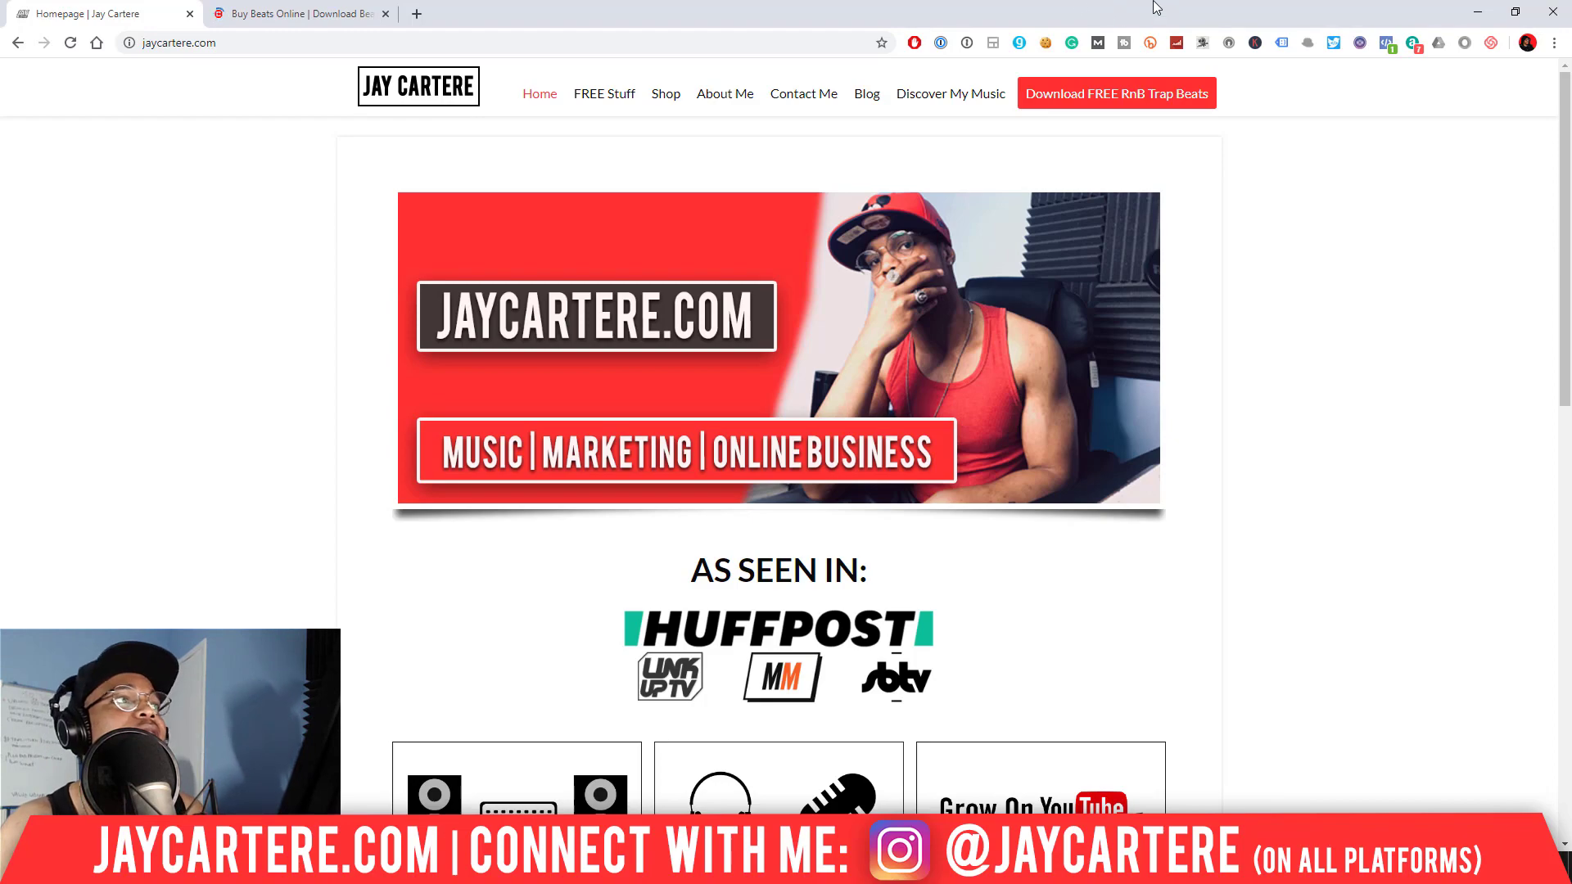
# - Minimize Chrome to bring the 'Bb Minor - 14 JAN 20' beat project into view
pyautogui.click(1478, 15)
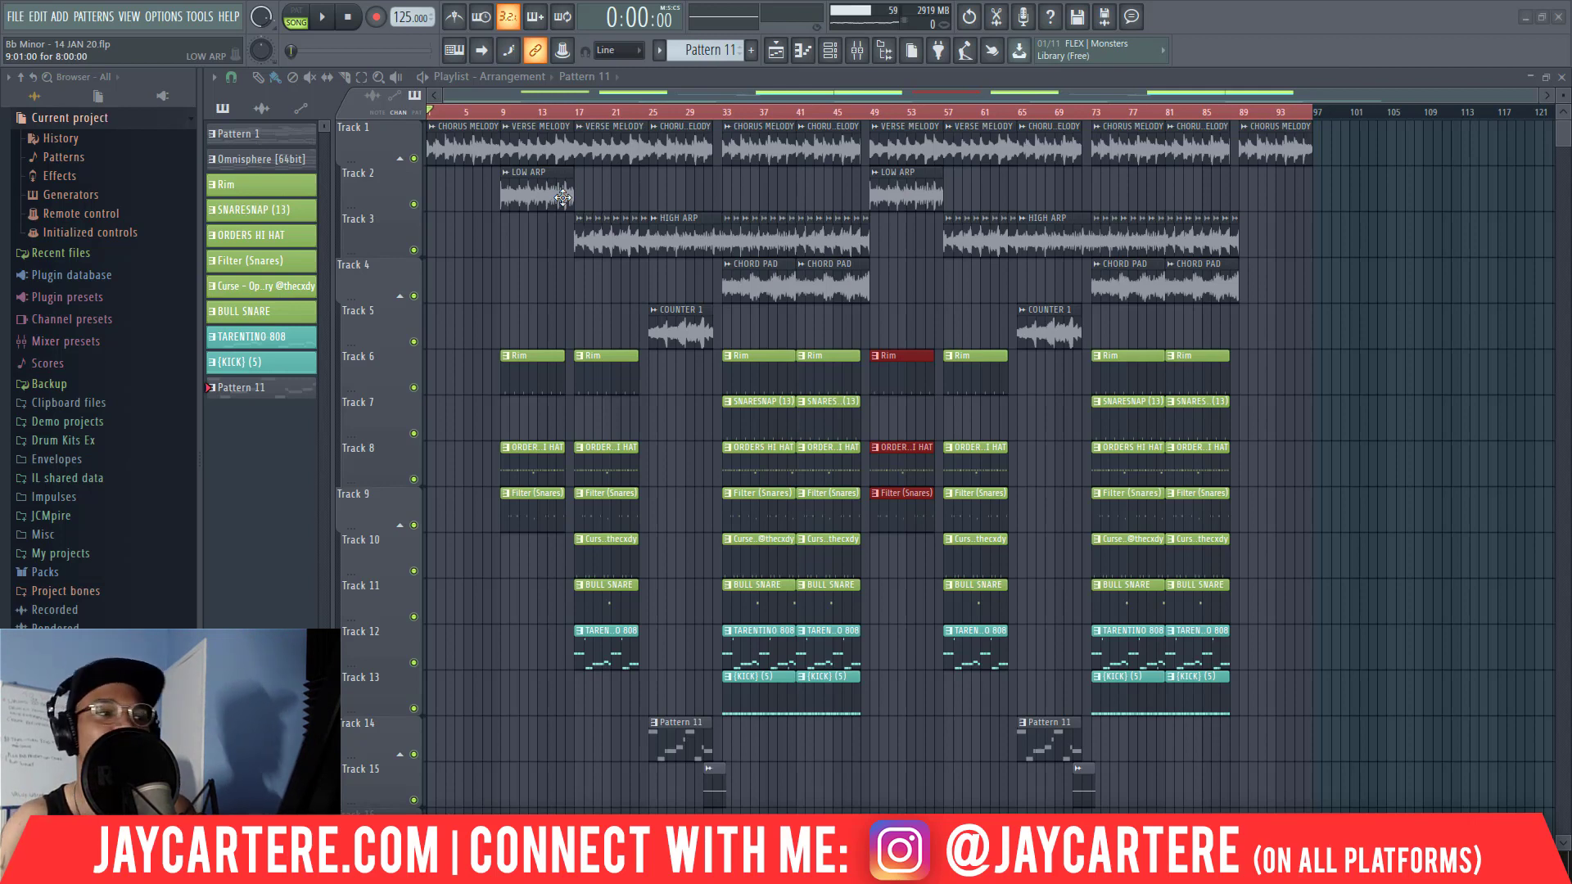
pyautogui.press('space')
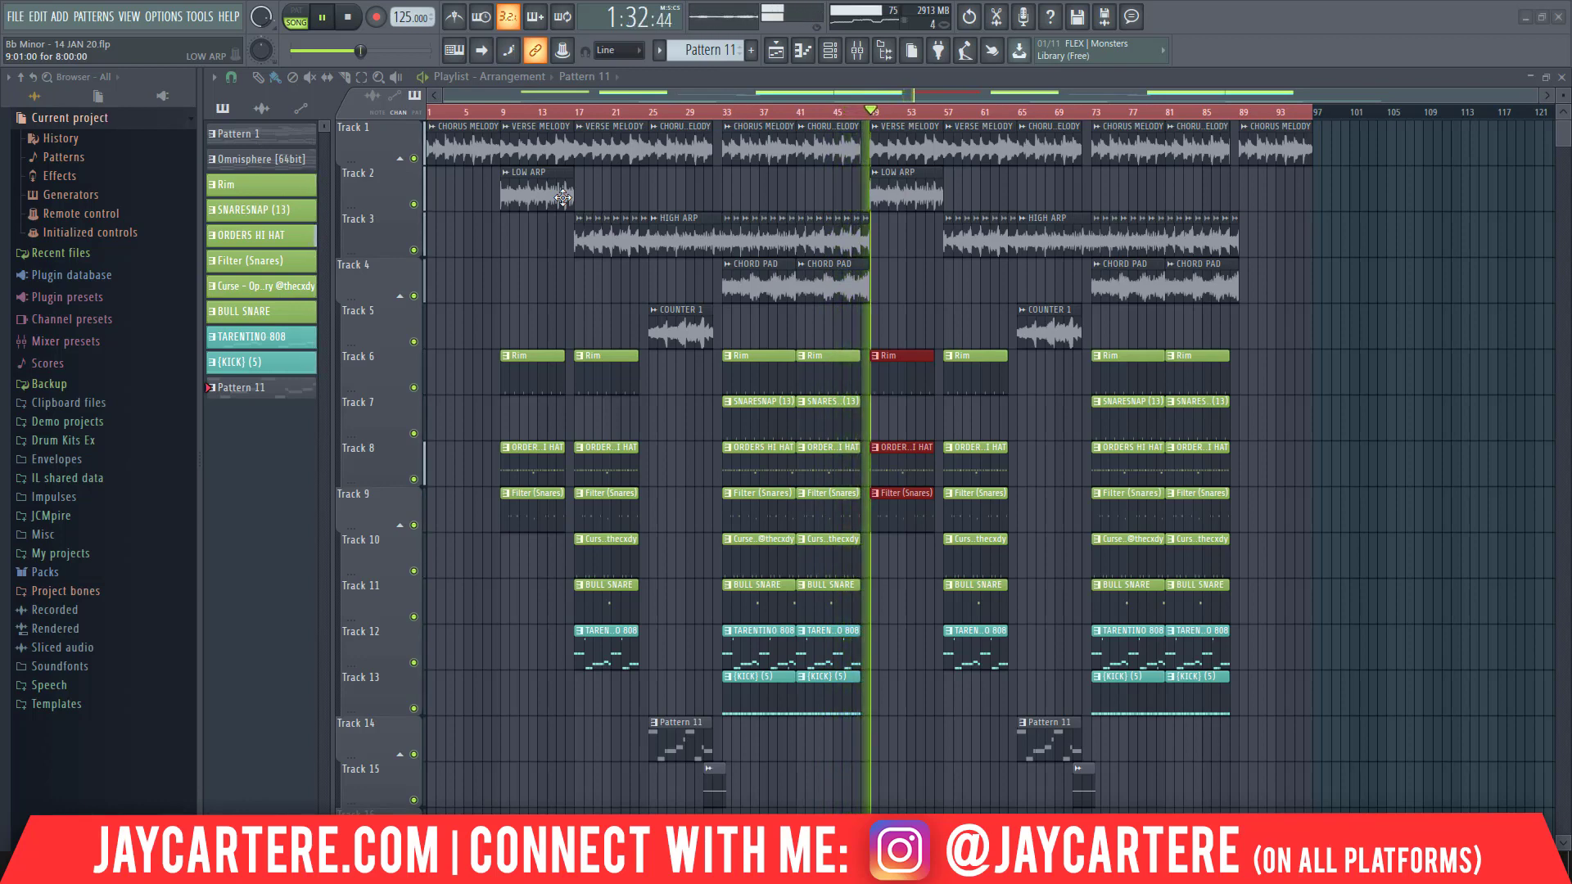
pyautogui.press('space')
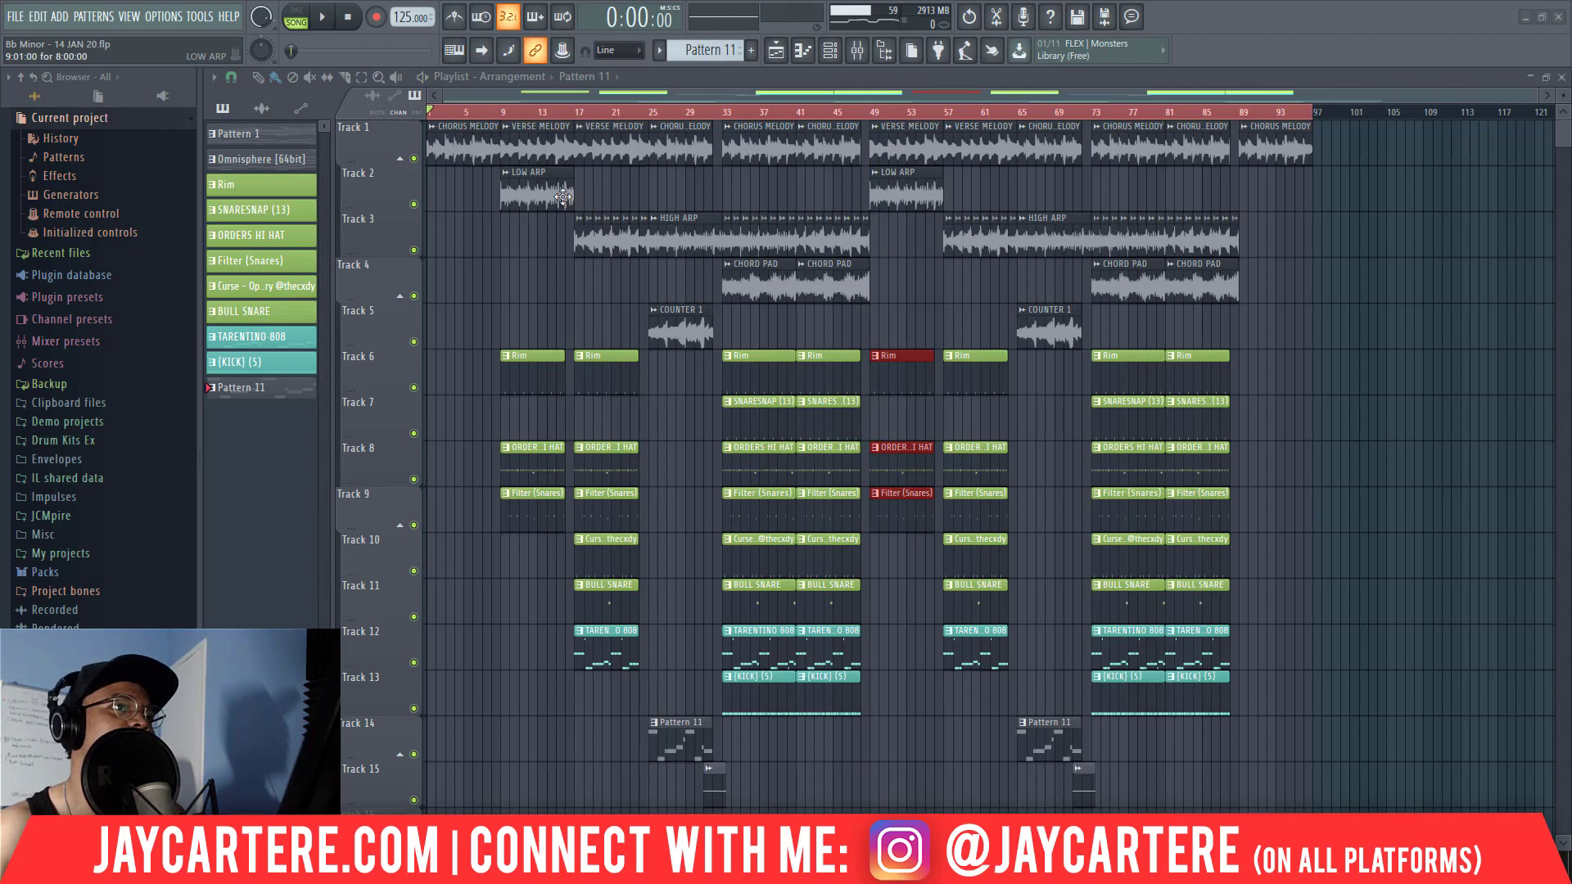
pyautogui.scroll(-10, 1175, 221)
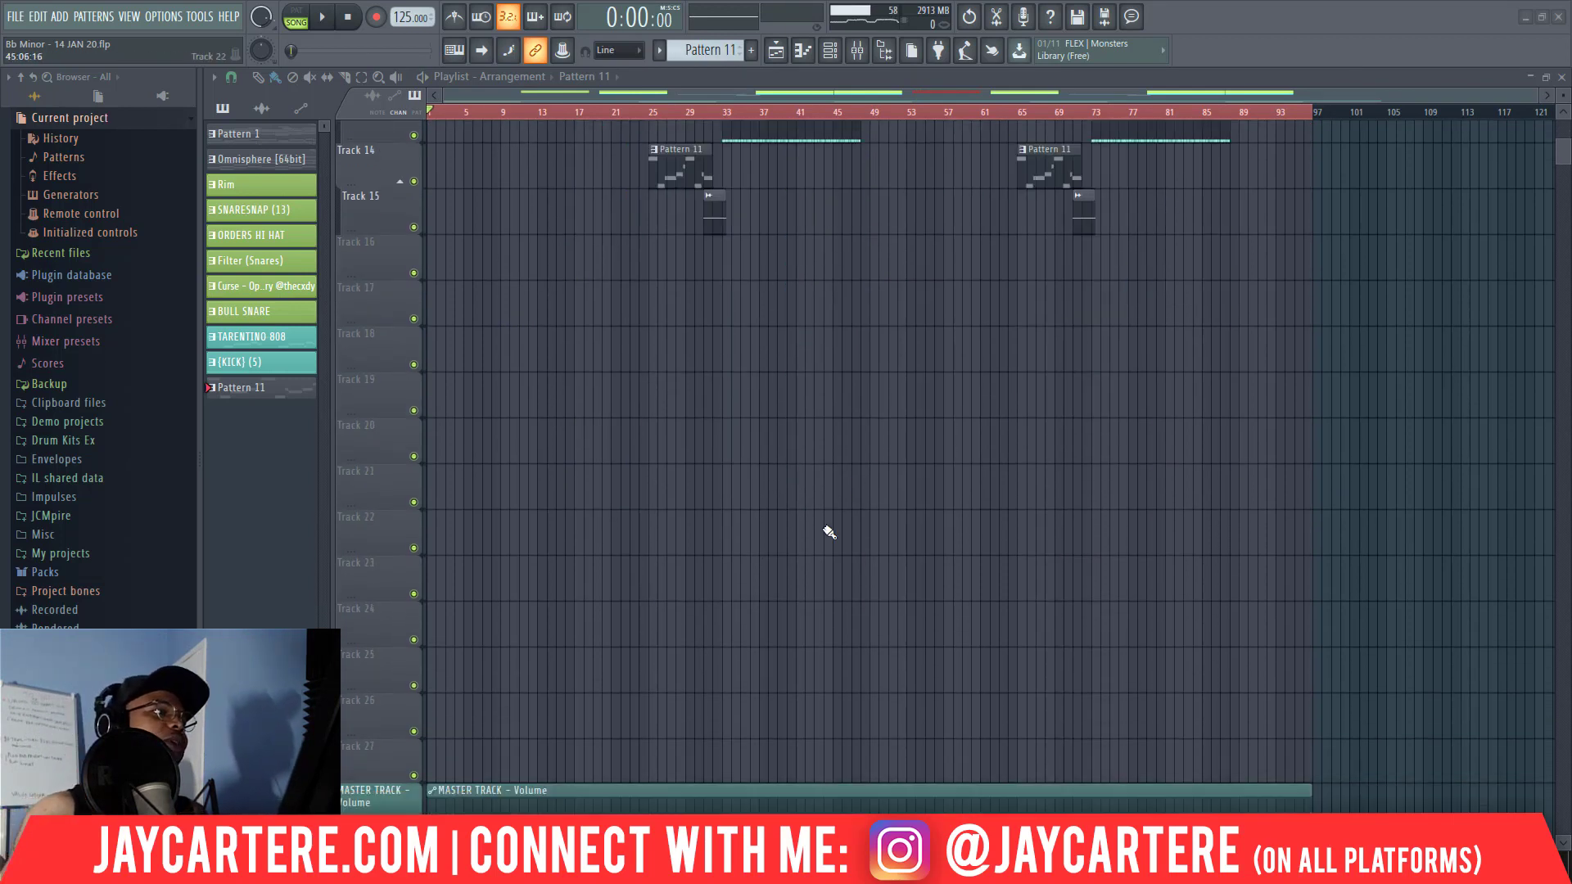
pyautogui.scroll(-4, 828, 532)
pyautogui.scroll(-1, 933, 636)
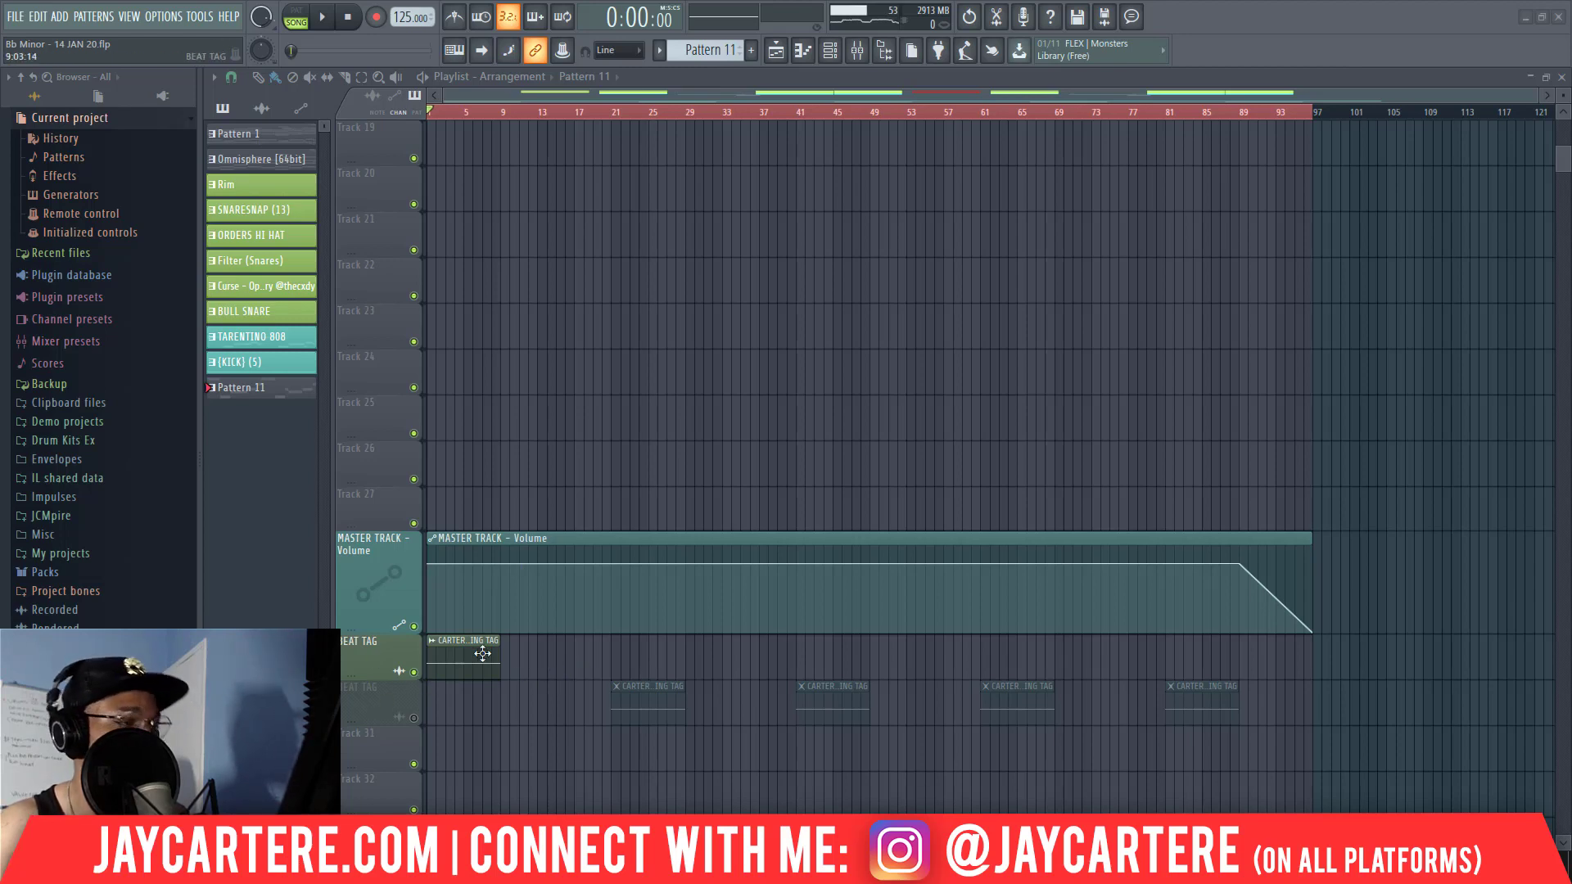
pyautogui.click(414, 720)
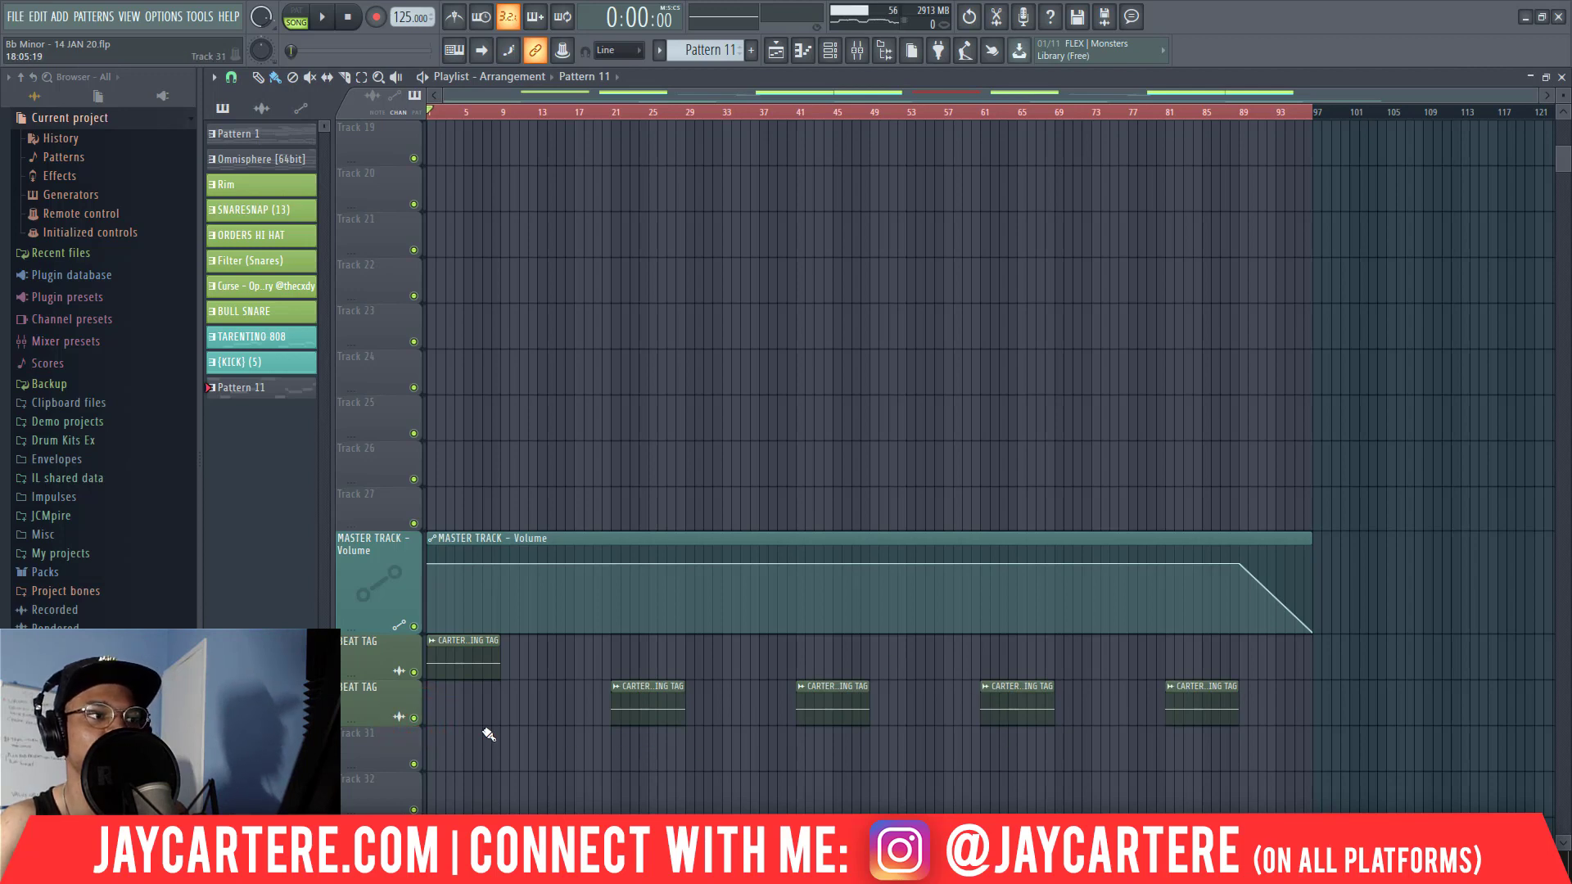
pyautogui.click(414, 720)
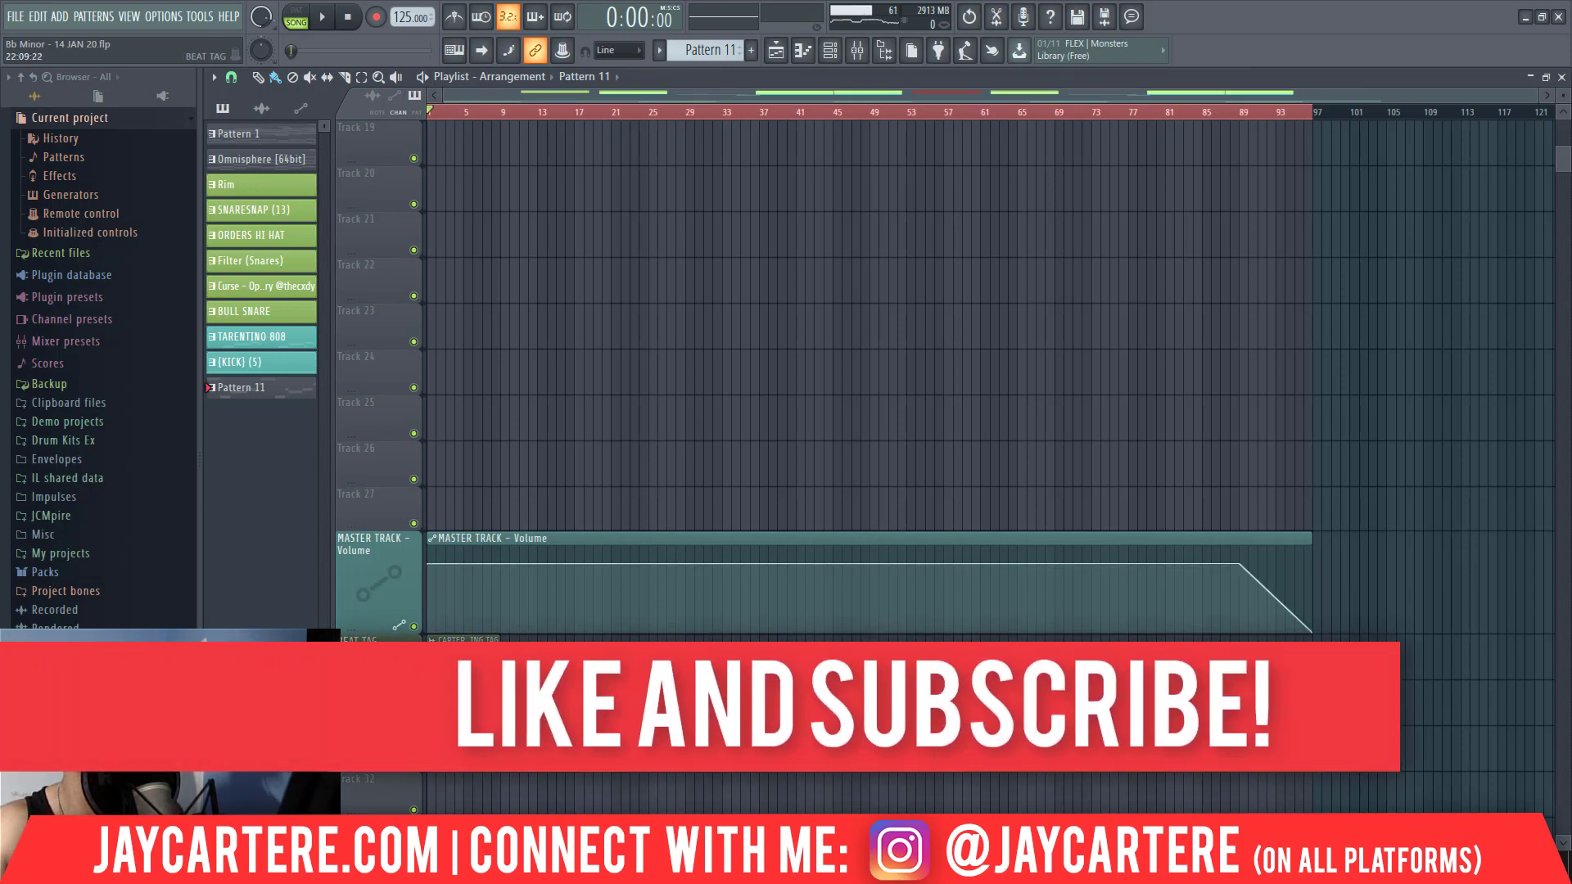
pyautogui.scroll(-1, 950, 377)
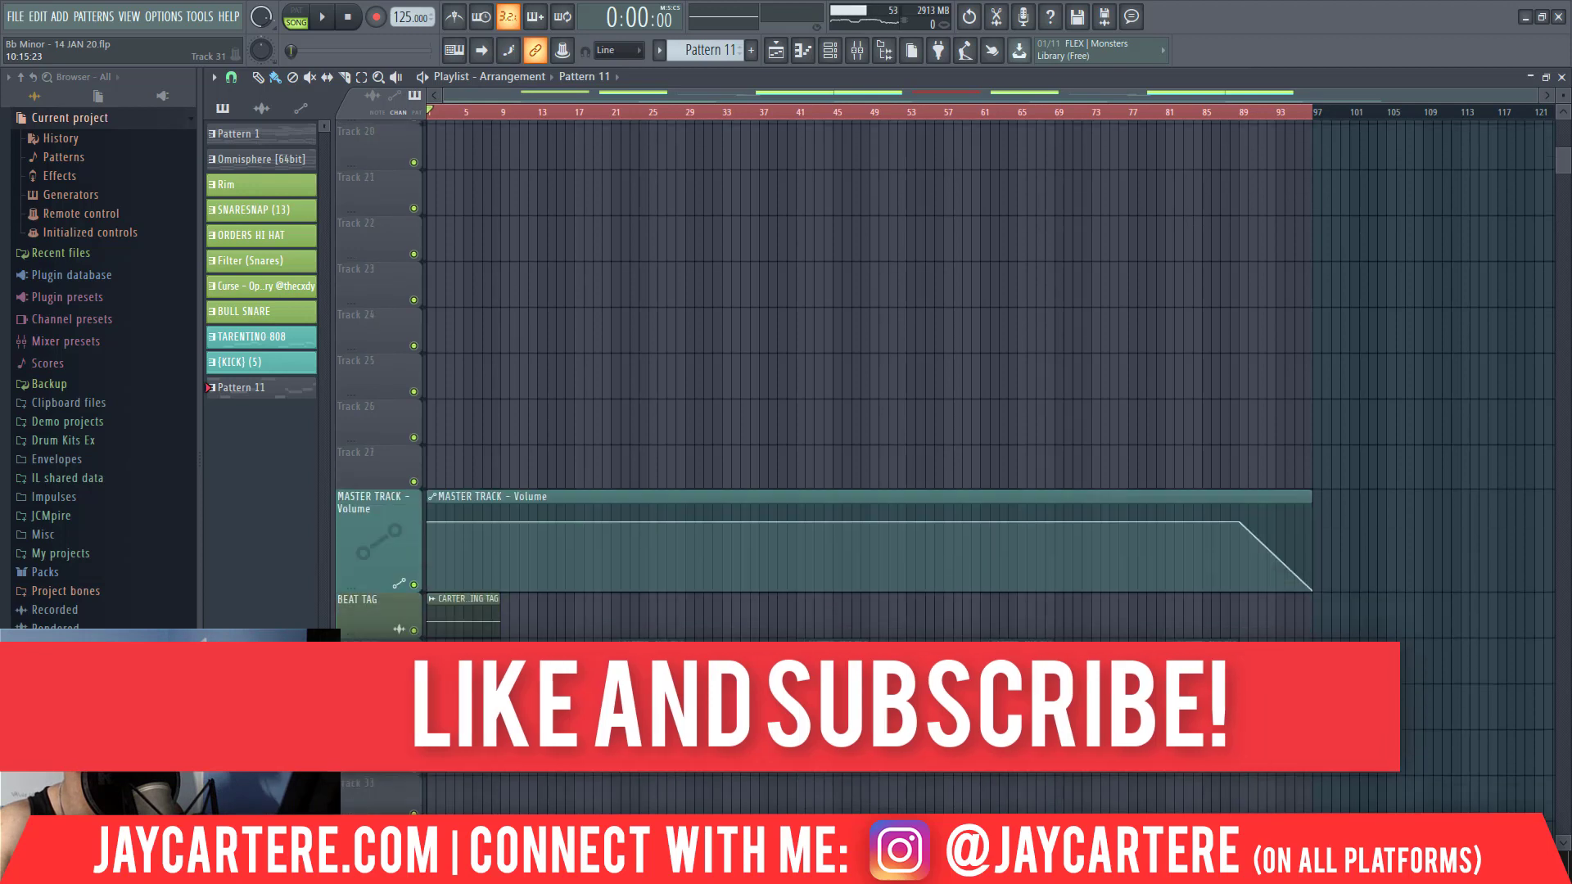
pyautogui.click(414, 673)
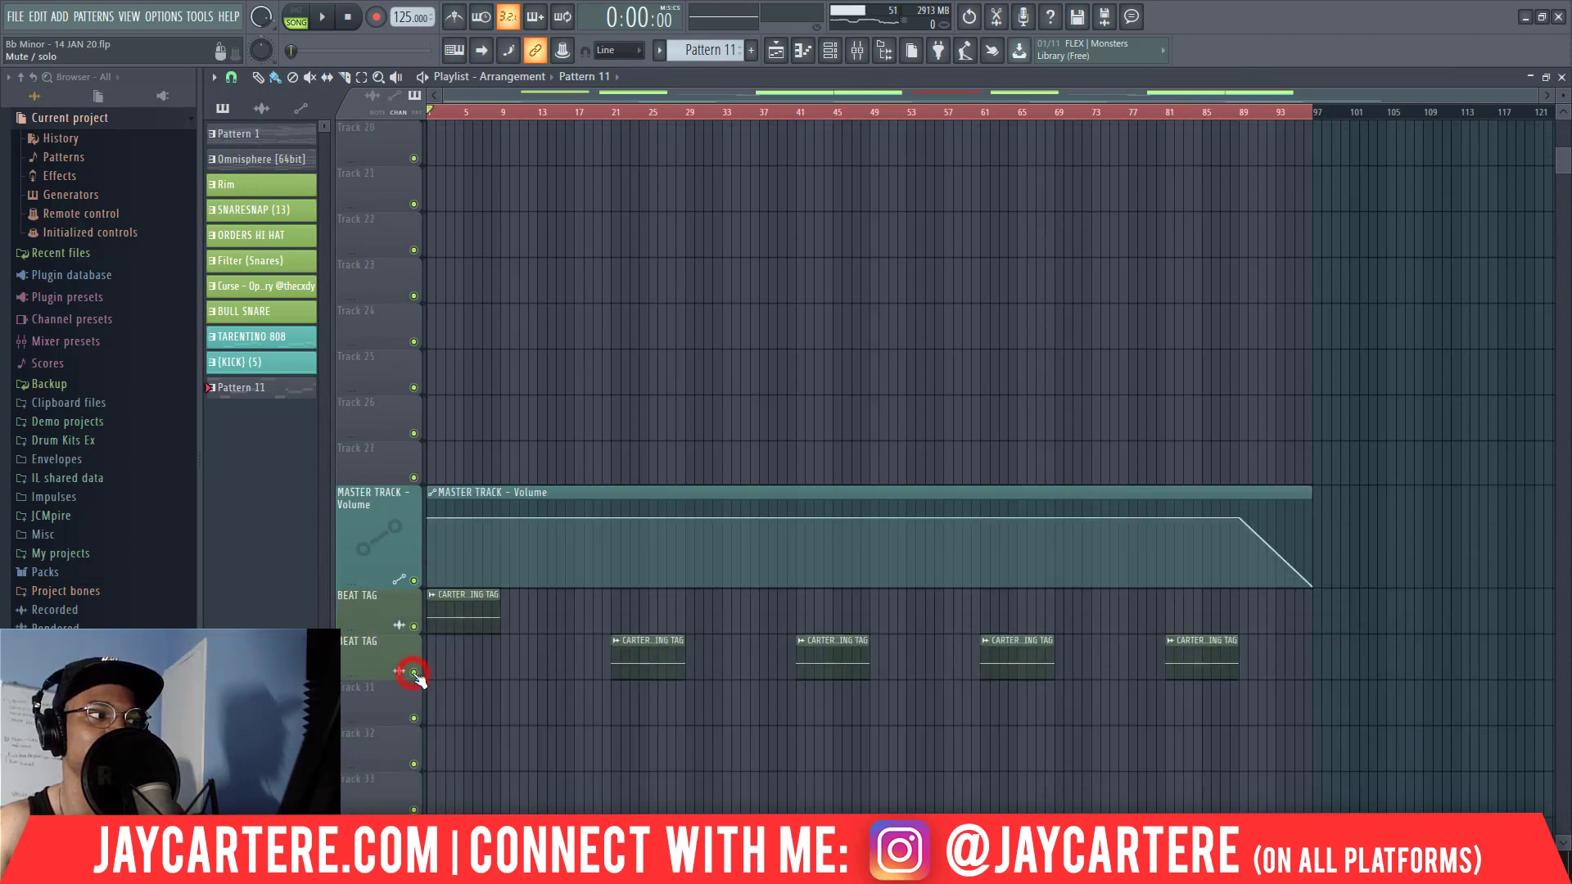
pyautogui.click(413, 673)
pyautogui.scroll(19, 527, 670)
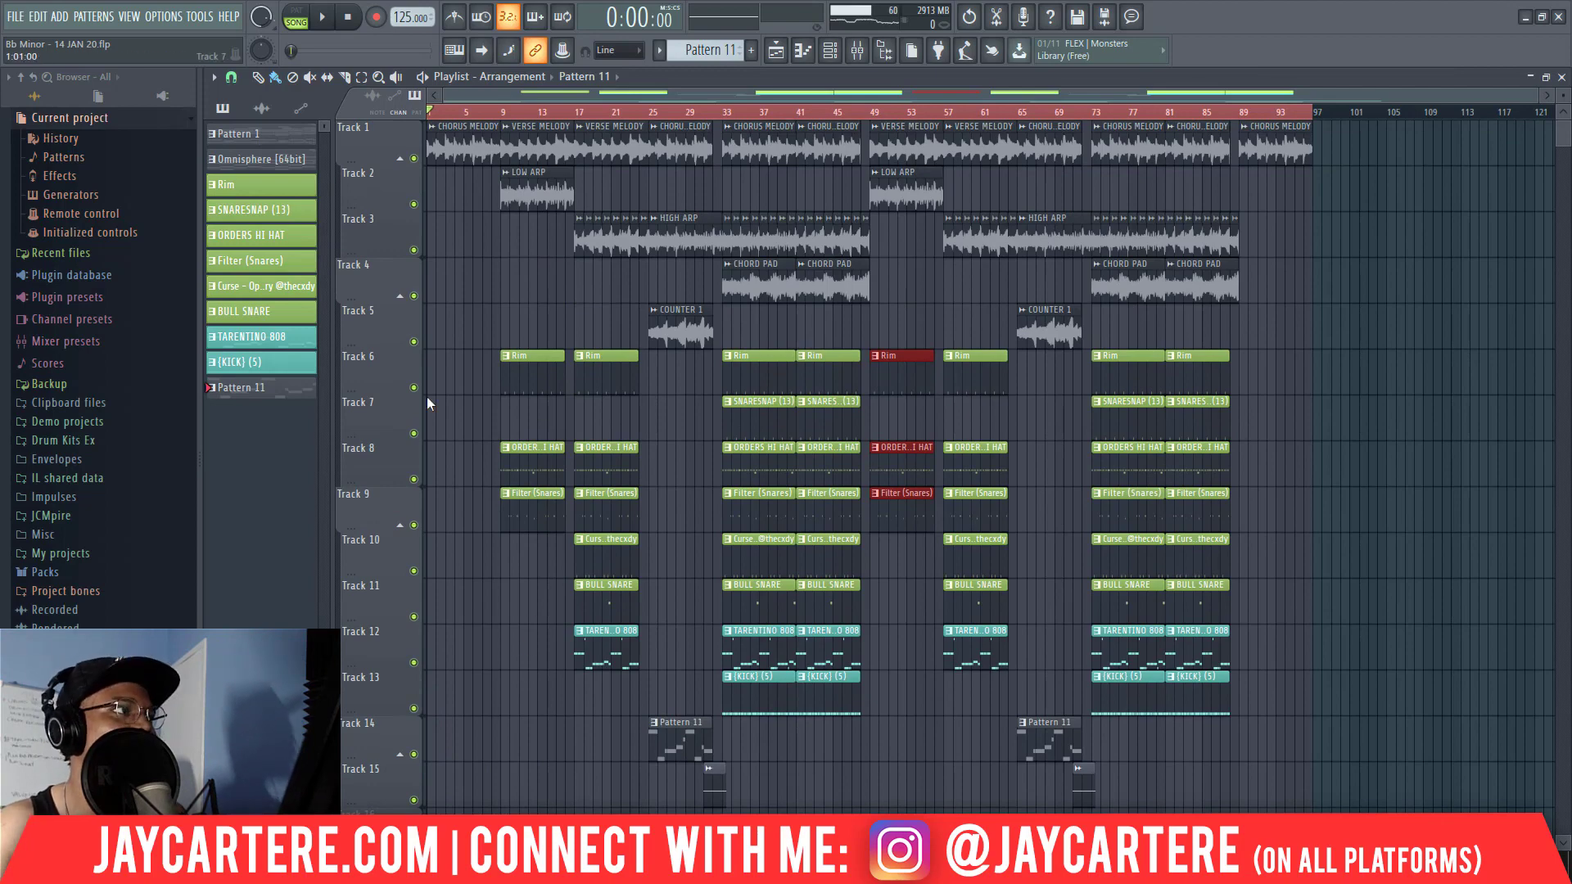
# - Save the project as 'PINK BOTTLE - Bb Minor - 14 JAN 20.flp' using Save as
pyautogui.click(18, 18)
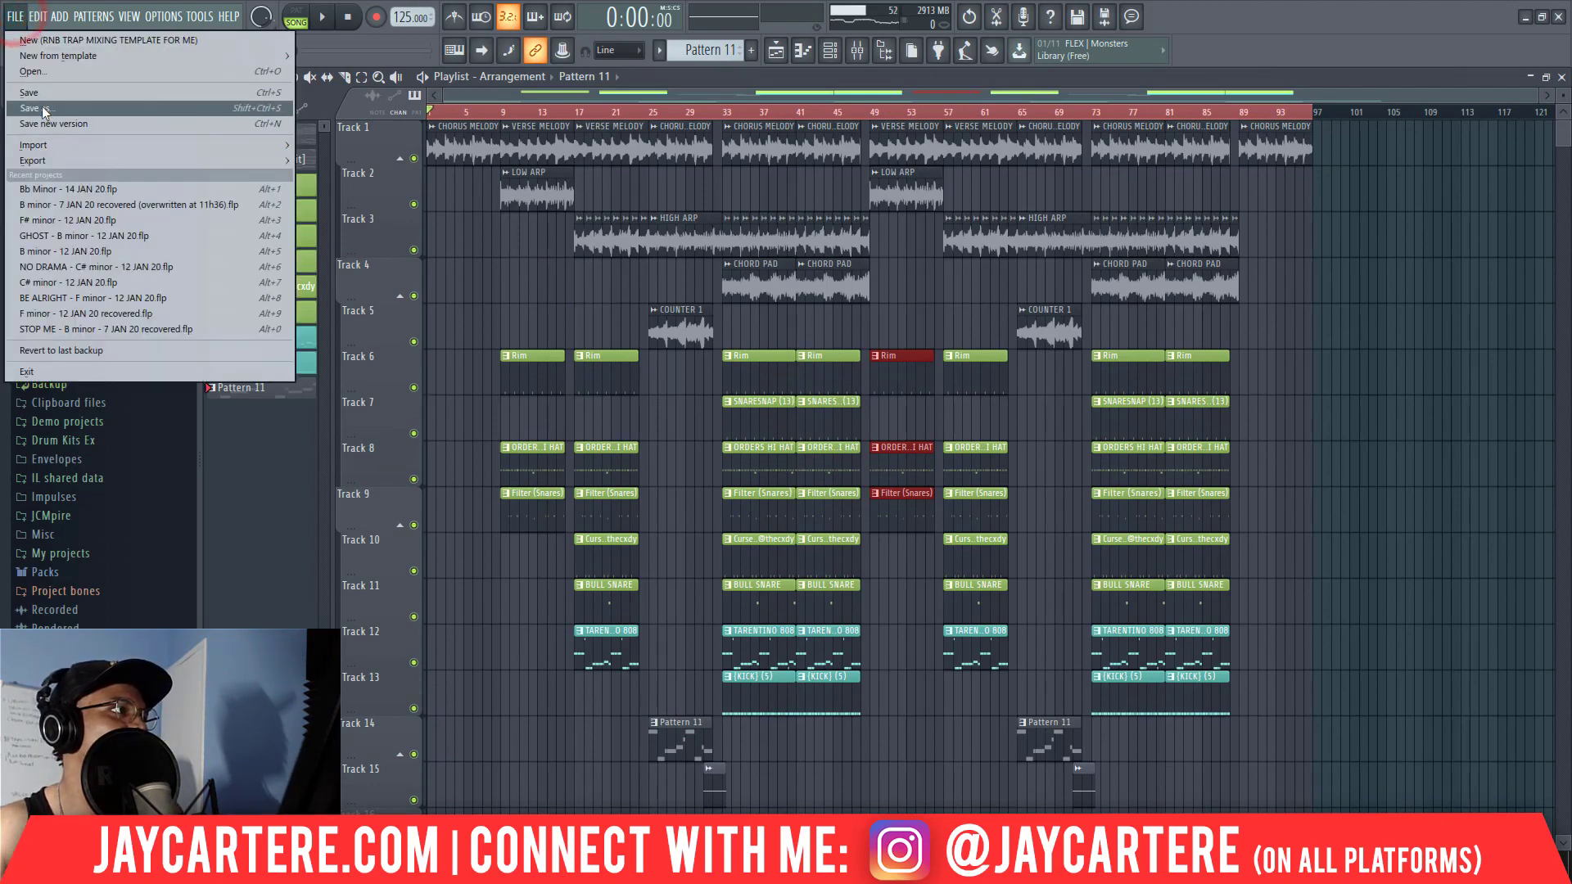
pyautogui.click(41, 106)
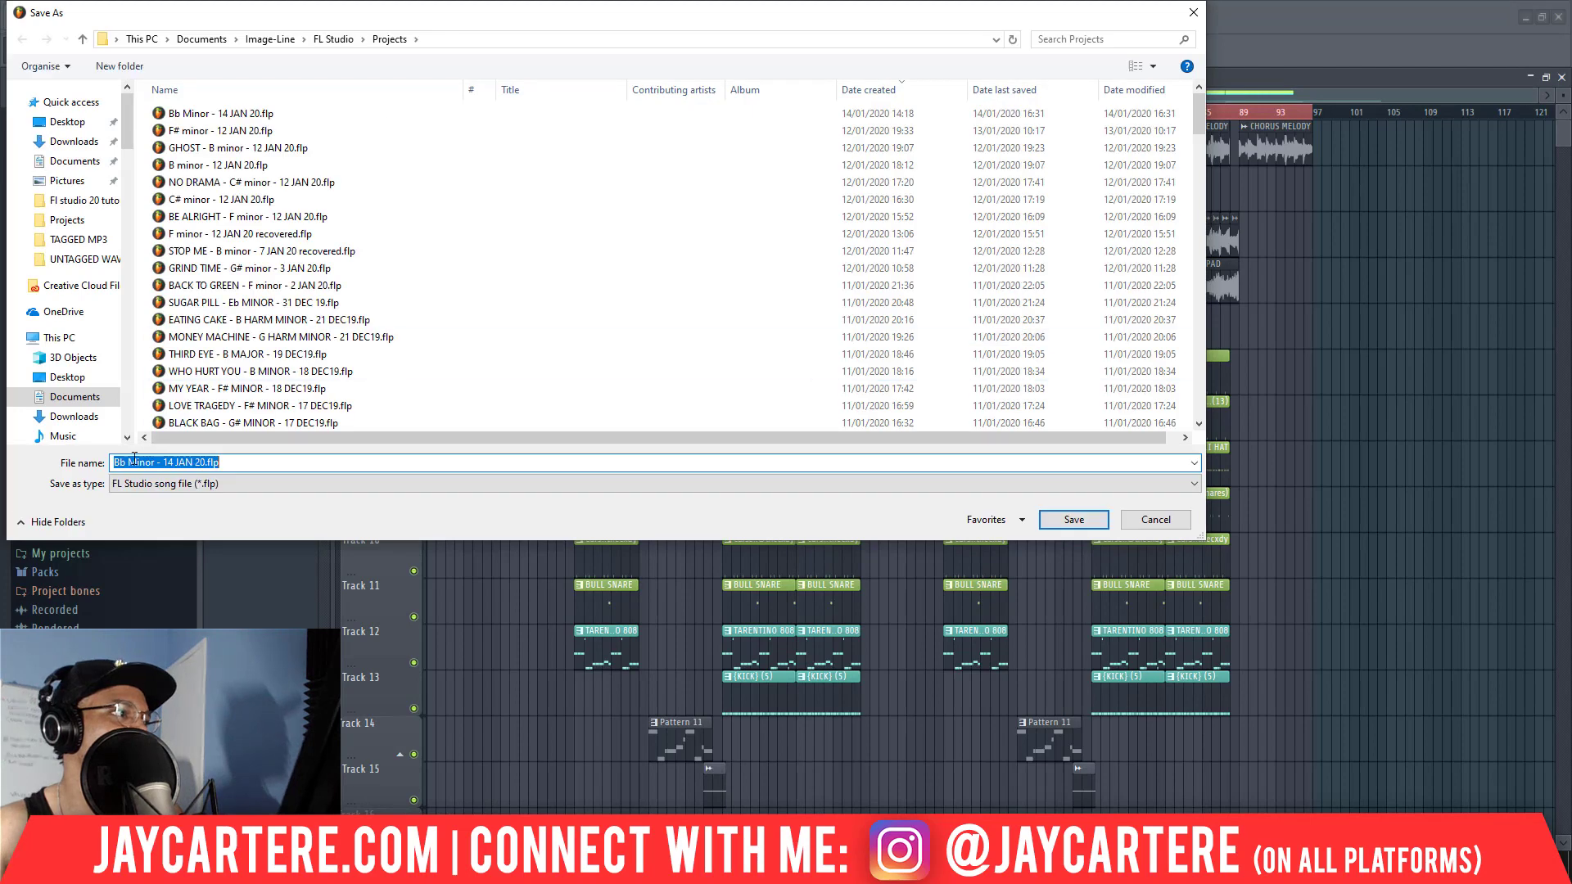
pyautogui.click(116, 462)
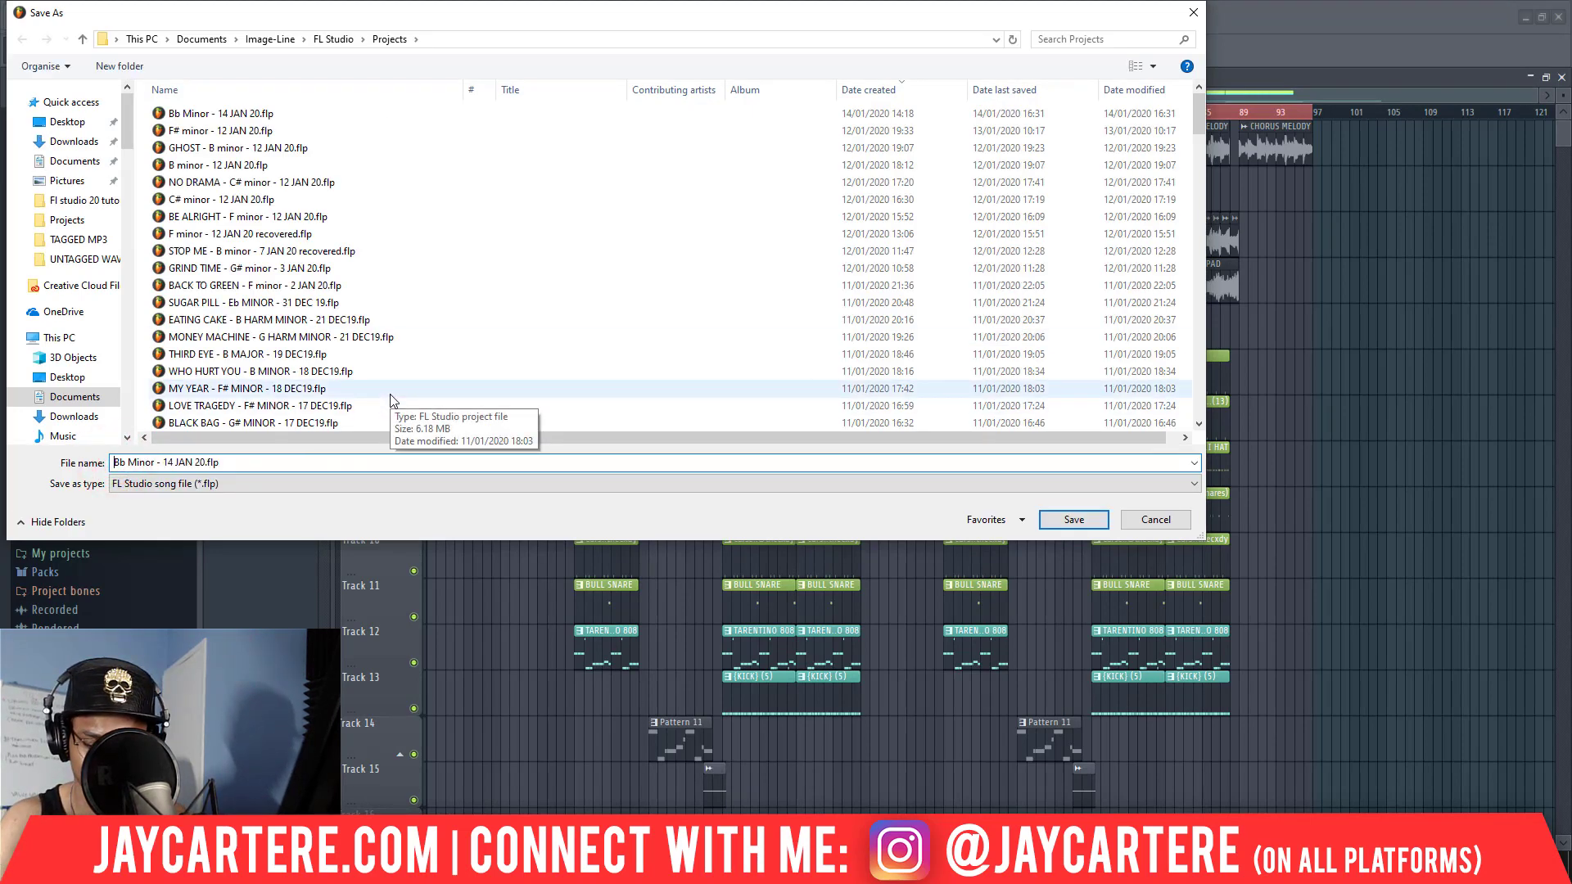
pyautogui.write('Pink')
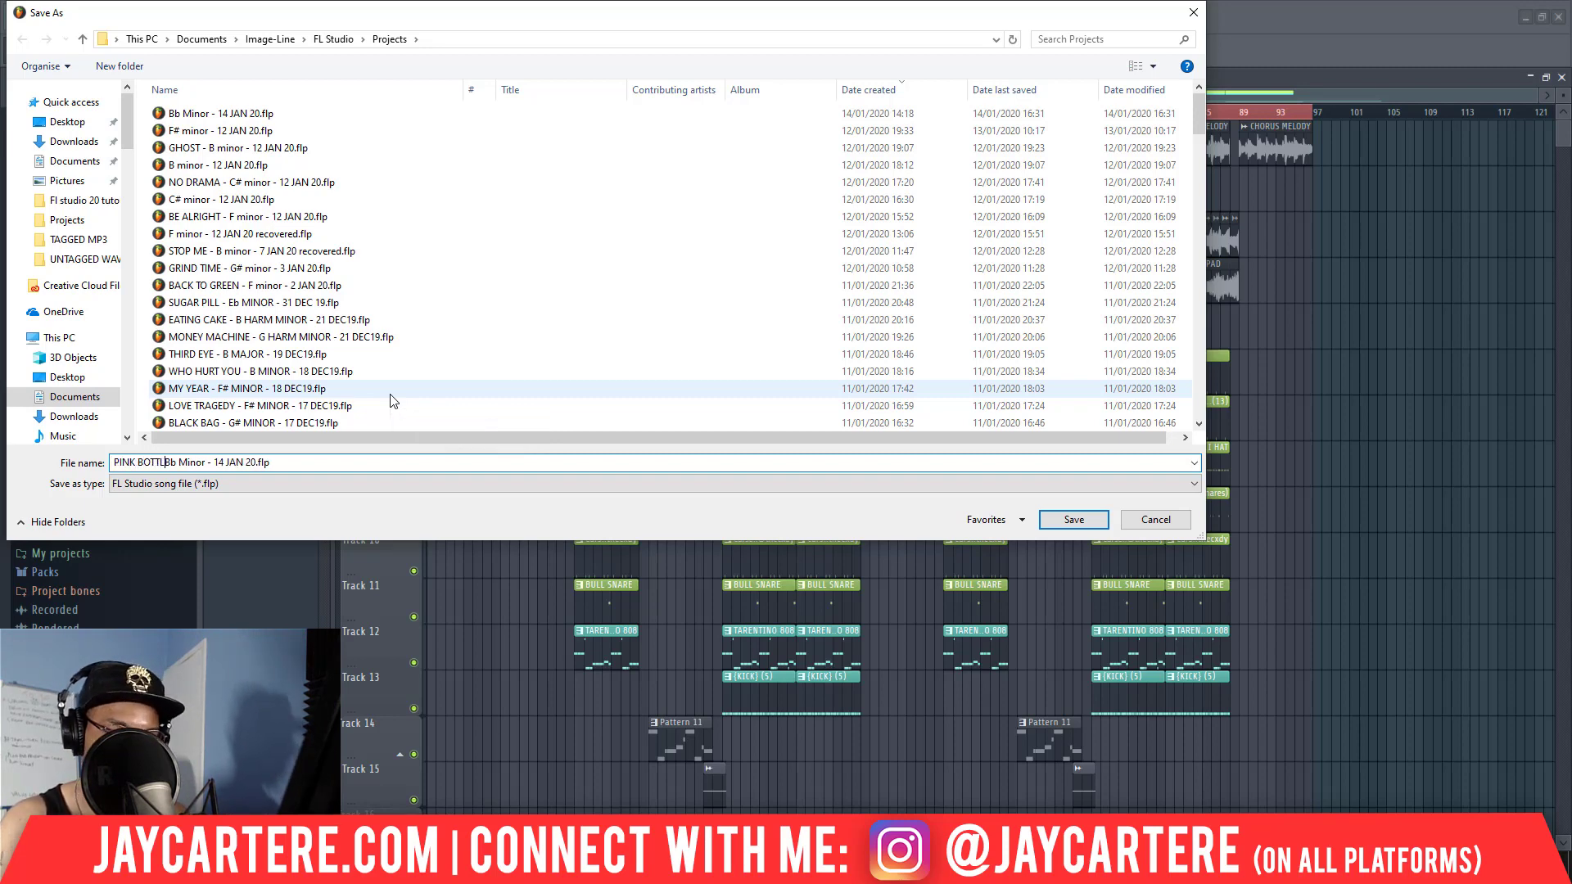
pyautogui.hotkey('ctrl', 'a')
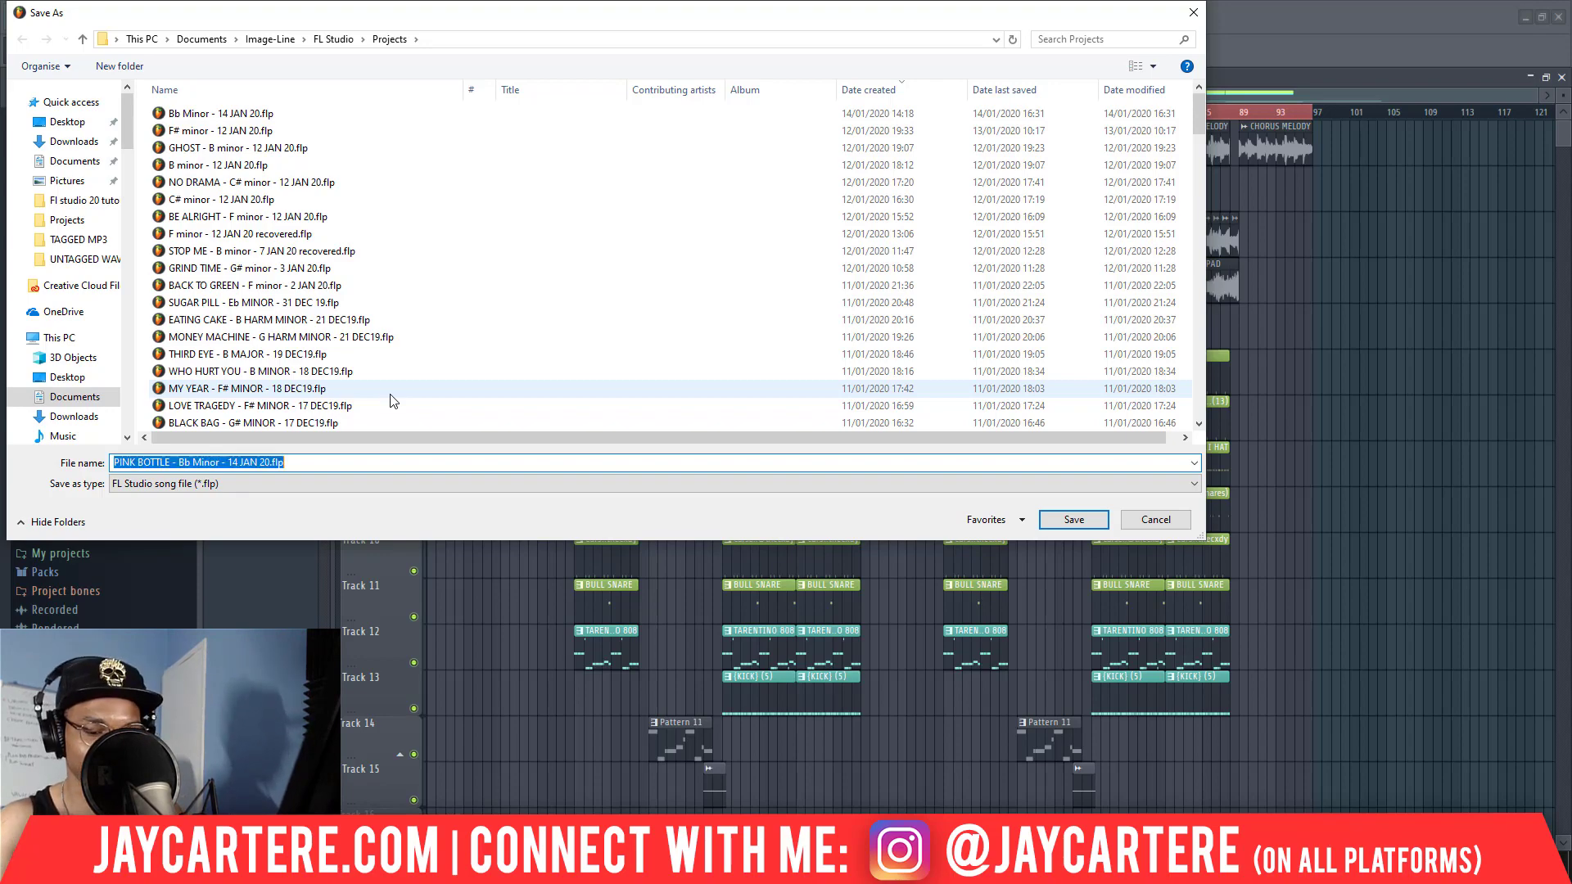
pyautogui.press('Return')
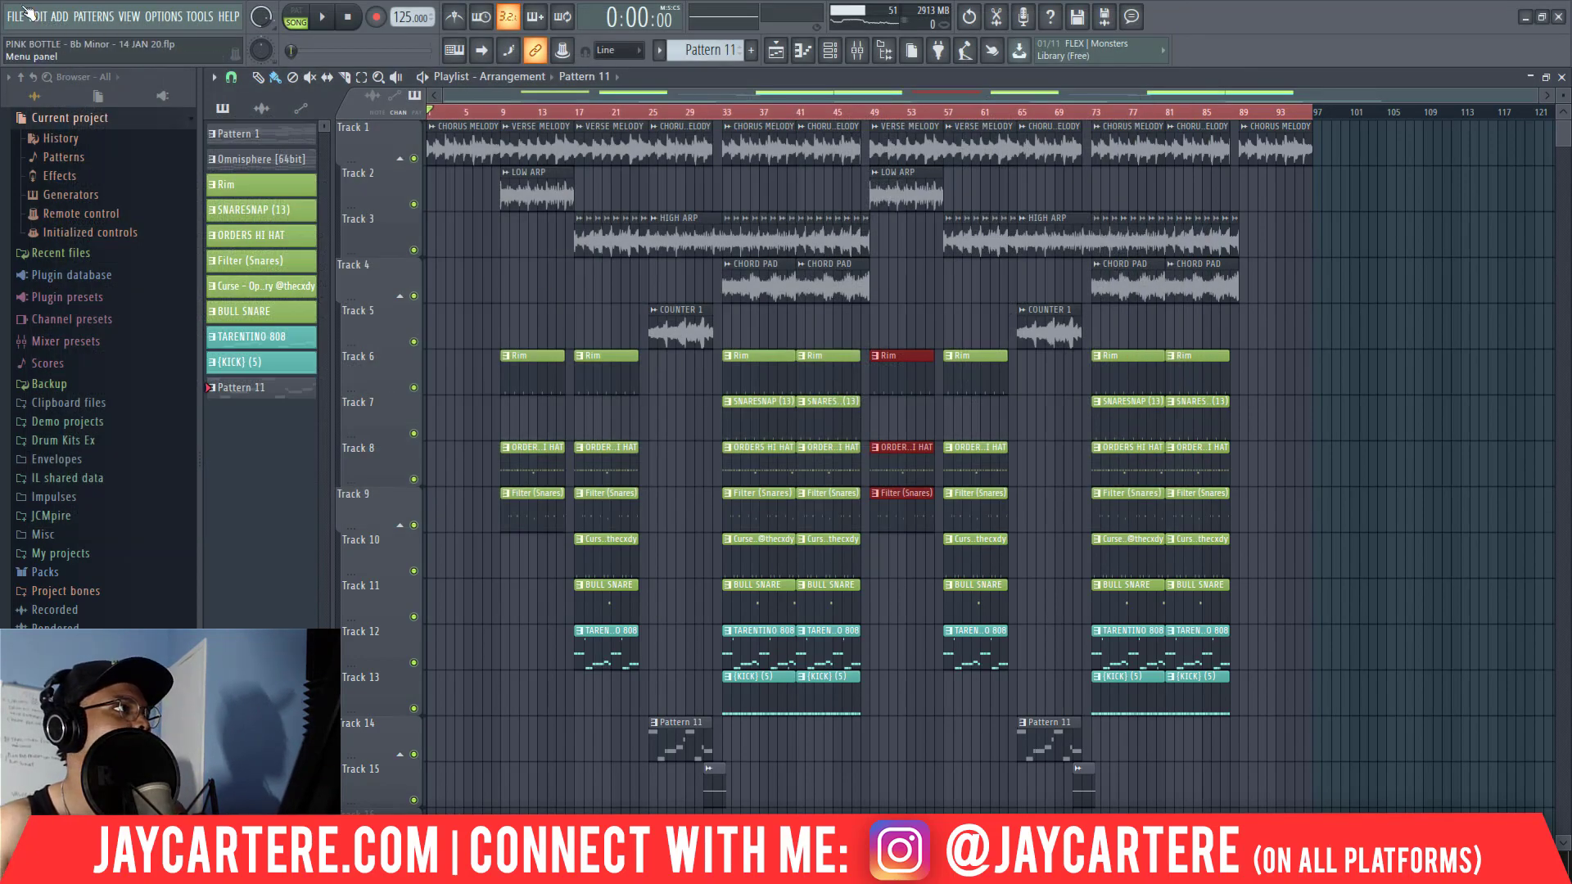
# - Mark bars 1 to 97 on the playlist ruler and deselect all clips
pyautogui.click(17, 15)
pyautogui.moveTo(75, 156)
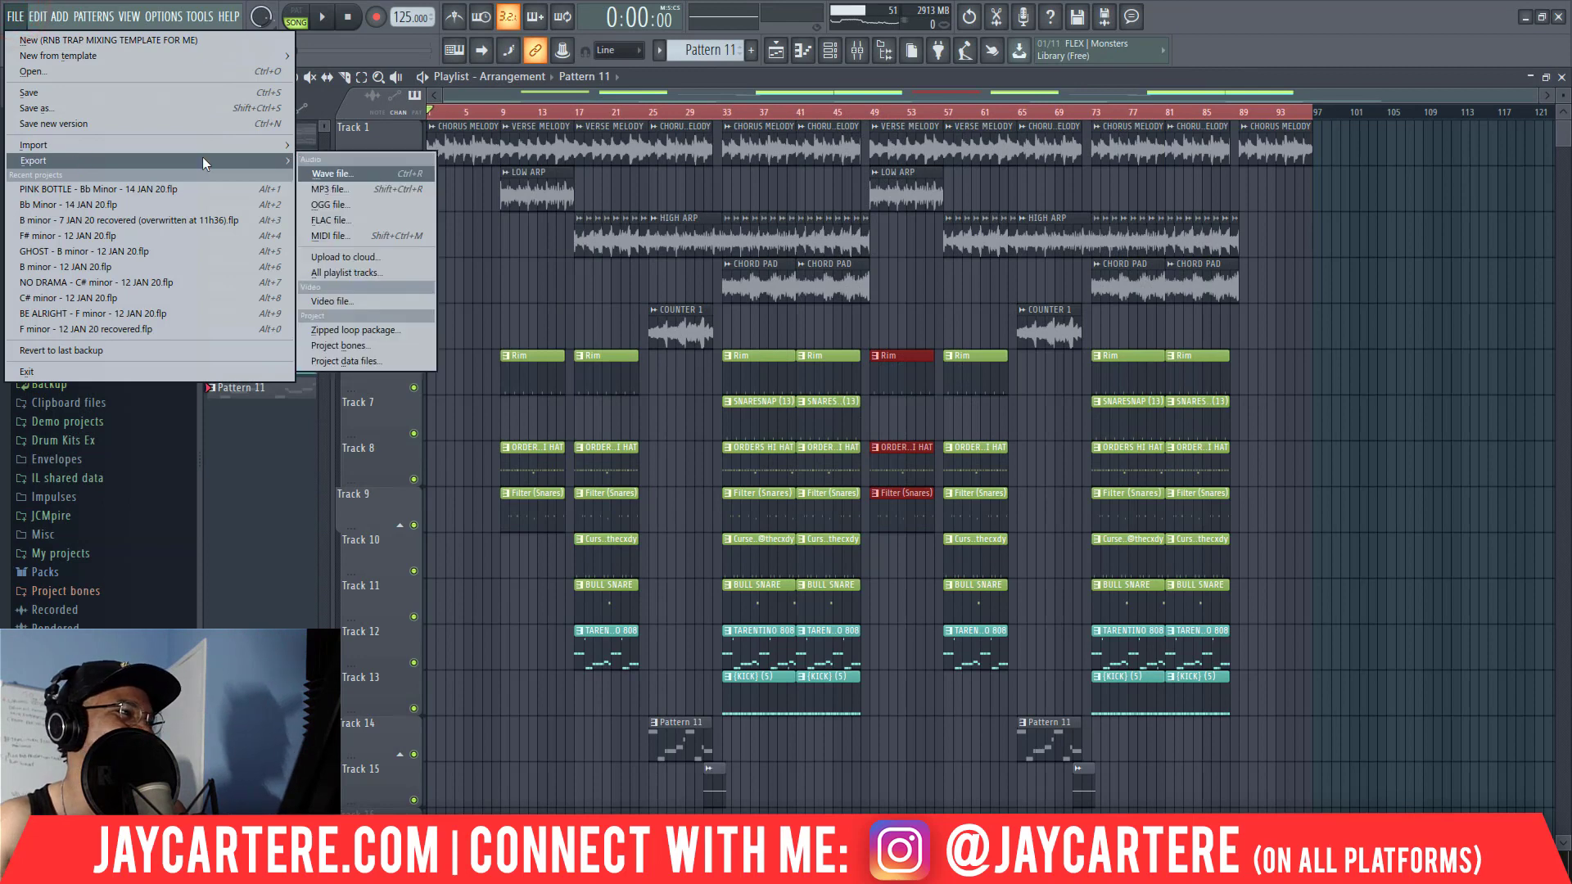
pyautogui.moveTo(288, 169)
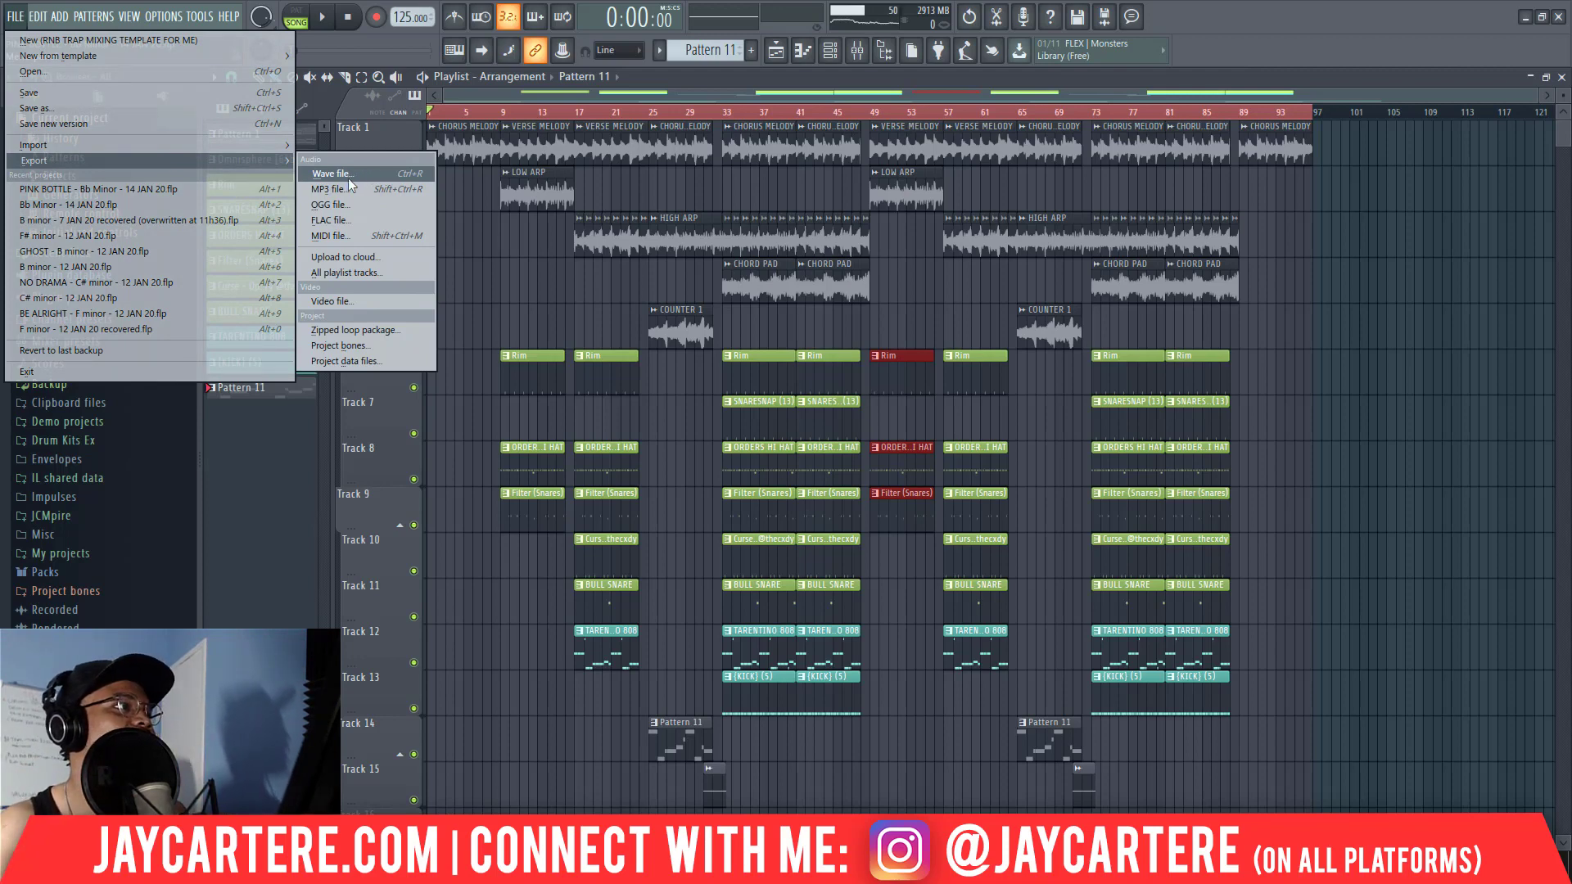
pyautogui.click(1310, 109)
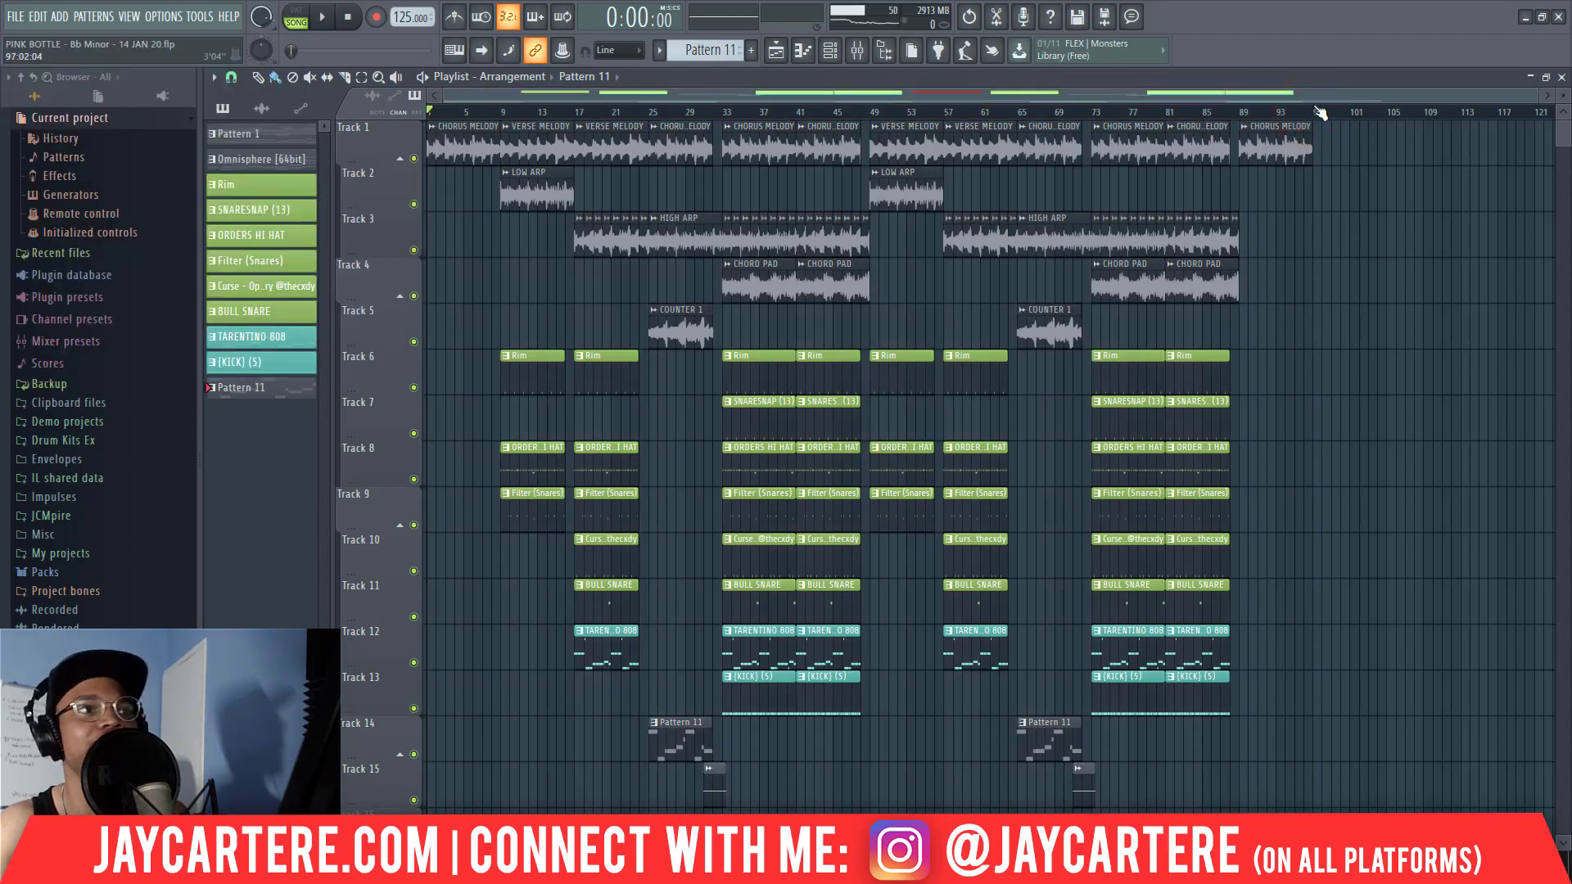
pyautogui.moveTo(1314, 109); pyautogui.dragTo(422, 111)
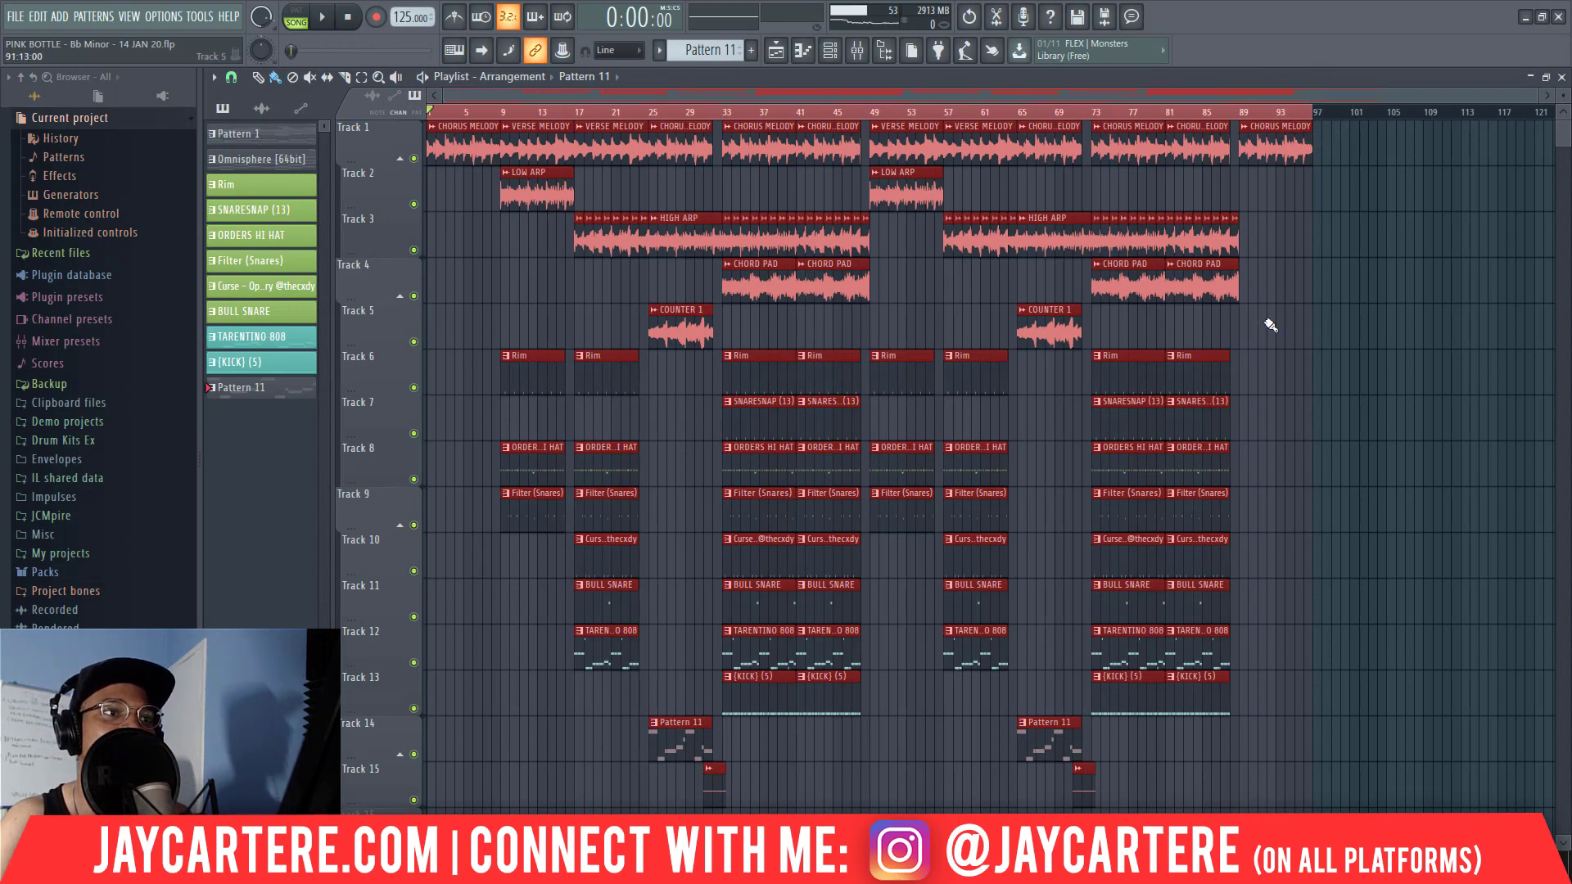
pyautogui.scroll(-5, 1308, 249)
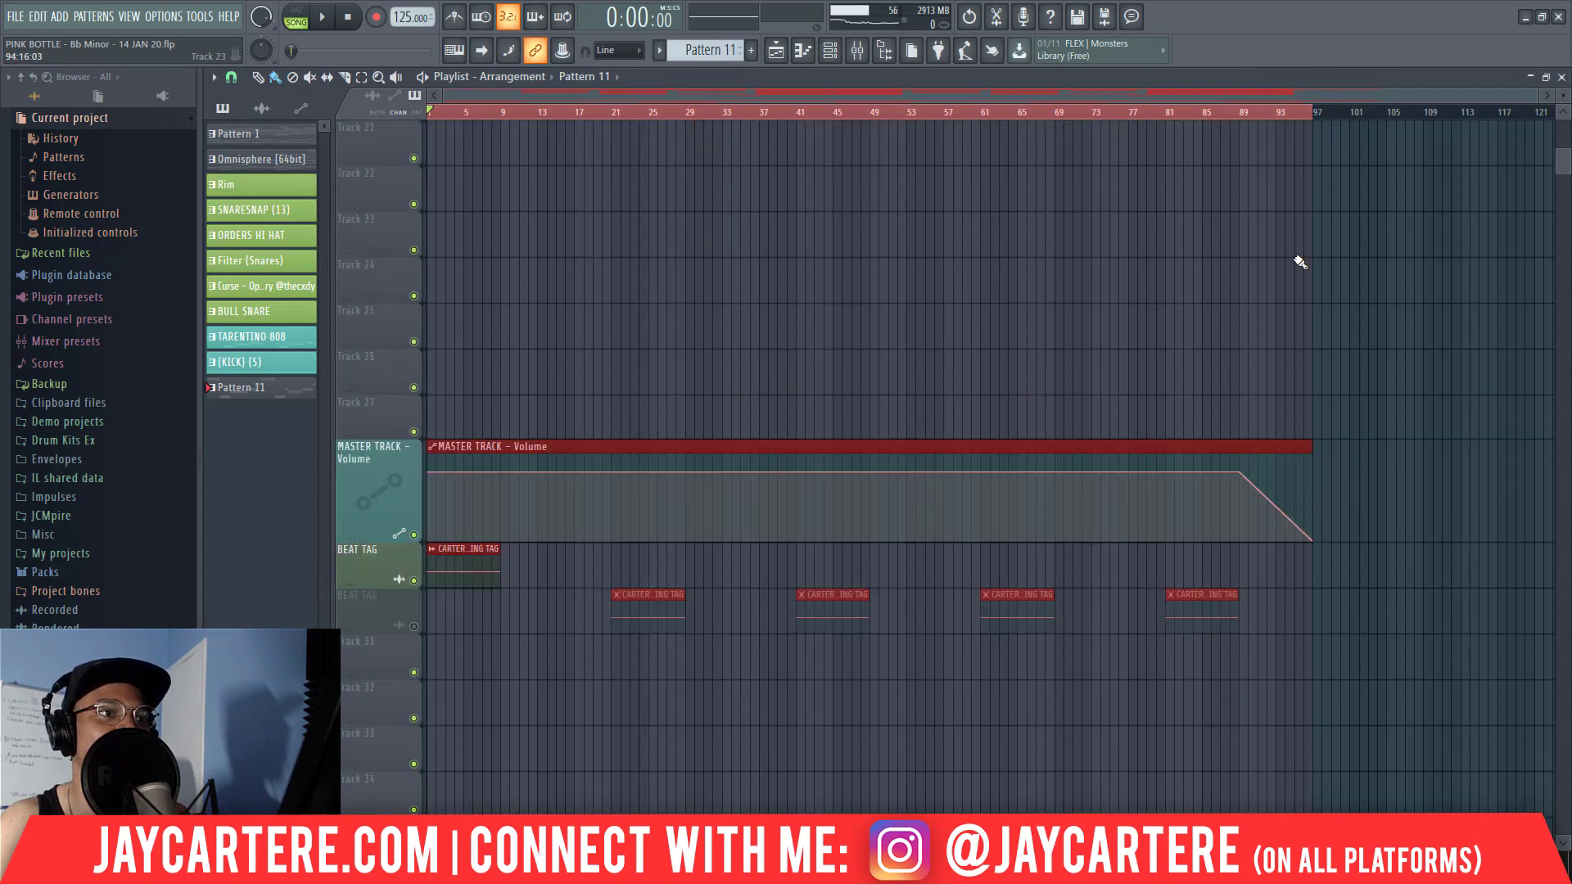
pyautogui.scroll(2, 1299, 264)
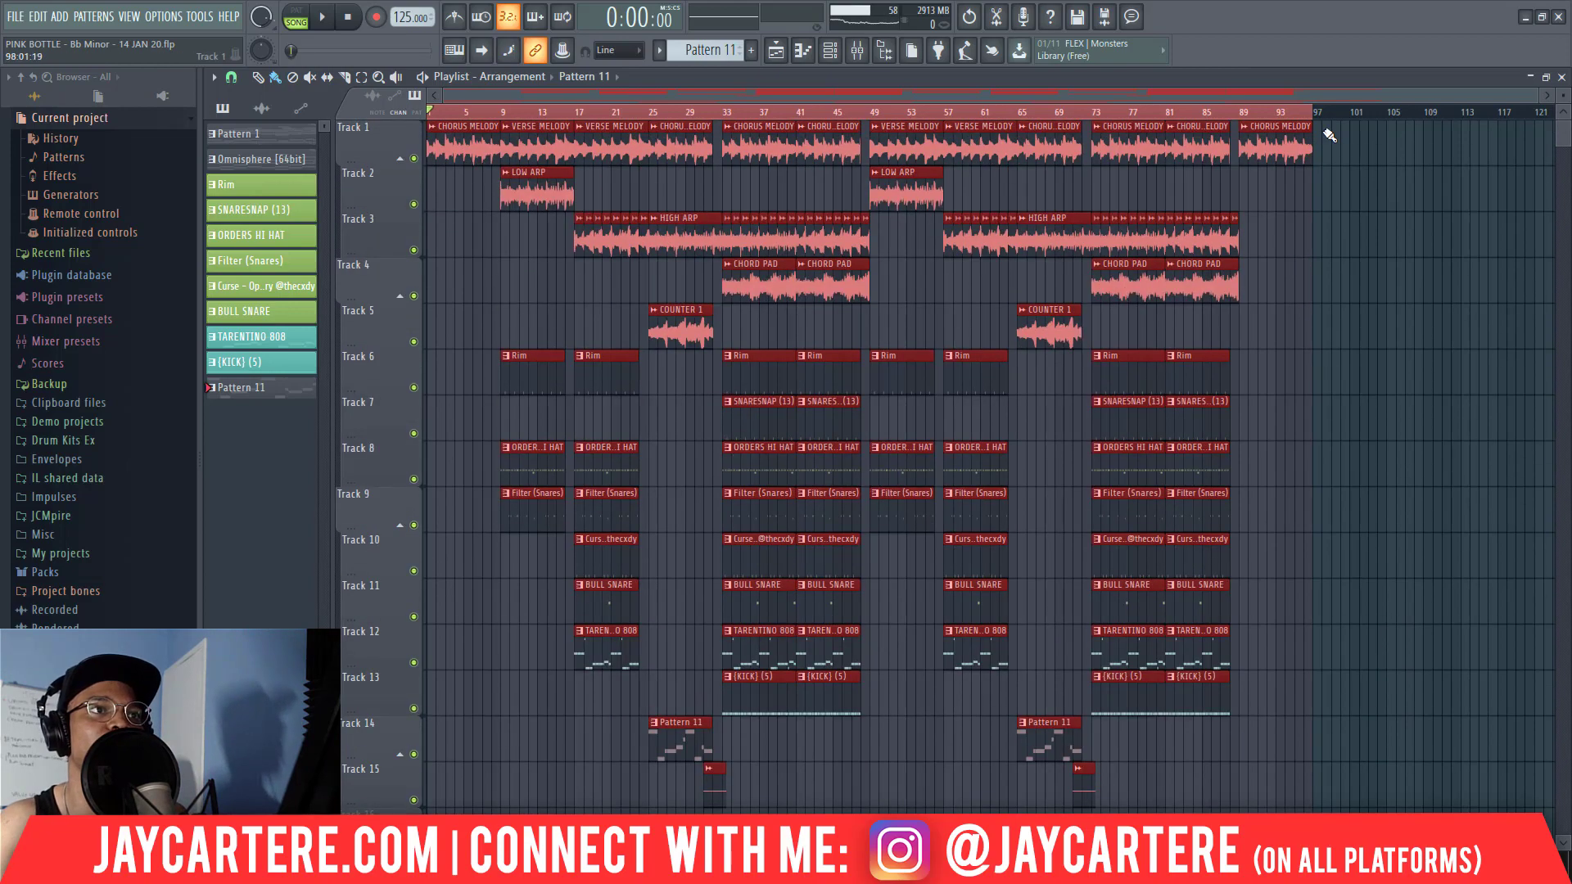
pyautogui.rightClick(1425, 147)
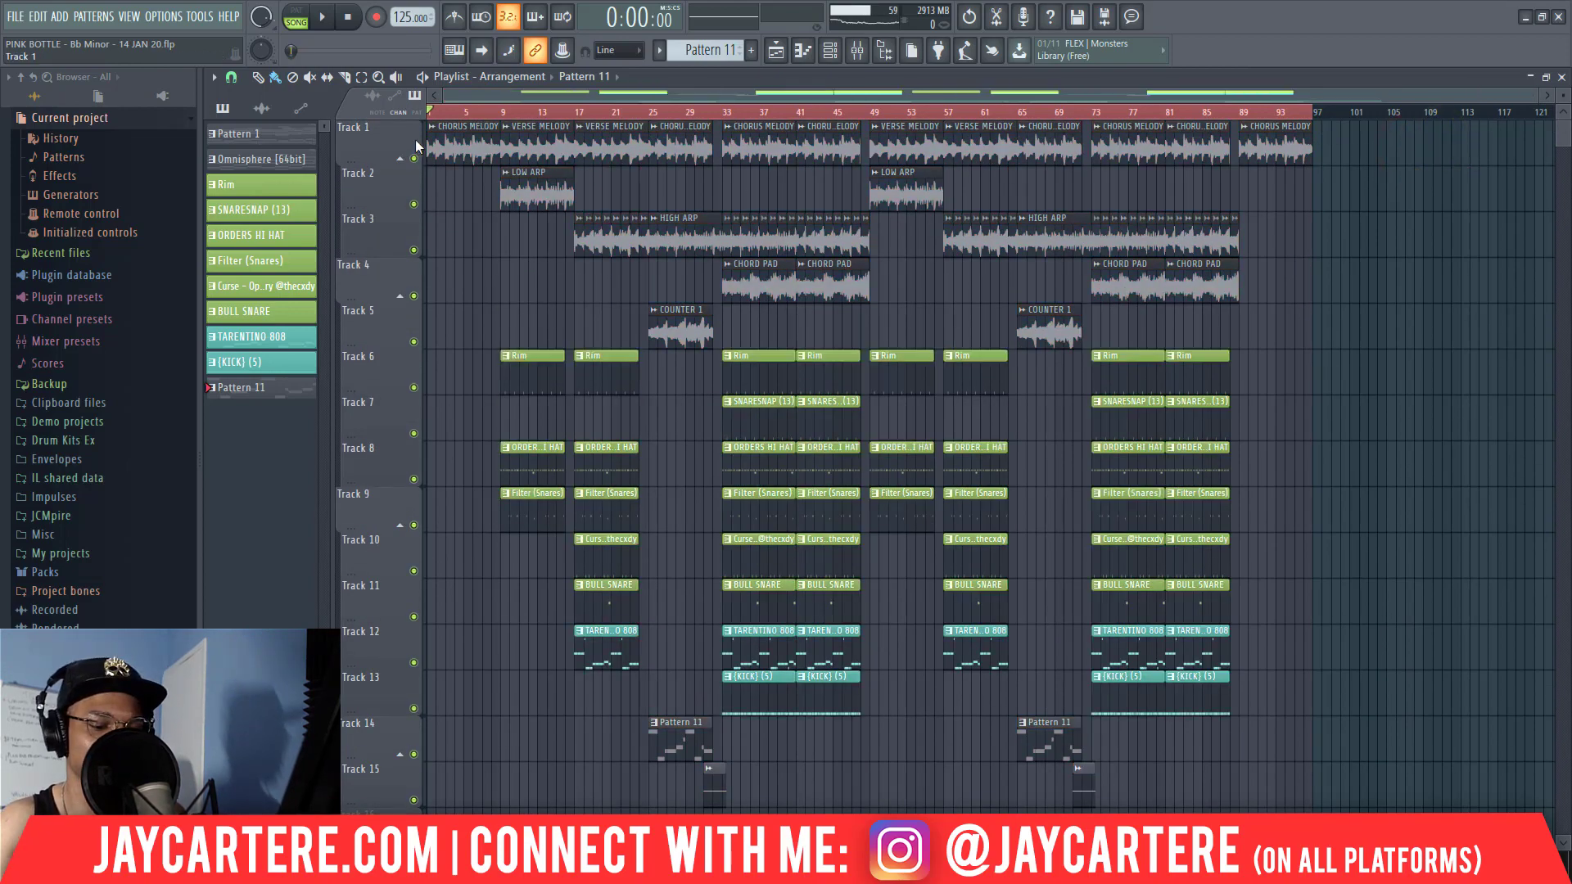
# - Choose File > Export > Wave file to bring up the WAV save dialog
pyautogui.click(26, 19)
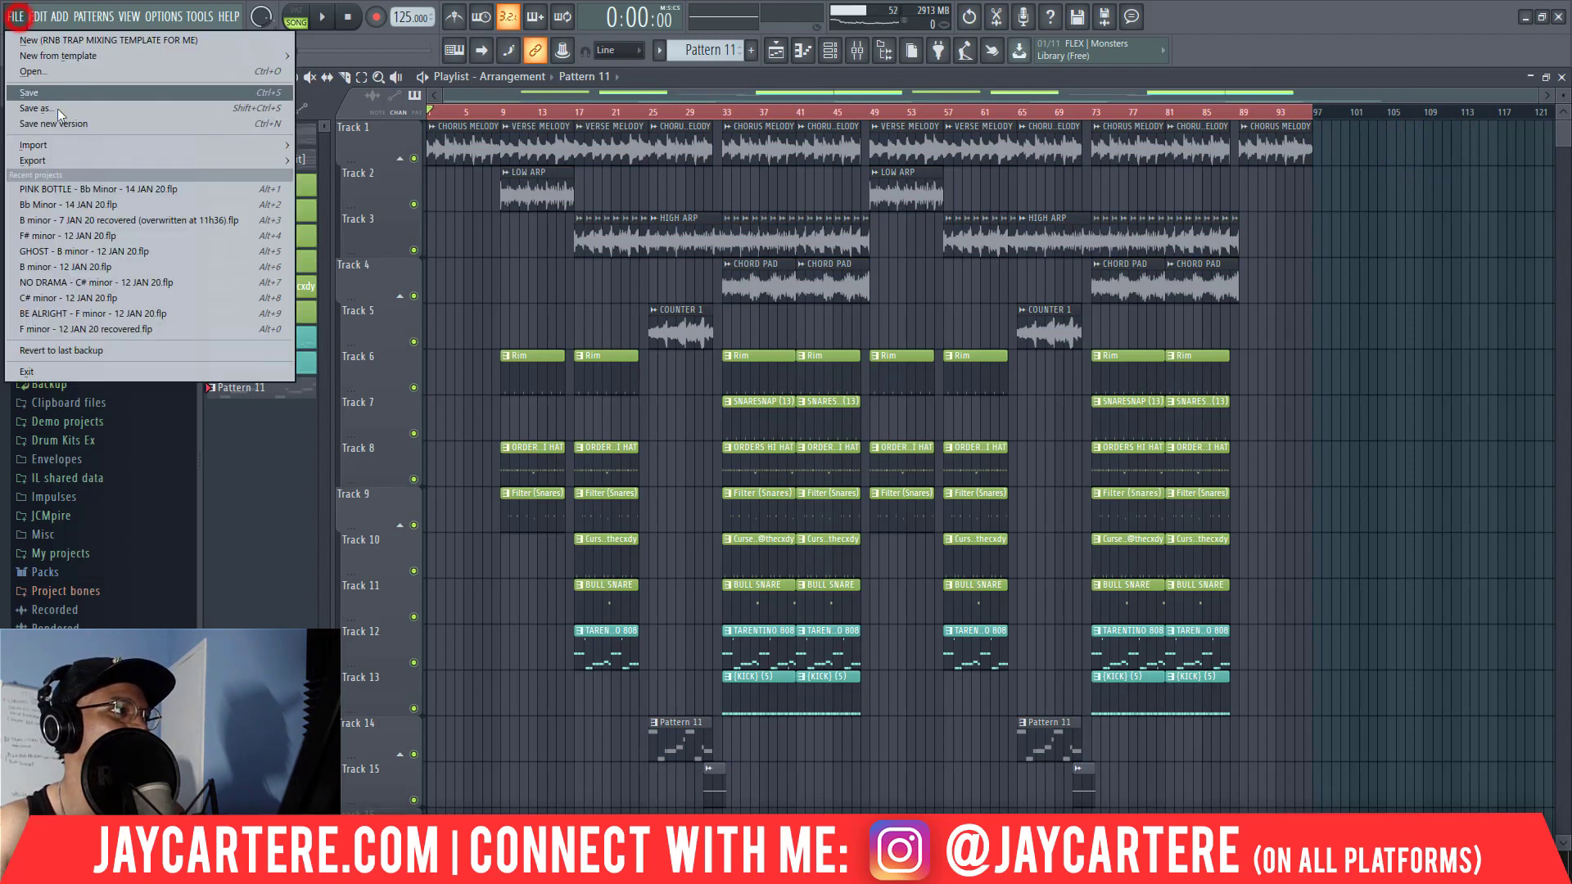
pyautogui.moveTo(69, 157)
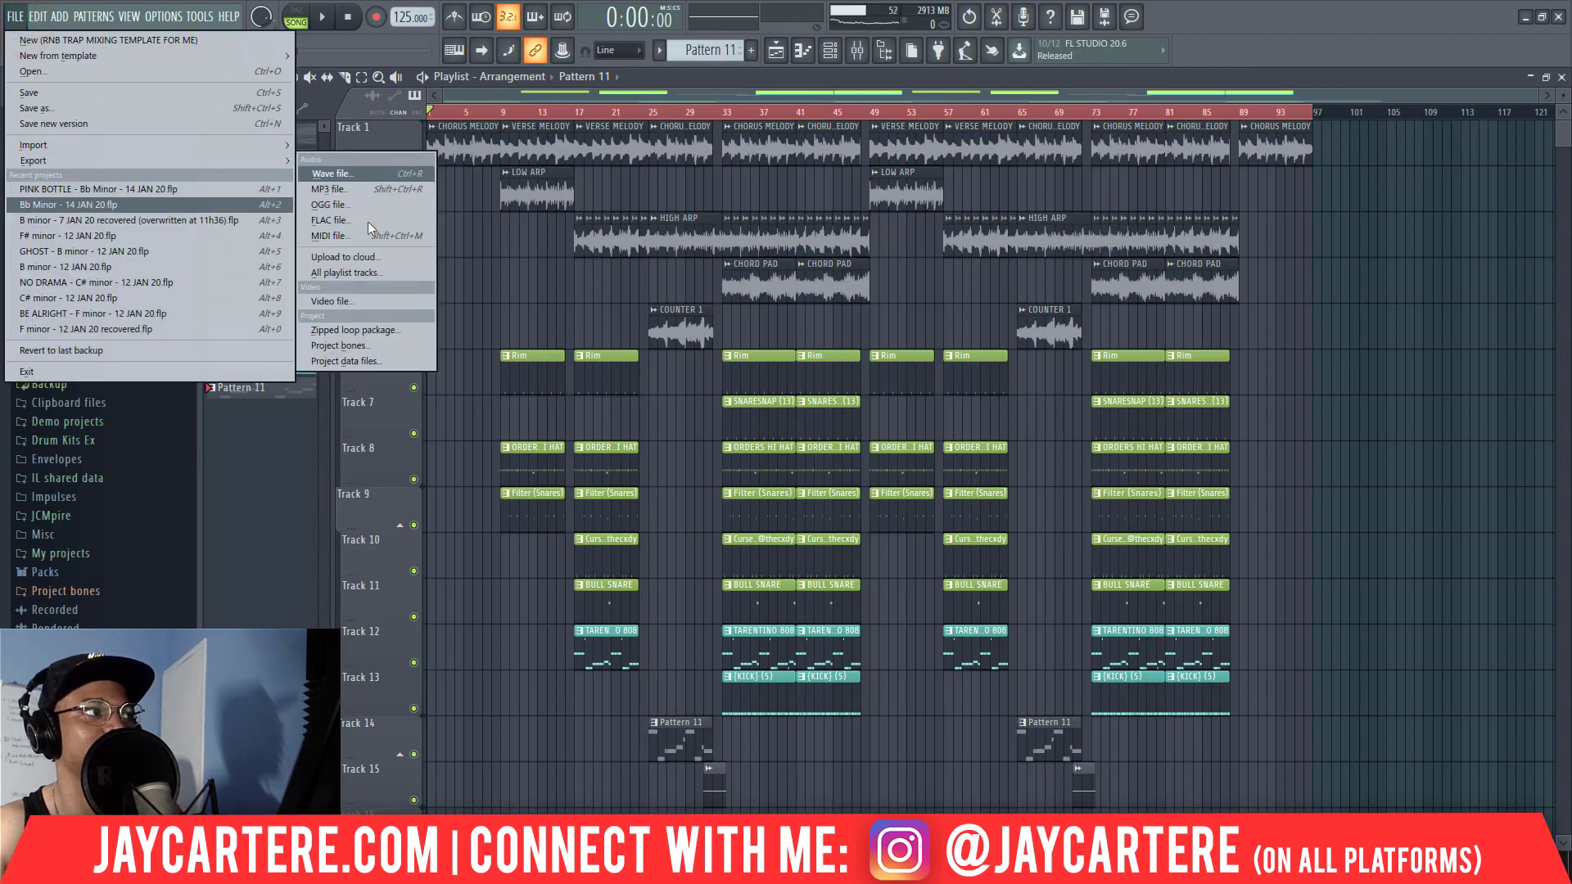
pyautogui.click(414, 174)
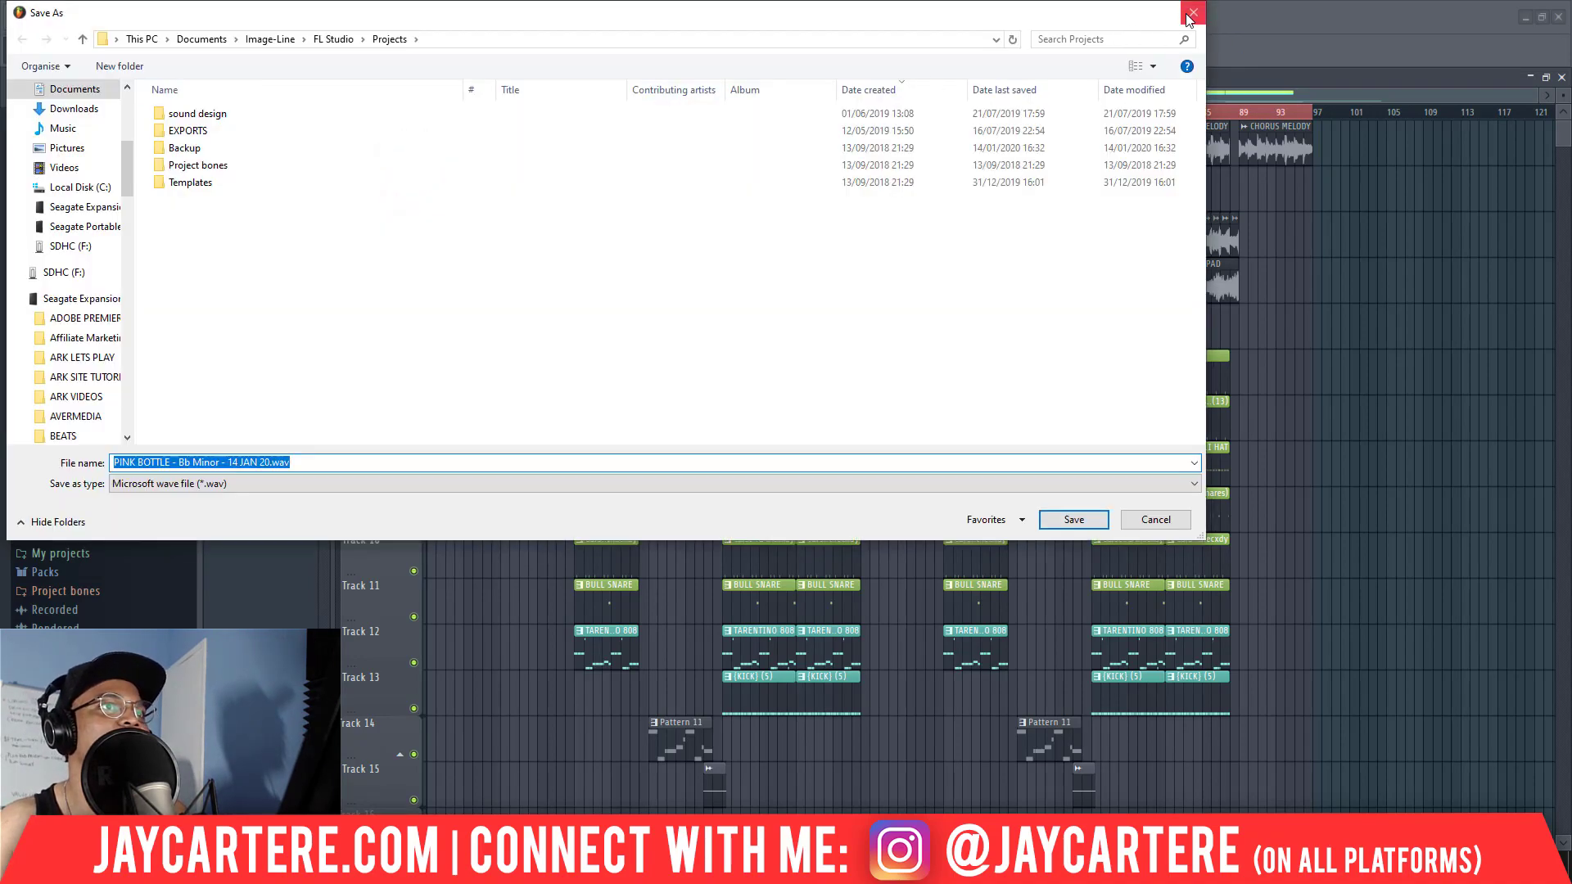
pyautogui.click(1191, 14)
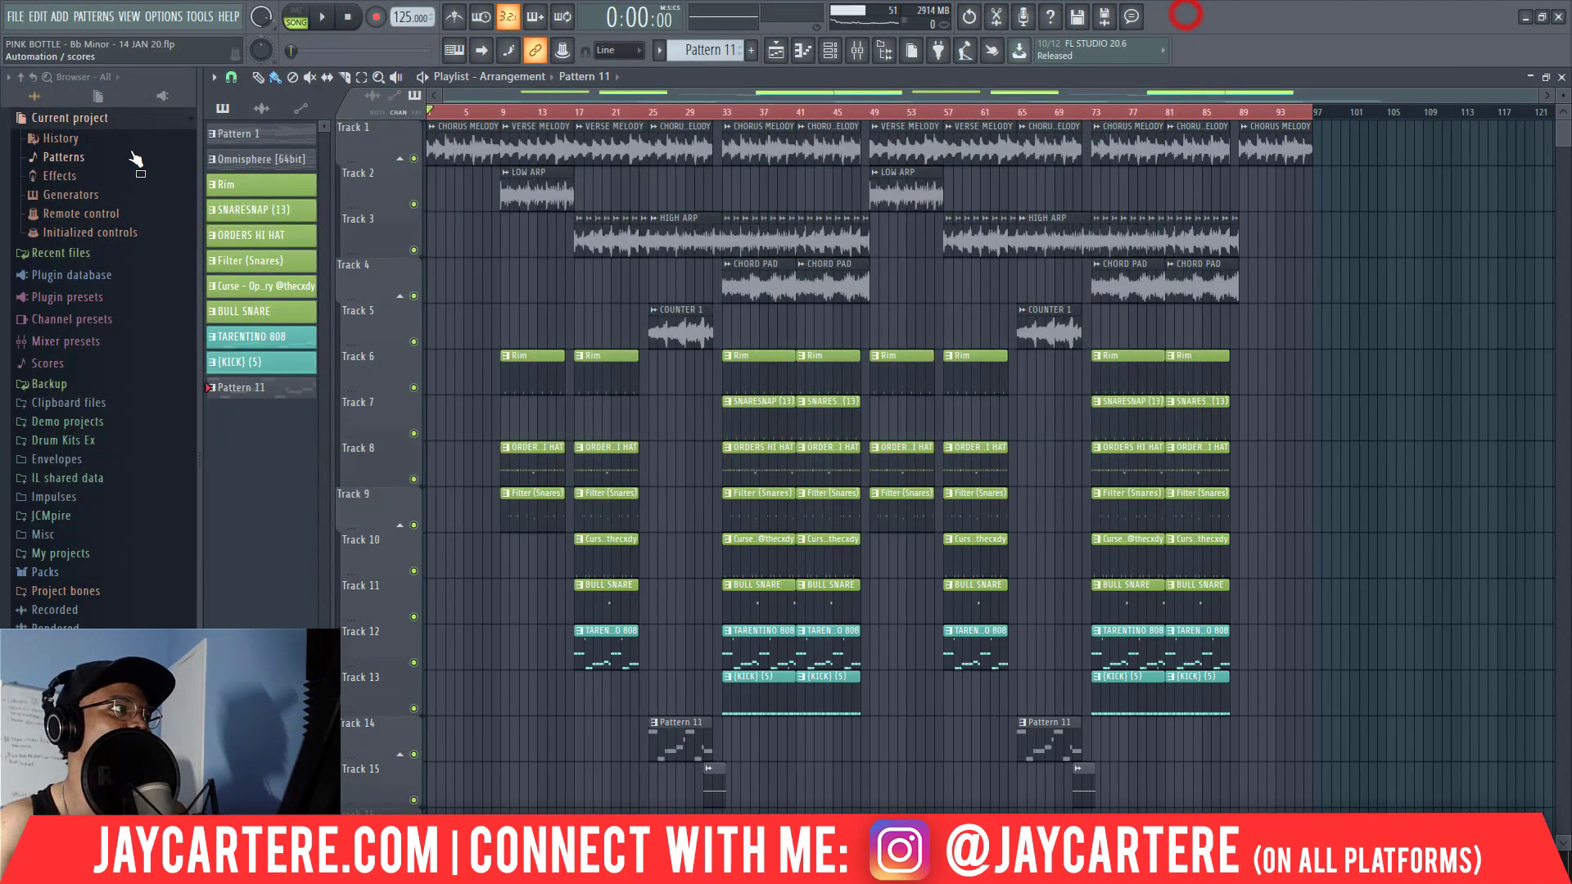
pyautogui.click(16, 16)
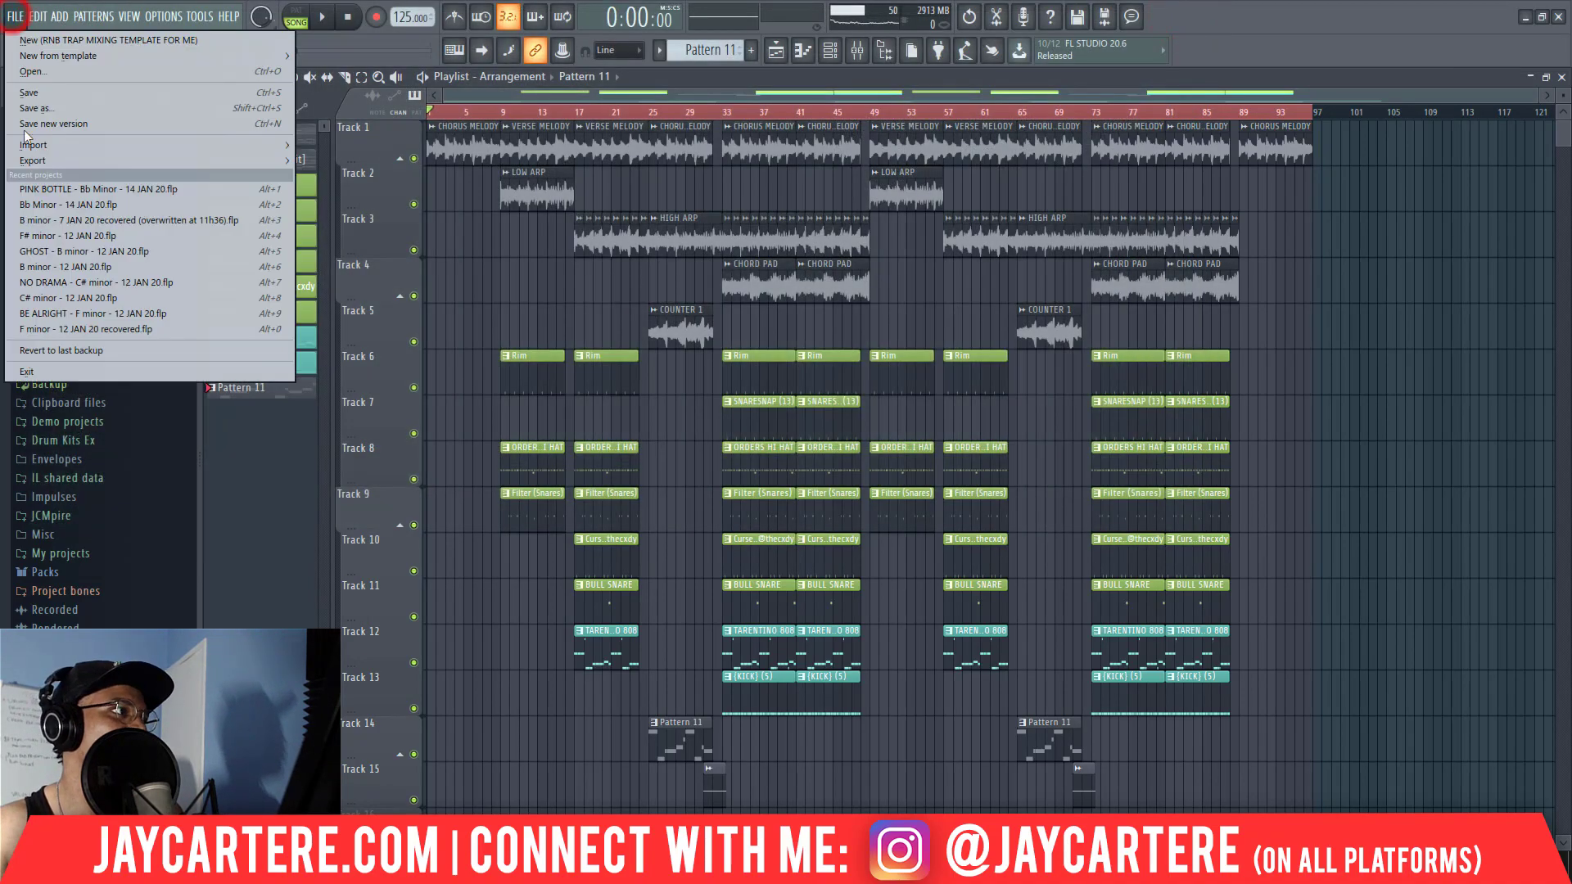
pyautogui.moveTo(66, 161)
pyautogui.click(331, 174)
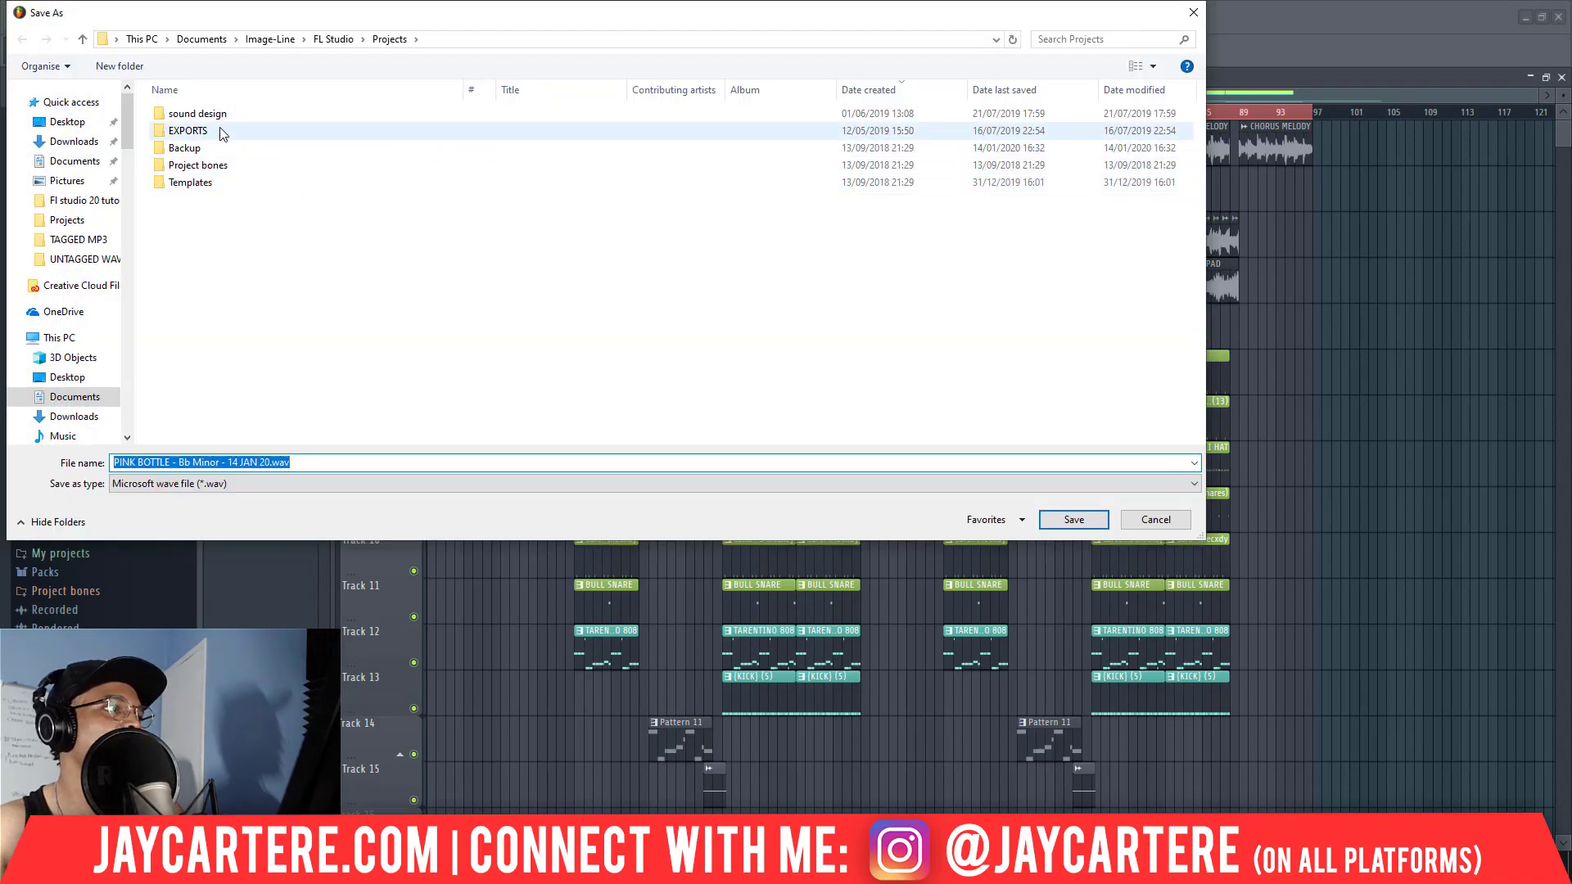
# - Browse to EXPORTS > BEATS > UNTAGGED WAV and pick an existing beat's name as template
pyautogui.doubleClick(216, 130)
pyautogui.doubleClick(193, 114)
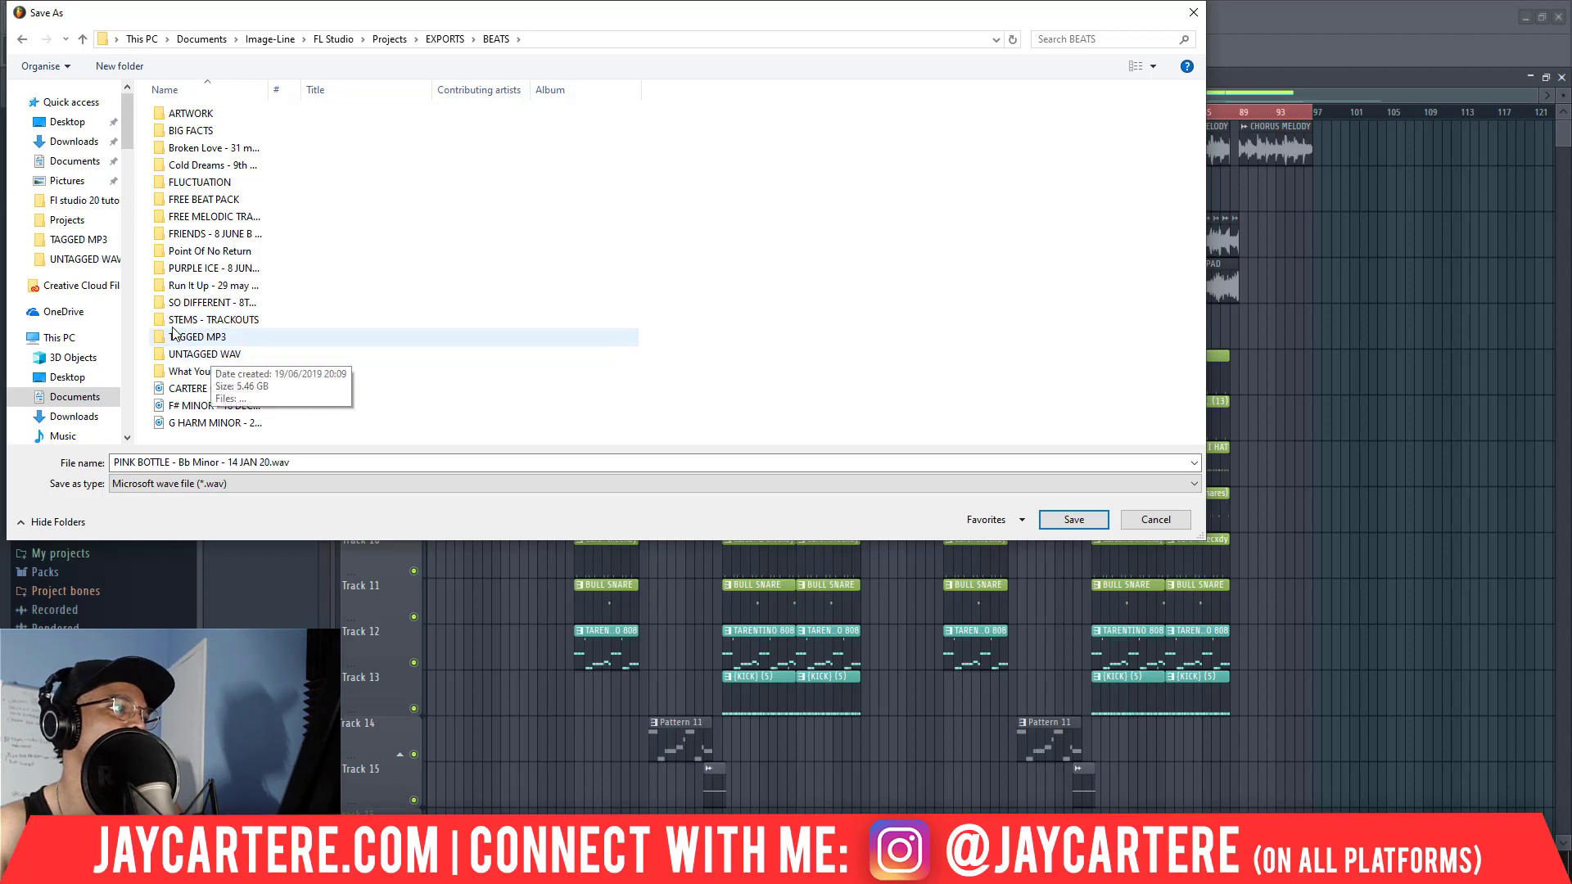
pyautogui.scroll(-2, 82, 393)
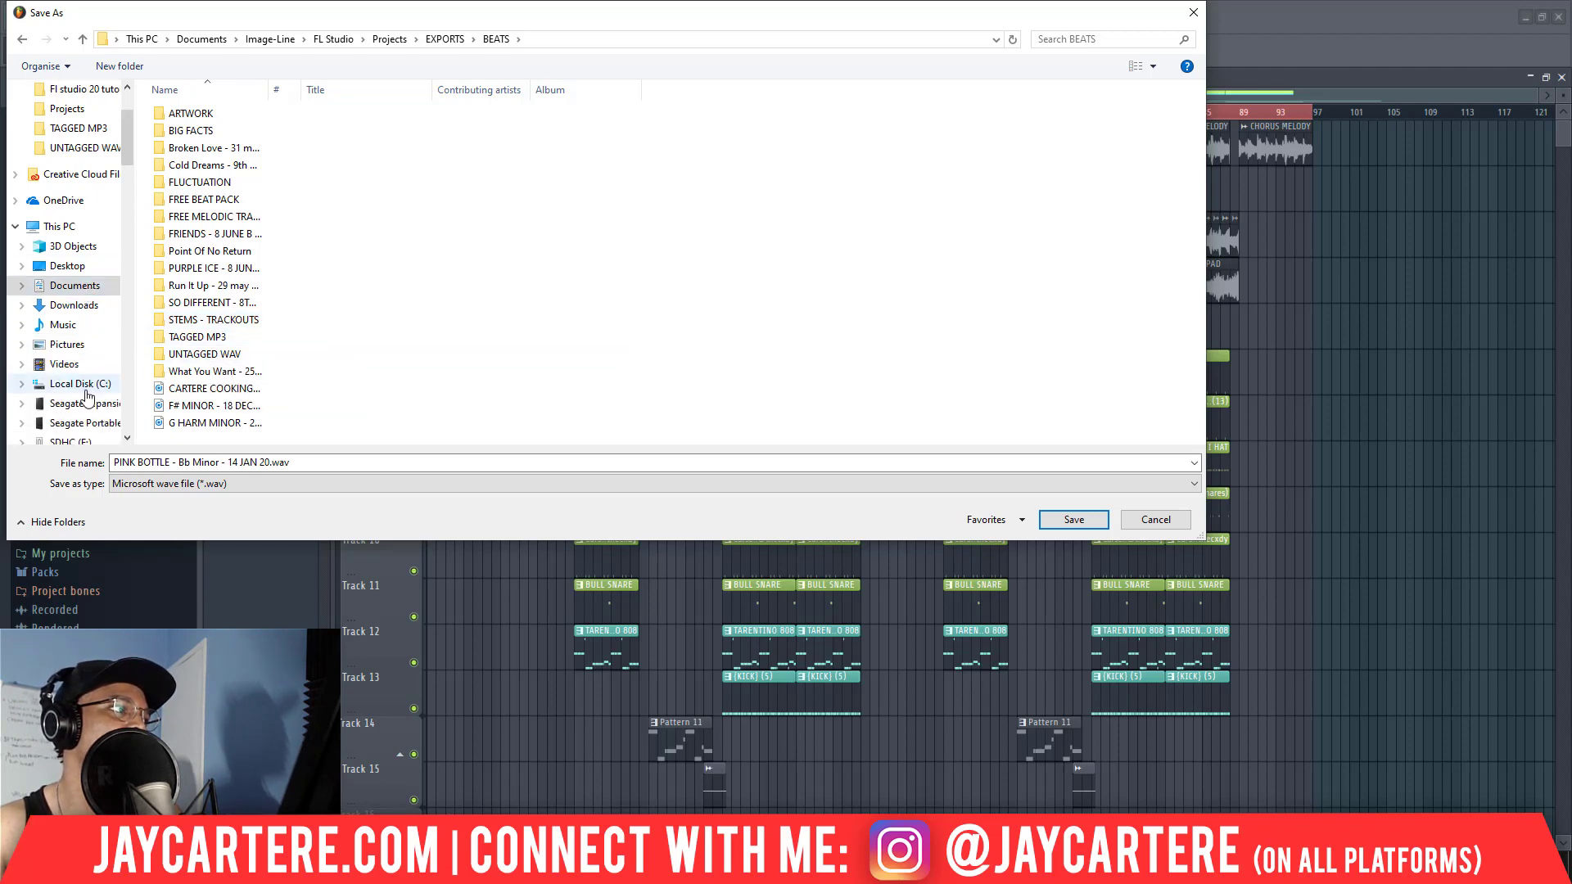
pyautogui.click(209, 356)
pyautogui.doubleClick(209, 356)
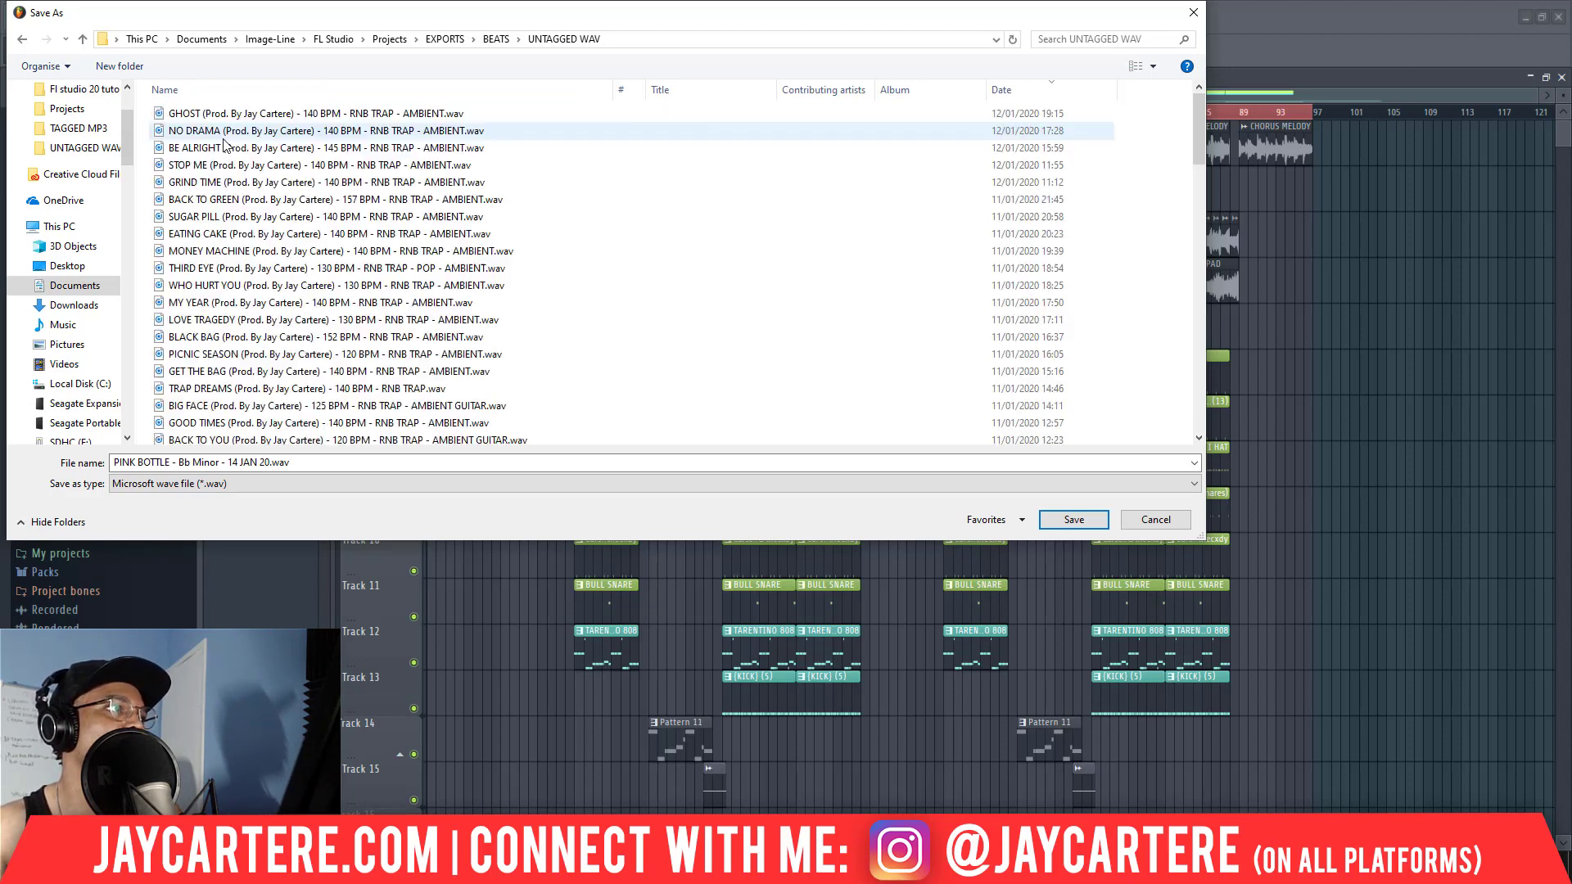
pyautogui.click(244, 113)
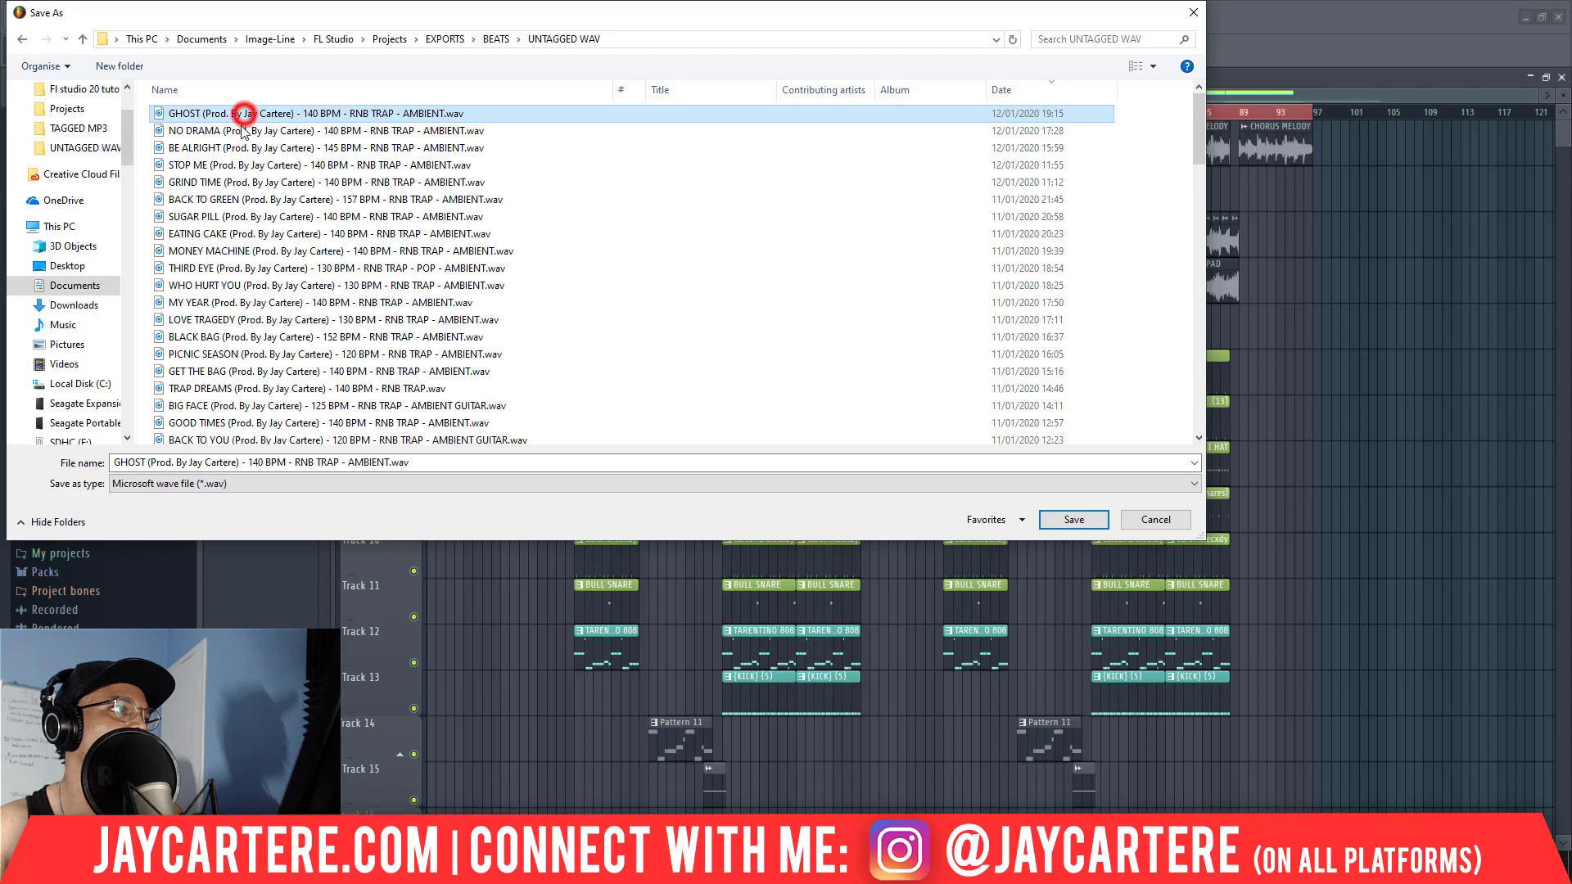
# - Rename the export to PINK BOTTLE with 125 BPM instead of 140, and save
pyautogui.doubleClick(136, 461)
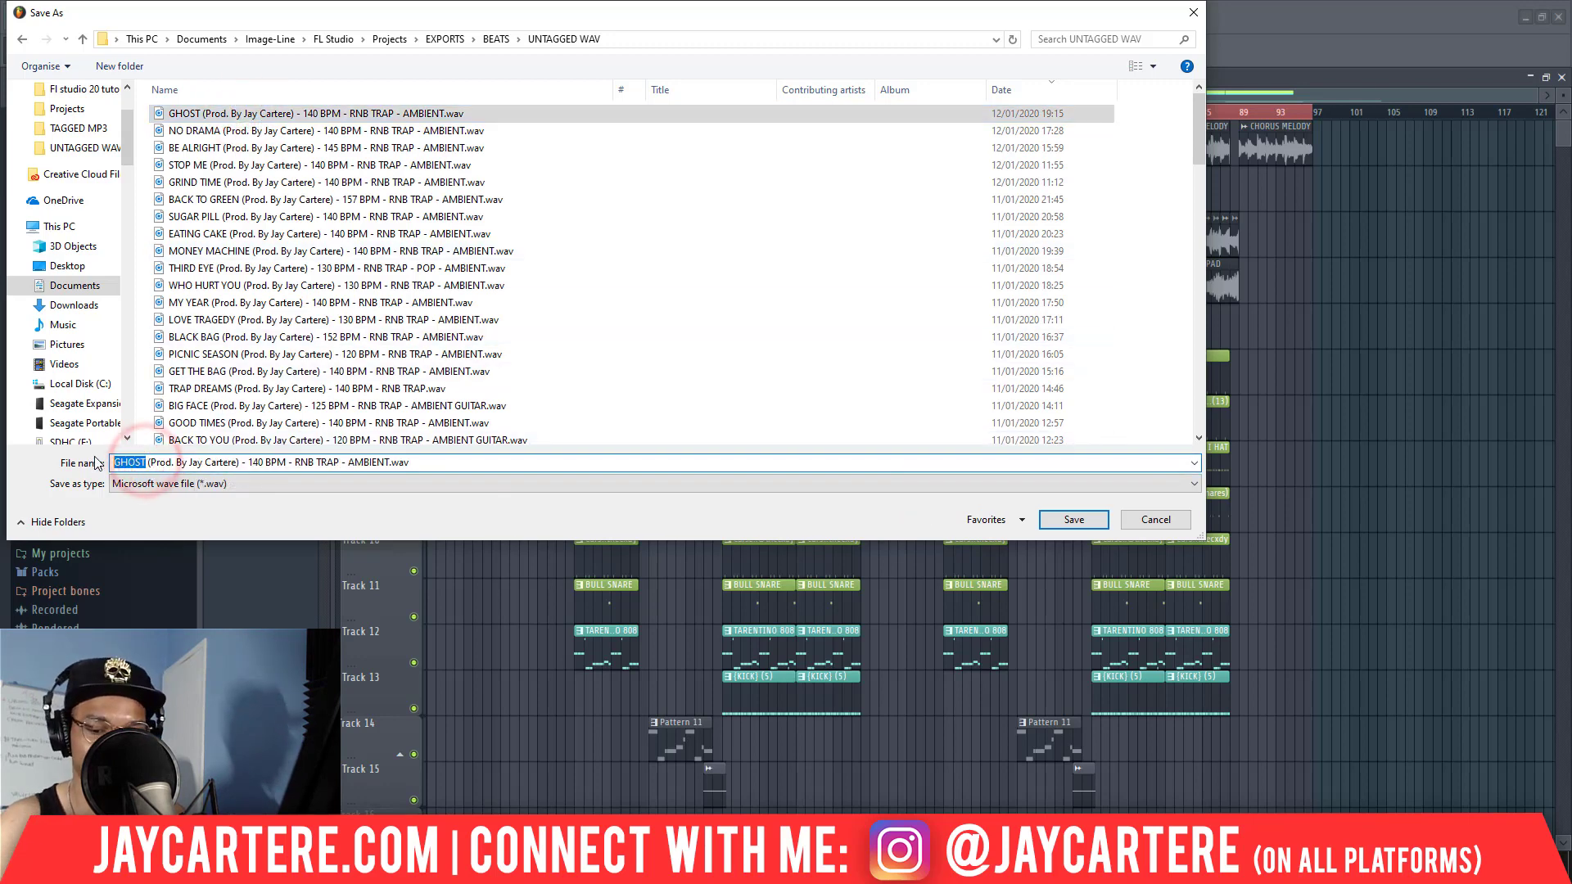
pyautogui.write('PINK ')
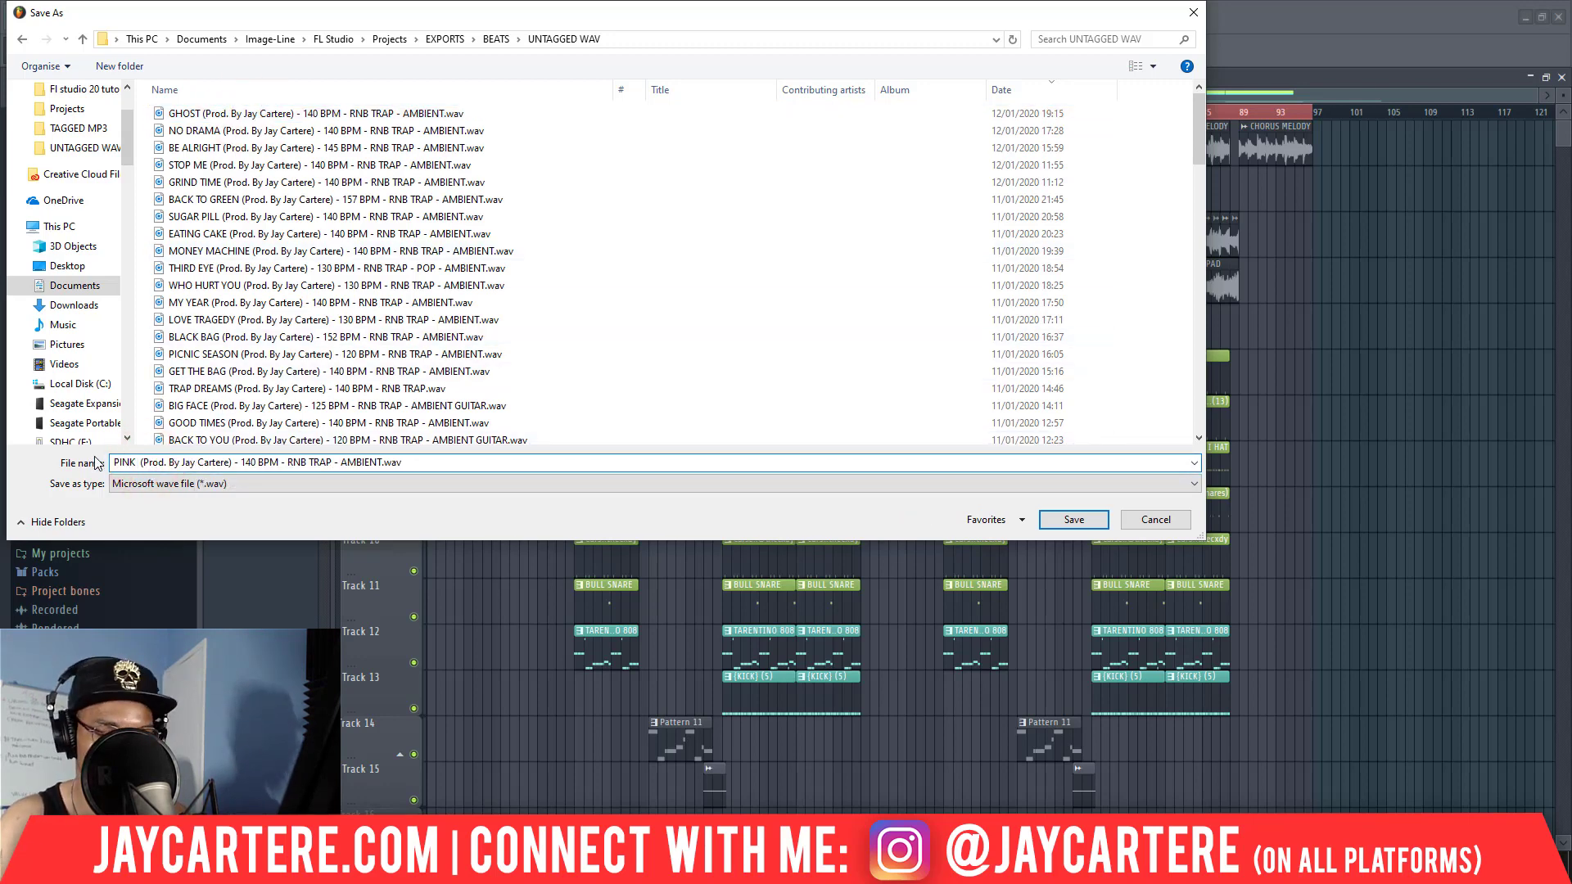
pyautogui.write('BOTTLE')
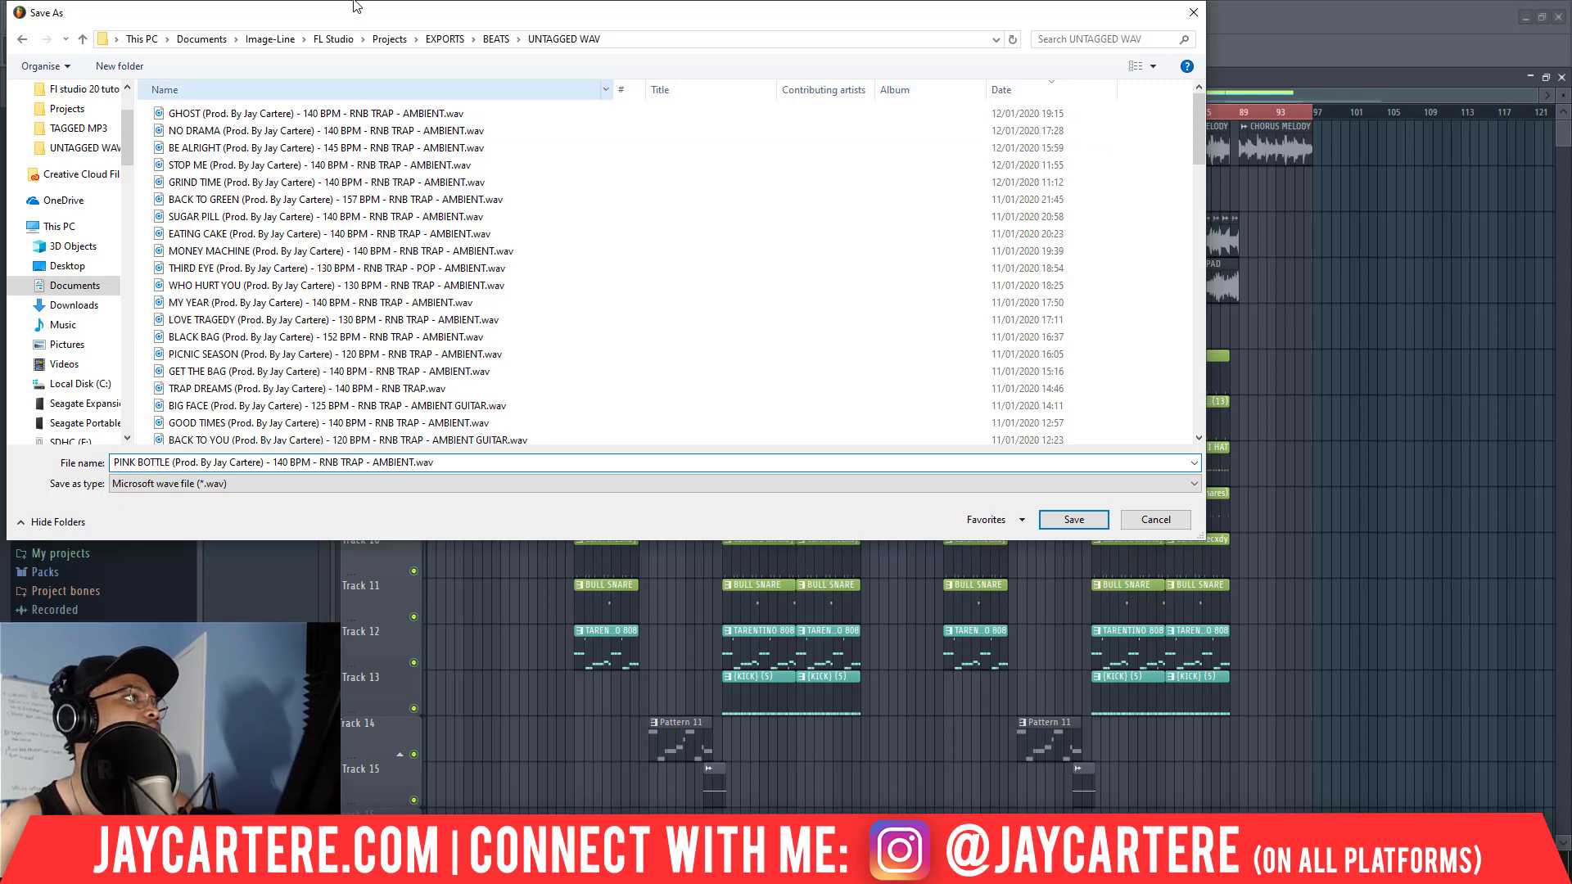
pyautogui.moveTo(246, 12); pyautogui.dragTo(291, 203)
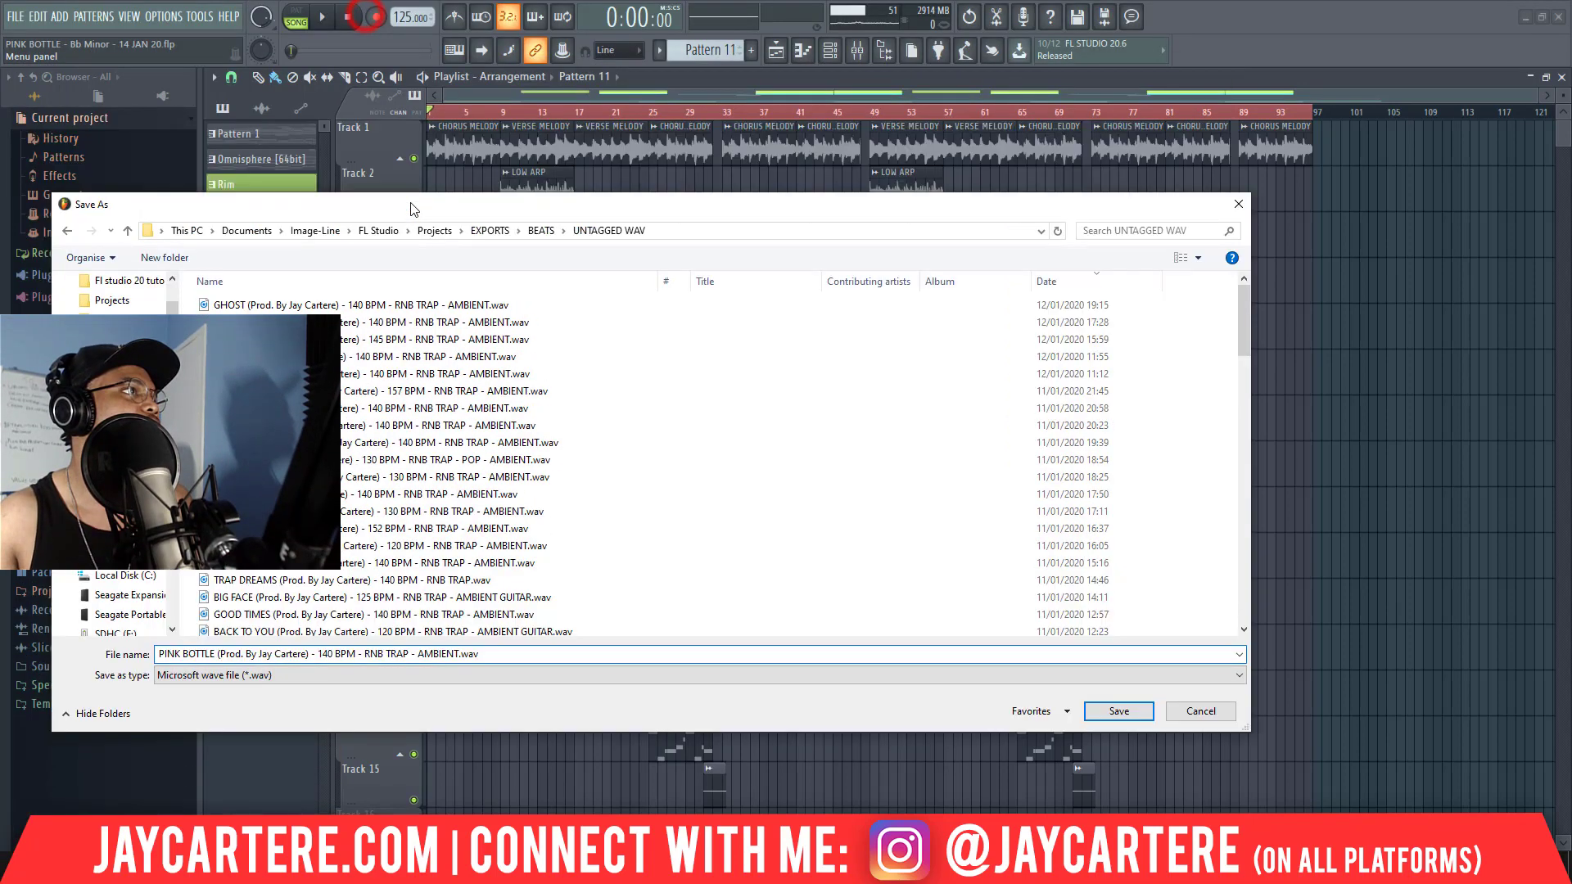
pyautogui.click(333, 653)
pyautogui.press('BackSpace')
pyautogui.press('BackSpace')
pyautogui.press('BackSpace')
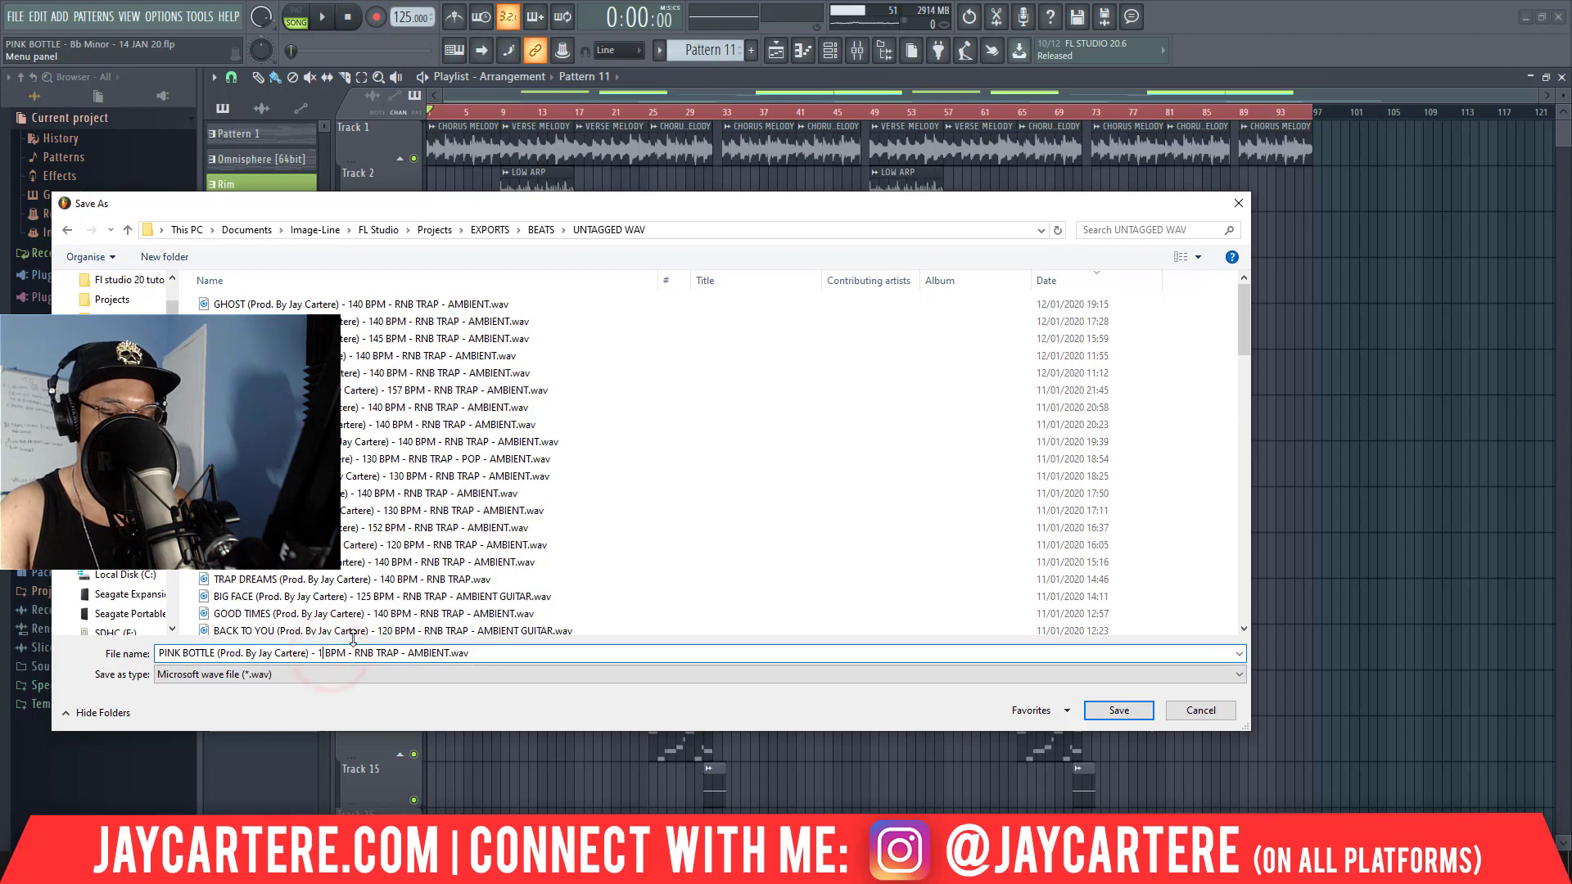
pyautogui.write('125')
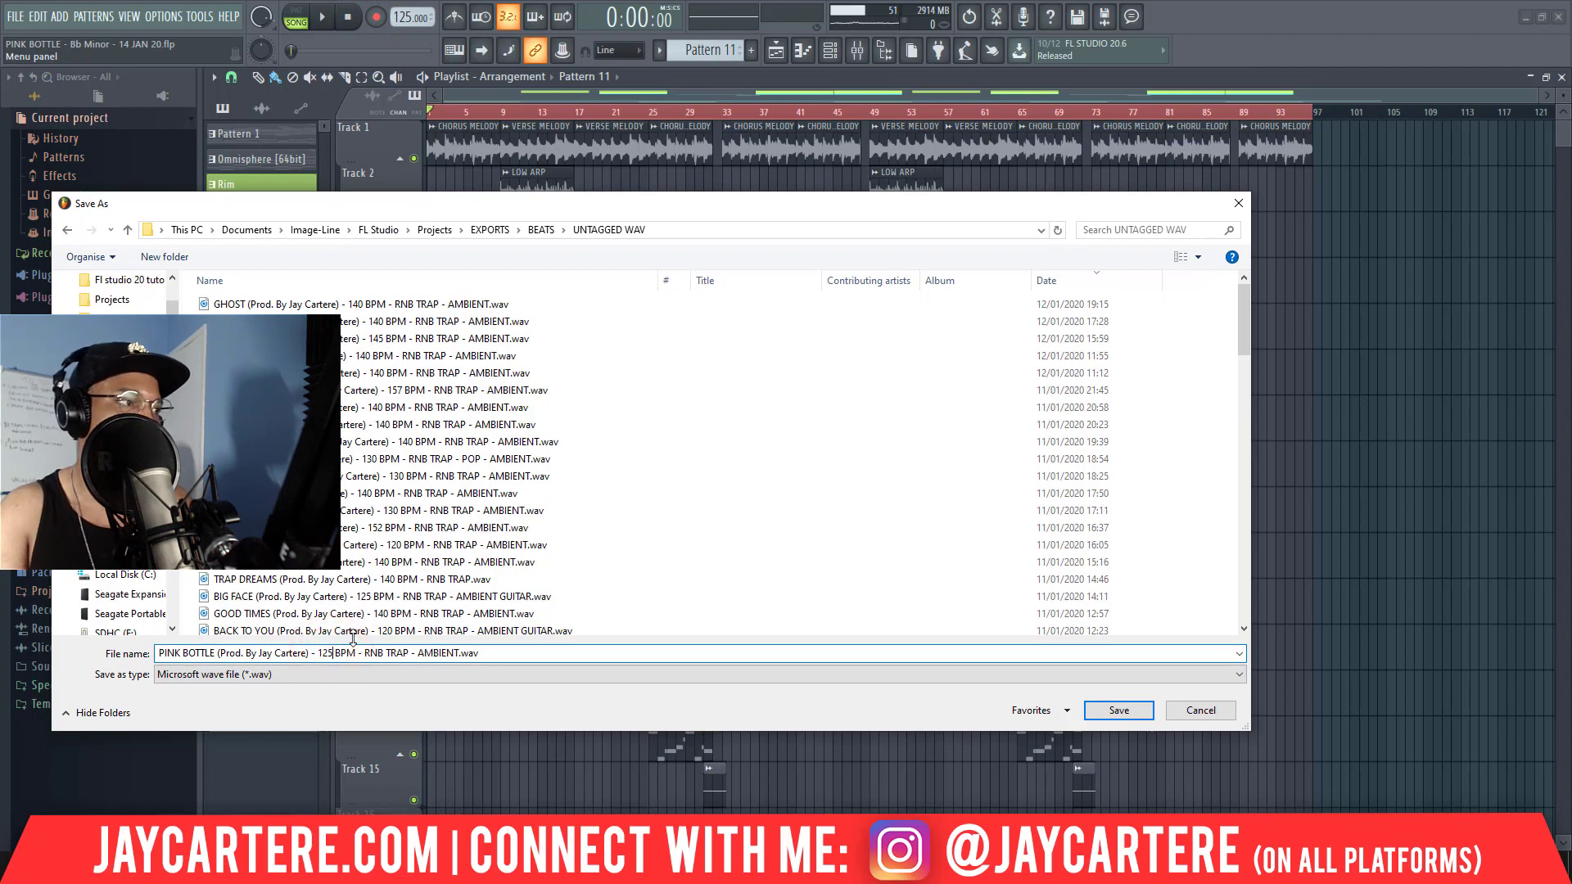
pyautogui.click(419, 665)
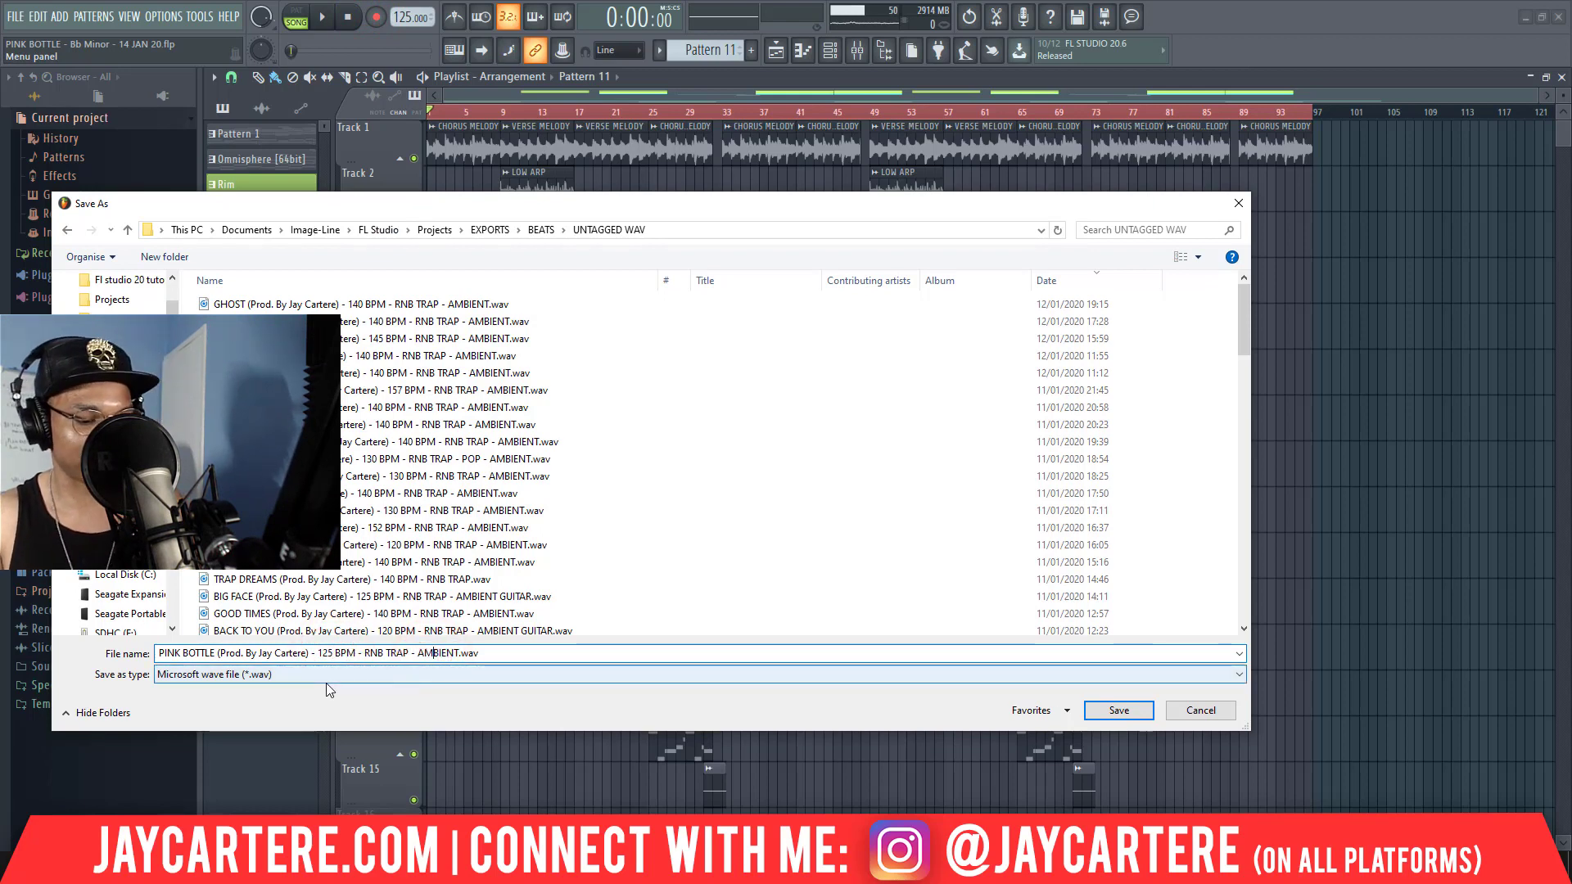
pyautogui.hotkey('shift', 'Tab')
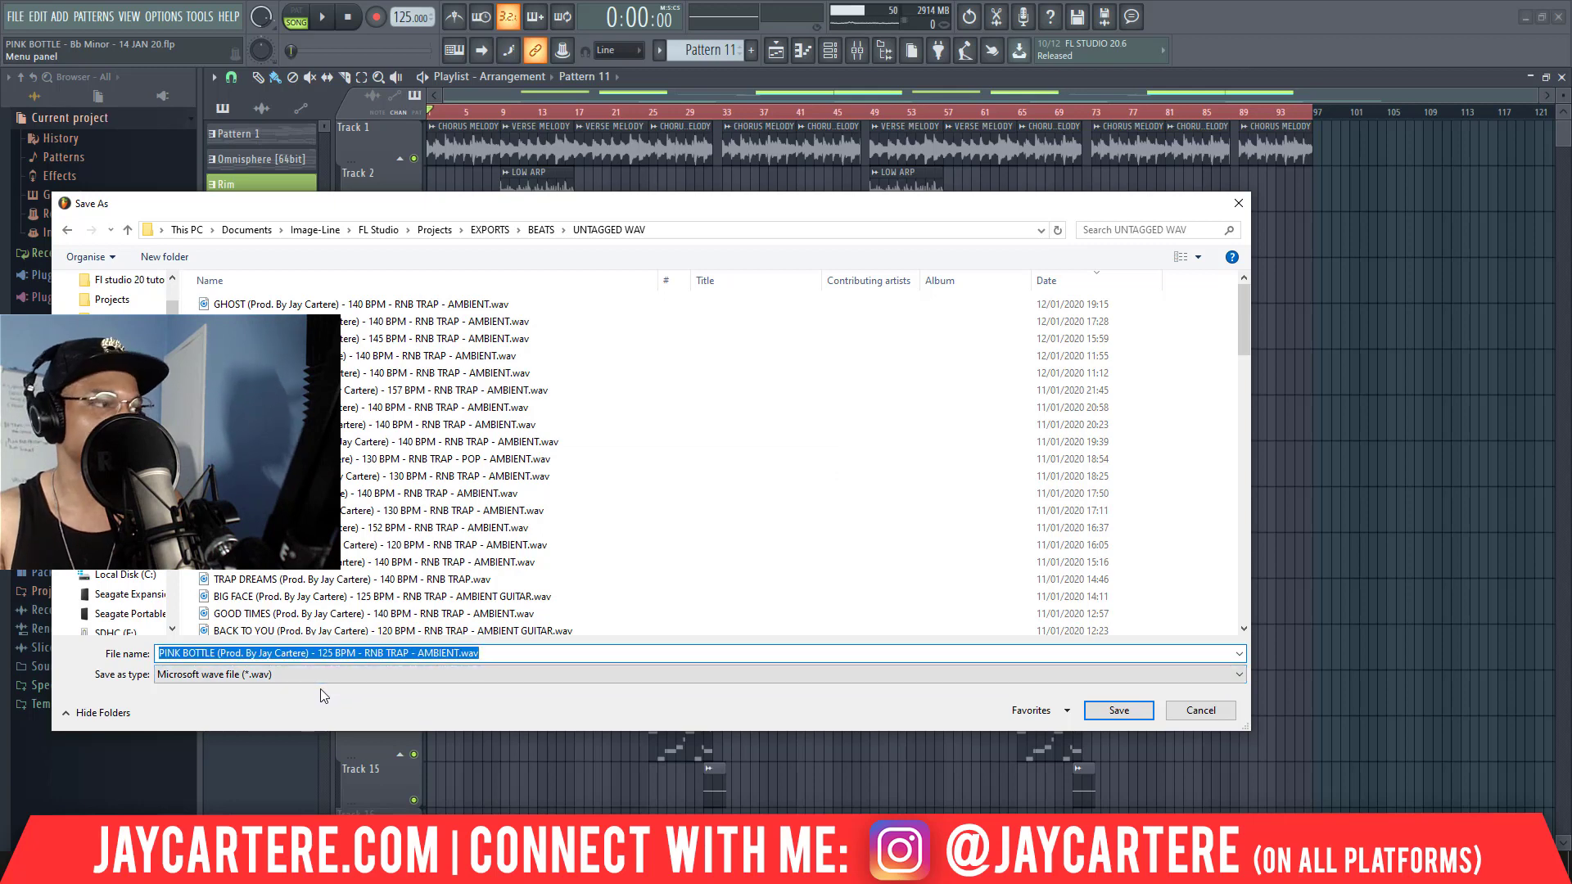
pyautogui.click(447, 653)
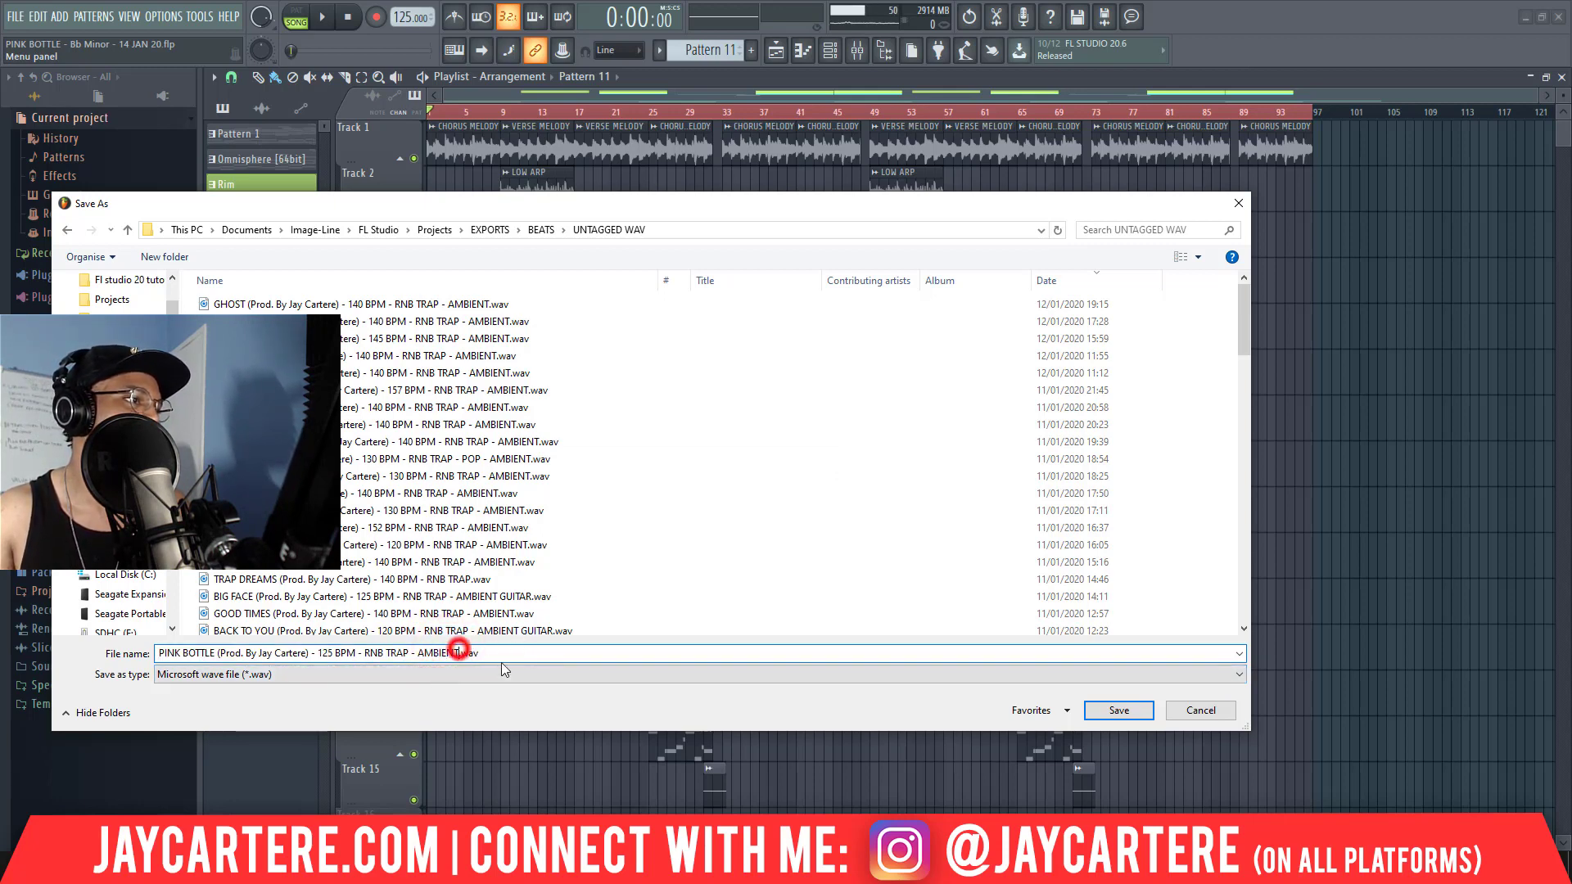
pyautogui.moveTo(685, 214); pyautogui.dragTo(771, 104)
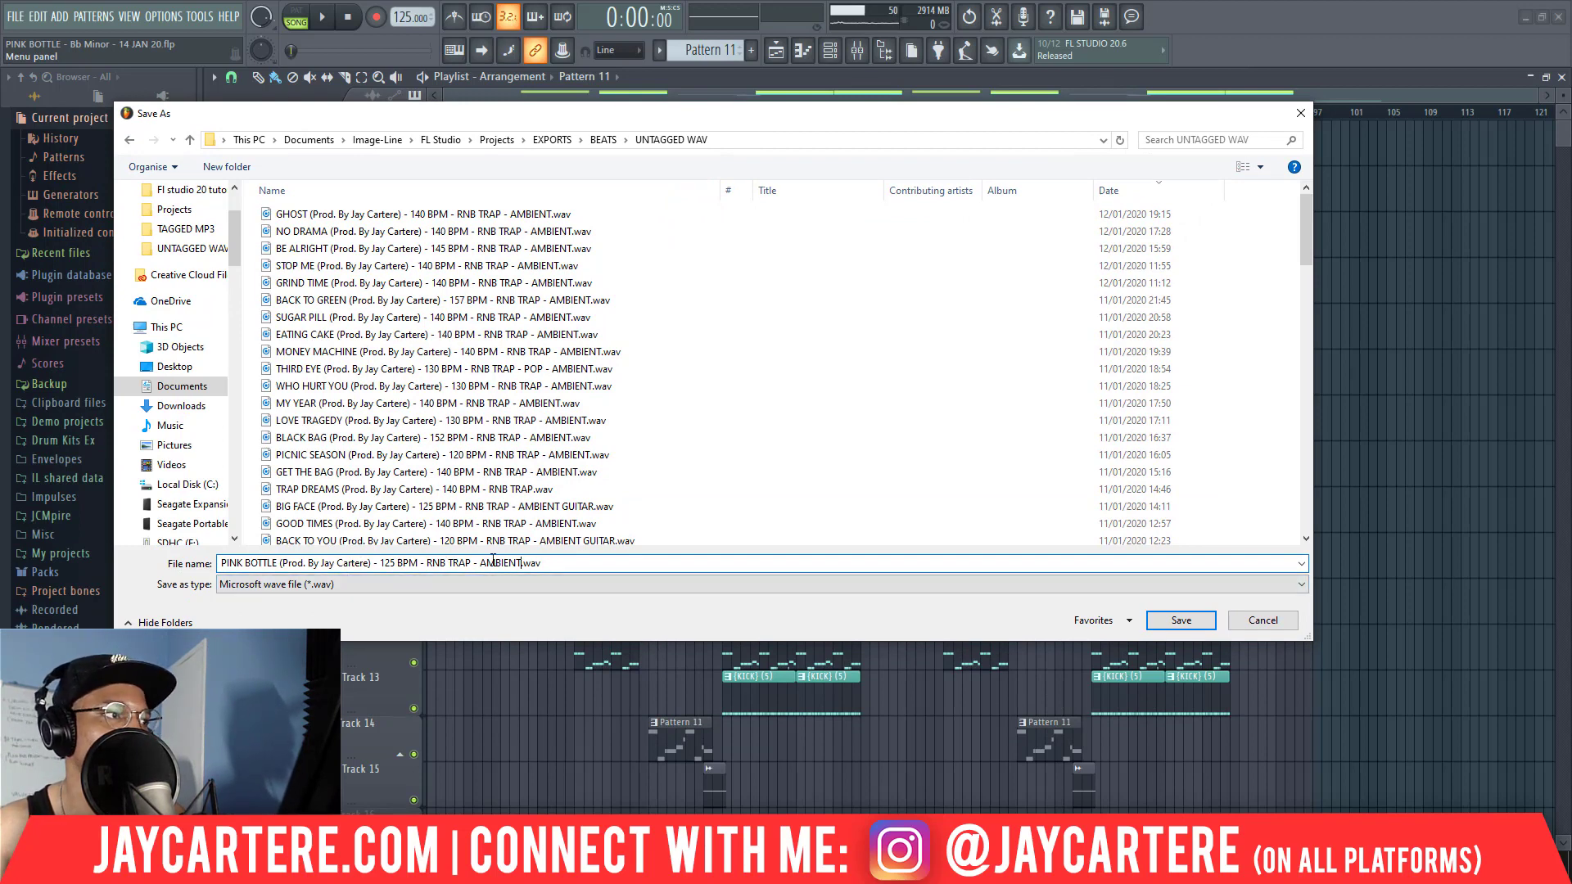
pyautogui.click(1179, 620)
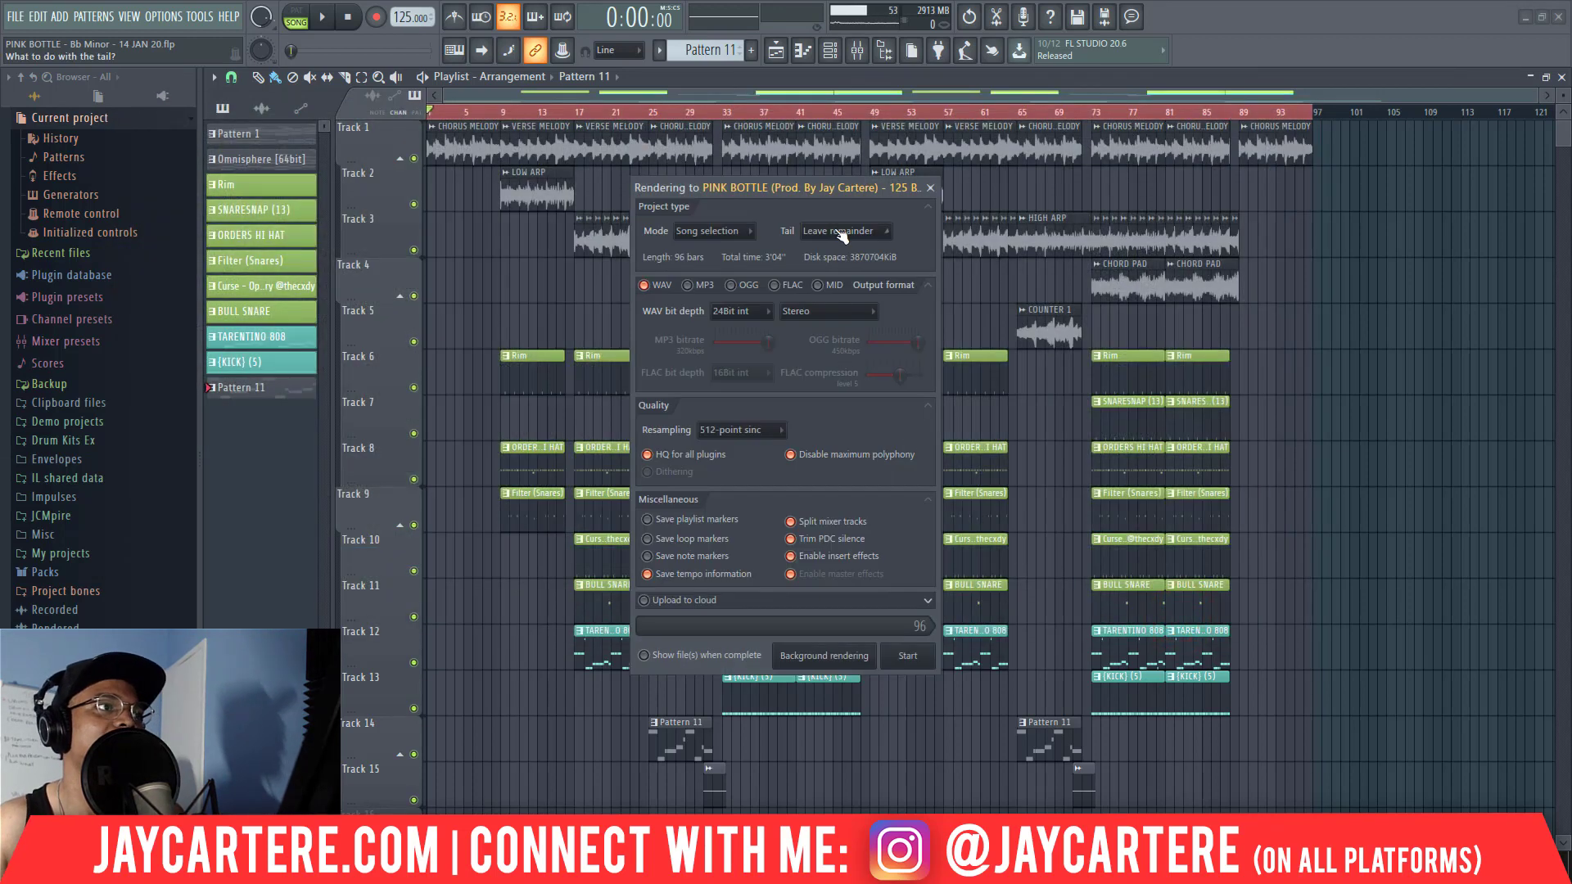
# - Keep Song render mode and Leave remainder tail, and turn off Split mixer tracks
pyautogui.moveTo(839, 195); pyautogui.dragTo(814, 180)
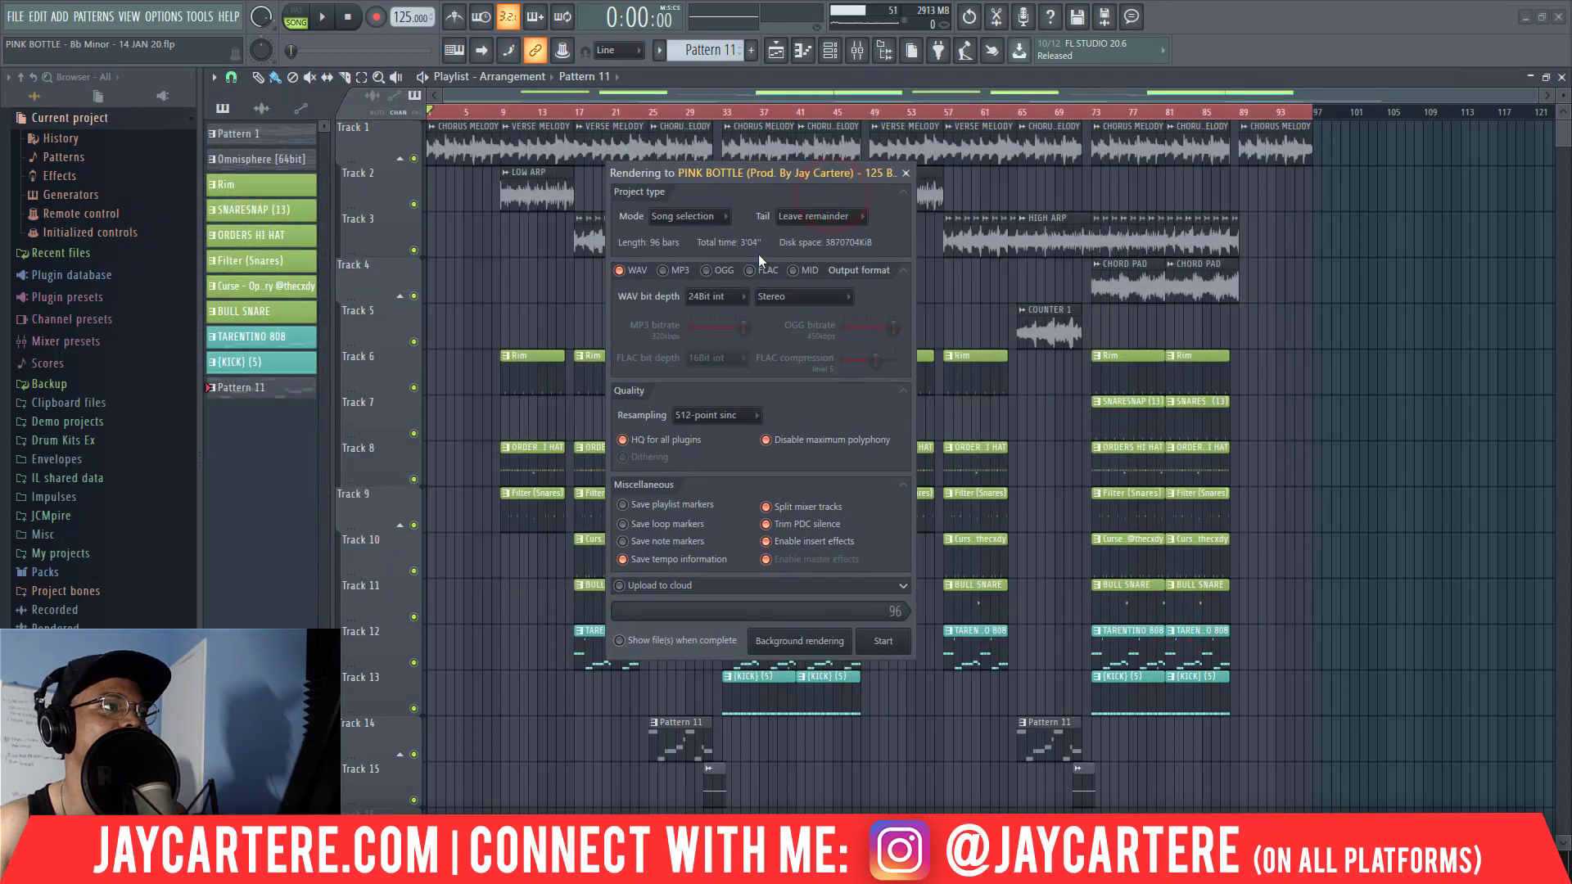
pyautogui.click(726, 217)
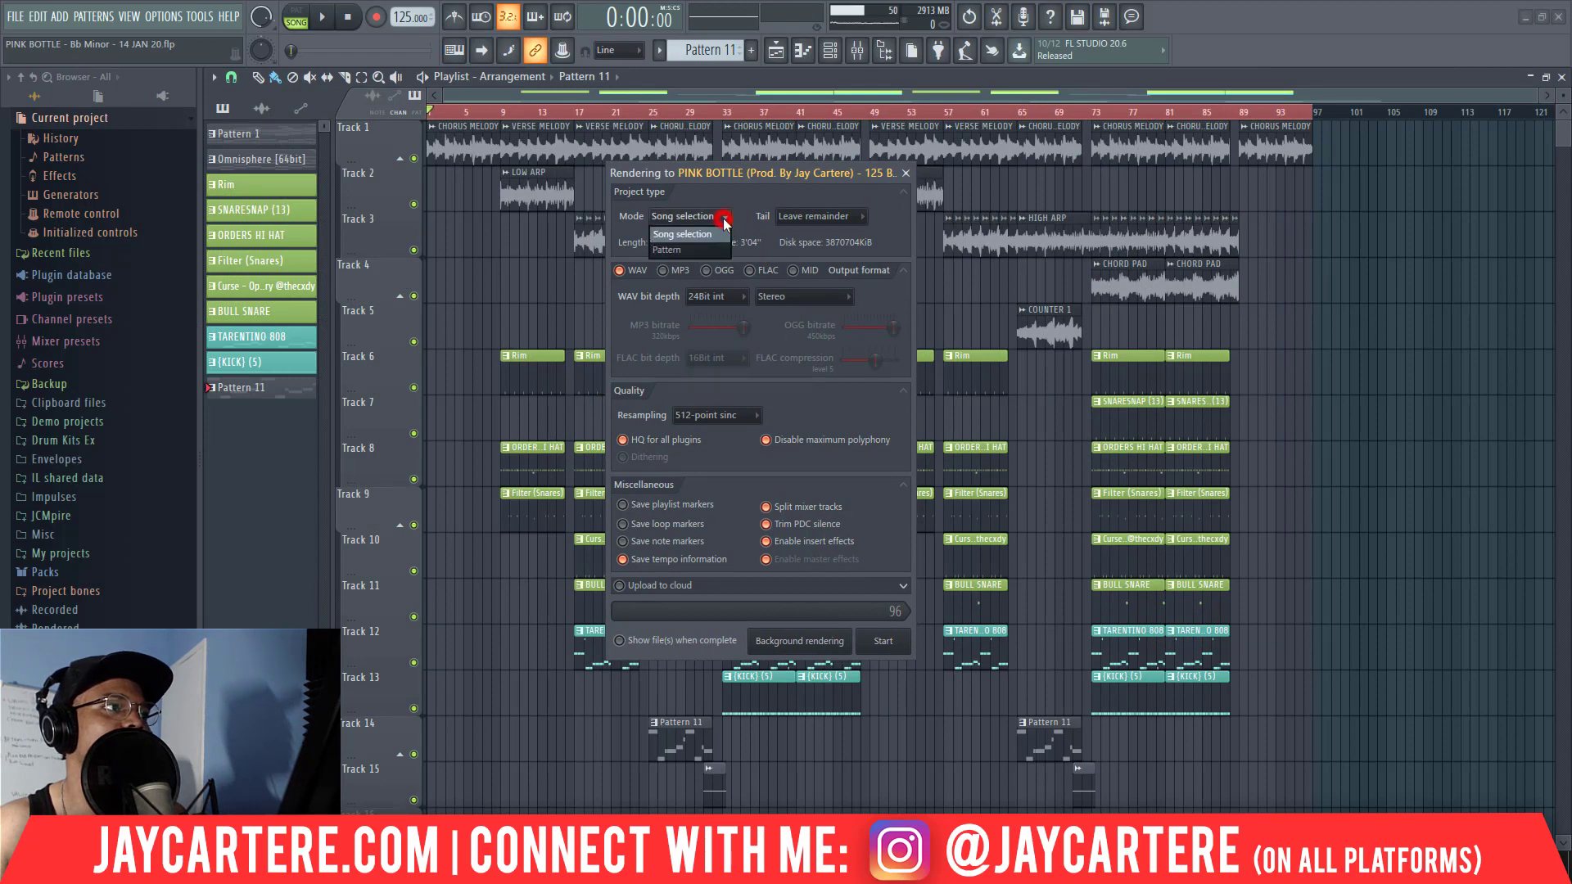
pyautogui.click(734, 200)
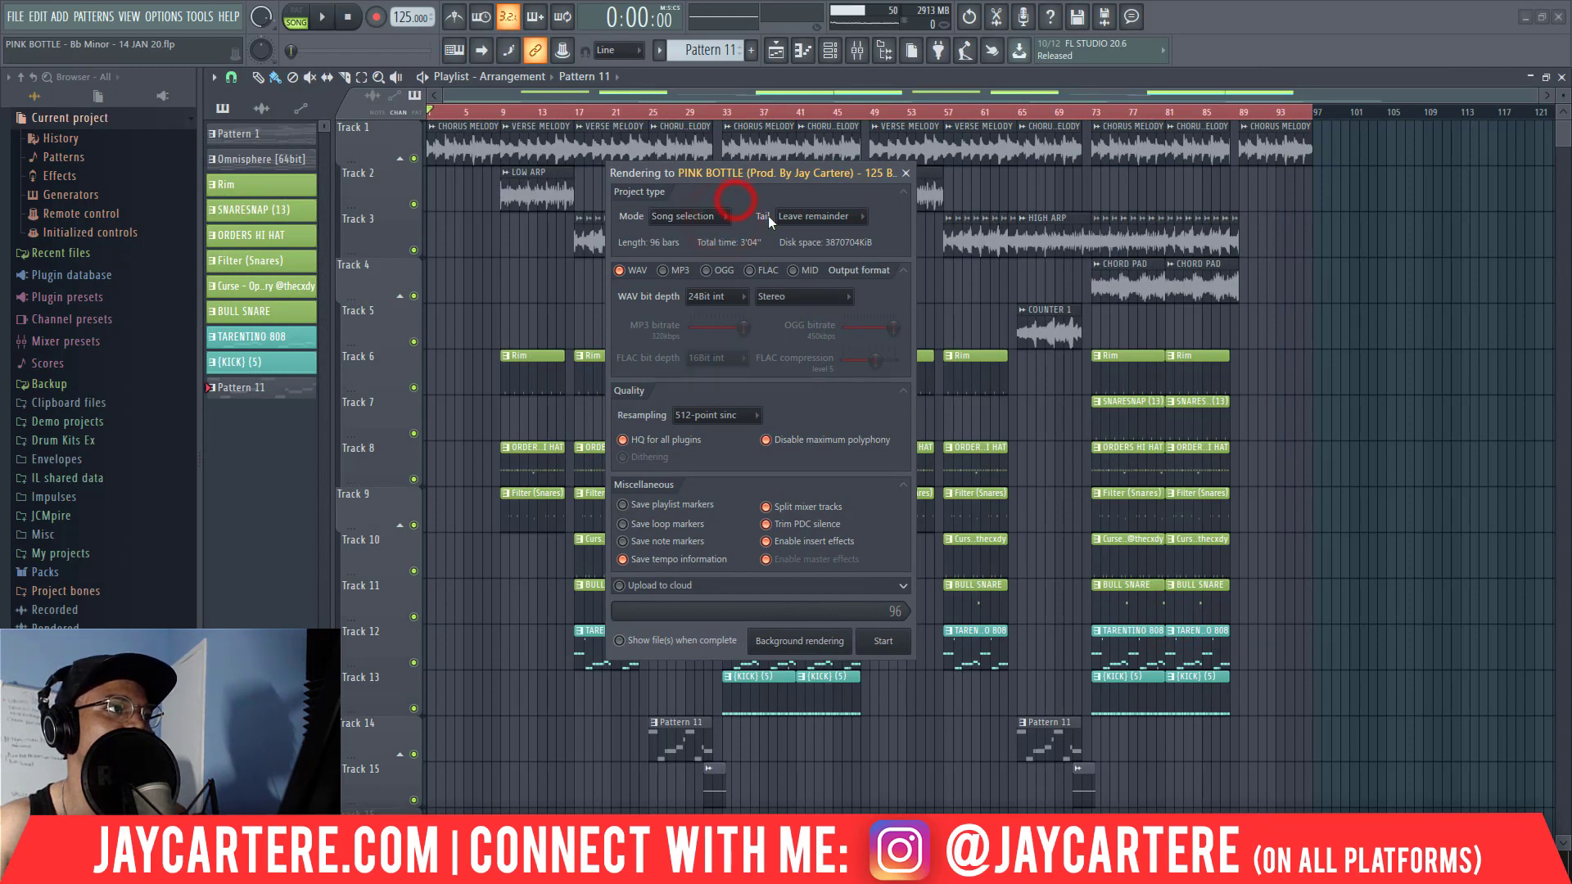
pyautogui.click(861, 215)
pyautogui.click(868, 215)
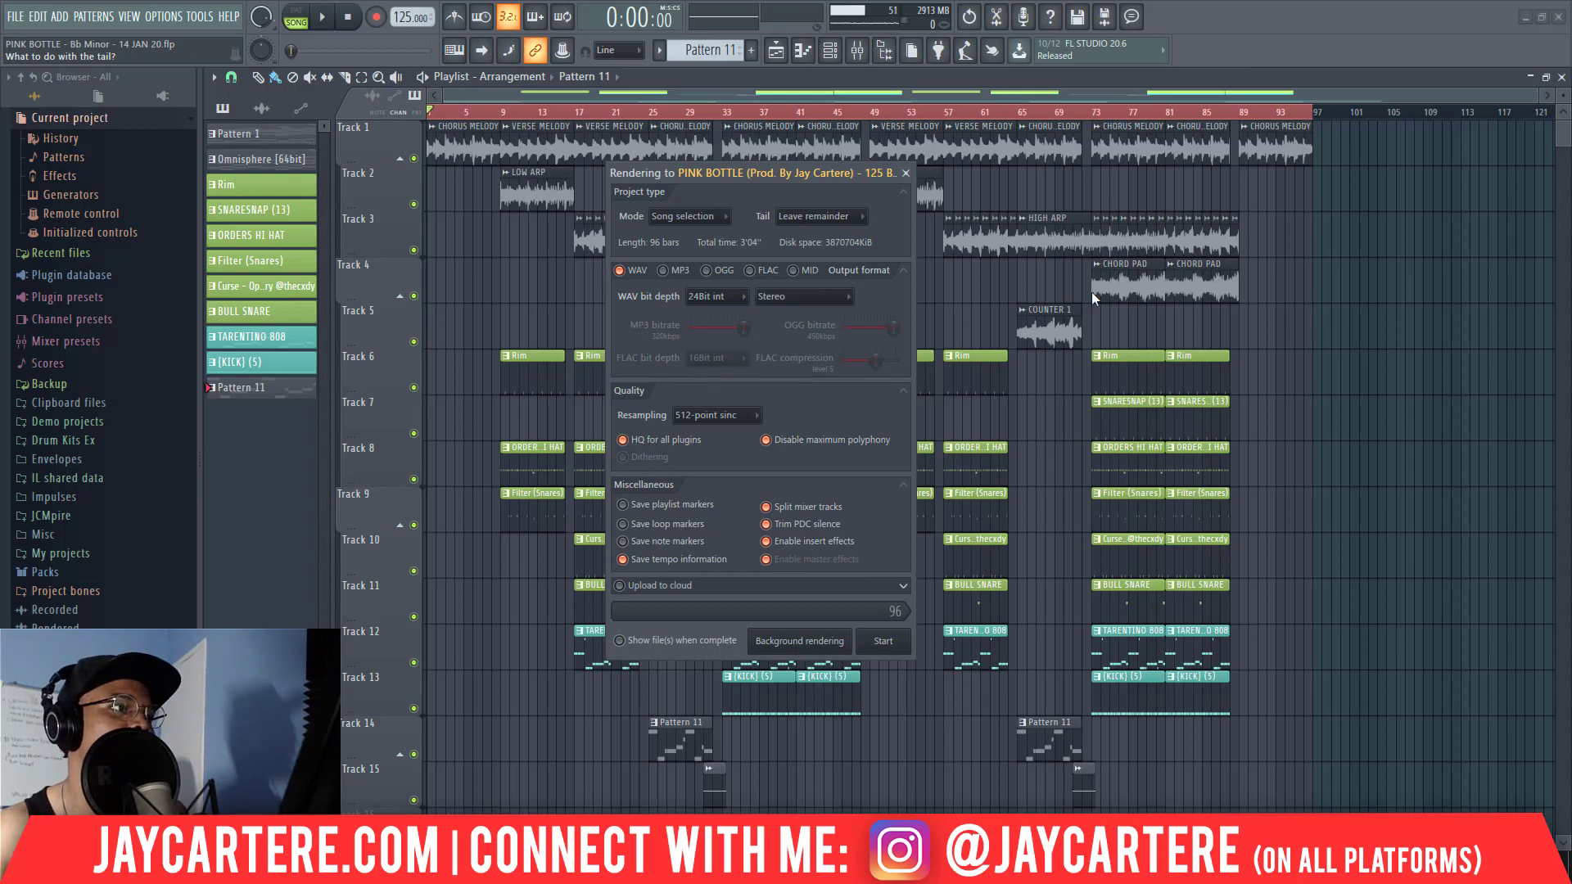
pyautogui.click(794, 508)
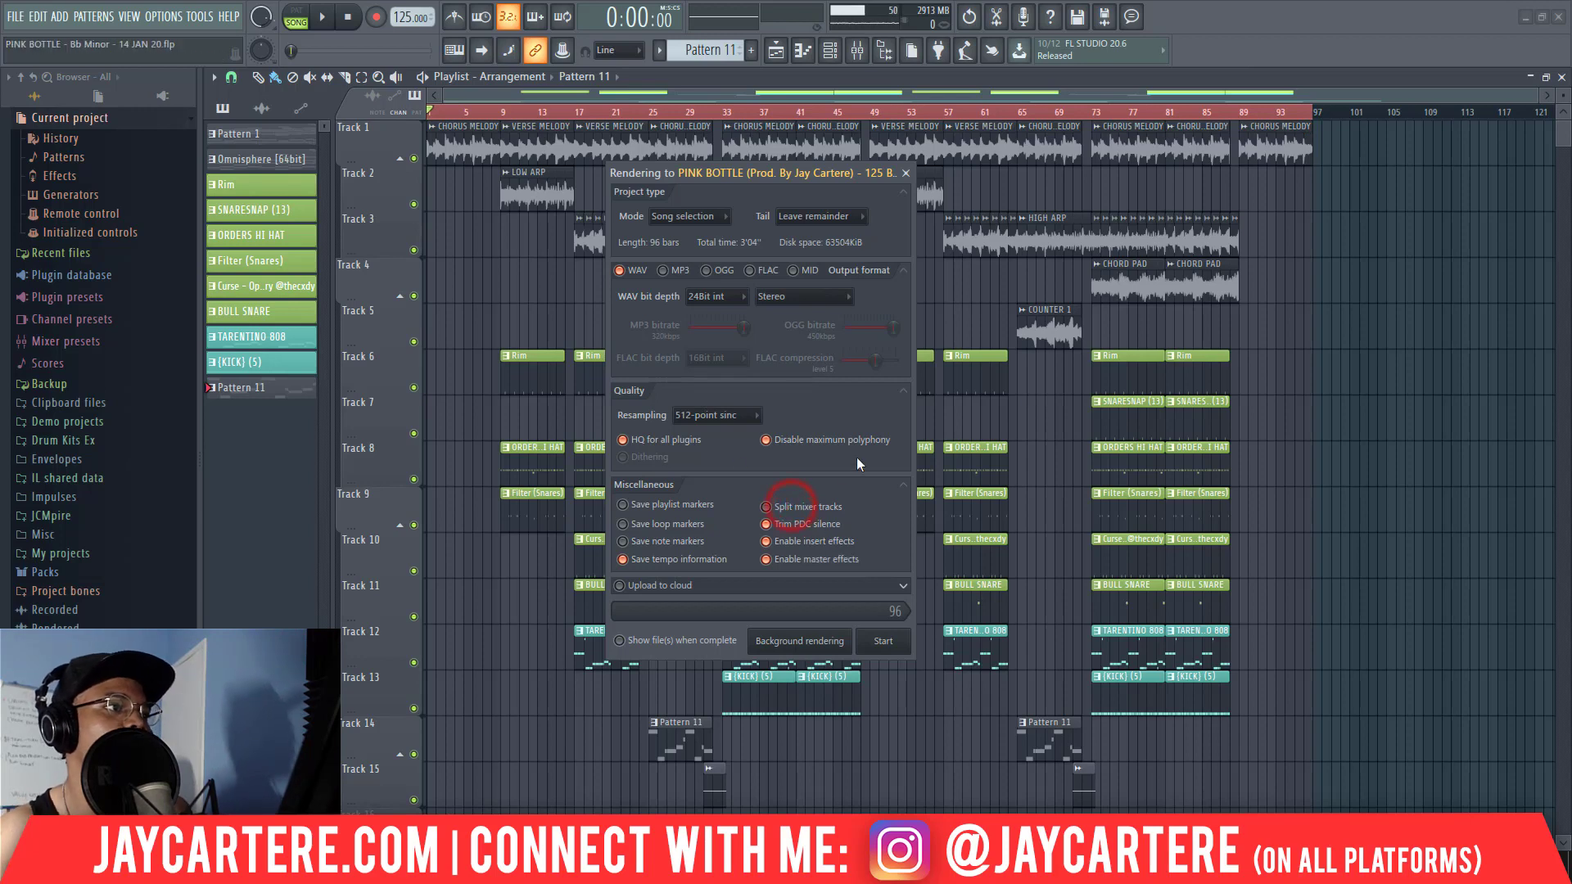
# - Keep 24Bit int stereo, add MP3 output, enable HQ for all plugins with 512-point sinc resampling
pyautogui.click(736, 298)
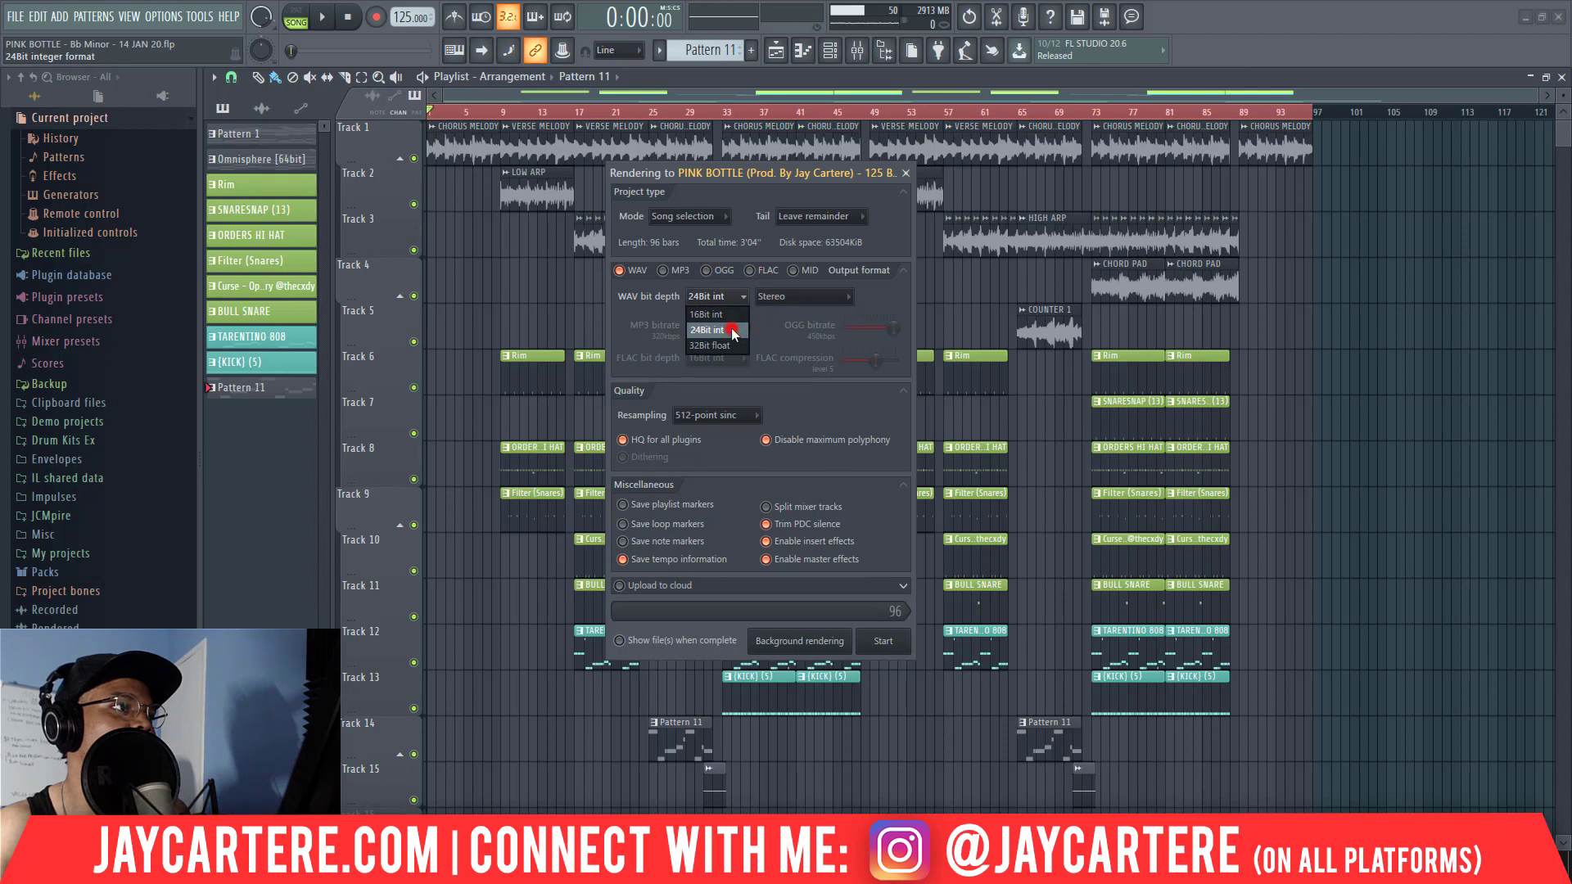
pyautogui.click(731, 329)
pyautogui.click(788, 303)
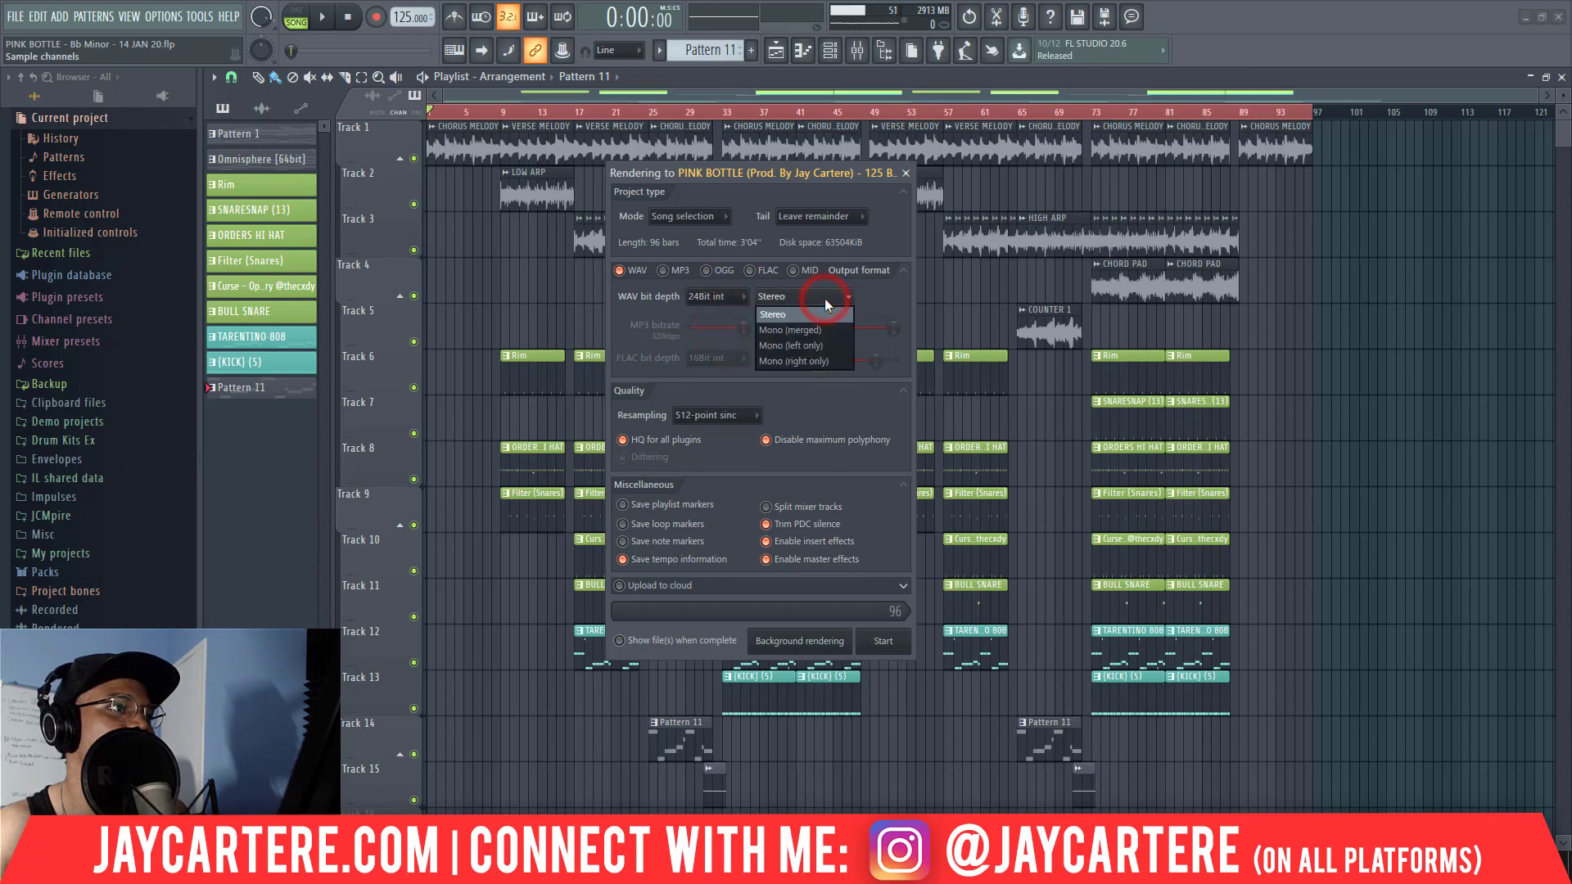
pyautogui.click(824, 298)
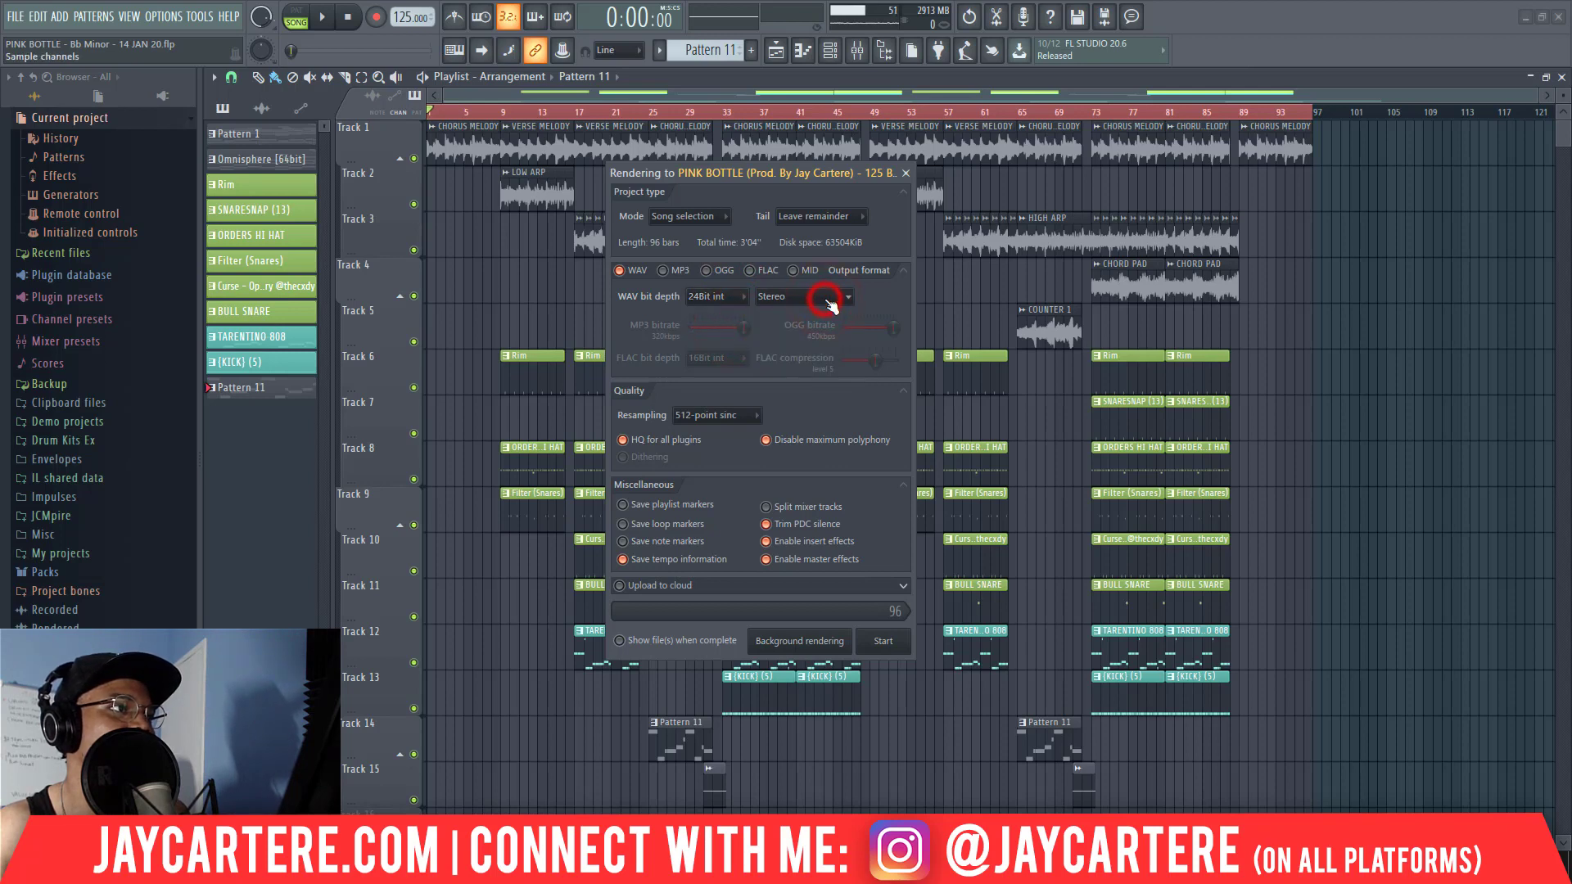
pyautogui.click(663, 271)
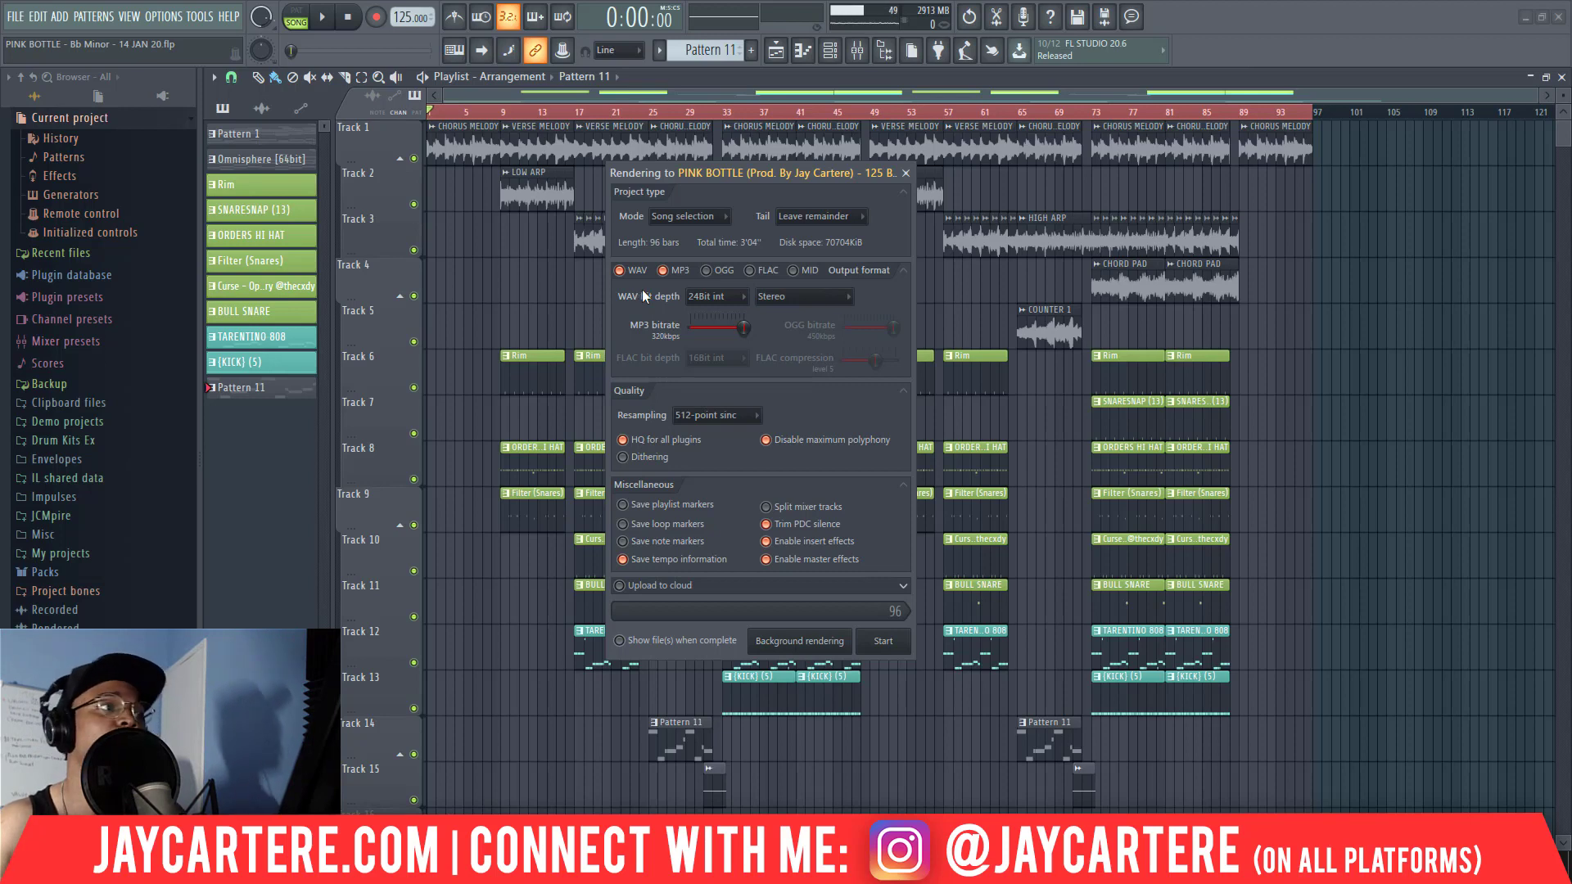
pyautogui.click(652, 442)
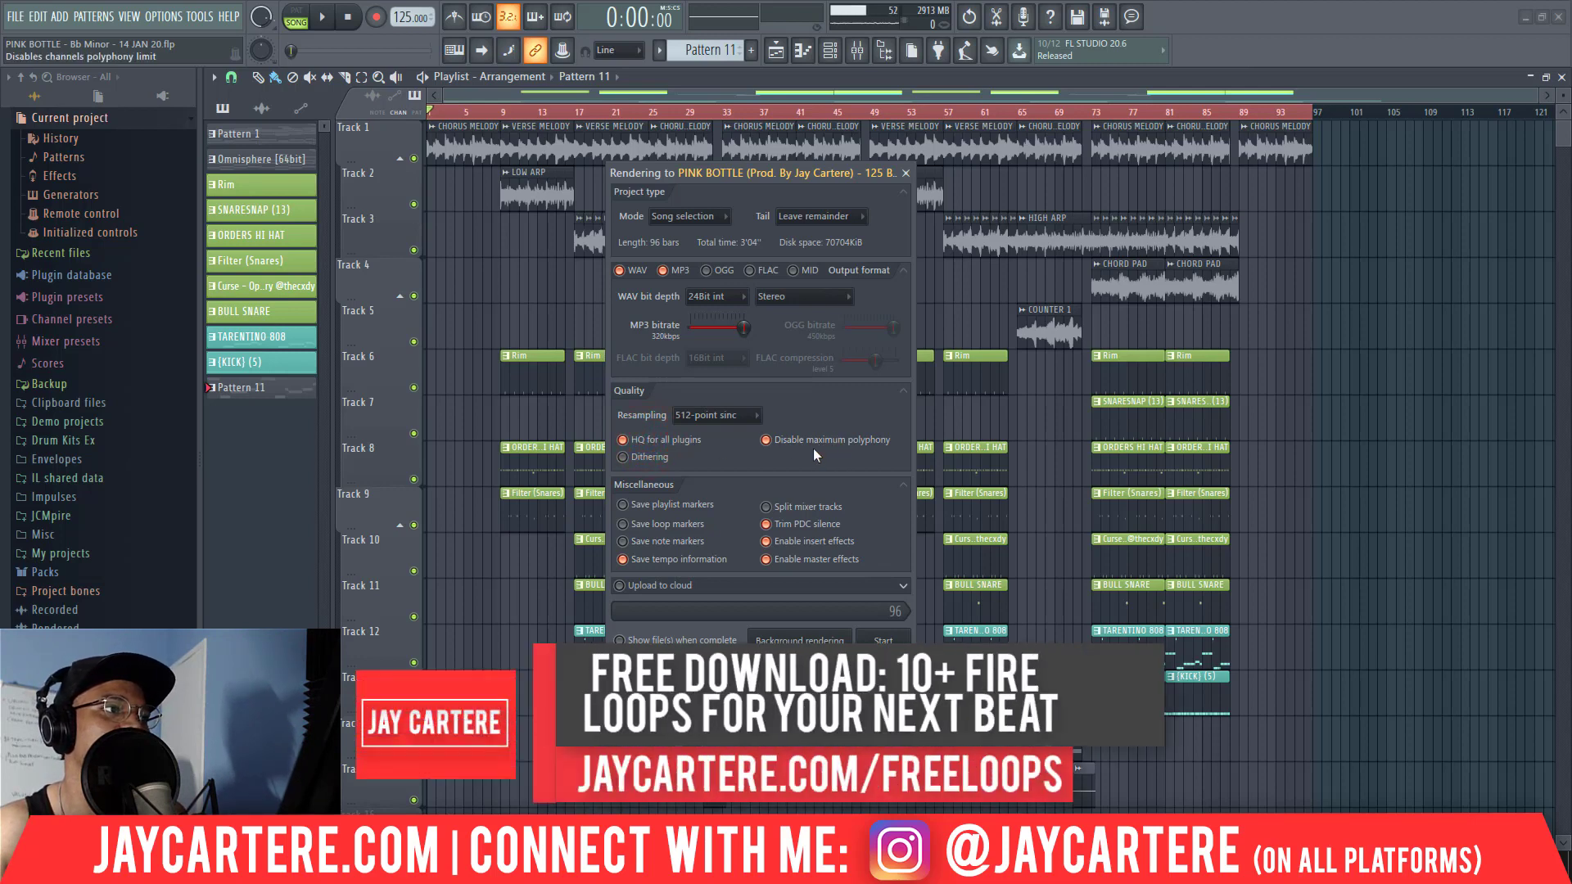
pyautogui.click(755, 416)
pyautogui.click(834, 406)
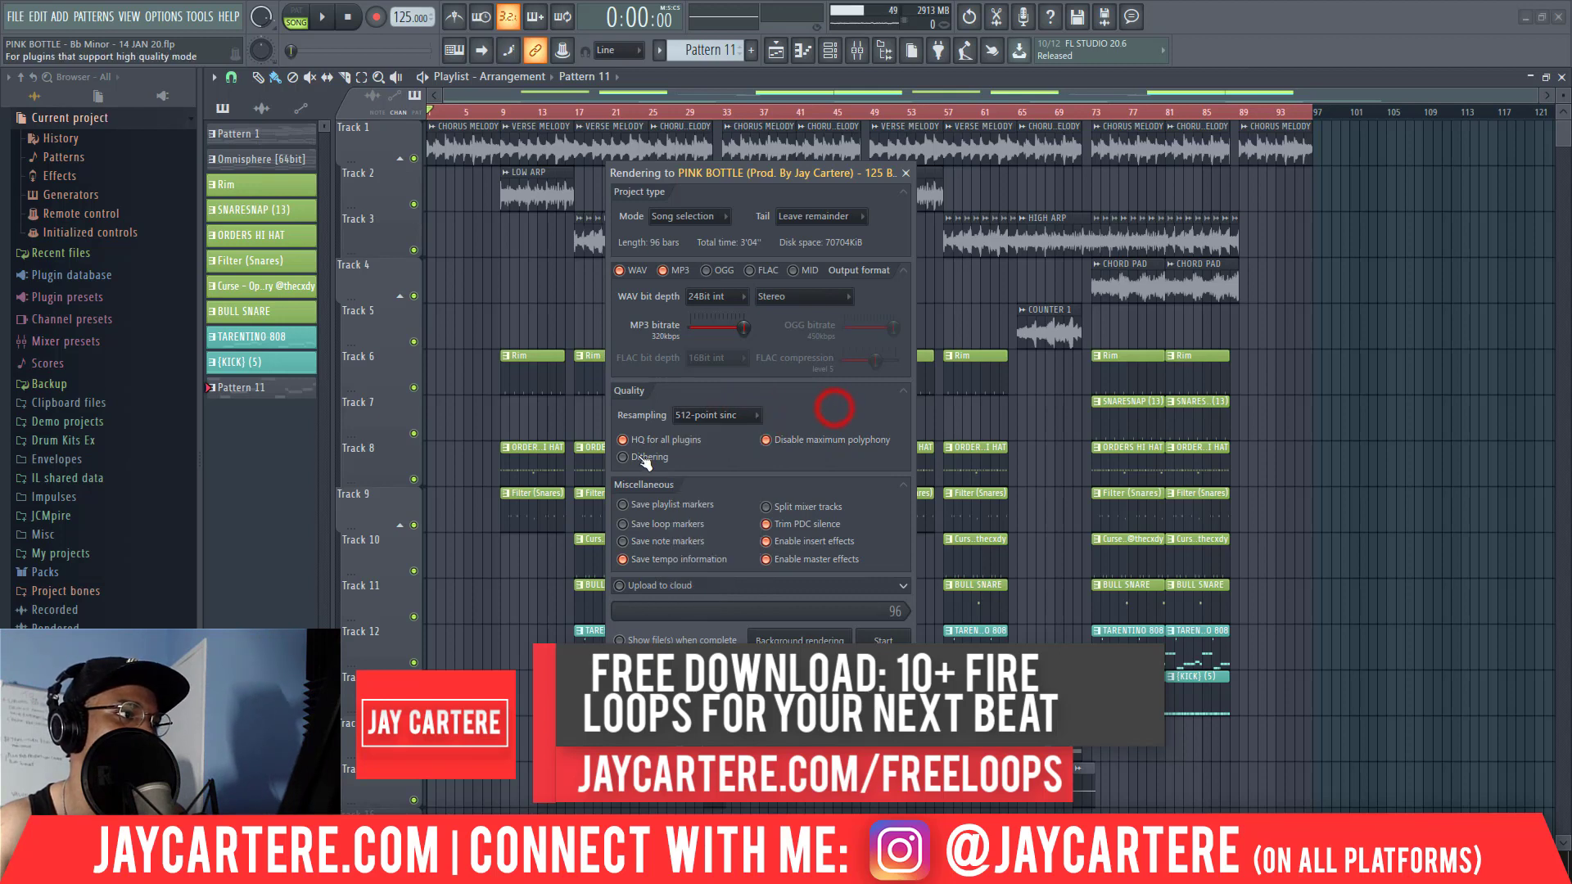
pyautogui.click(640, 460)
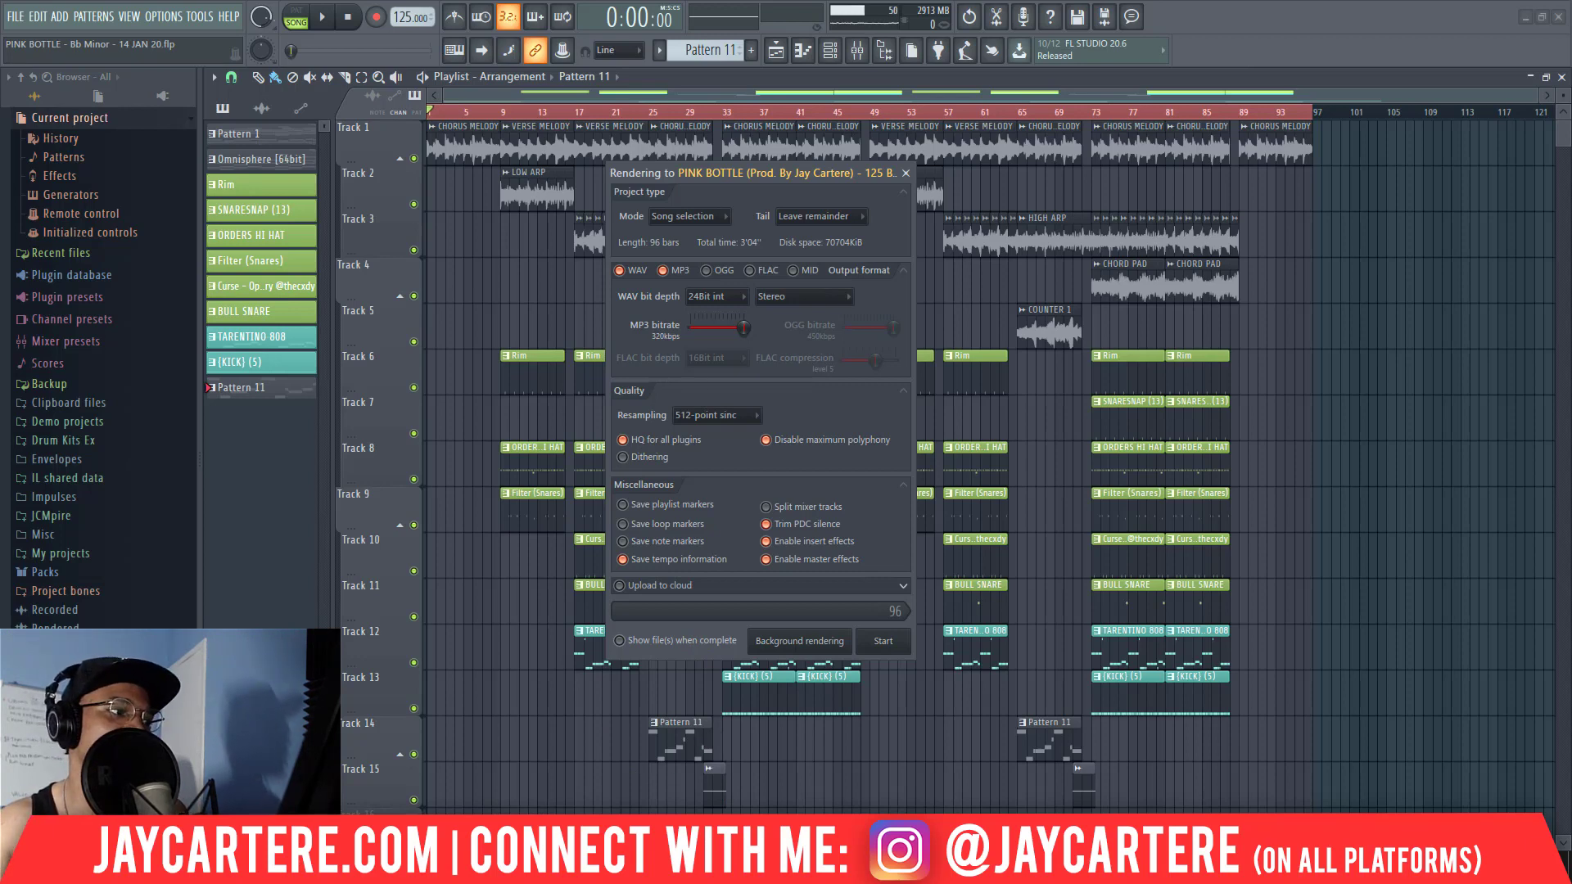
# - Open the TAGGED MP3 folder in a separate File Explorer window
pyautogui.hotkey('alt', 'Tab')
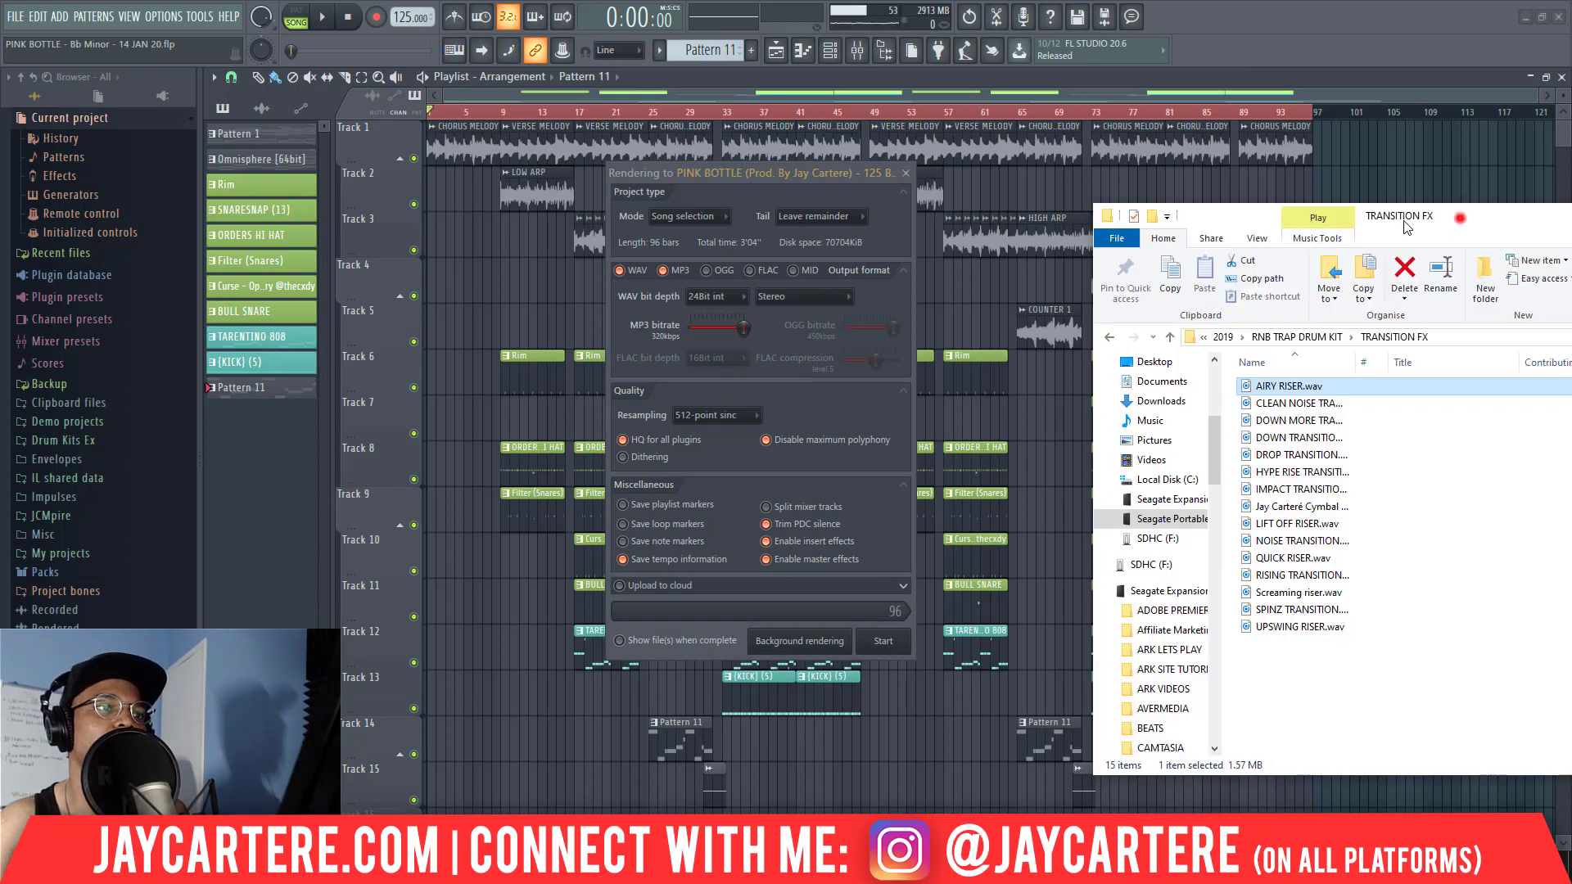
pyautogui.moveTo(1405, 225); pyautogui.dragTo(751, 234)
pyautogui.scroll(-6, 521, 684)
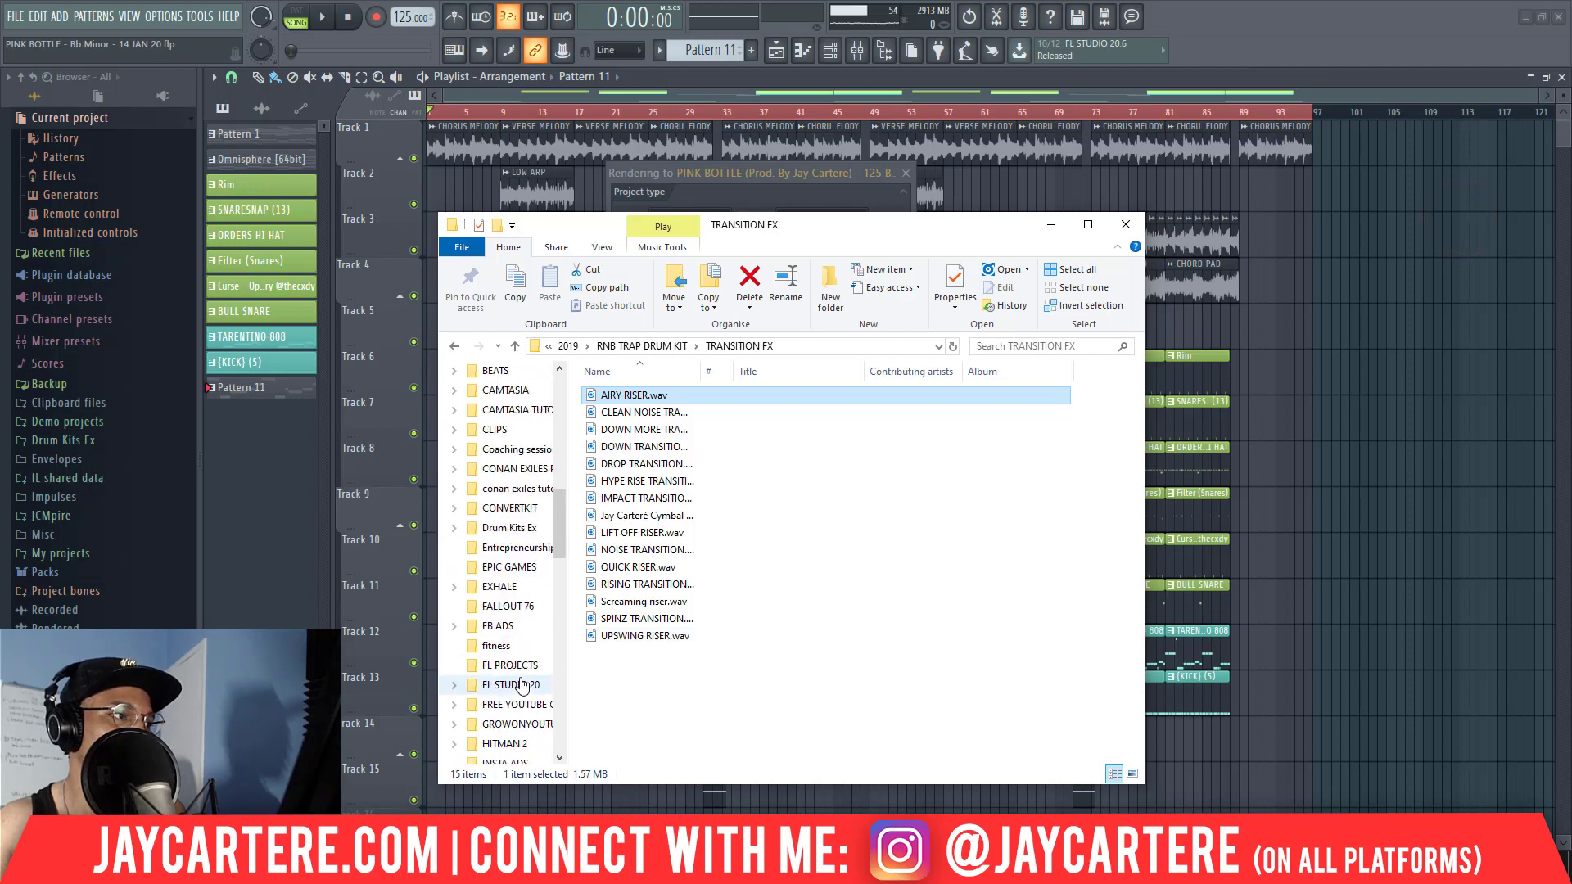
pyautogui.scroll(6, 521, 685)
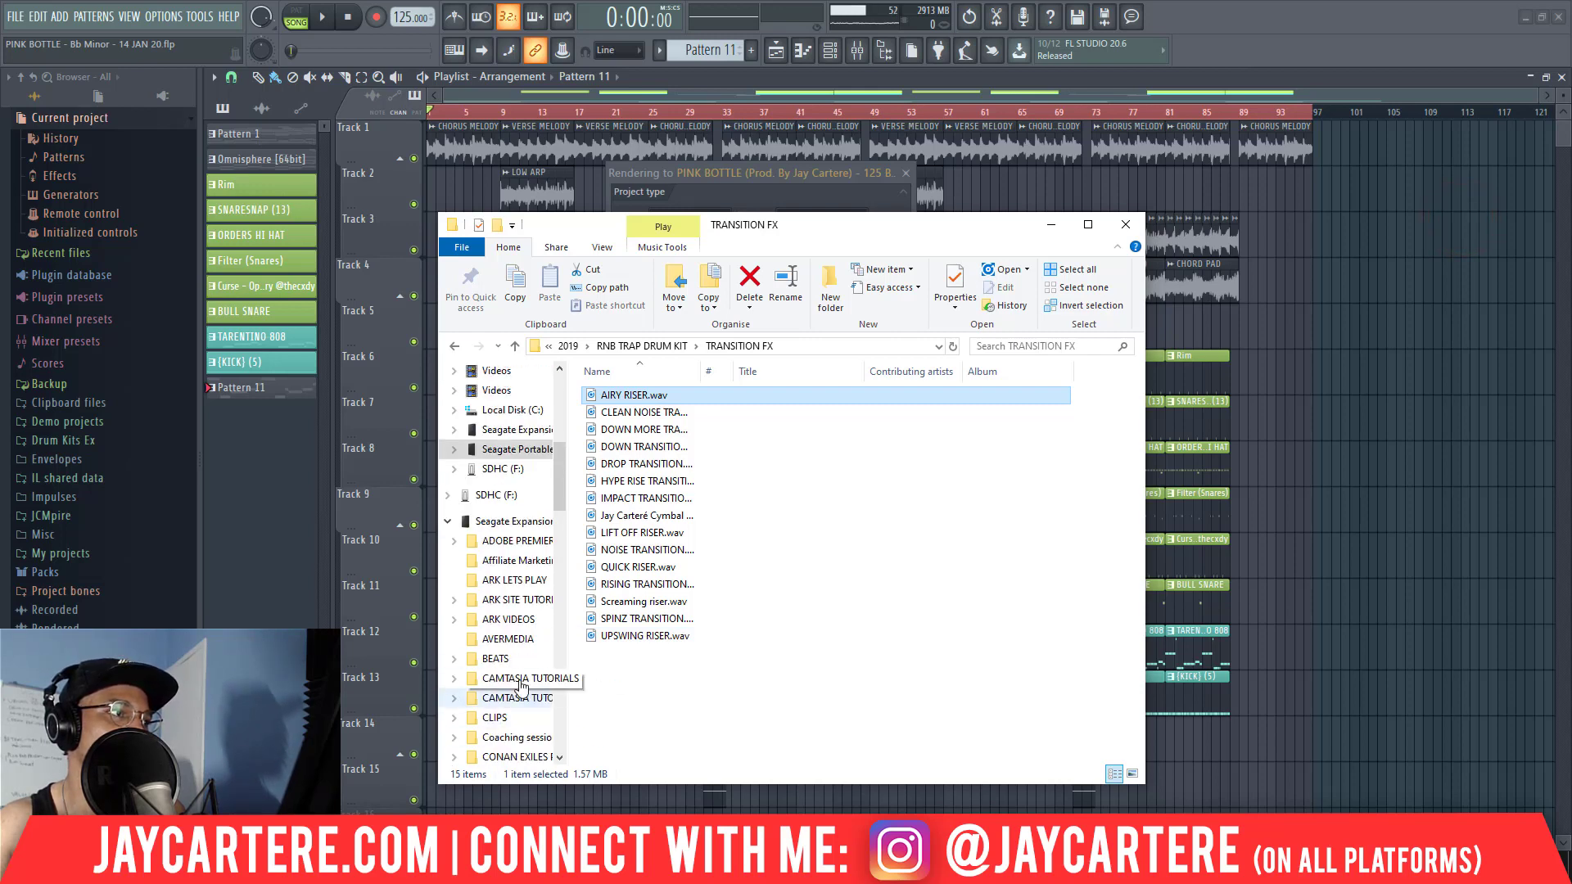
pyautogui.scroll(7, 521, 685)
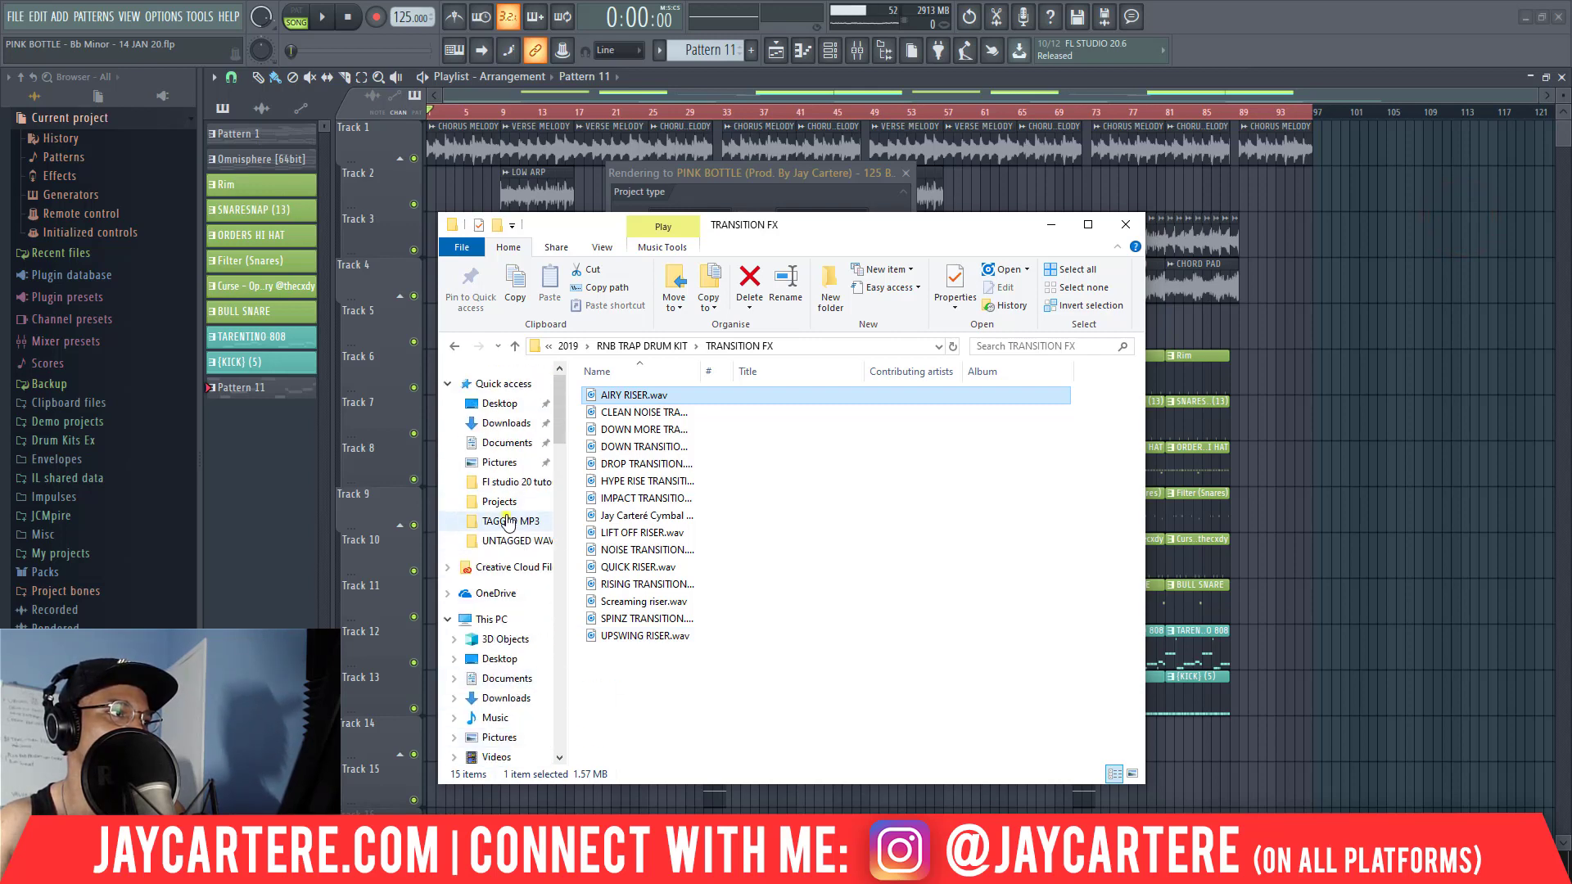
pyautogui.click(508, 522)
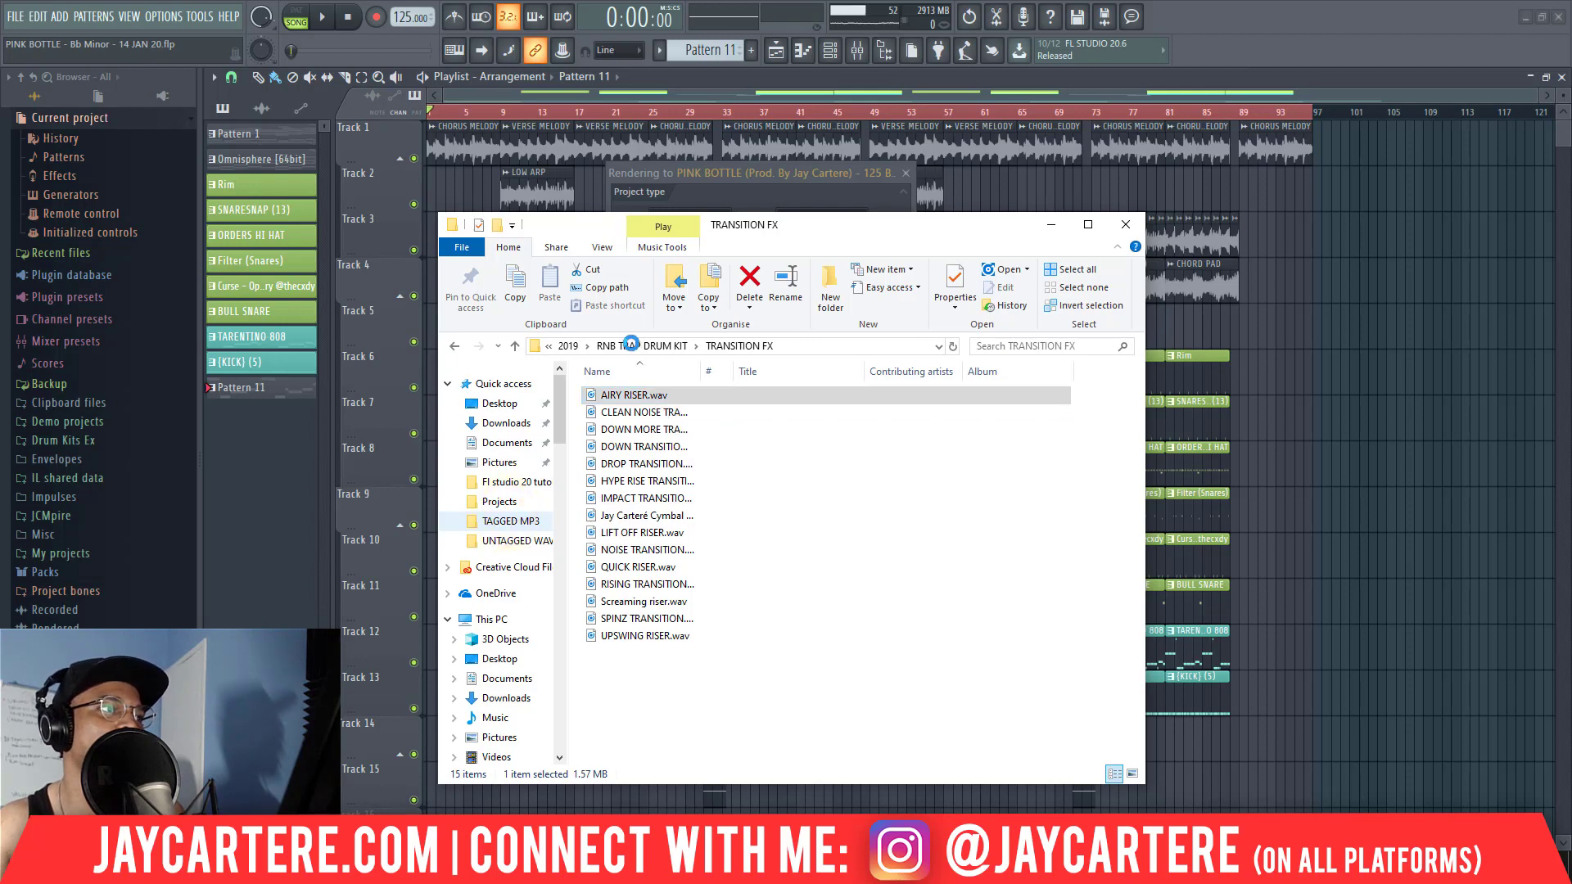
pyautogui.rightClick(509, 518)
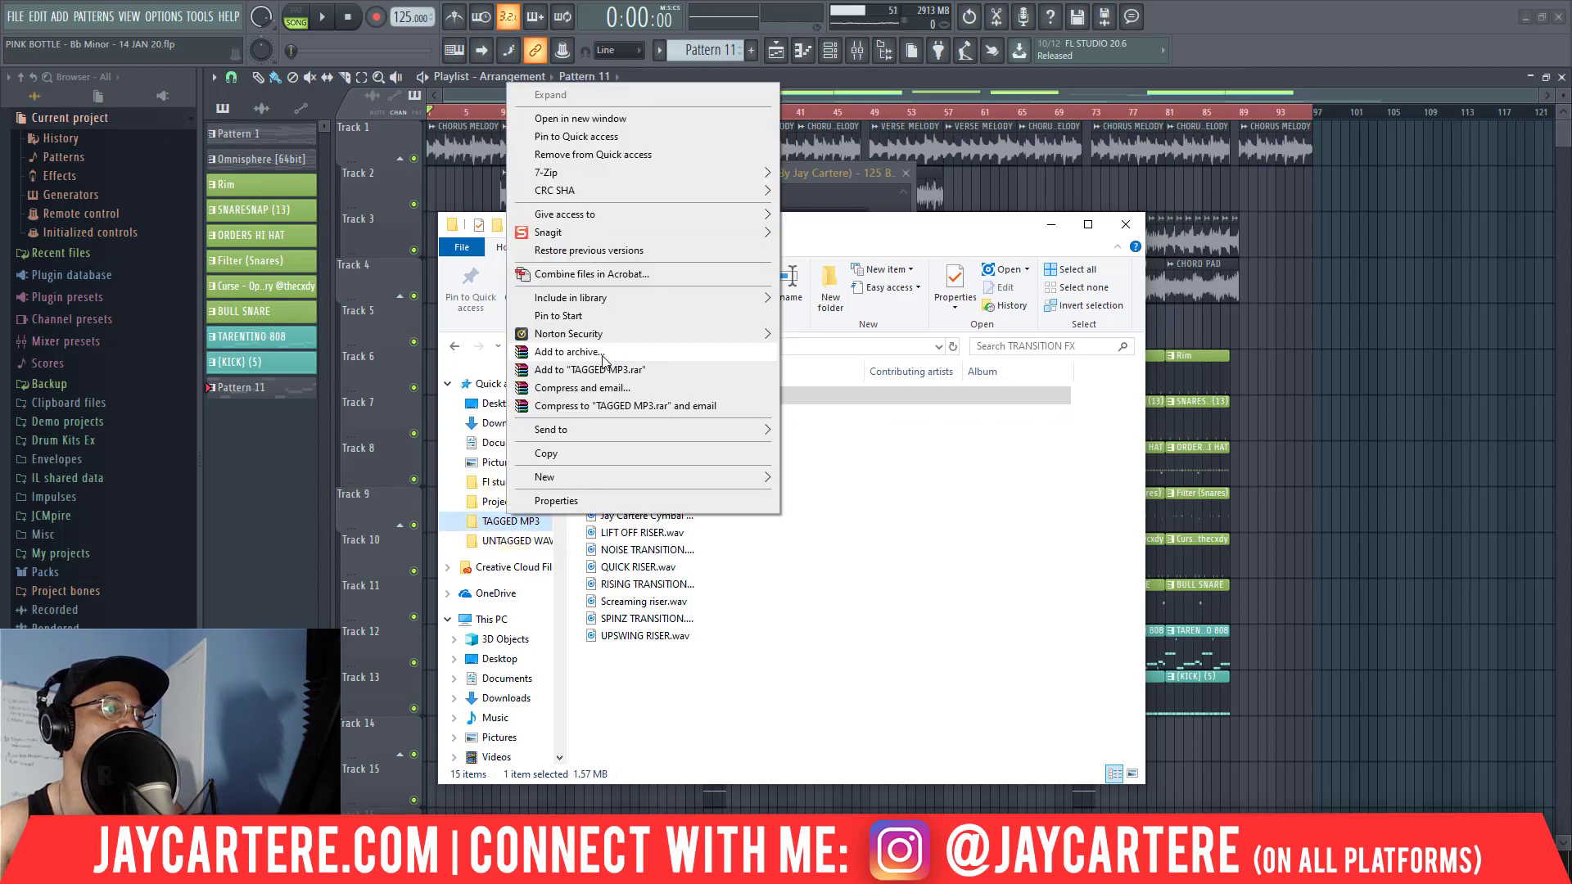
pyautogui.click(566, 119)
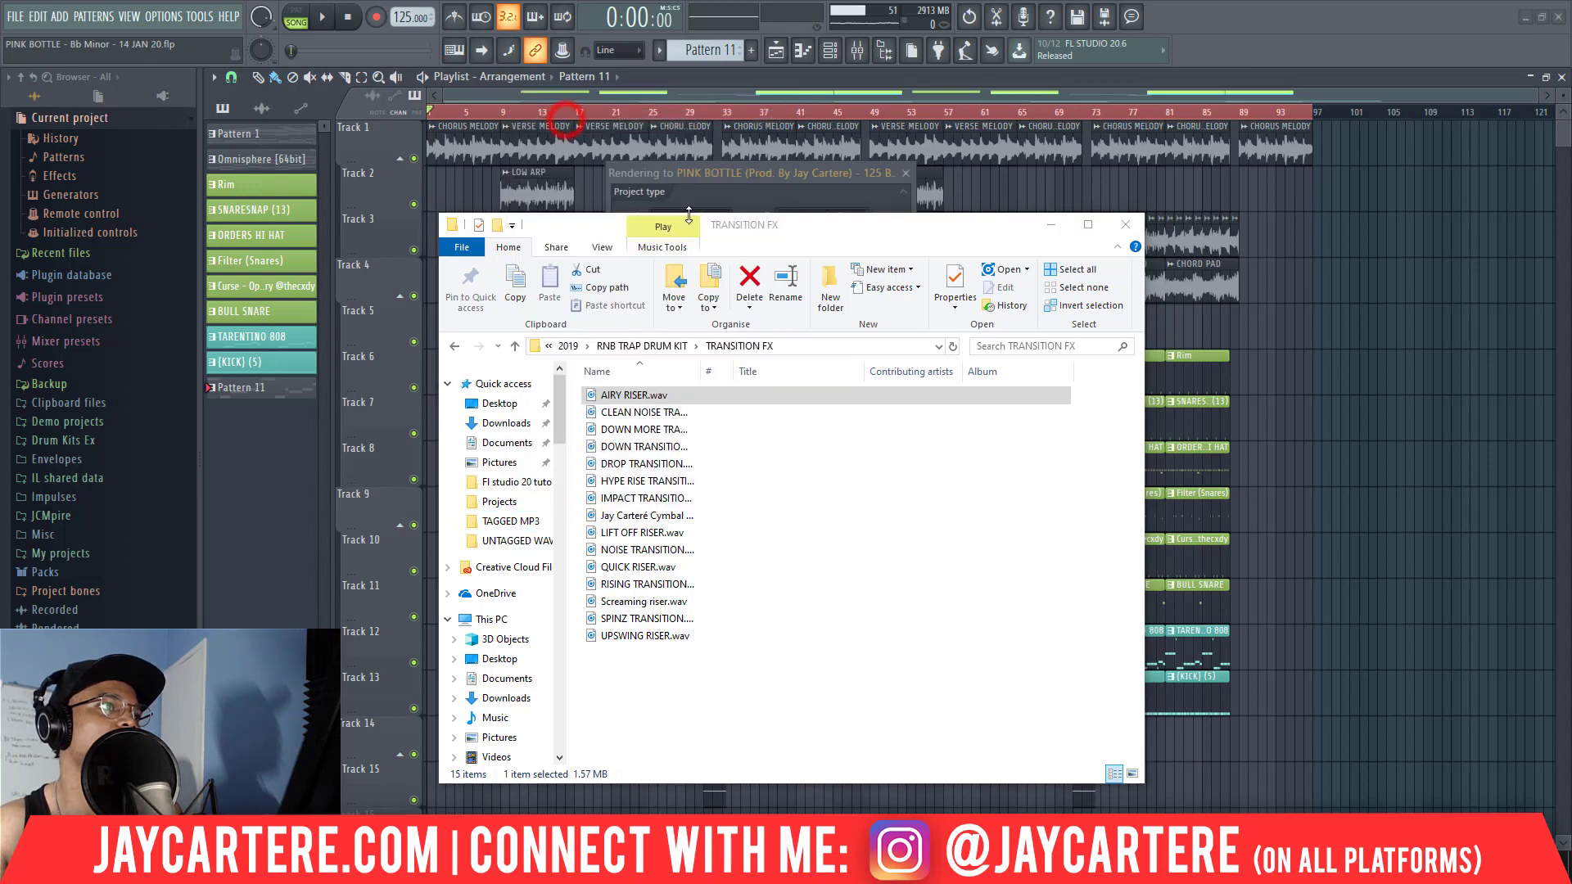
# - Open UNTAGGED WAV in its own window and close the TAGGED MP3 window
pyautogui.rightClick(521, 542)
pyautogui.moveTo(819, 267); pyautogui.dragTo(925, 242)
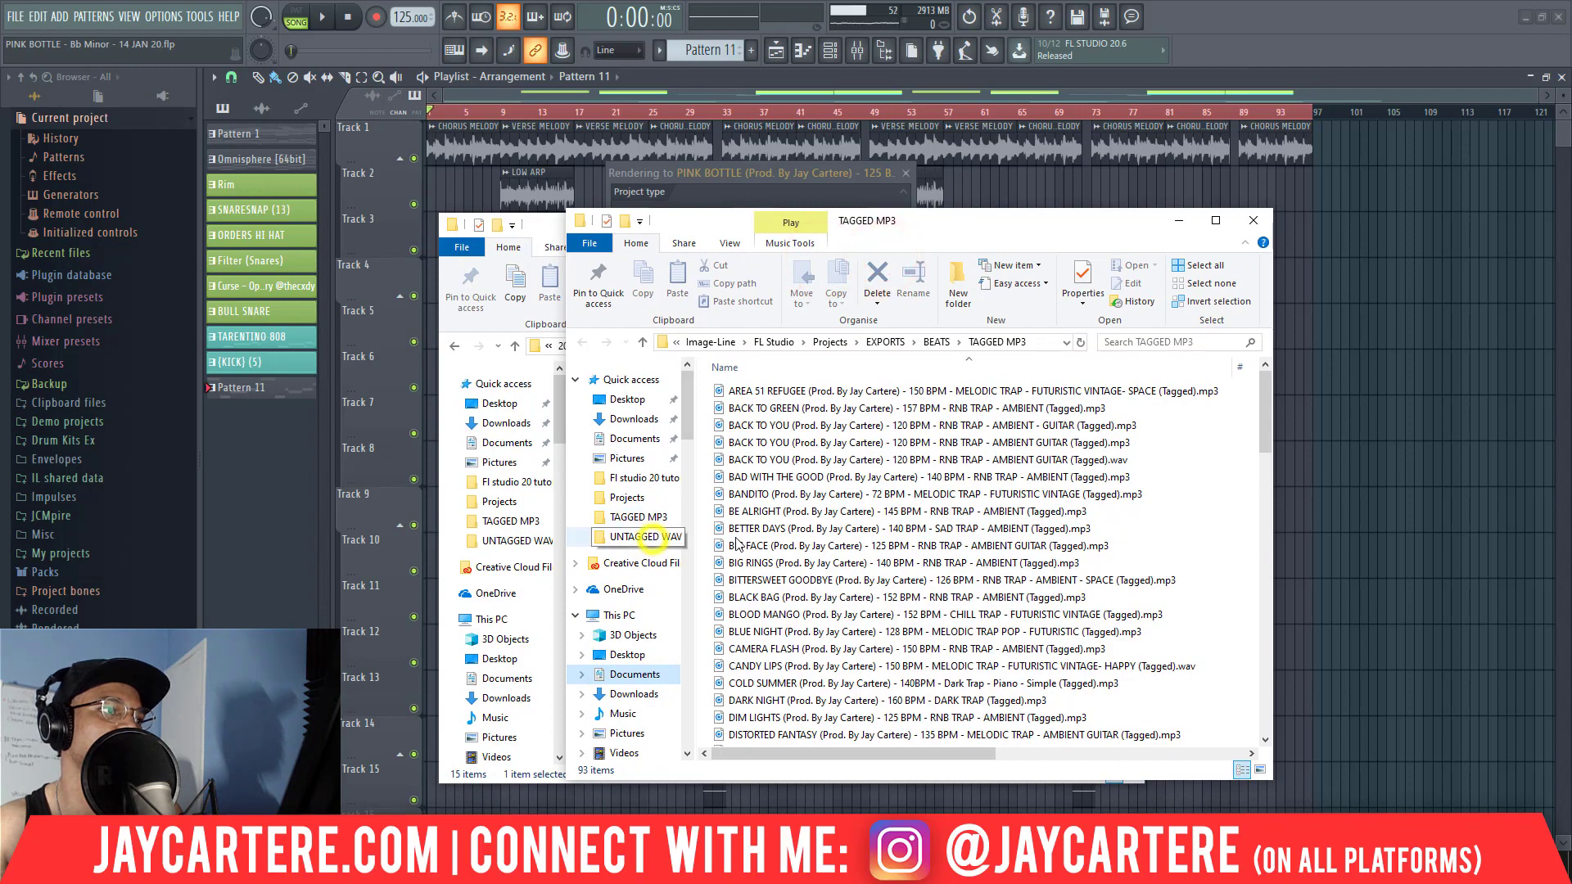
pyautogui.rightClick(653, 540)
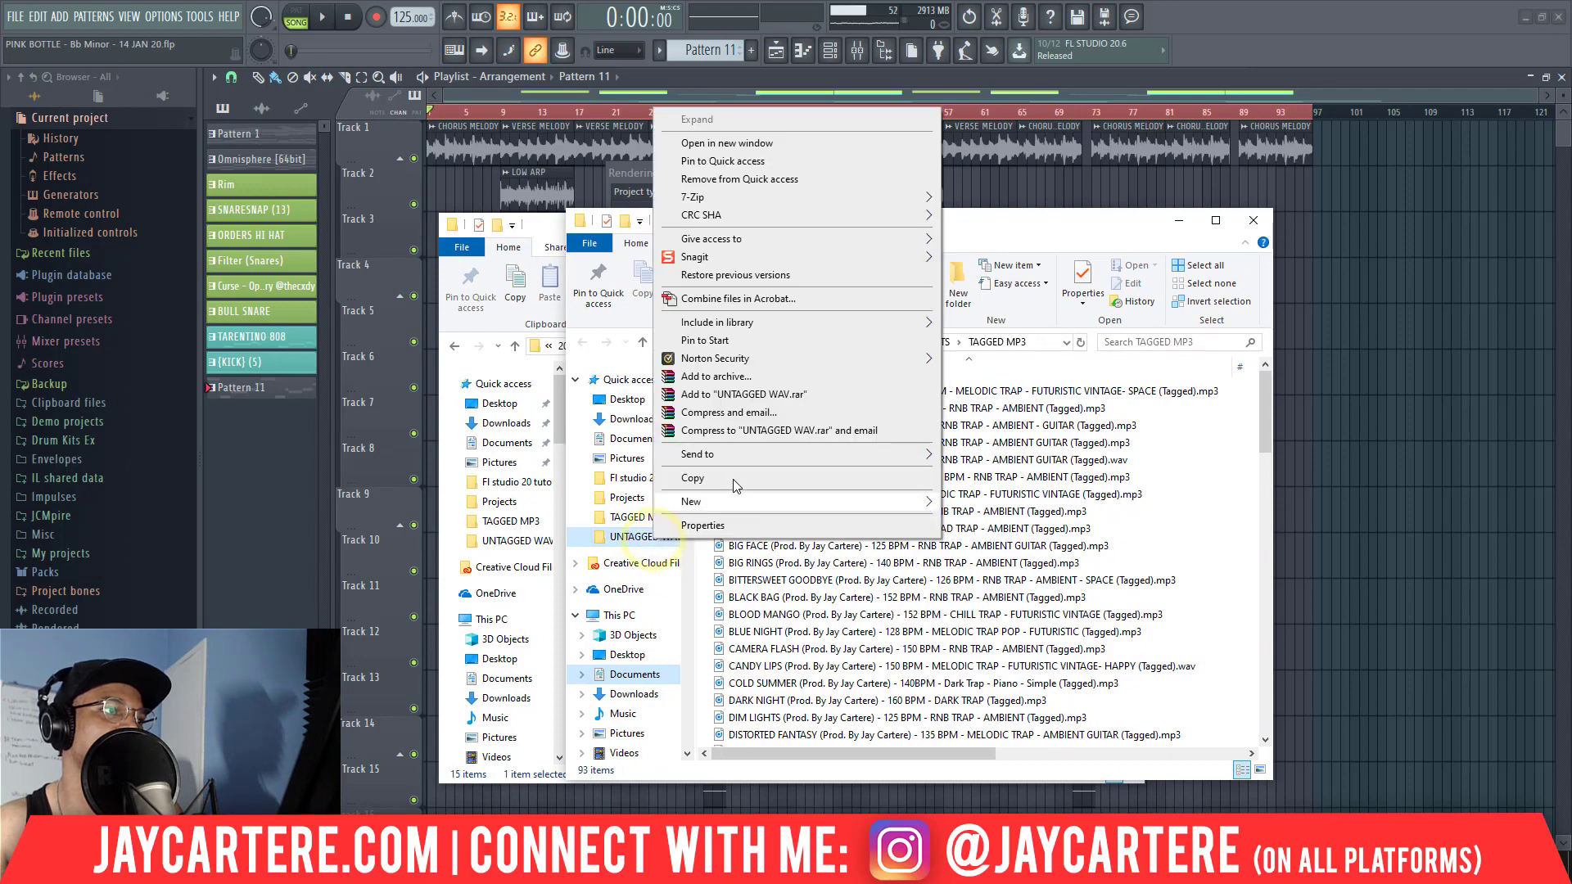
pyautogui.click(774, 144)
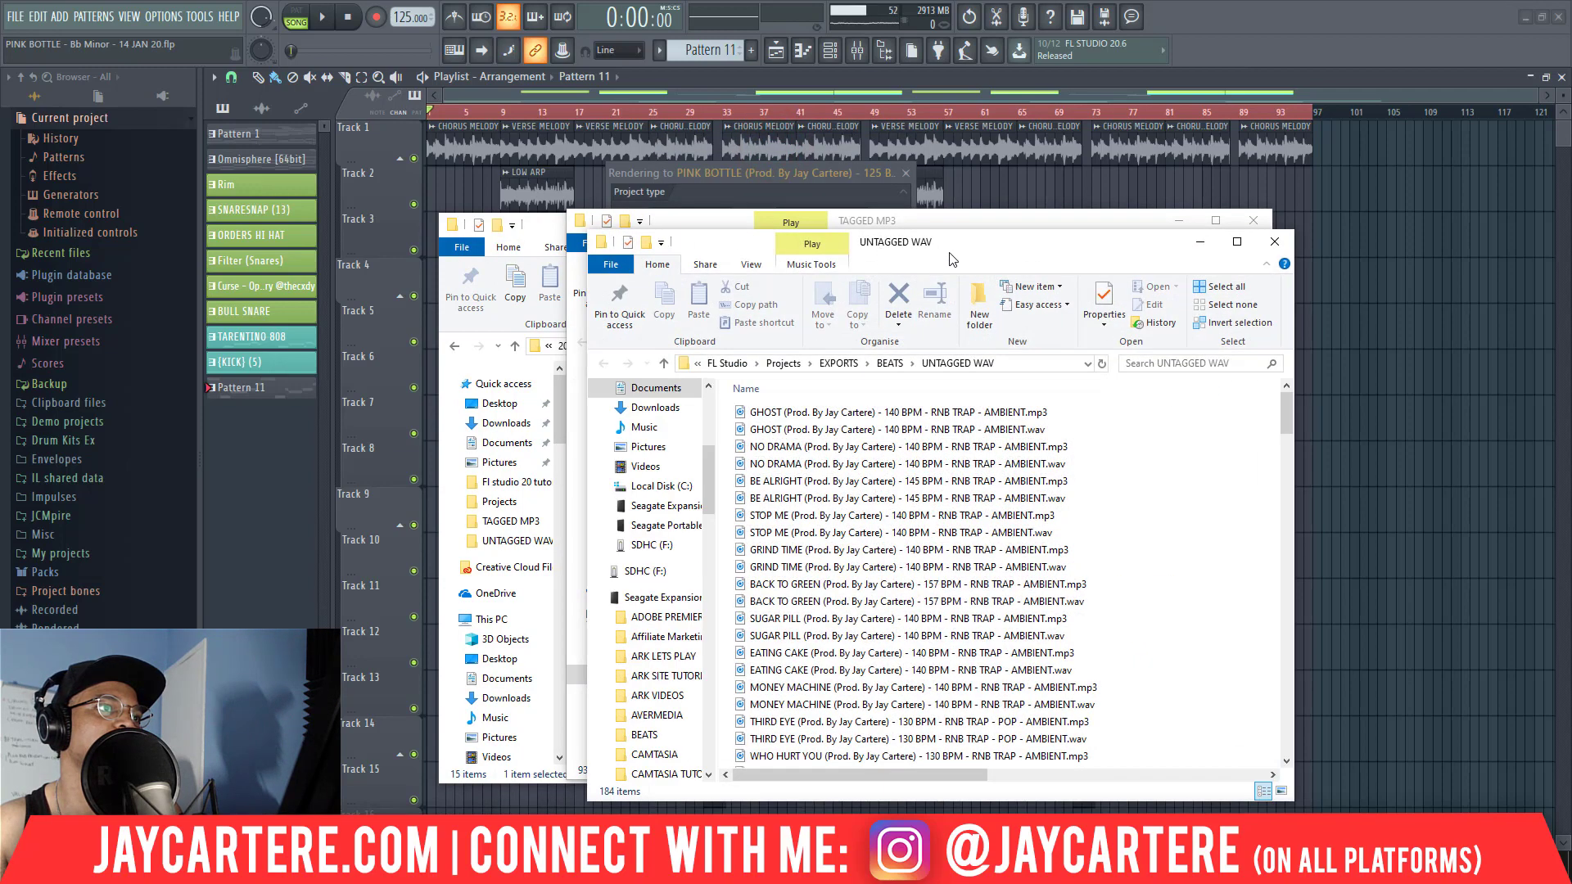
pyautogui.moveTo(1020, 239); pyautogui.dragTo(1571, 245)
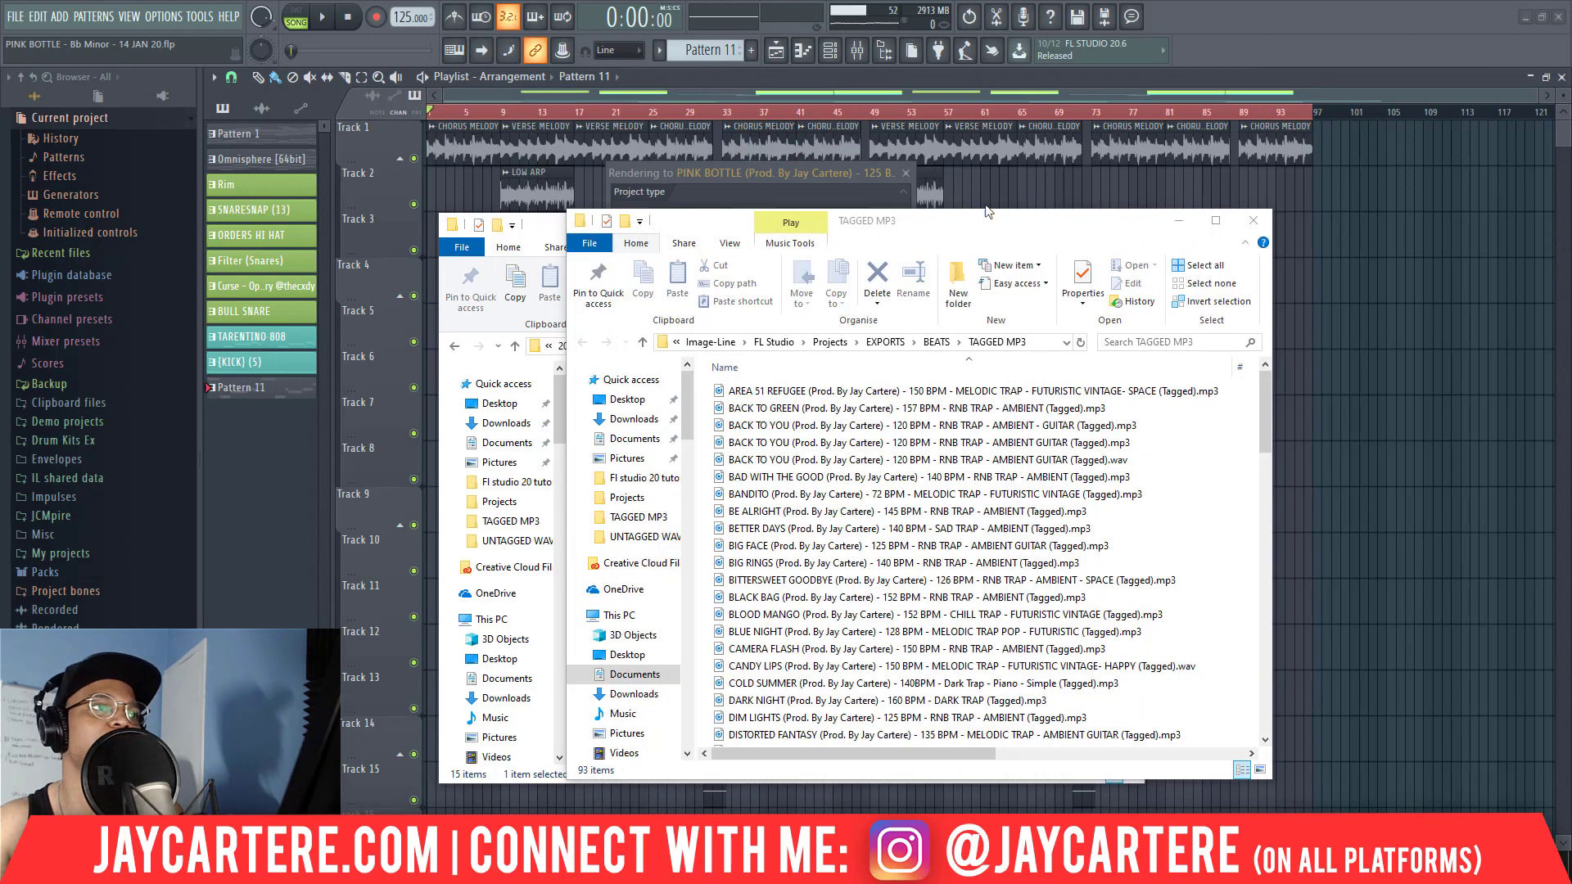
pyautogui.click(1253, 221)
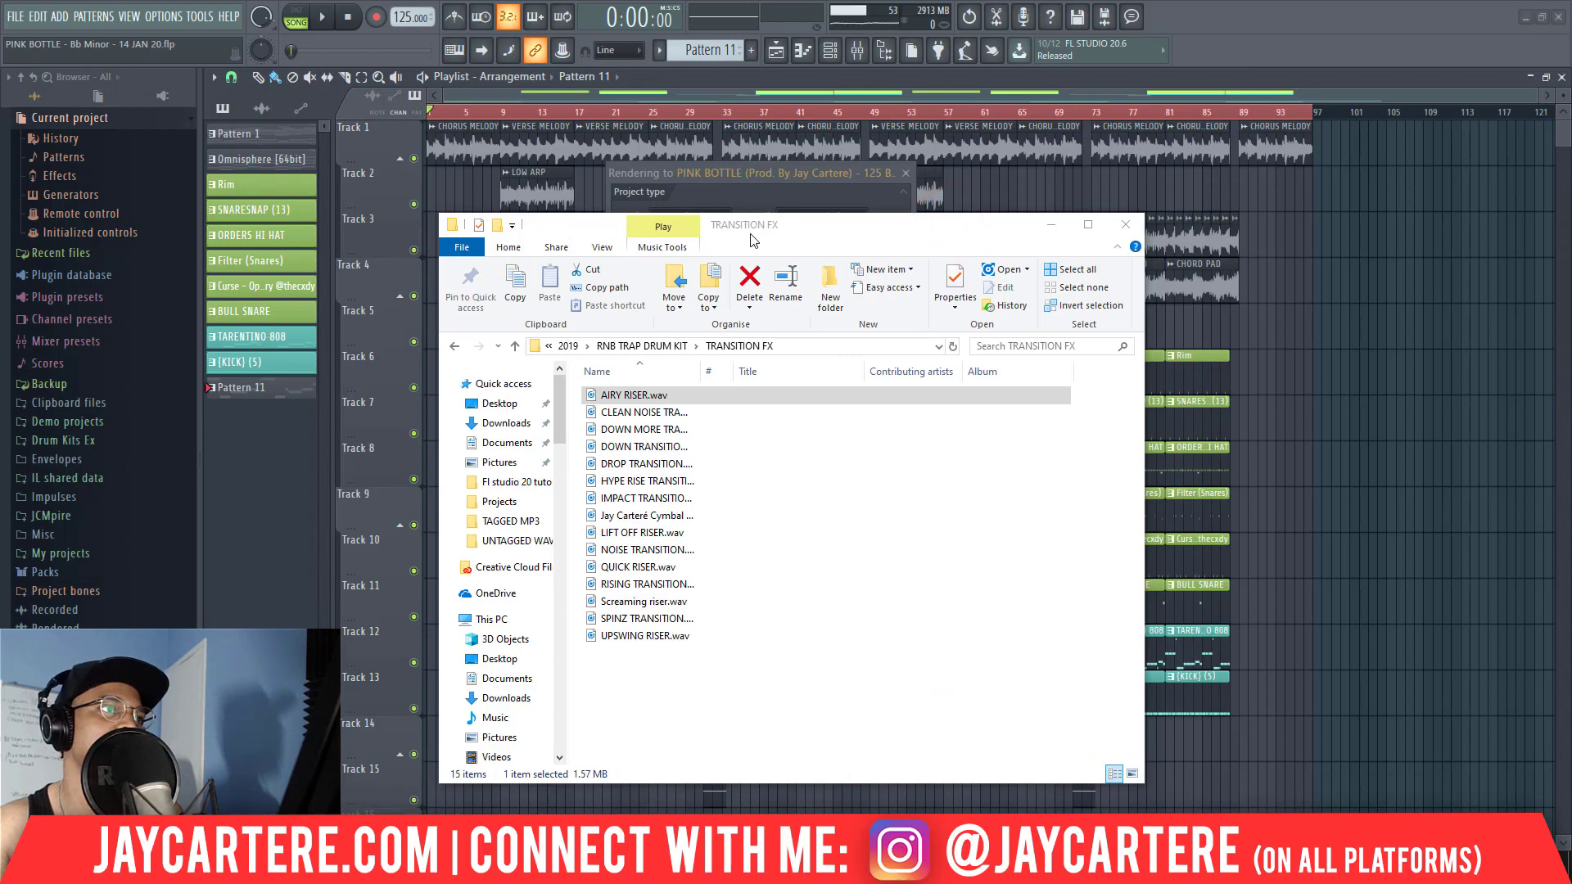
# - In the other window, browse Seagate Expansion Drive (D:) to BEATS > STEMS - TRACKOUTS
pyautogui.moveTo(754, 239); pyautogui.dragTo(1561, 239)
pyautogui.click(809, 218)
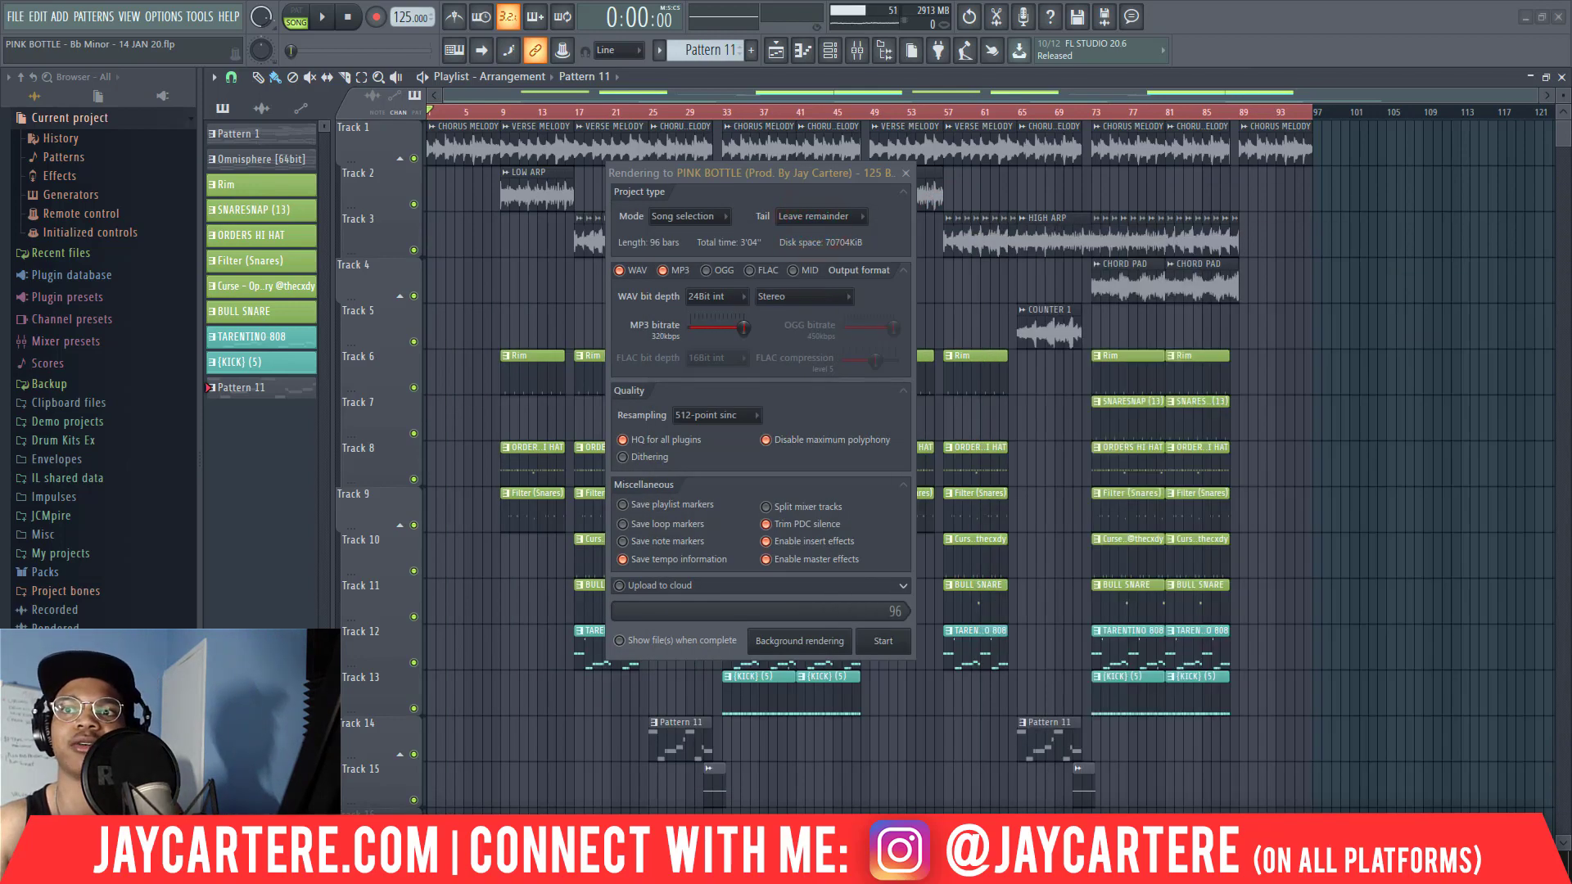
pyautogui.hotkey('alt', 'Tab')
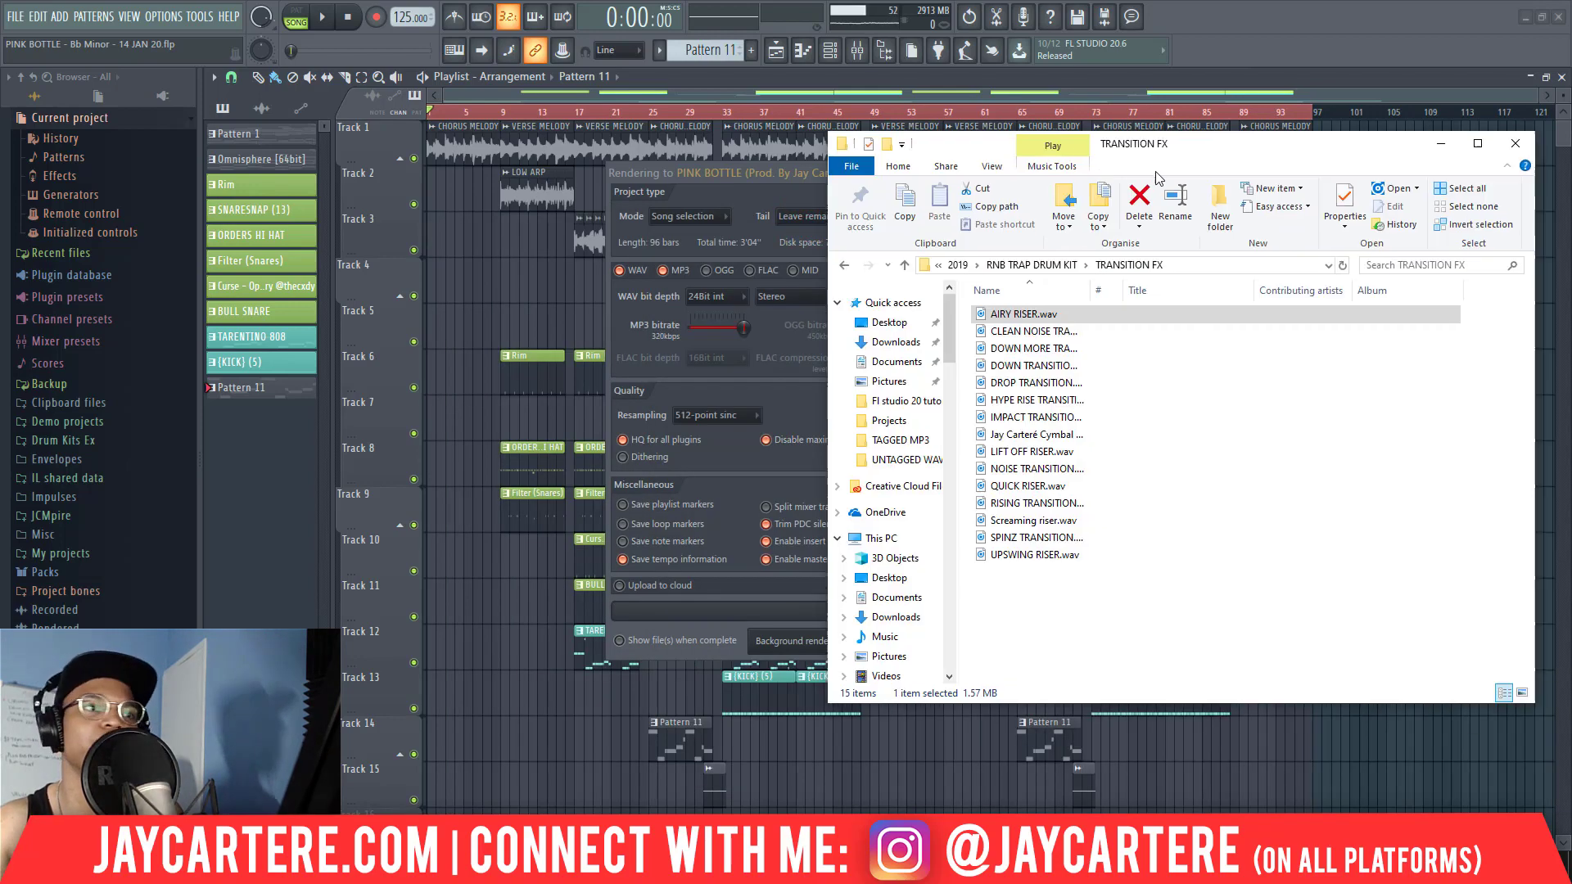
pyautogui.moveTo(1156, 170); pyautogui.dragTo(1042, 179)
pyautogui.scroll(-5, 798, 524)
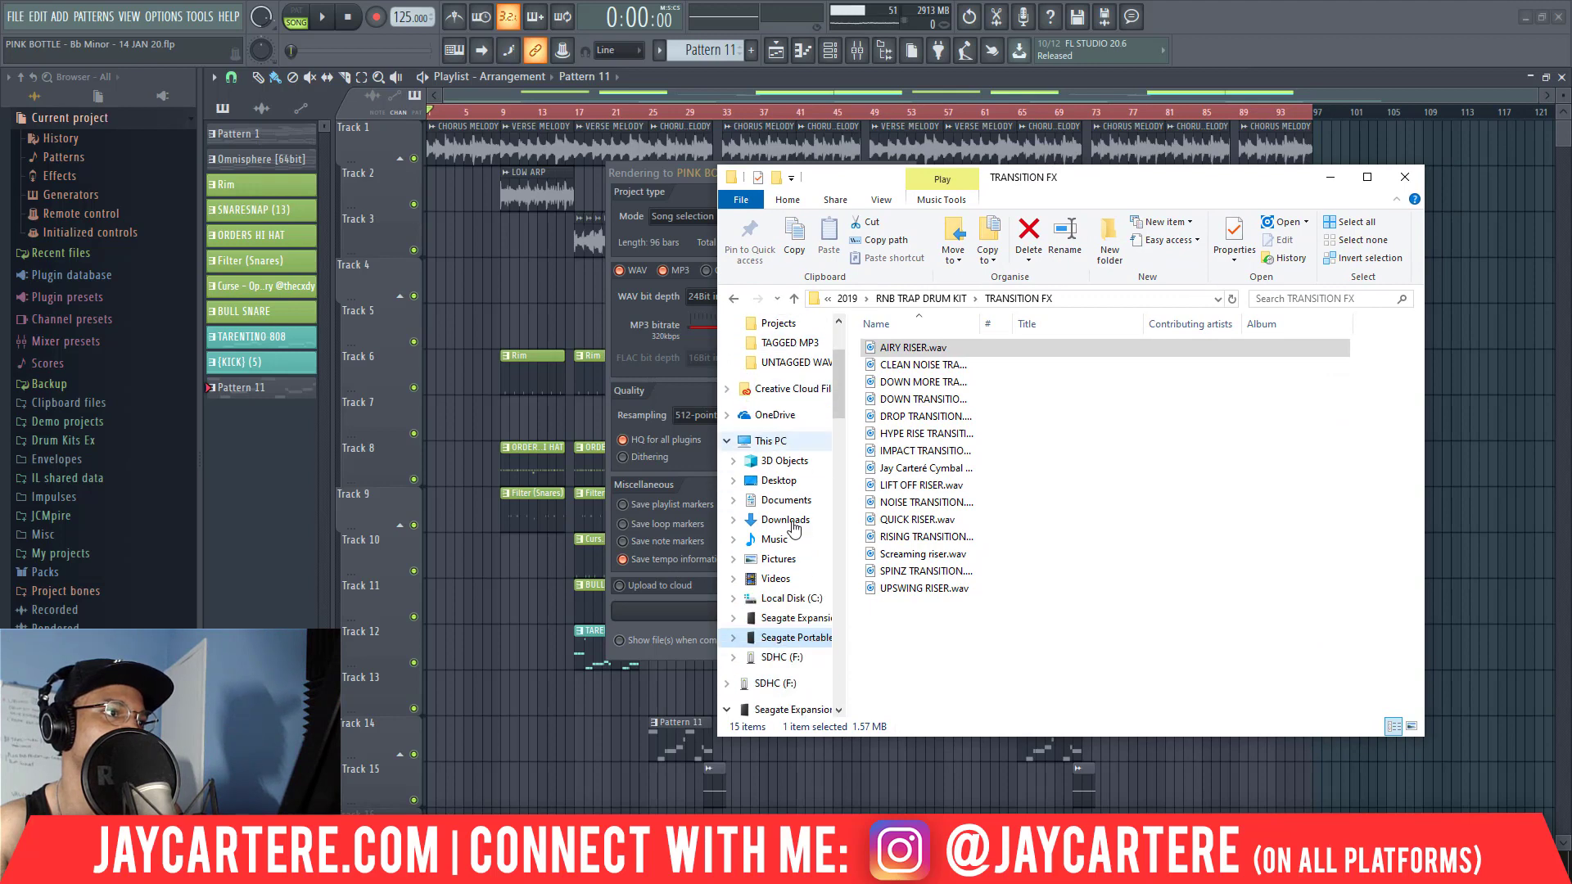
pyautogui.click(801, 500)
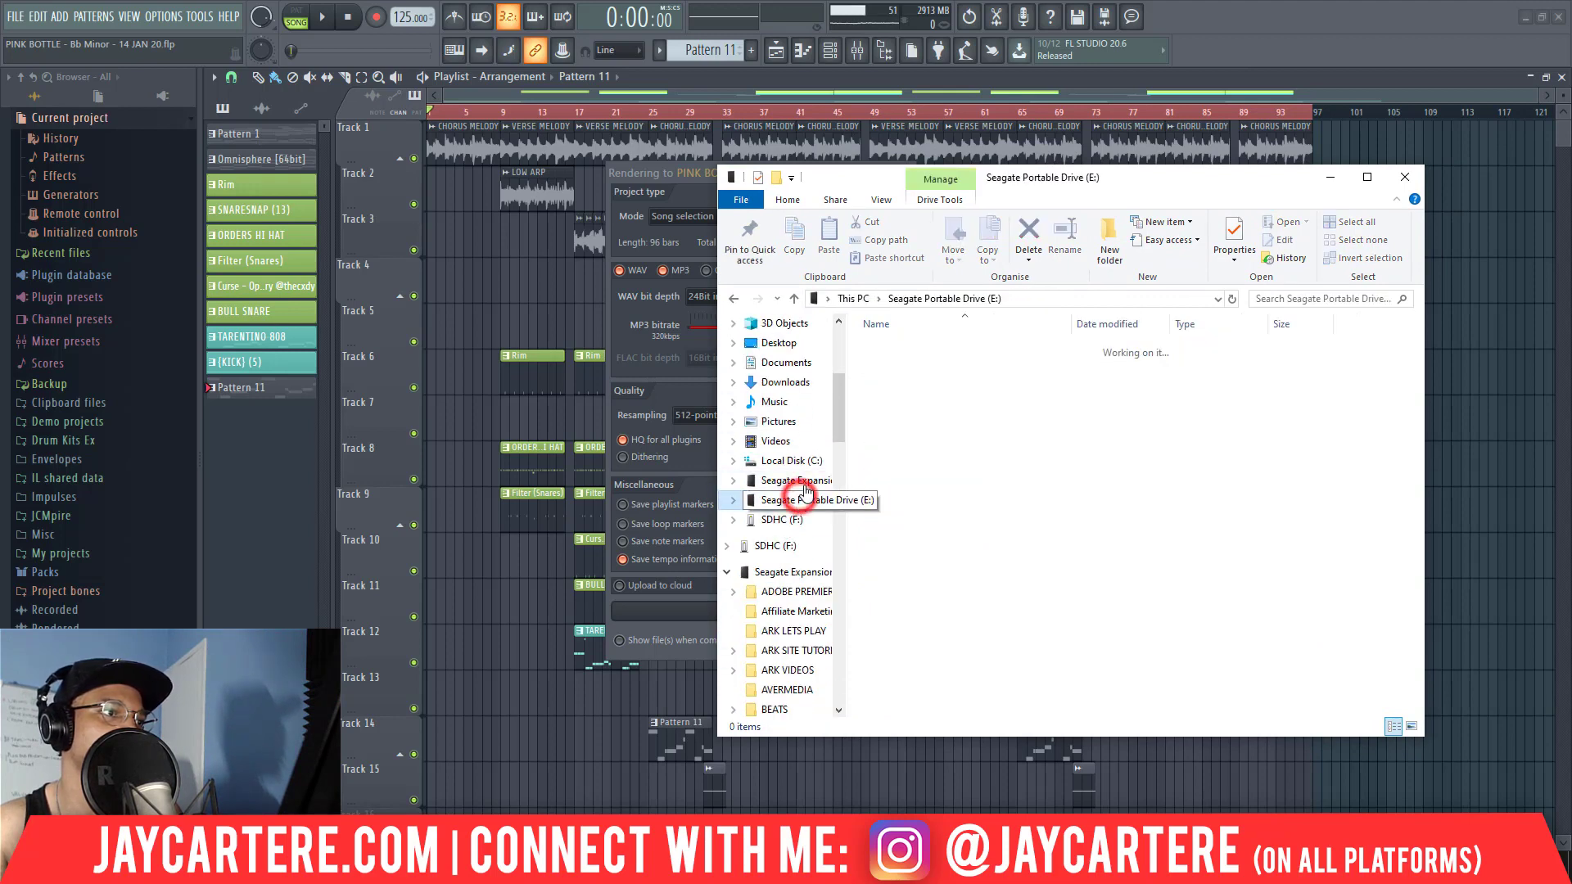
pyautogui.click(794, 480)
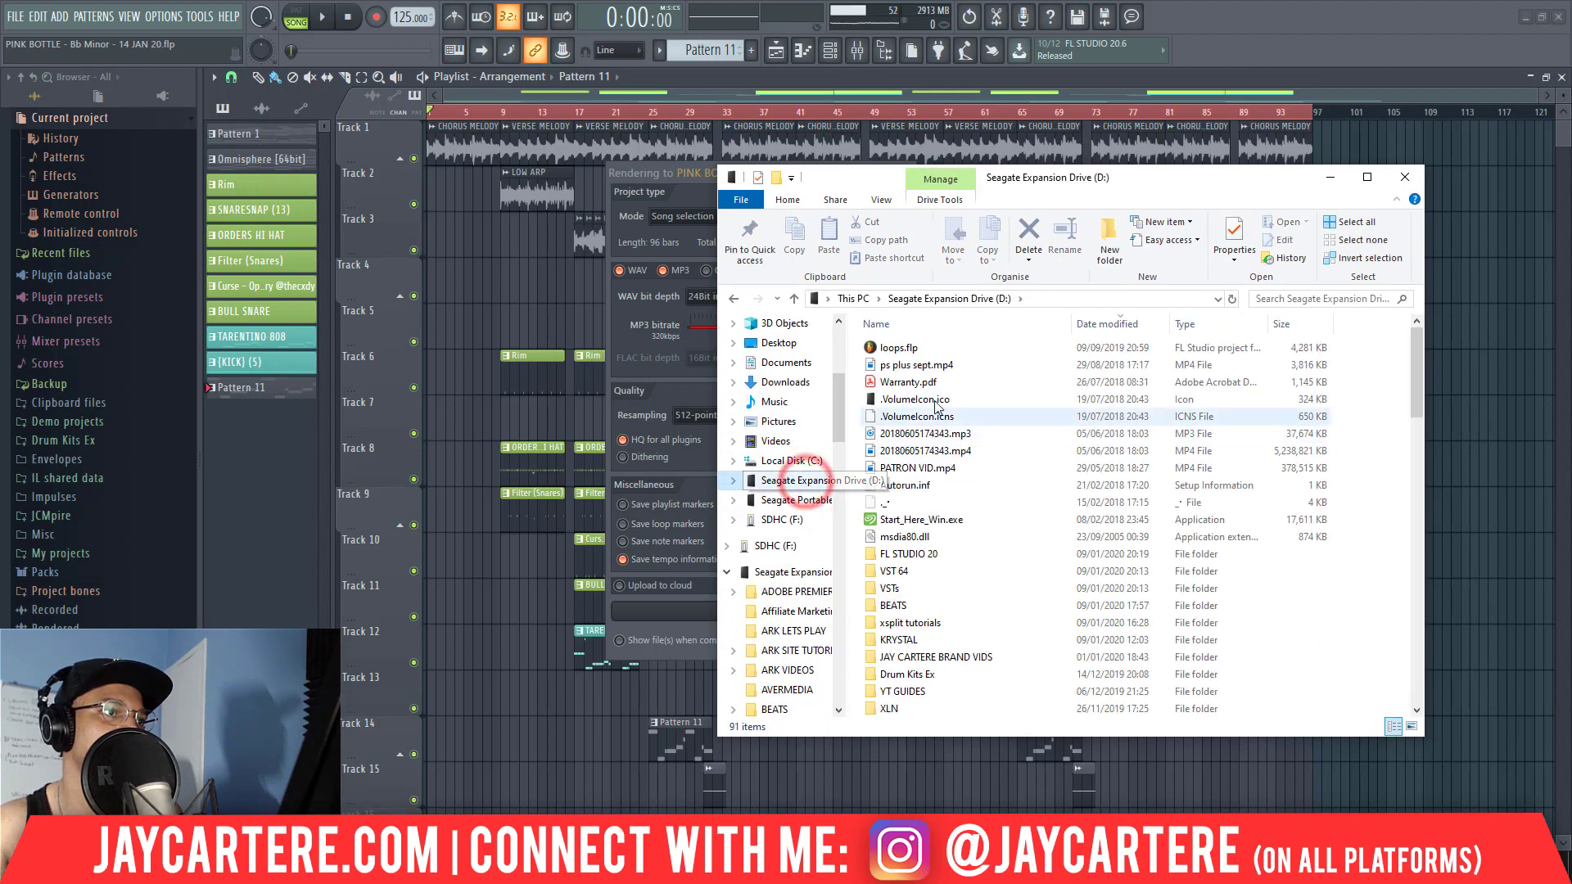
pyautogui.doubleClick(896, 605)
pyautogui.doubleClick(930, 347)
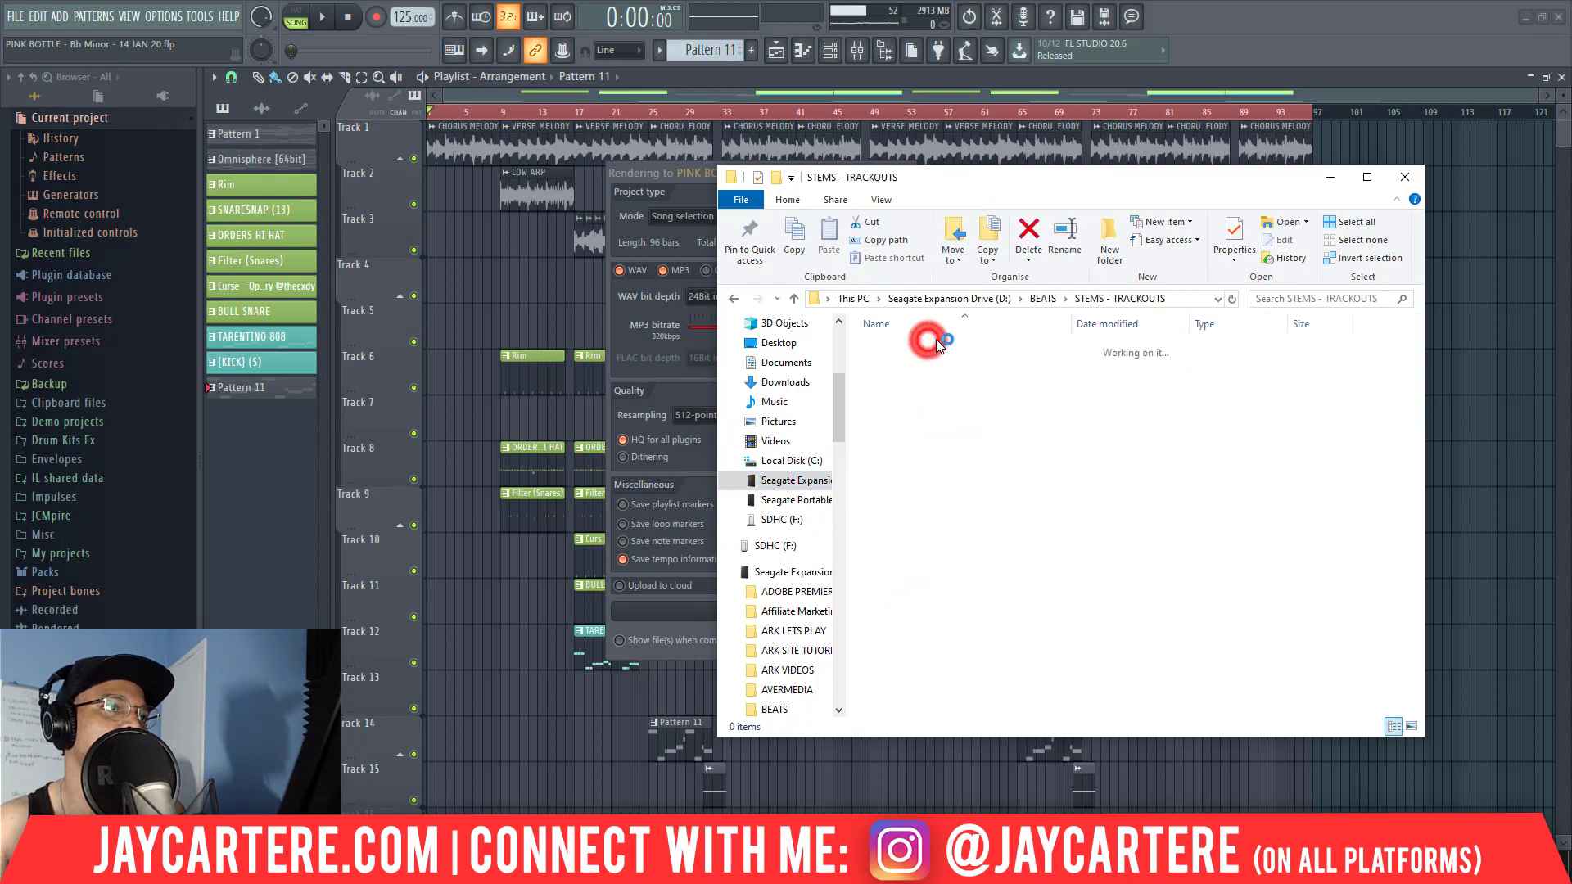
pyautogui.moveTo(956, 177); pyautogui.dragTo(1053, 317)
pyautogui.click(957, 185)
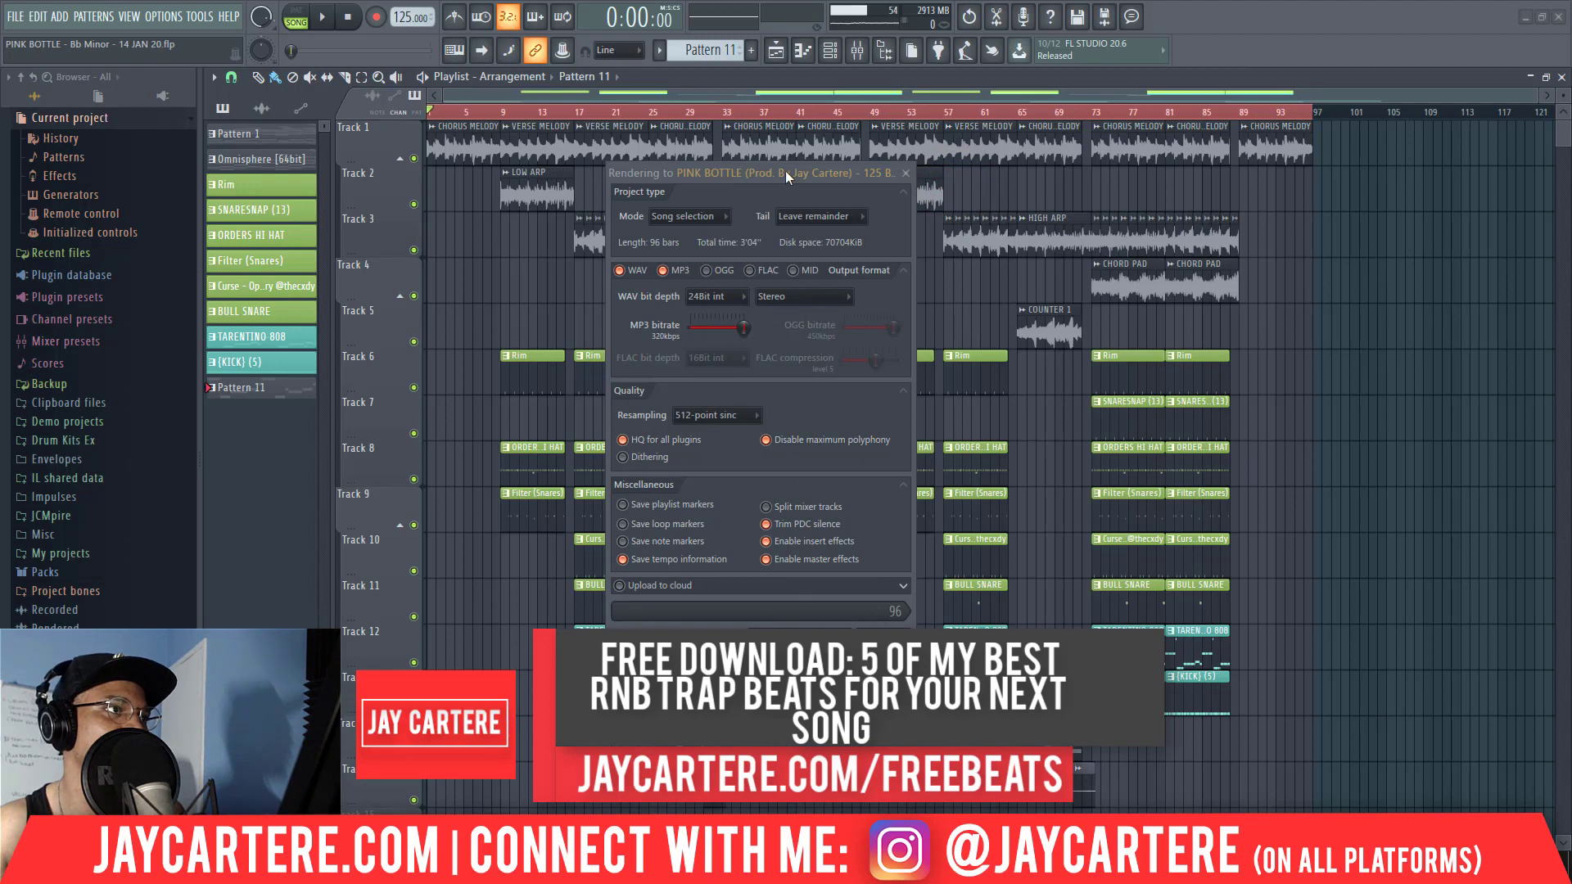
# - Start rendering the PINK BOTTLE beat with WAV and MP3 output
pyautogui.moveTo(784, 171); pyautogui.dragTo(667, 164)
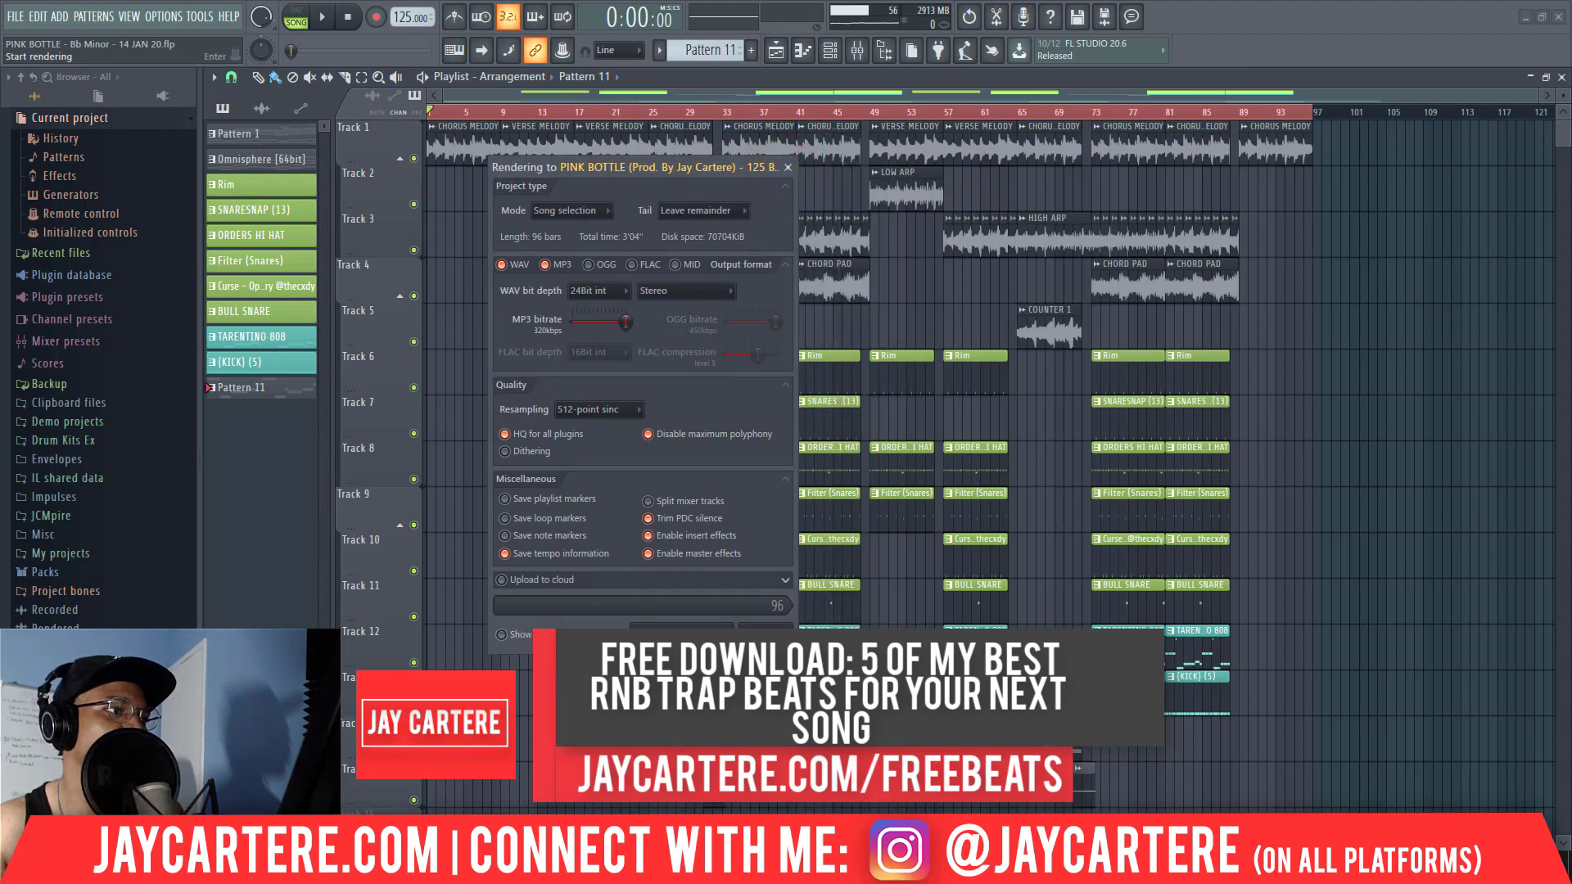
pyautogui.press('Return')
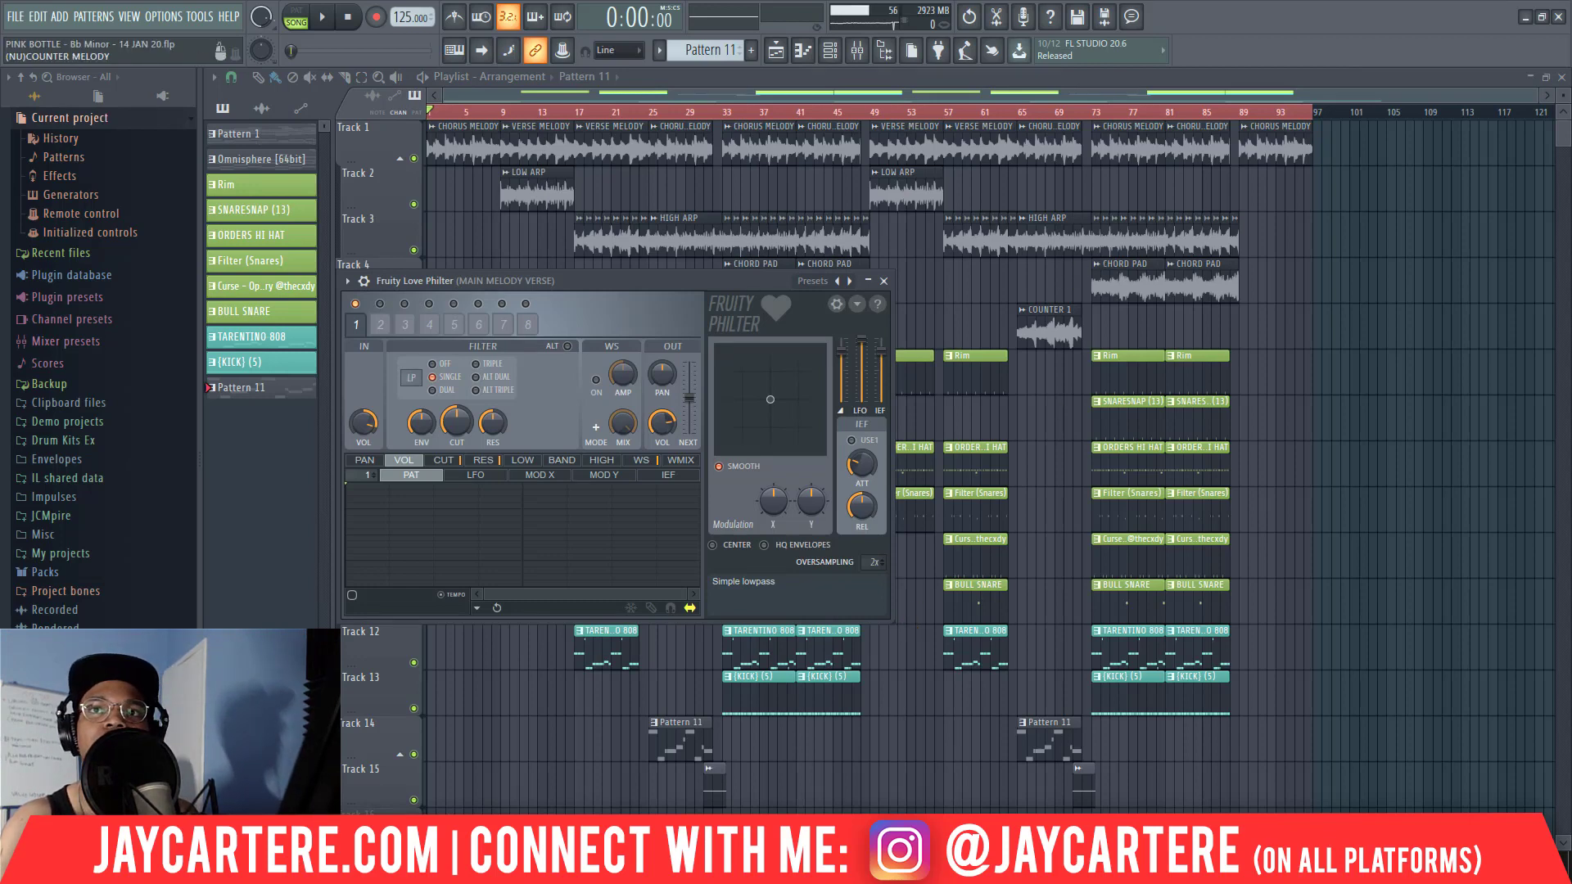
# - Close MAIN MELODY VERSE's Fruity Love Philter, hide the mixer, and switch to UNTAGGED WAV
pyautogui.press('F9')
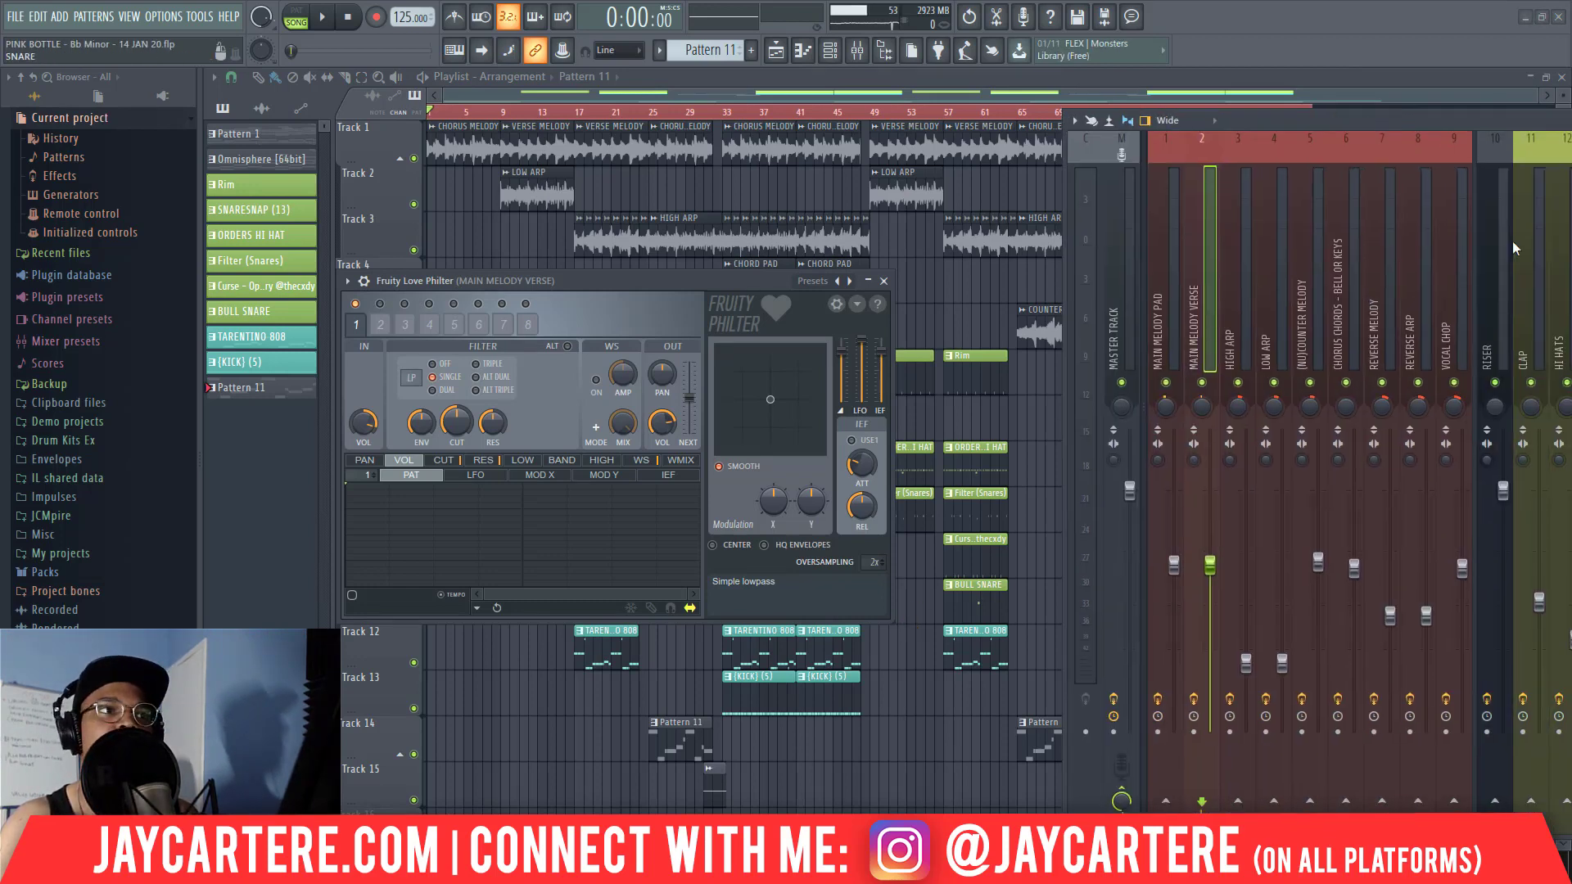
pyautogui.click(1166, 263)
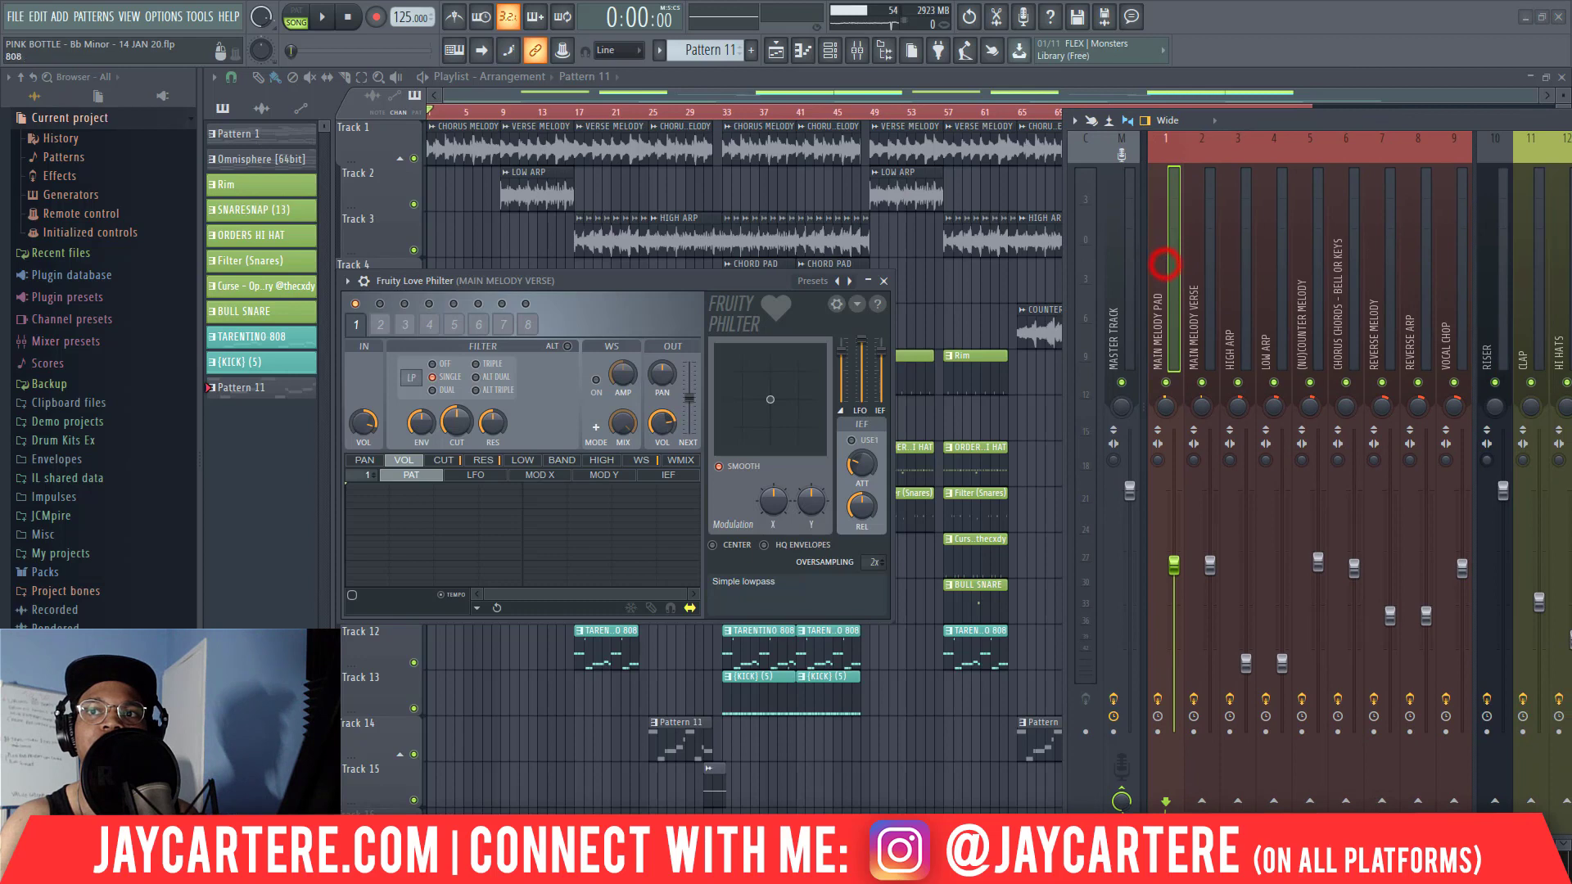
pyautogui.click(1201, 227)
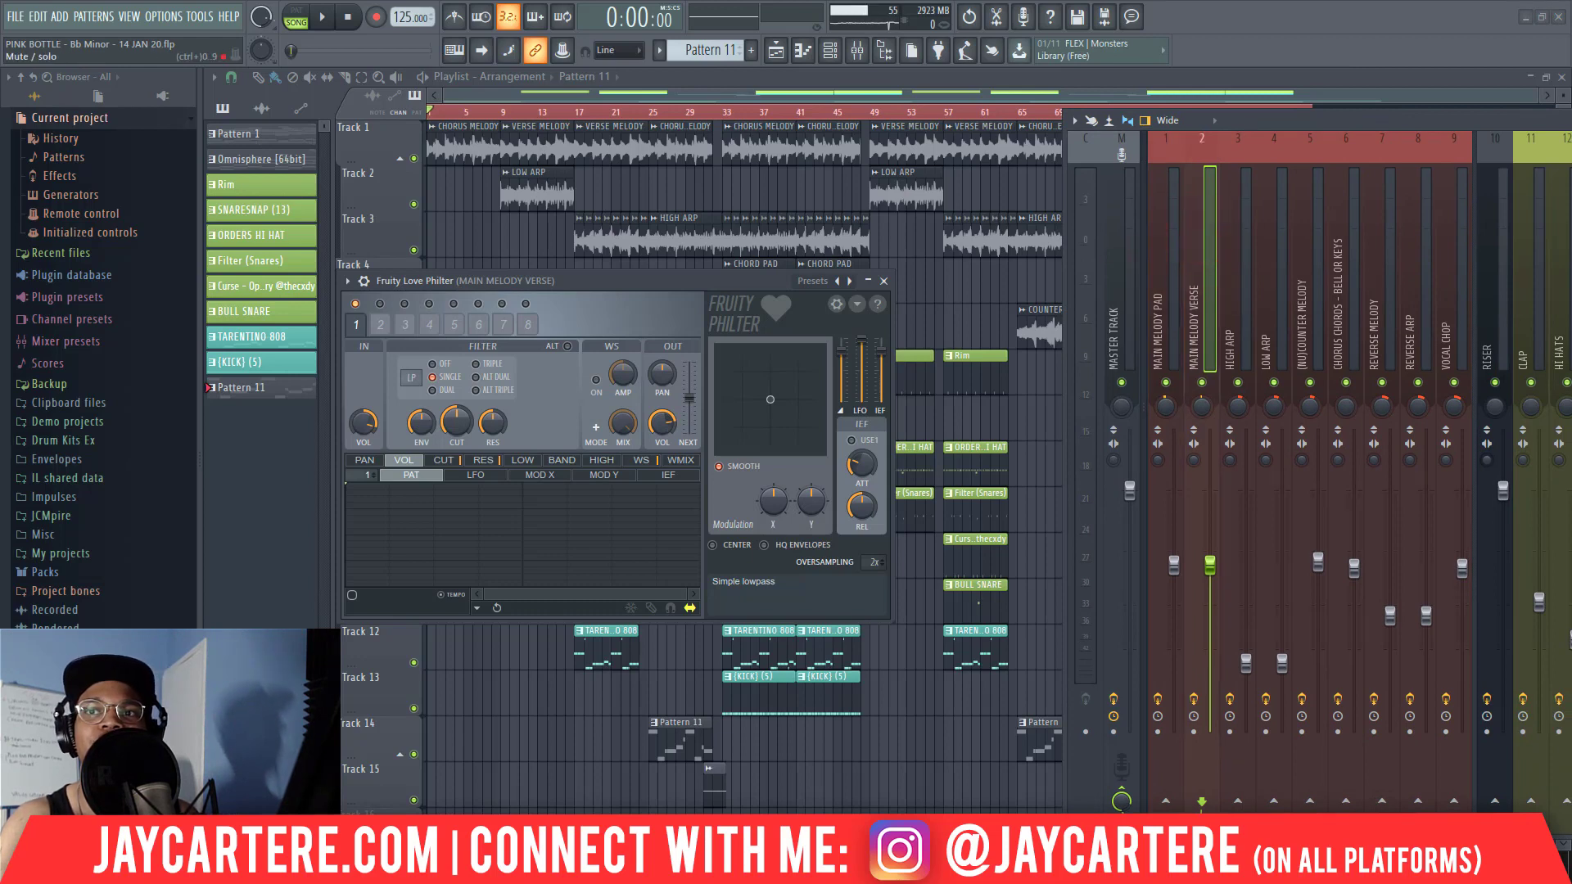
pyautogui.click(884, 281)
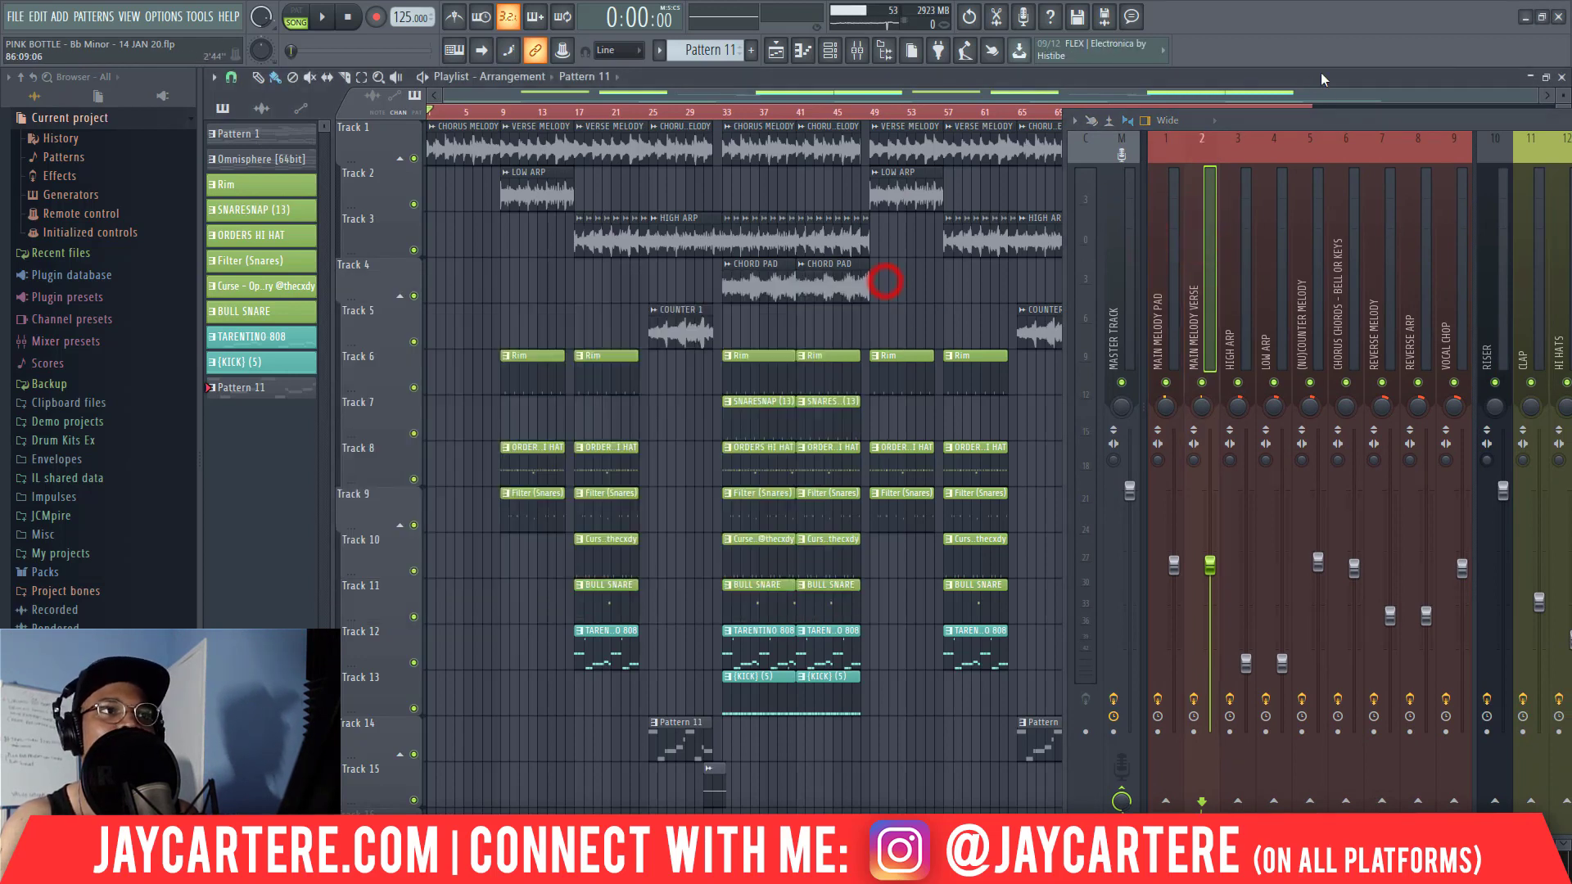
pyautogui.moveTo(1289, 123); pyautogui.dragTo(933, 116)
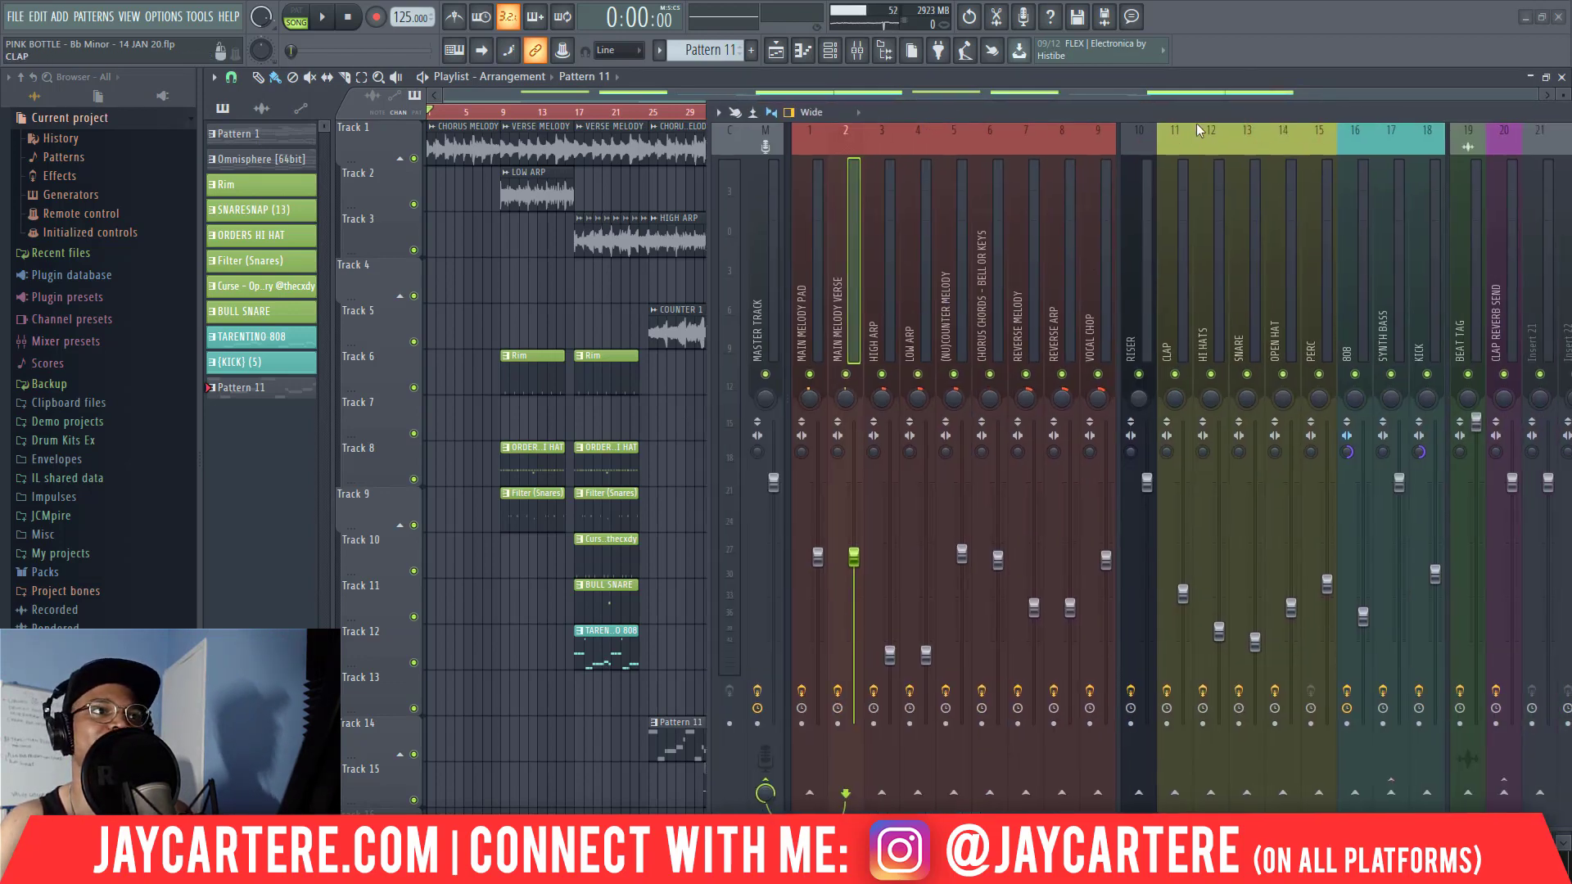
pyautogui.moveTo(1196, 123); pyautogui.dragTo(901, 131)
pyautogui.press('F9')
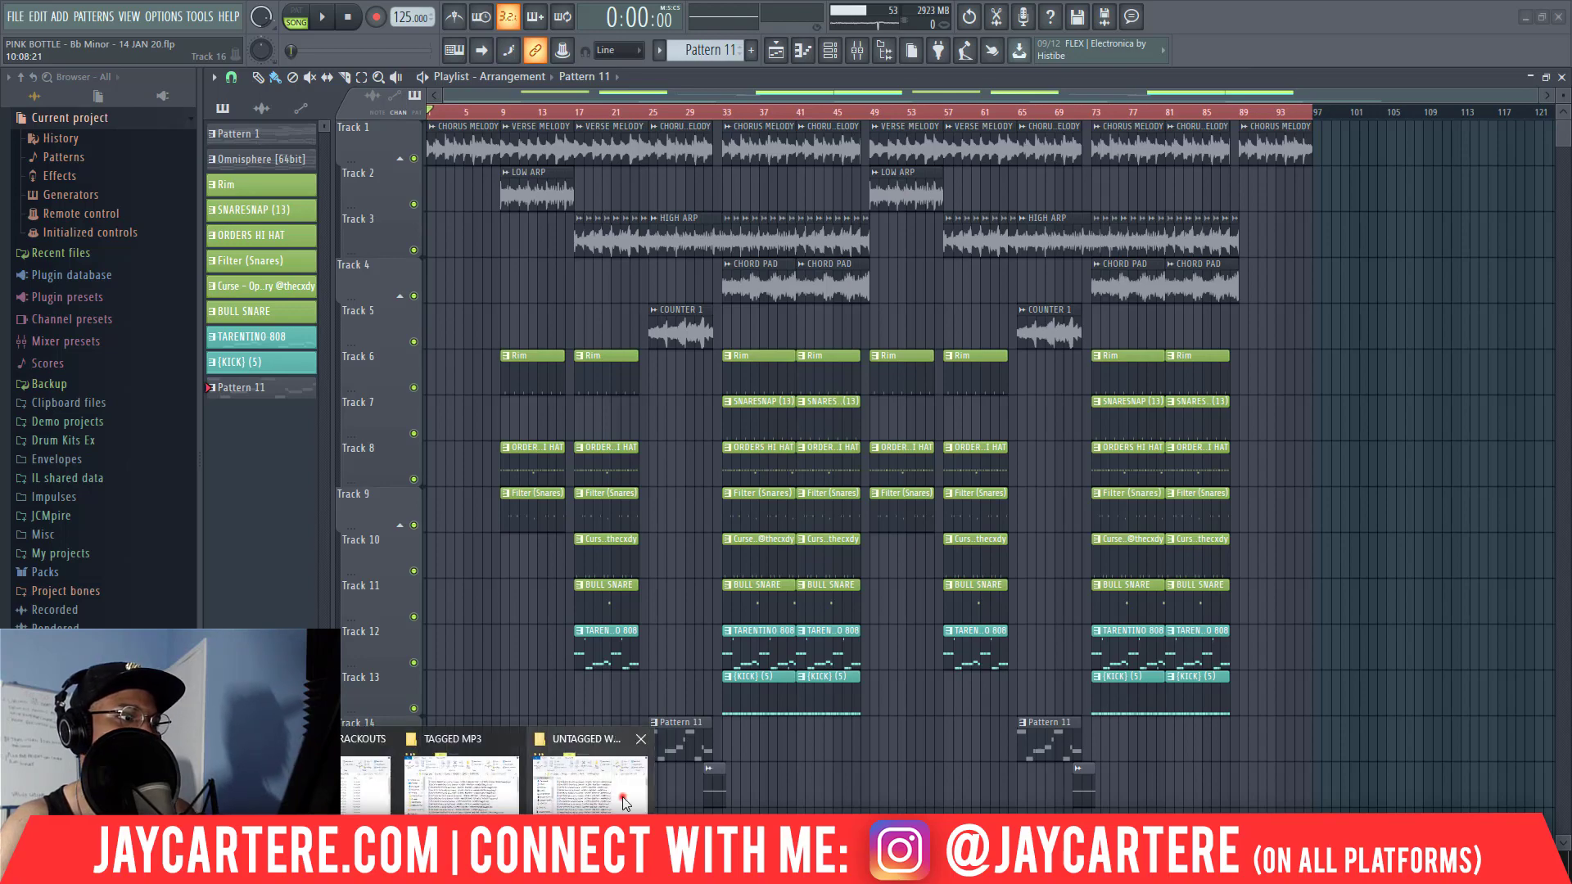
pyautogui.click(624, 801)
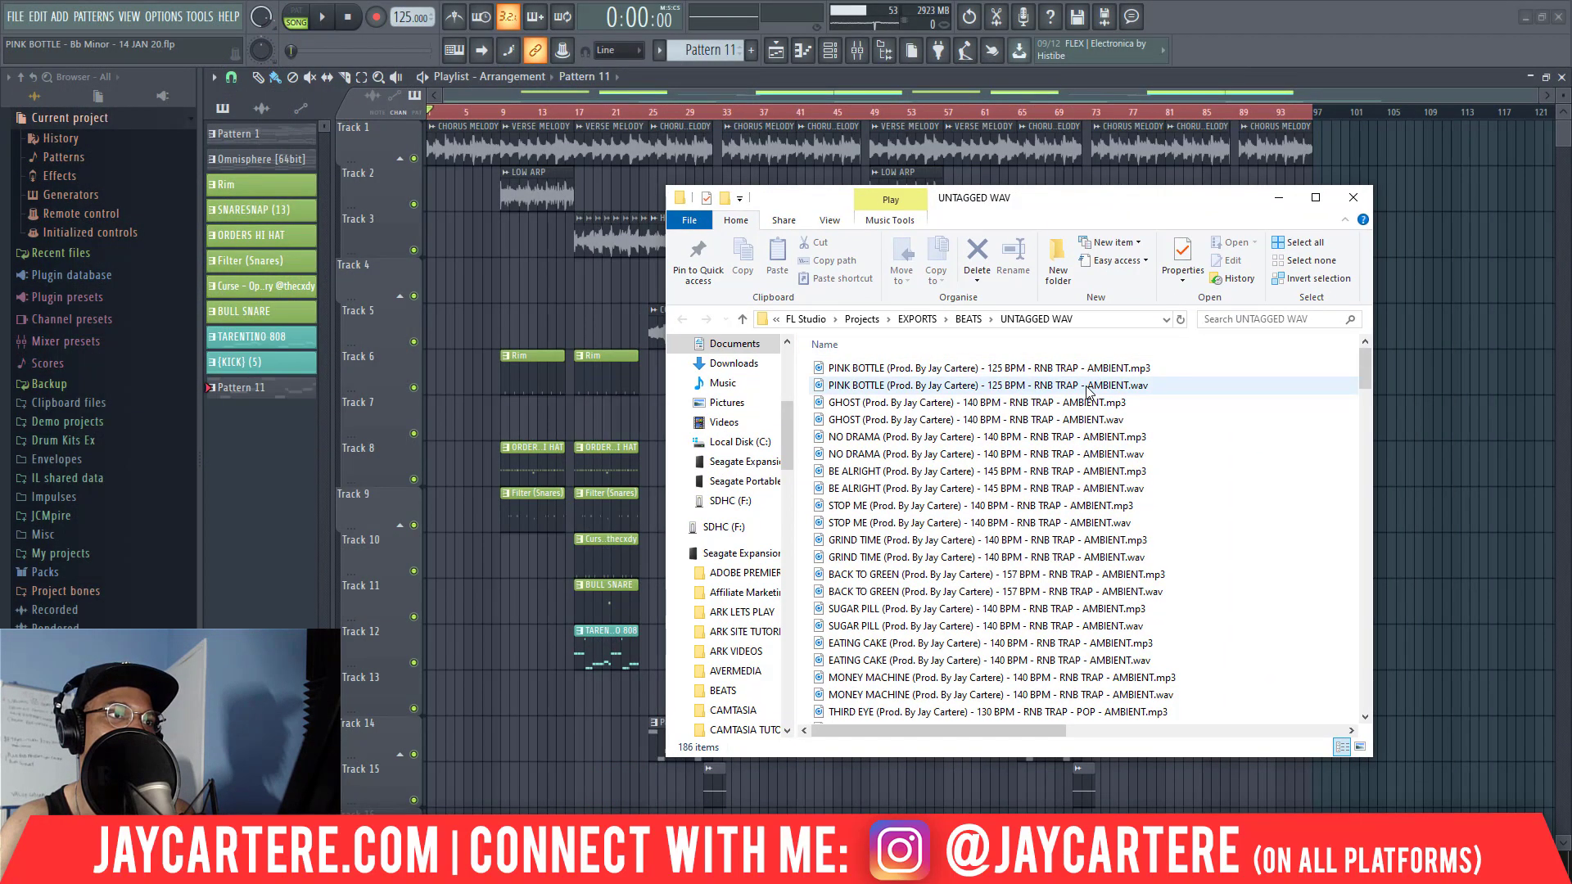
# - Select the new PINK BOTTLE WAV file in the UNTAGGED WAV folder
pyautogui.moveTo(1101, 384); pyautogui.dragTo(1061, 200)
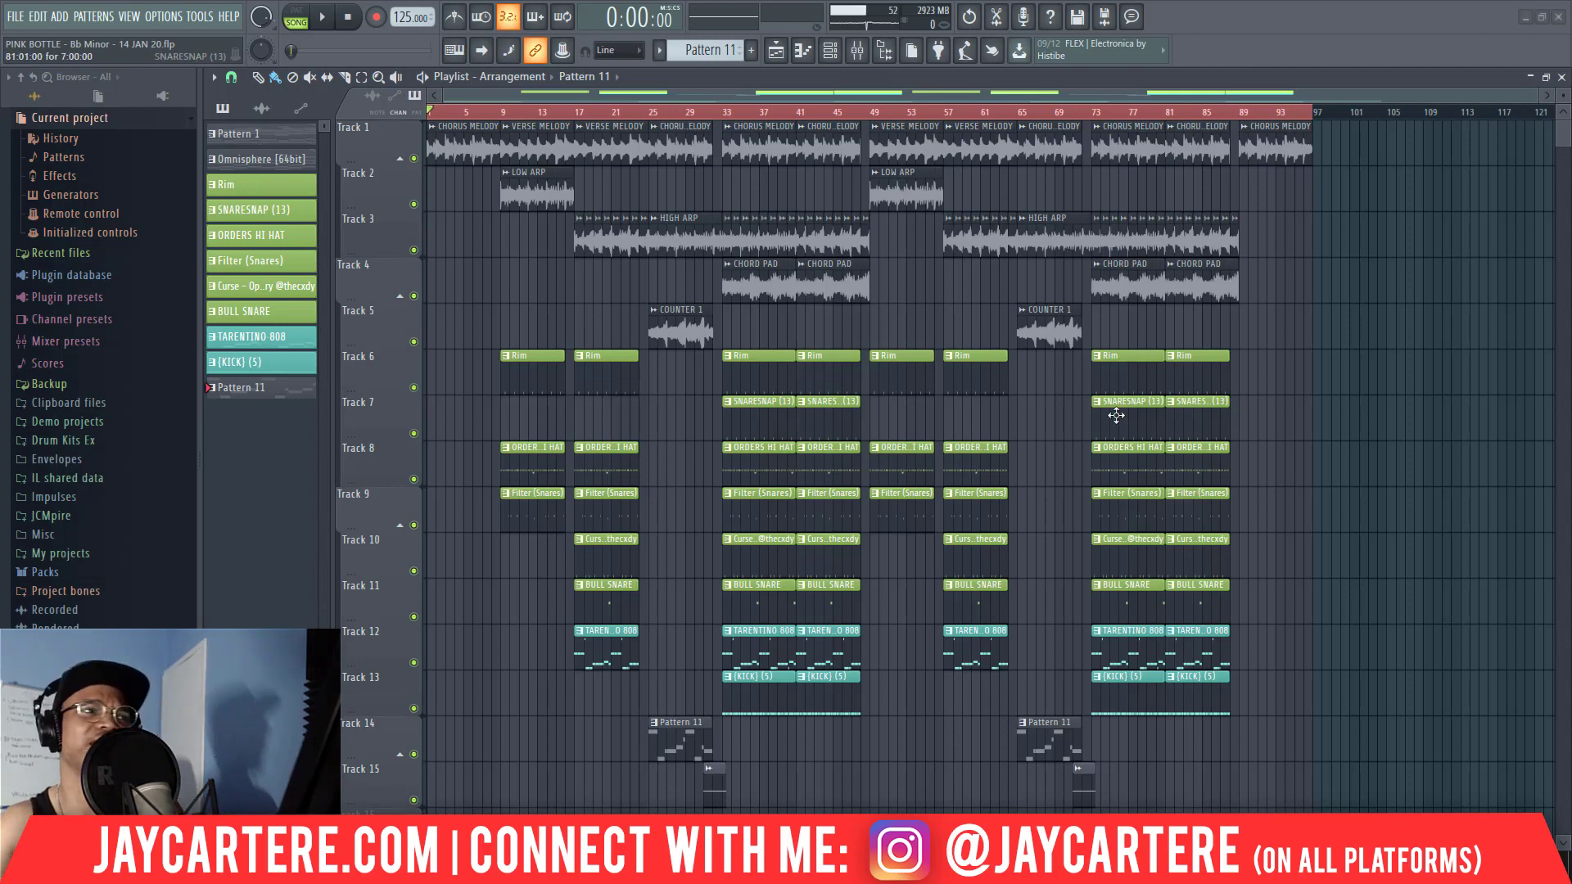
# - Choose File > Export > MP3 file to begin exporting the beat as MP3
pyautogui.click(10, 20)
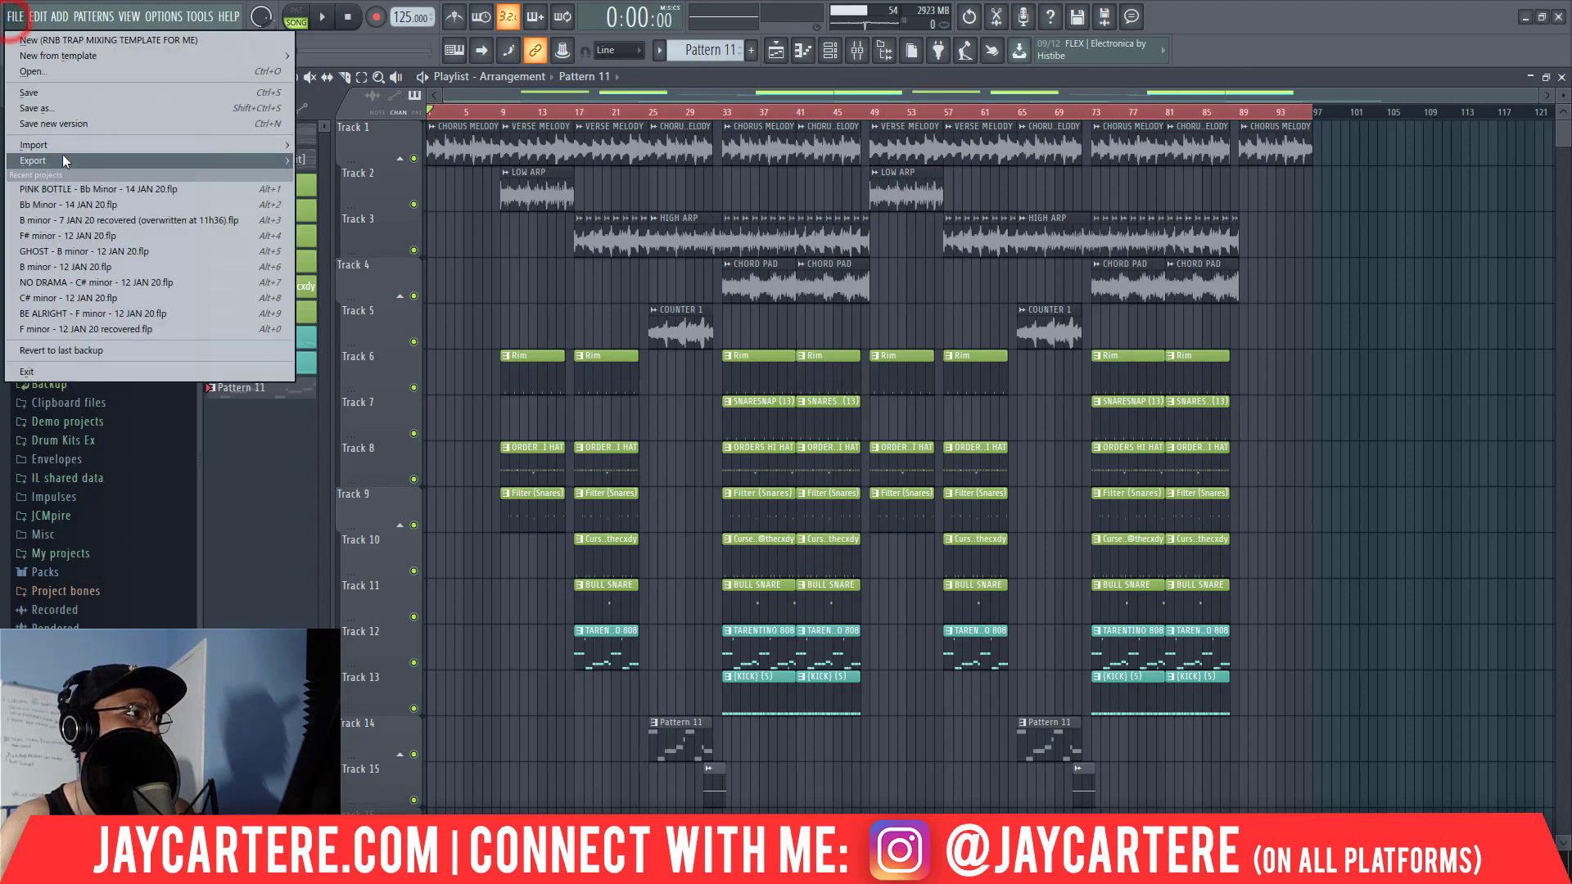
pyautogui.click(509, 306)
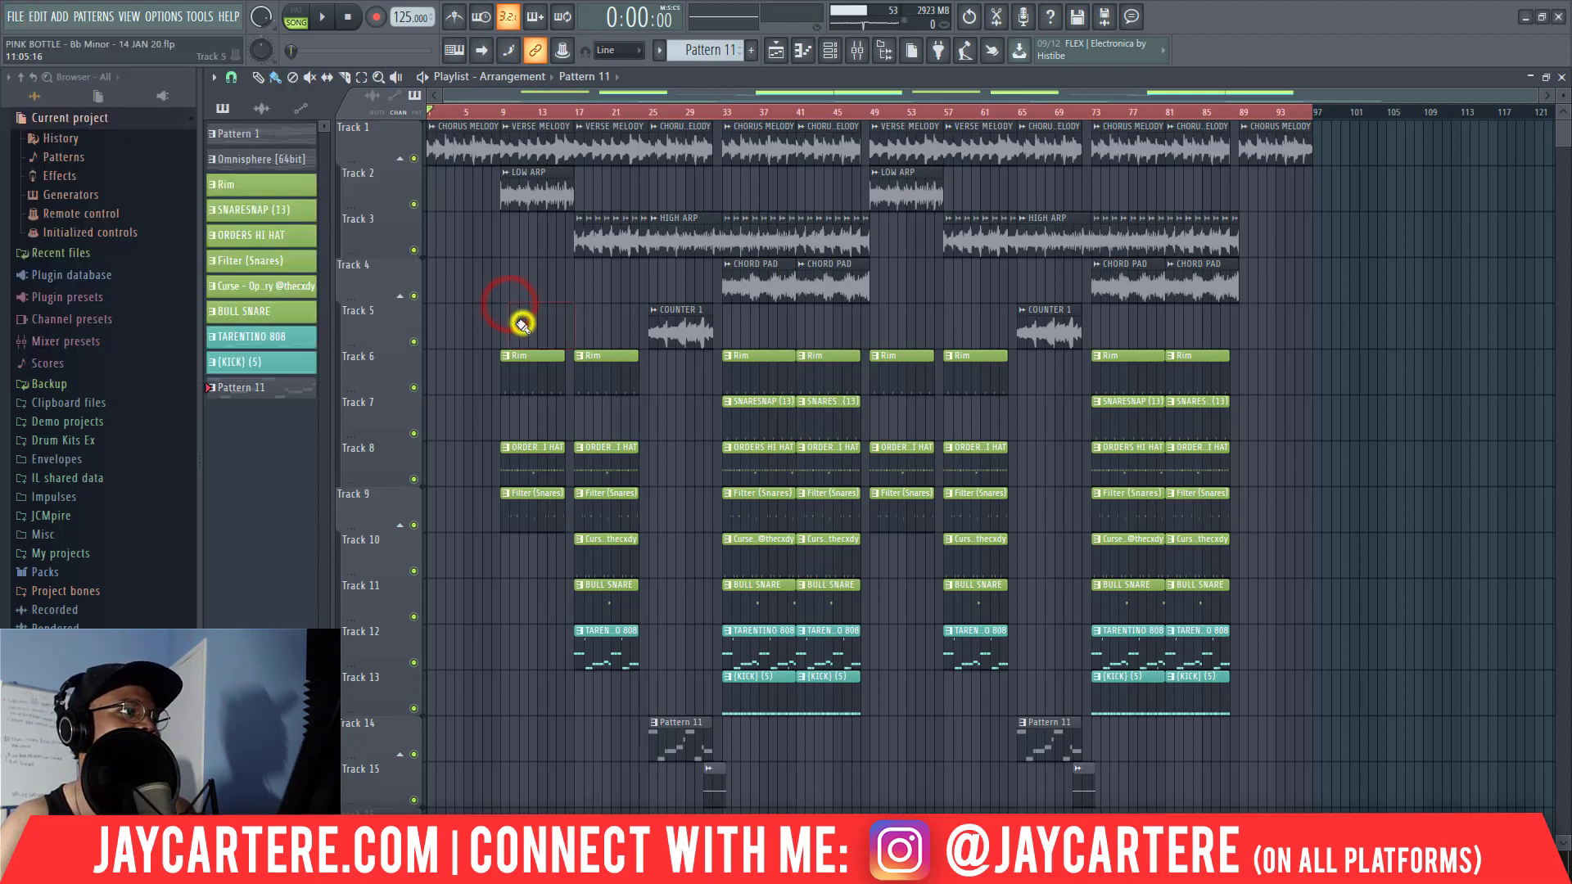
pyautogui.scroll(-10, 519, 320)
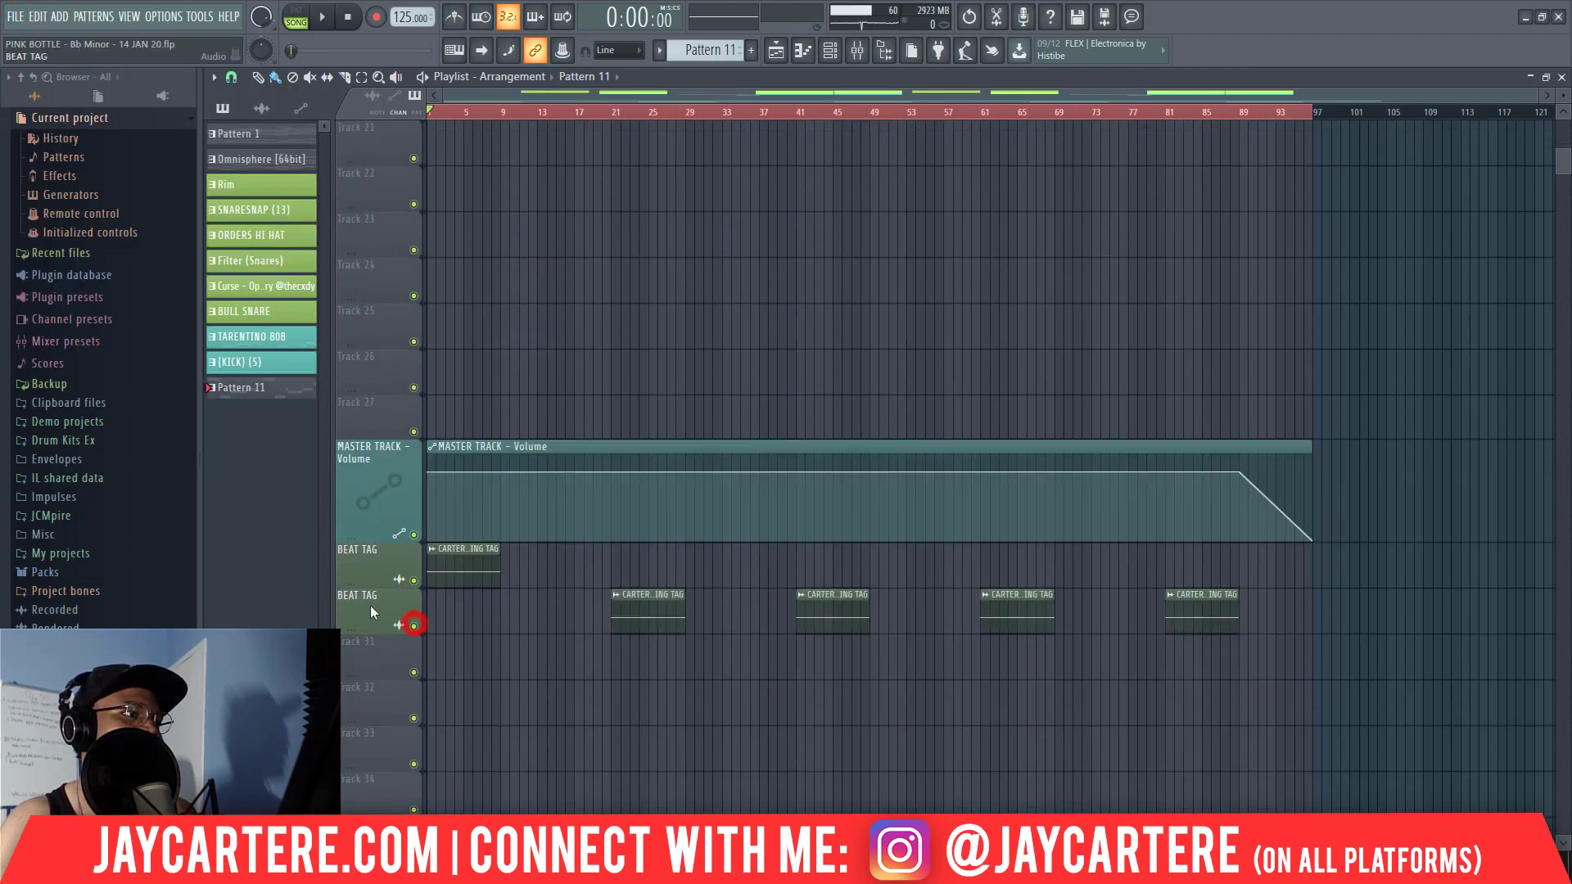
pyautogui.scroll(10, 604, 326)
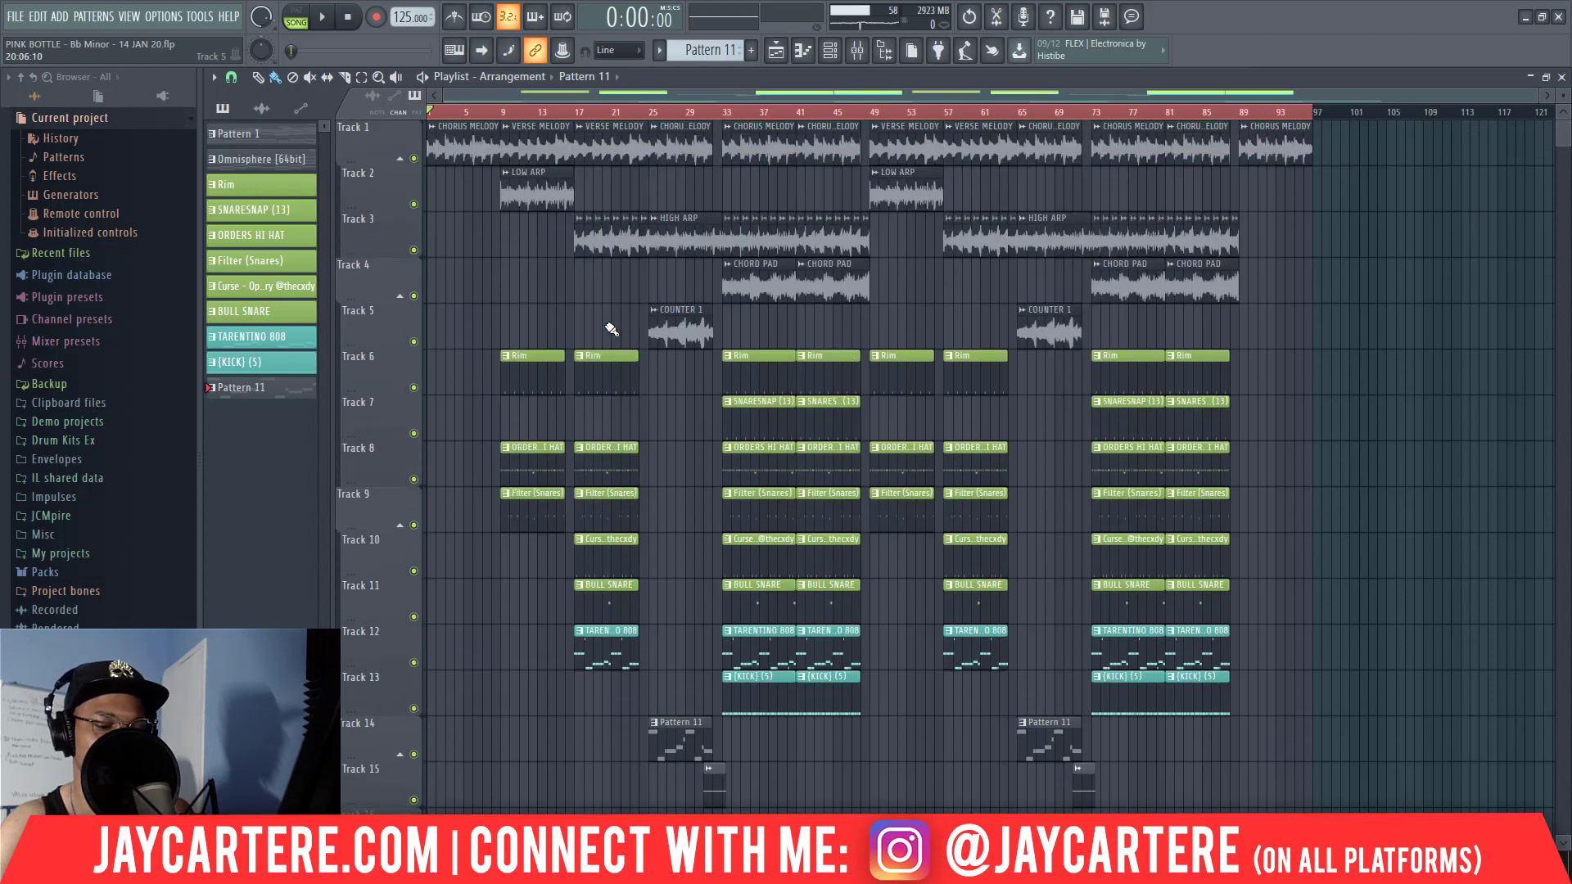
pyautogui.click(18, 20)
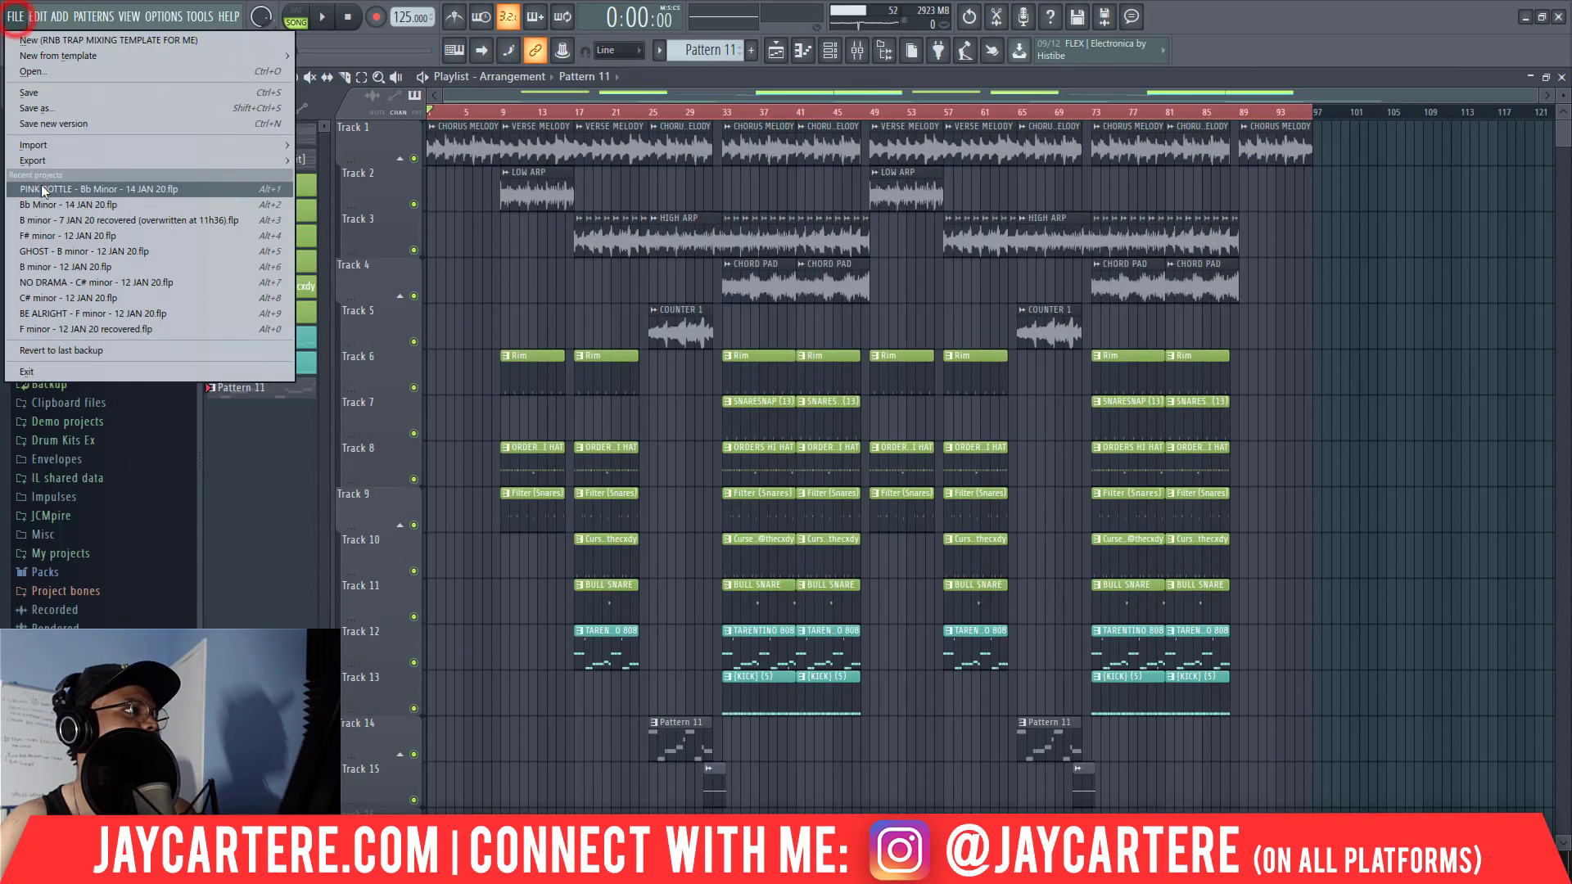
pyautogui.moveTo(62, 160)
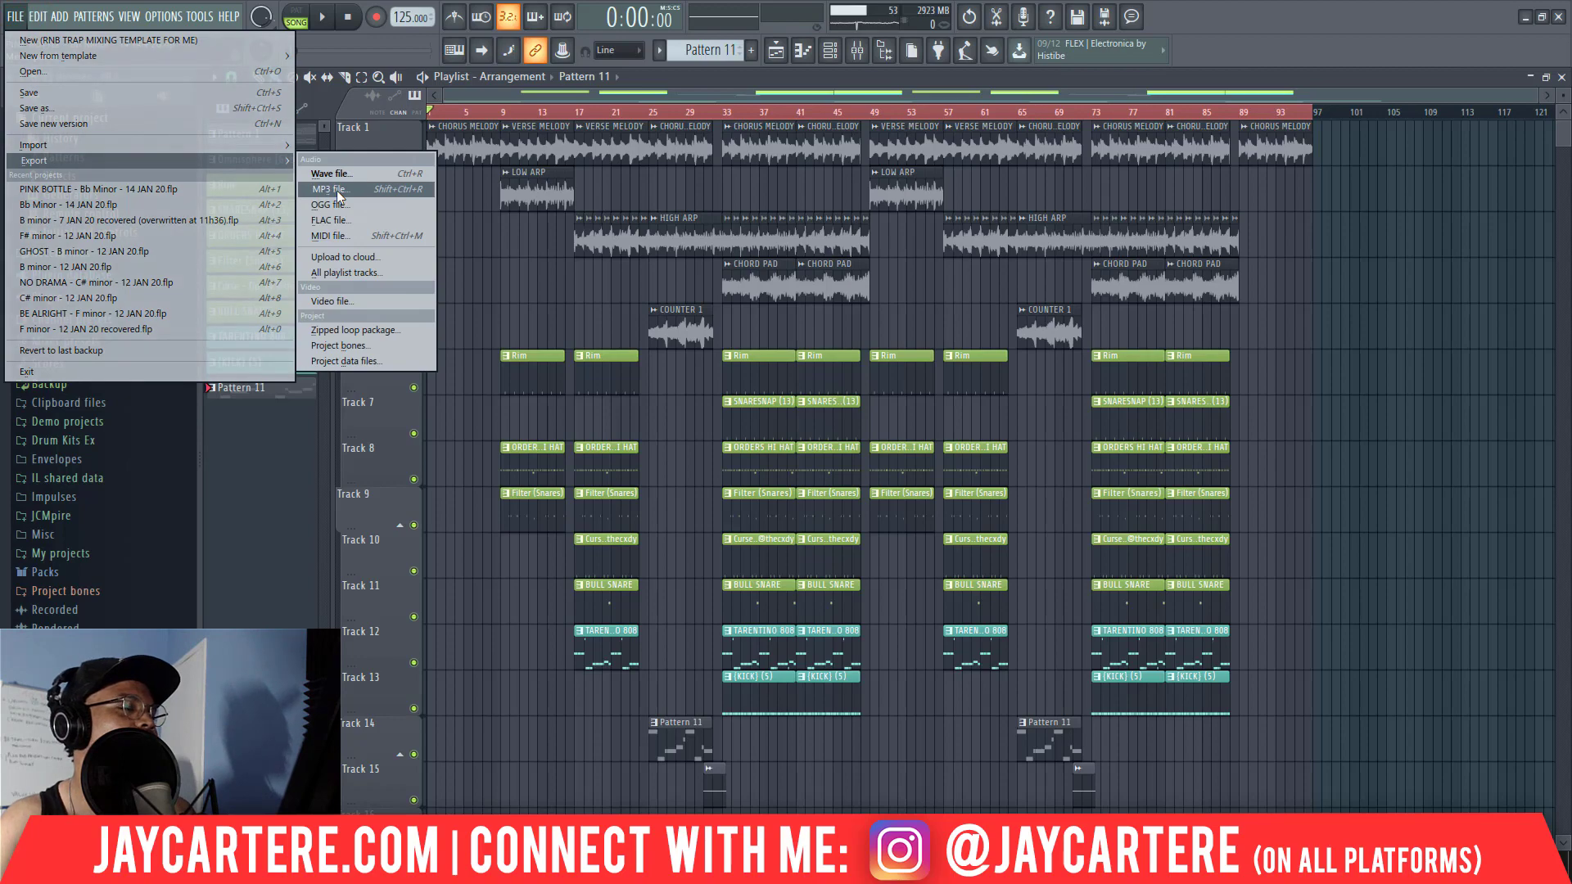
pyautogui.click(336, 190)
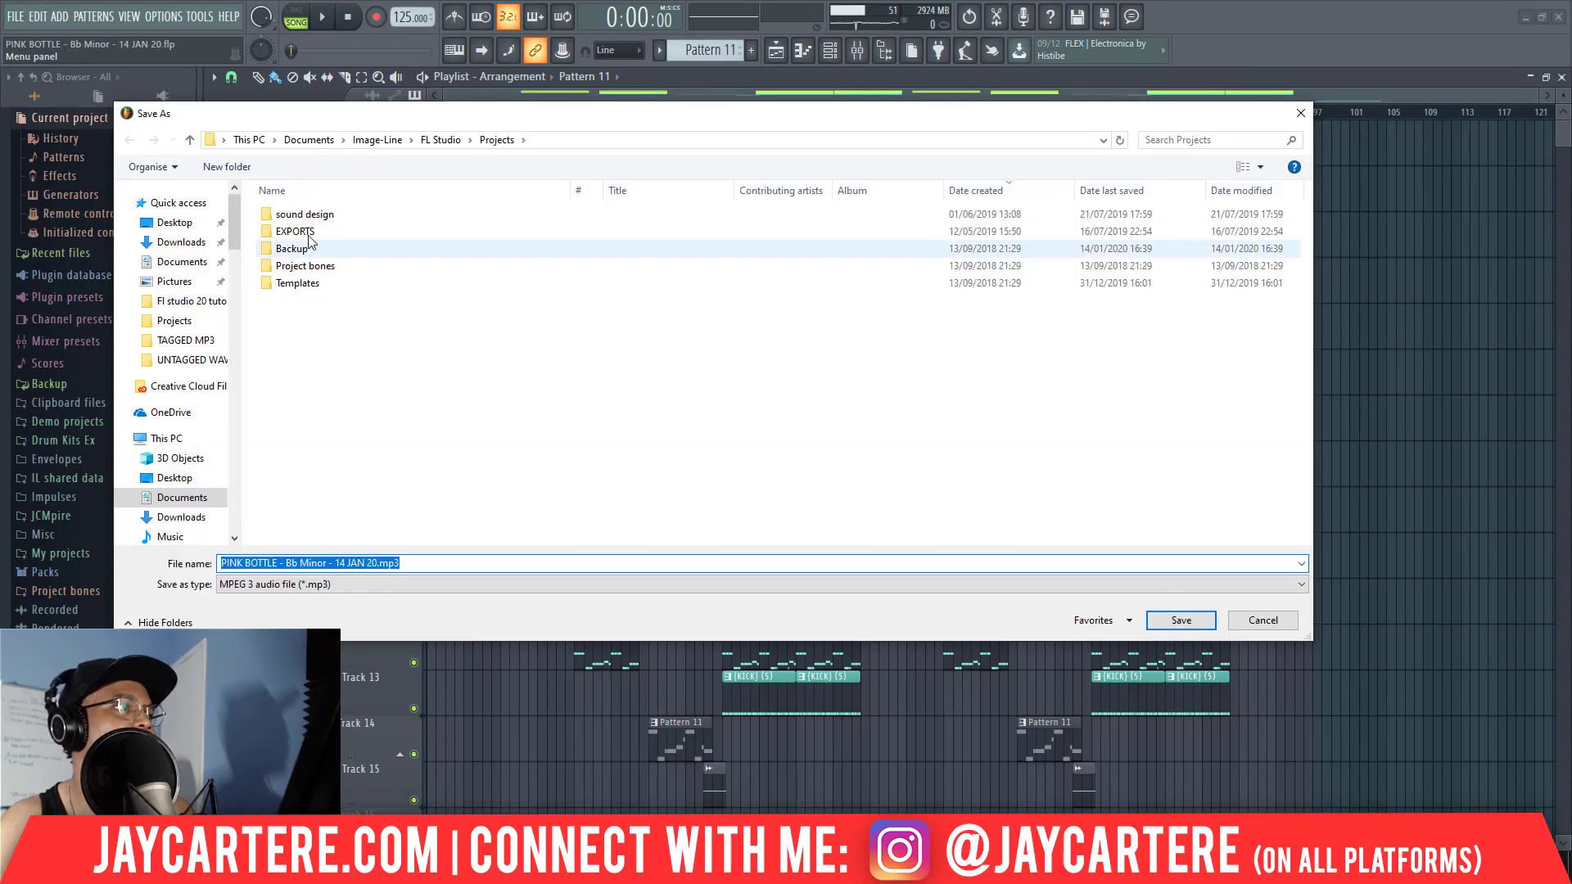
# - Open the EXPORTS folder and then its BEATS subfolder in the save dialog
pyautogui.click(299, 233)
pyautogui.doubleClick(299, 232)
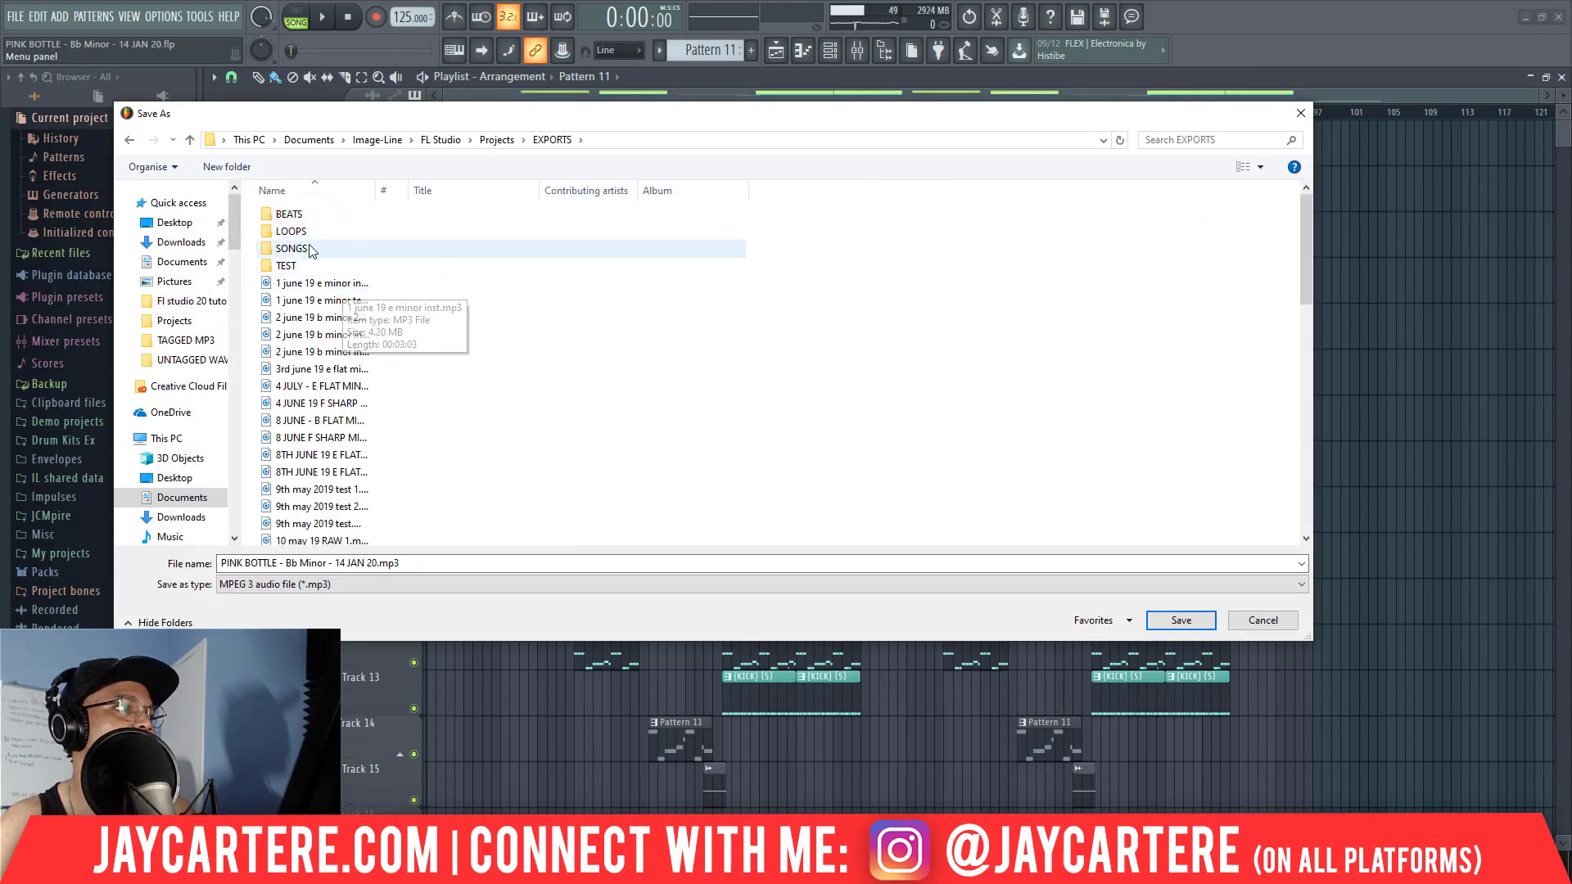
pyautogui.scroll(-10, 319, 243)
pyautogui.scroll(10, 320, 243)
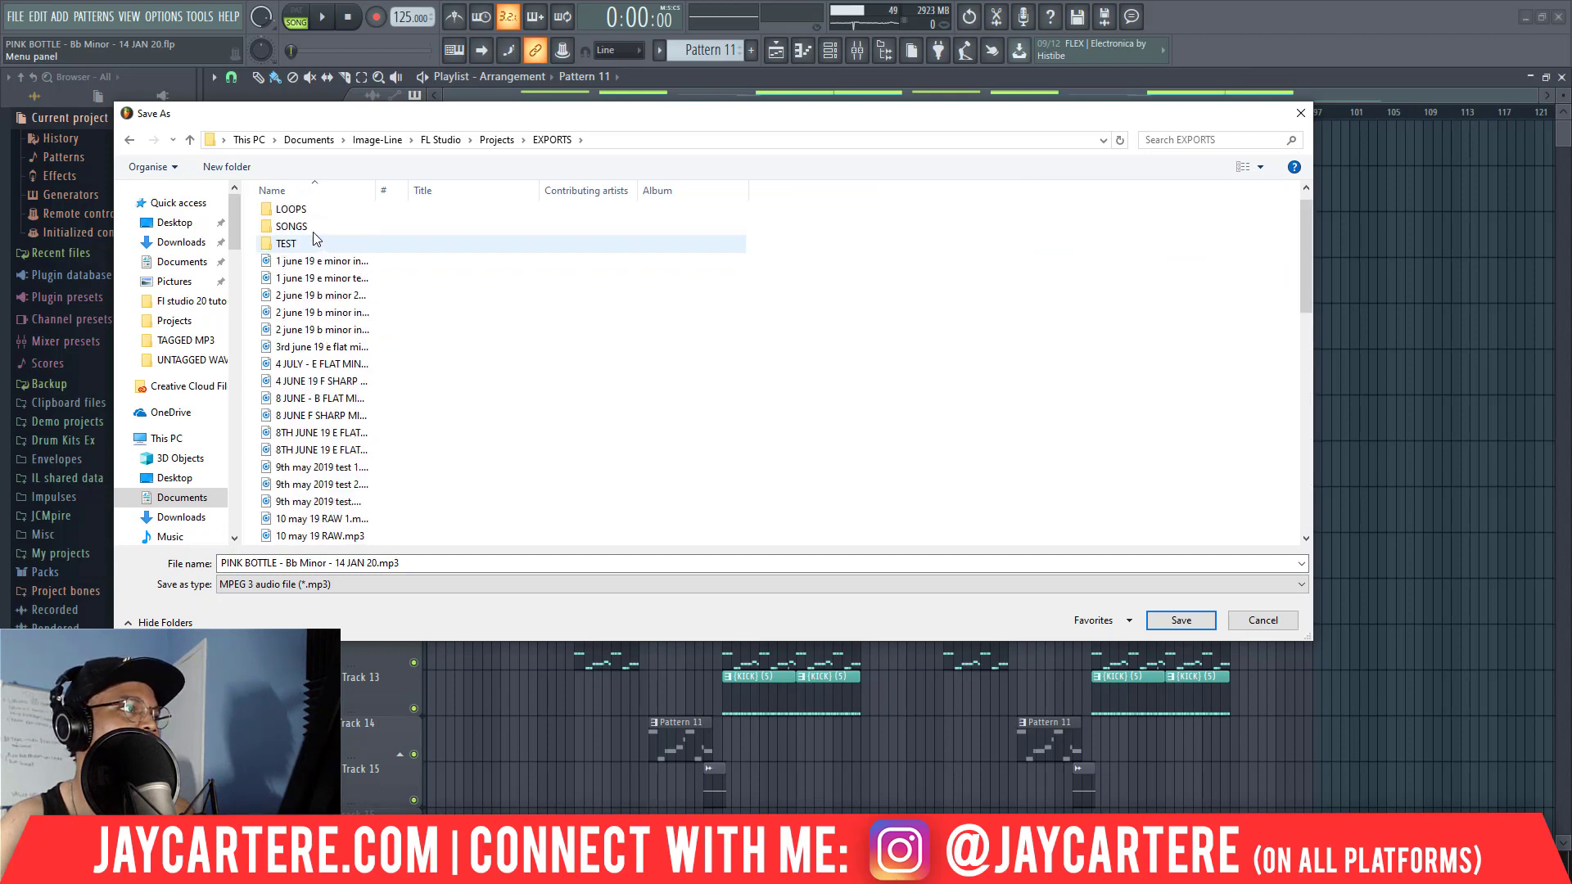
pyautogui.click(315, 215)
pyautogui.doubleClick(315, 215)
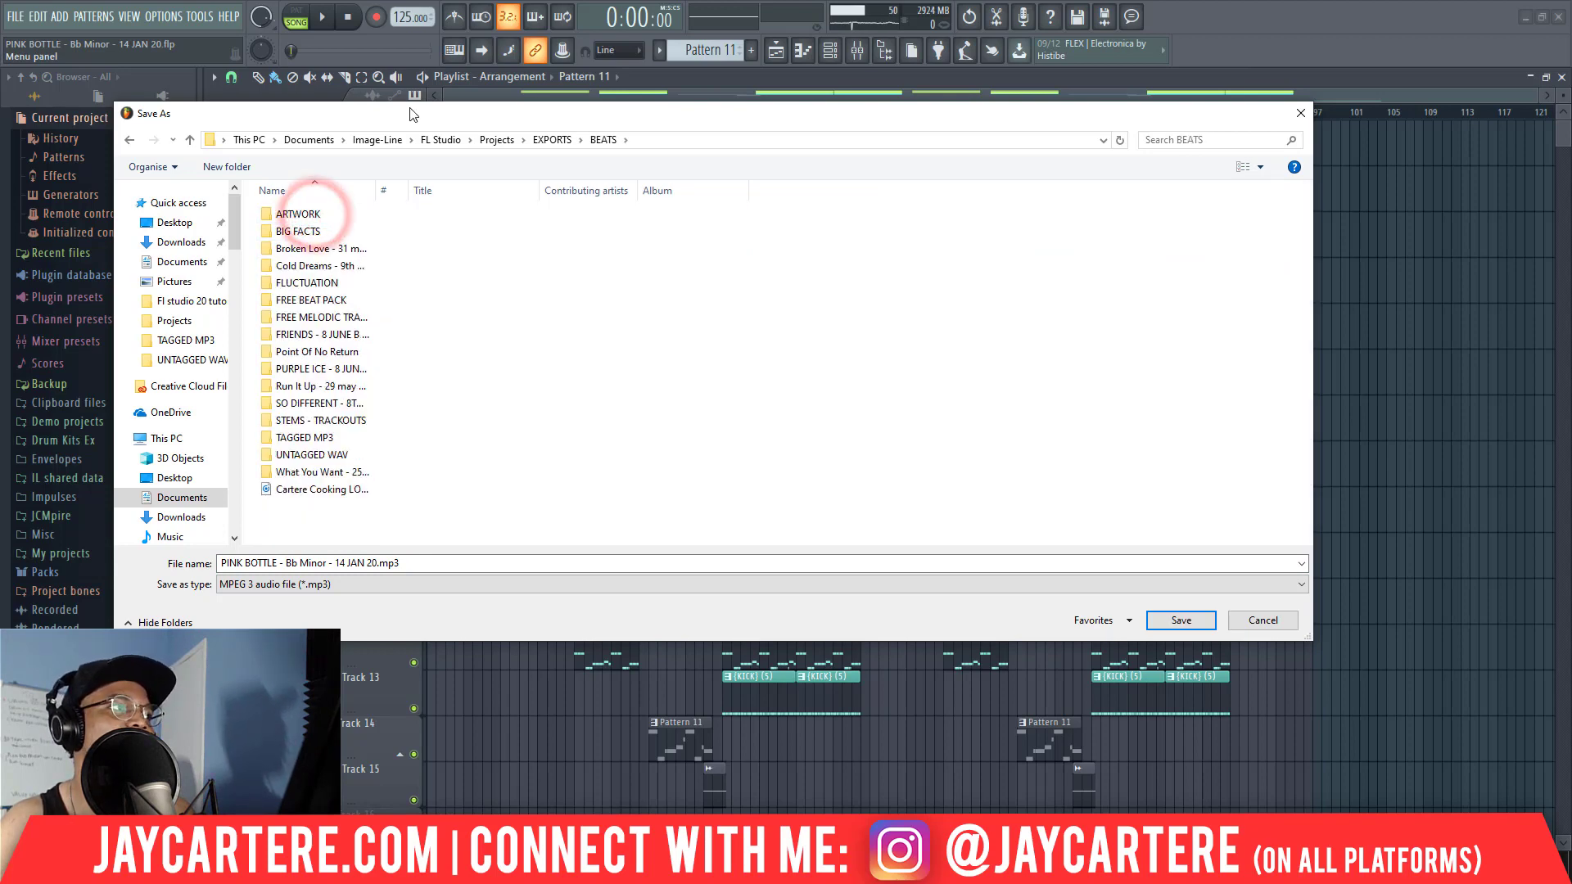
pyautogui.moveTo(355, 107); pyautogui.dragTo(410, 112)
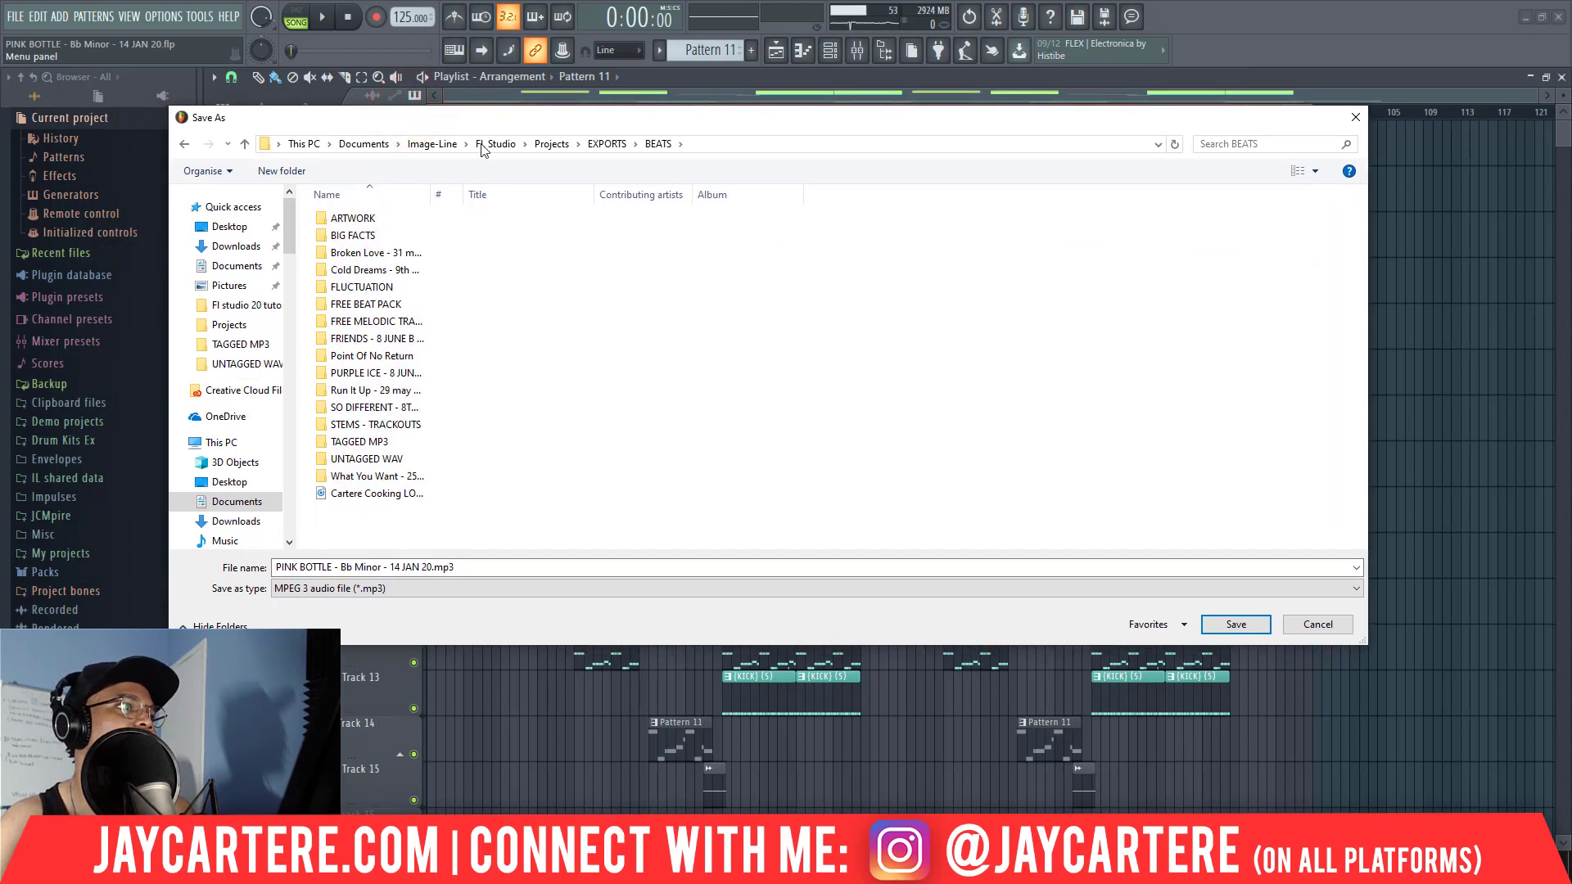
# - Check the UNTAGGED WAV folder, then return to BEATS and open TAGGED MP3
pyautogui.doubleClick(375, 462)
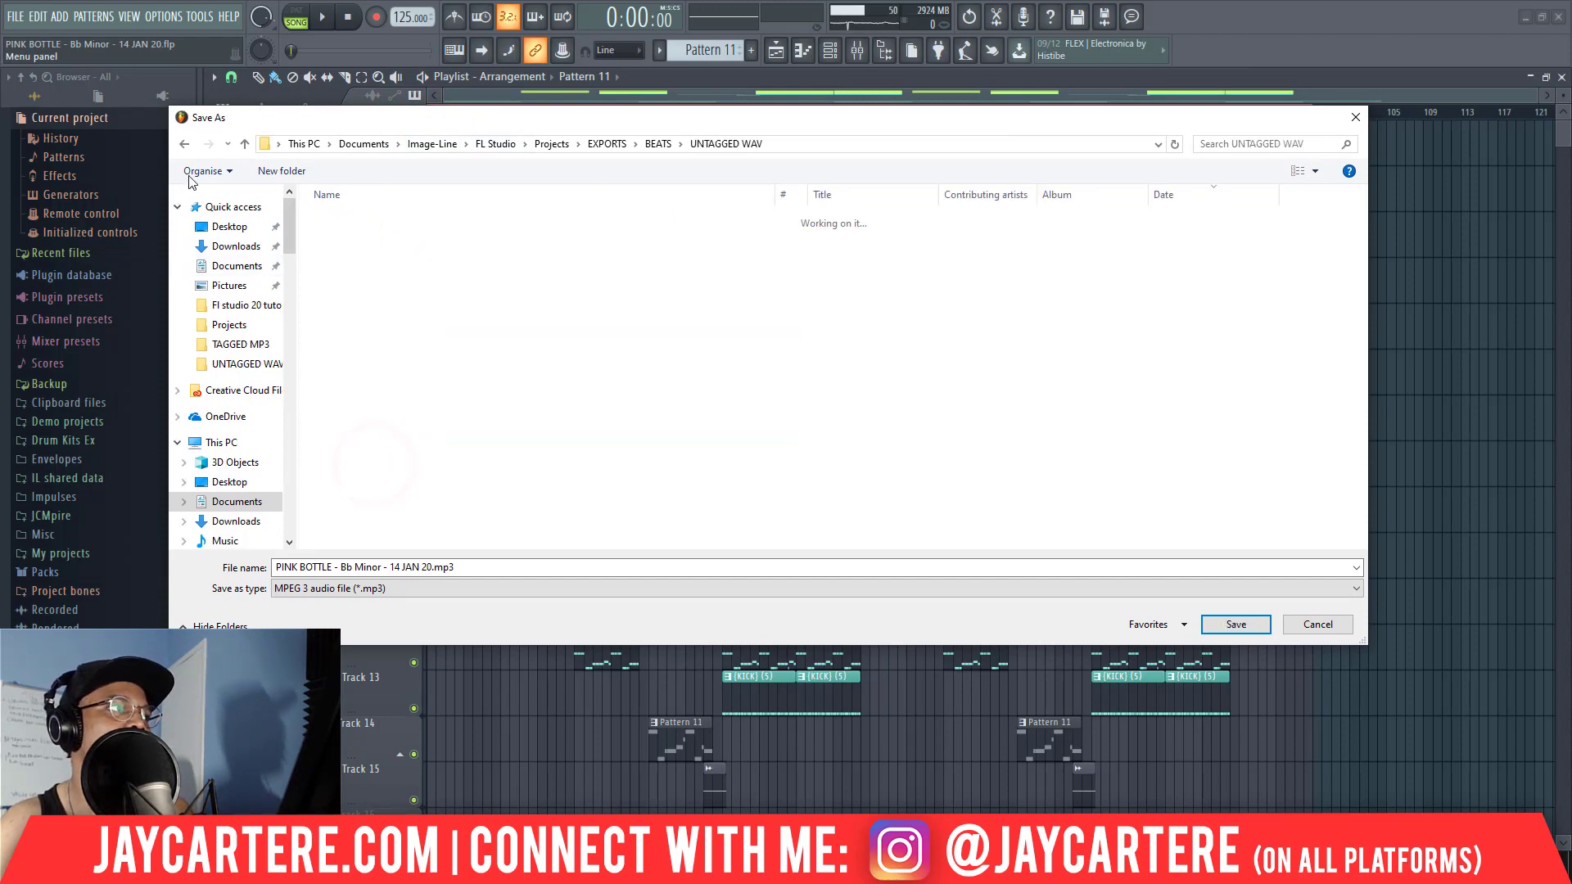
pyautogui.click(184, 145)
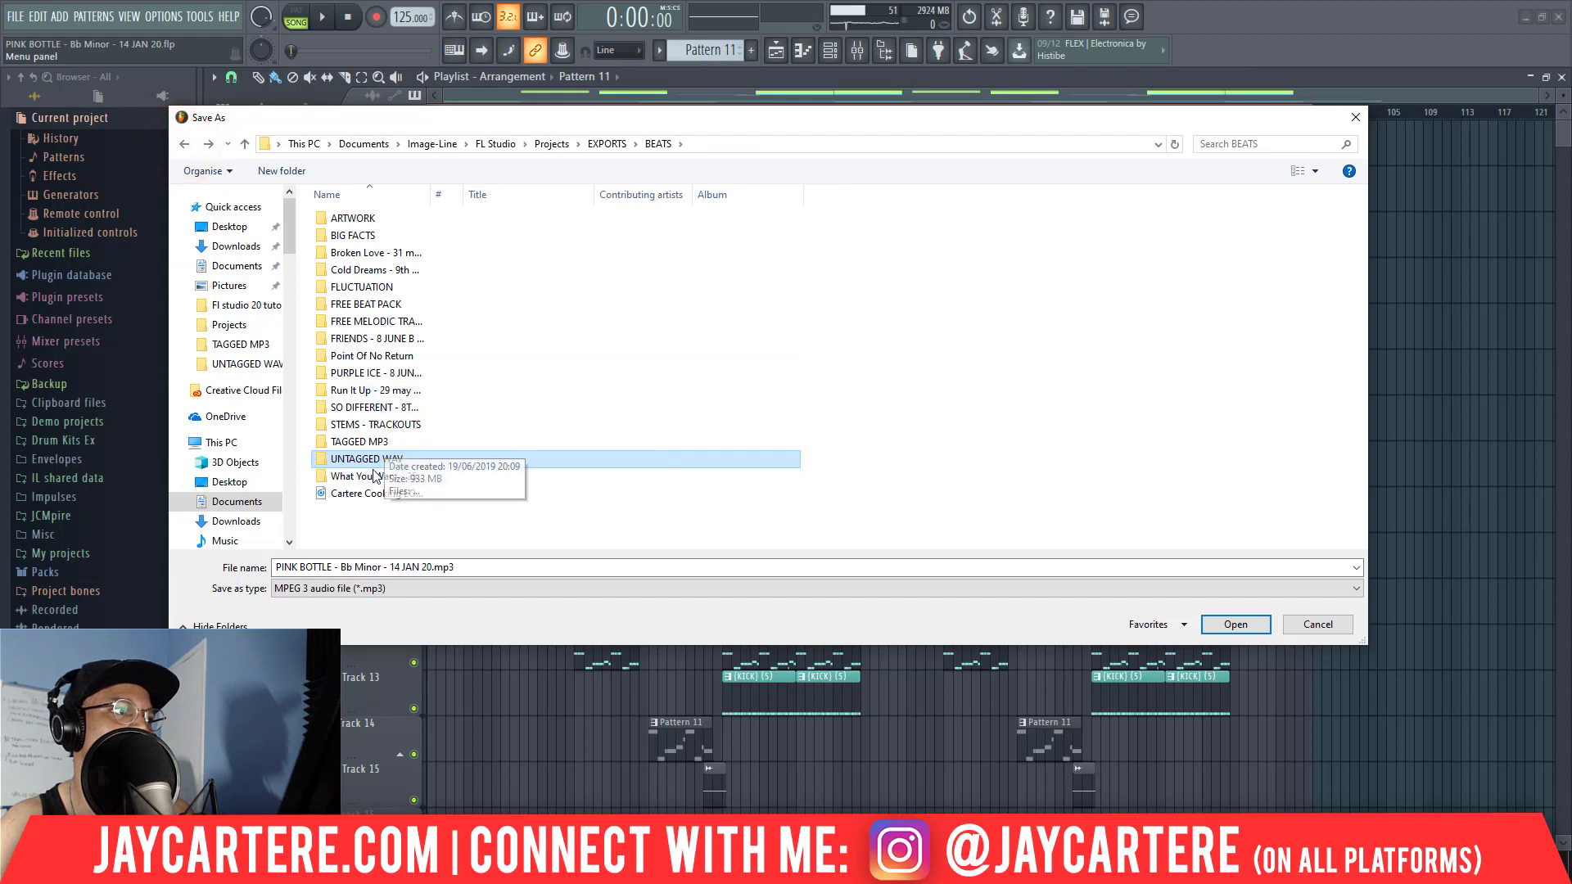
pyautogui.doubleClick(376, 462)
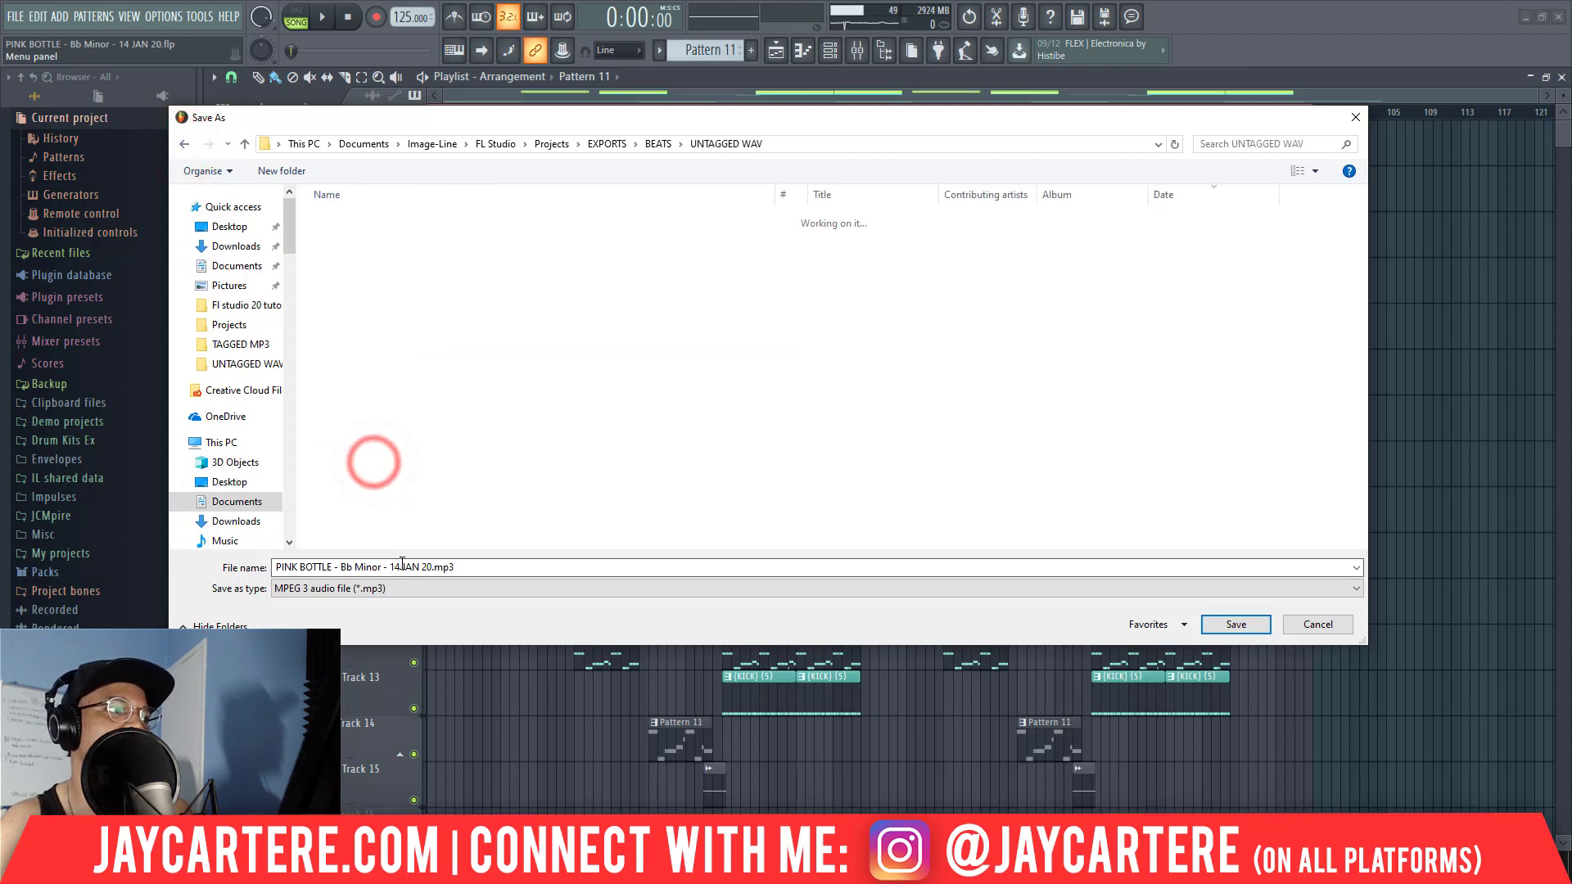
pyautogui.click(185, 145)
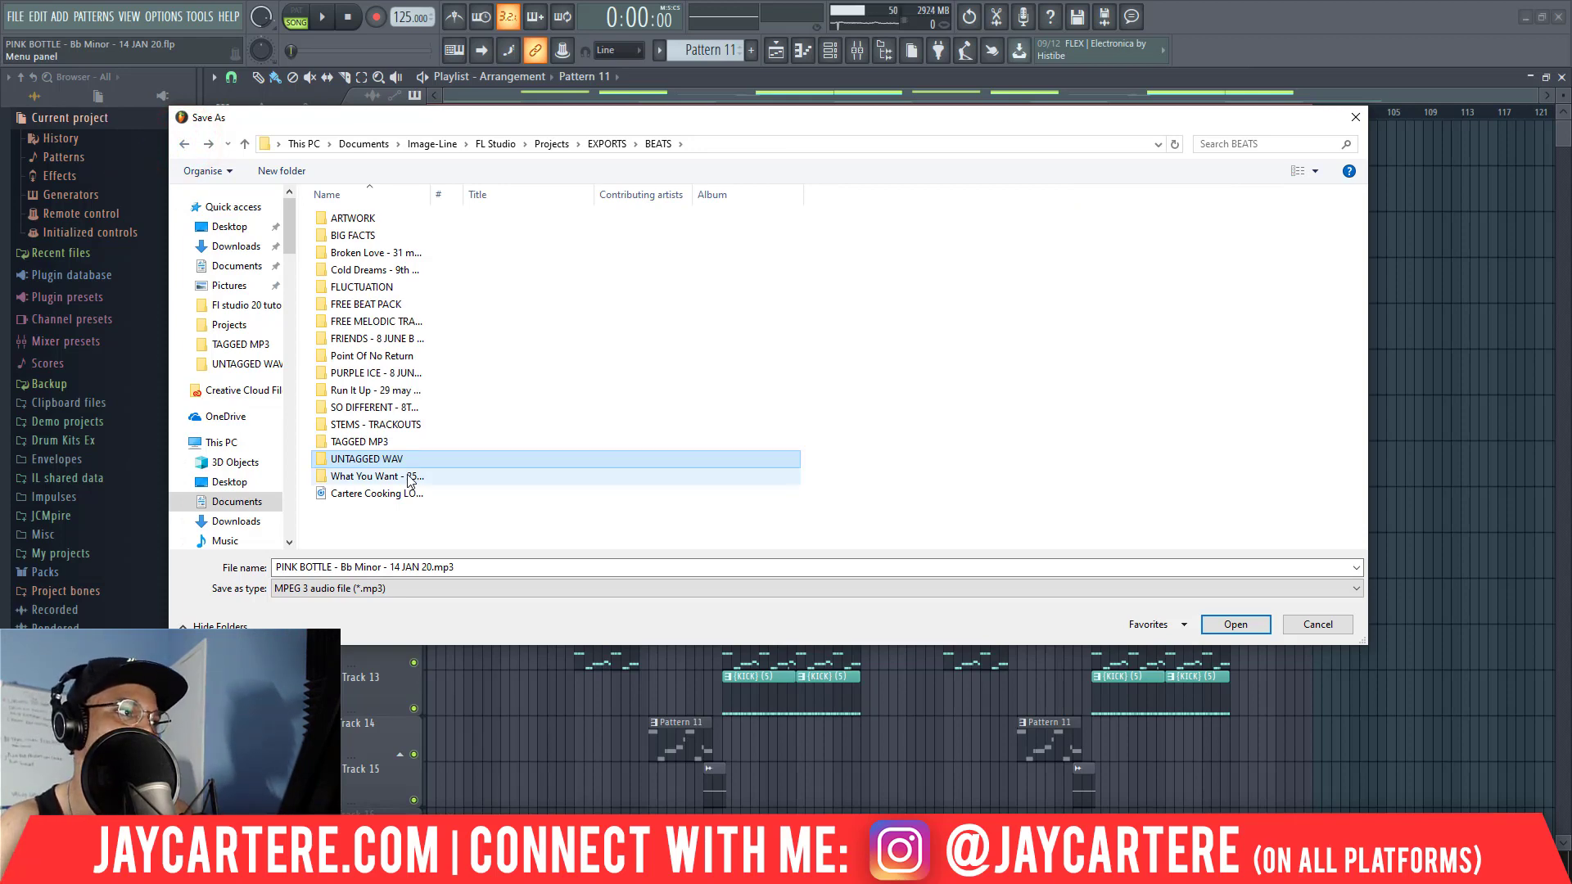
pyautogui.doubleClick(375, 443)
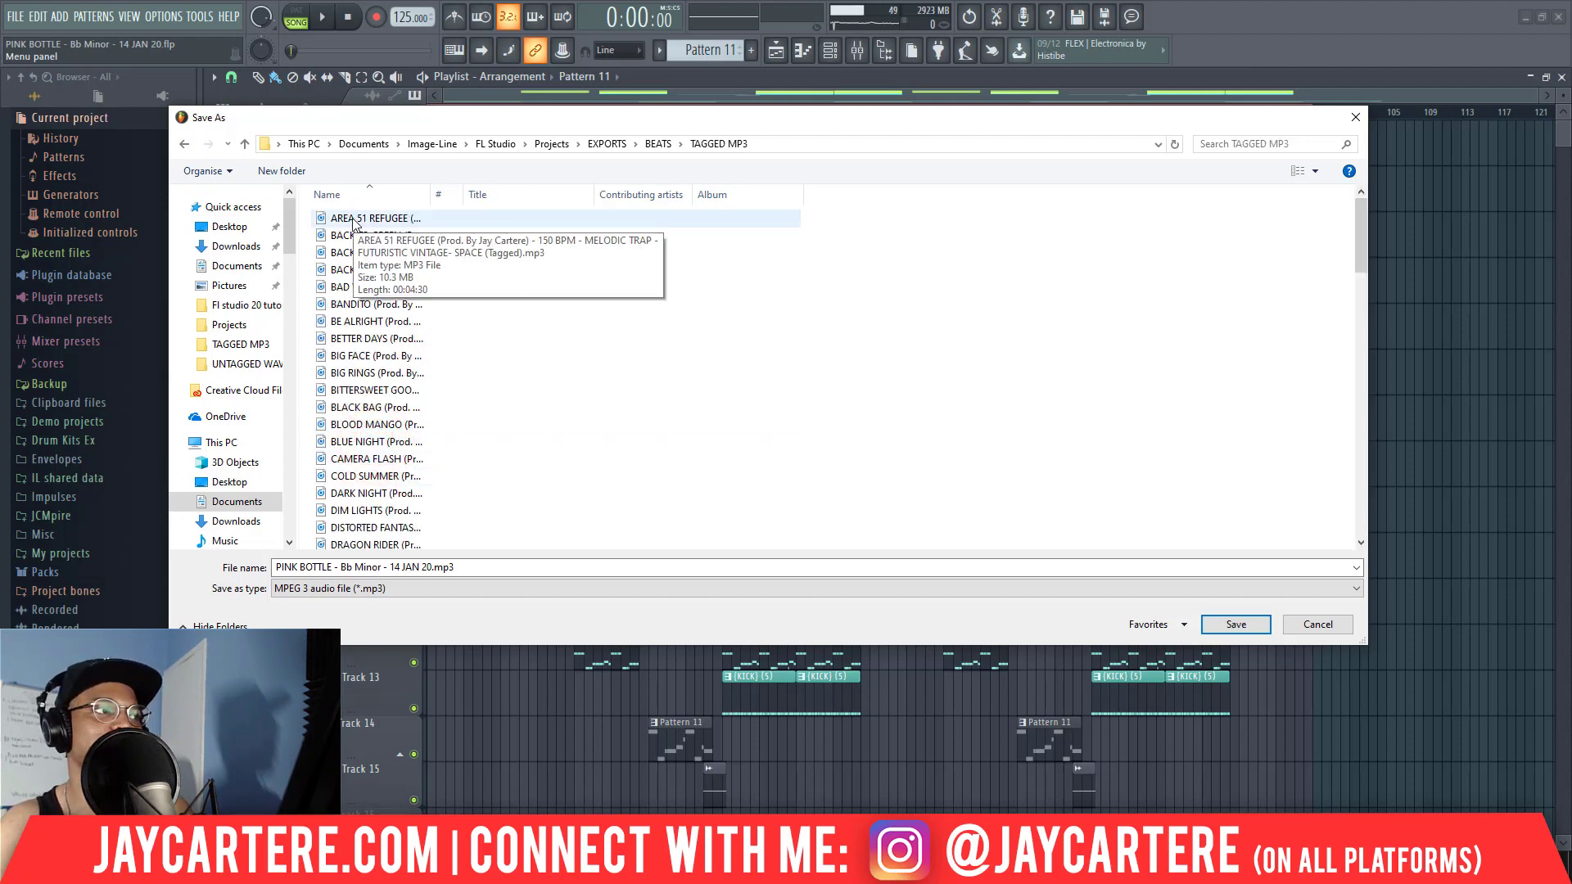
# - Use the AREA 51 REFUGEE file's name as a template, leaving that file unchanged
pyautogui.click(354, 219)
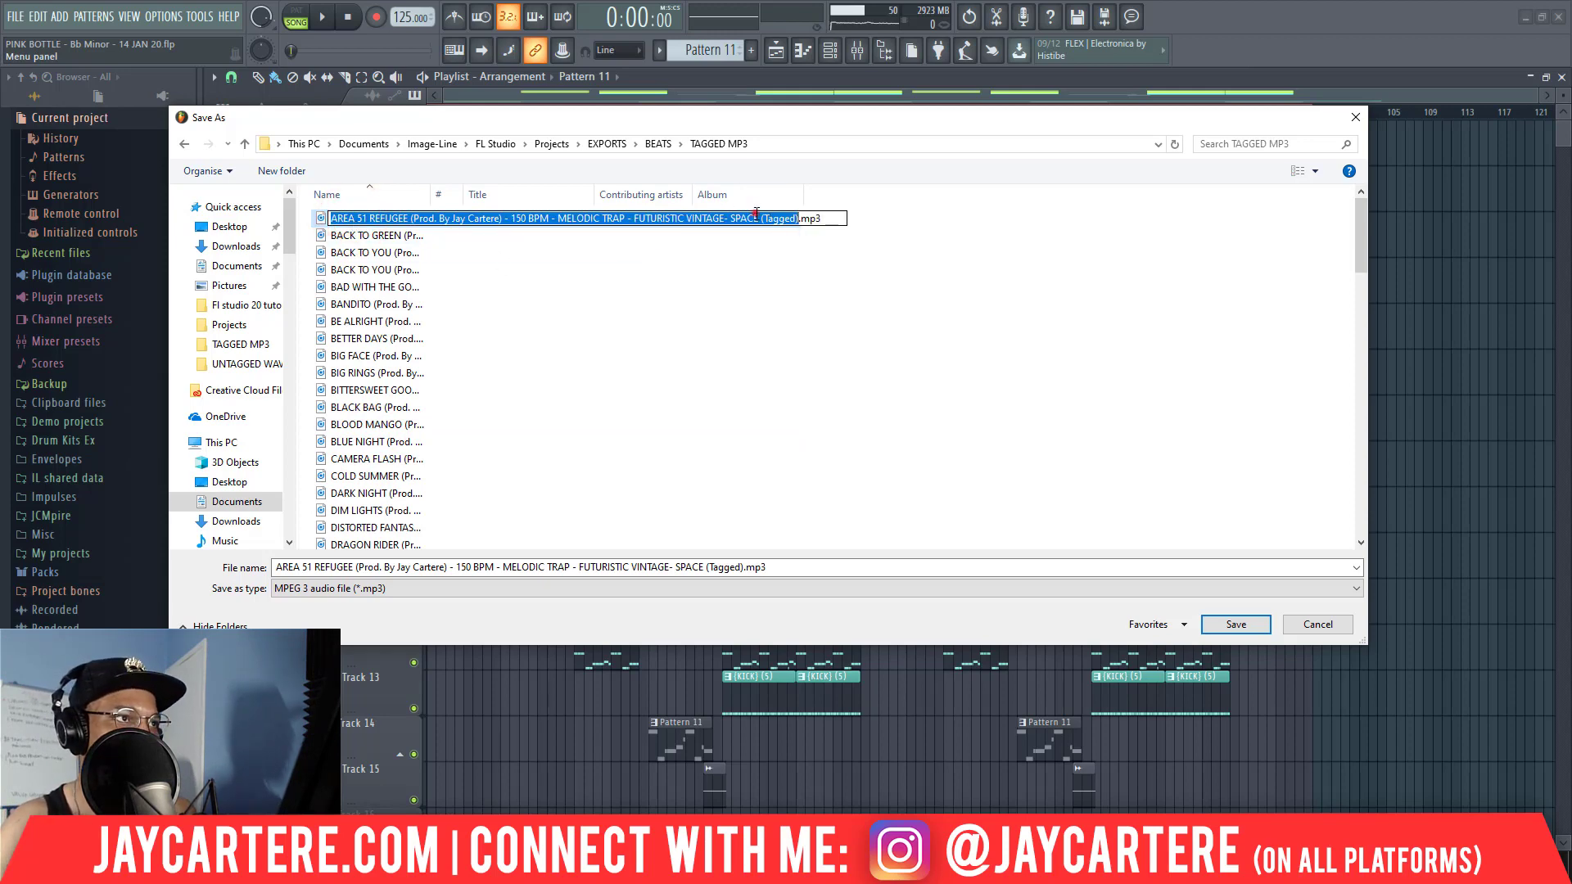
pyautogui.moveTo(760, 218); pyautogui.dragTo(136, 203)
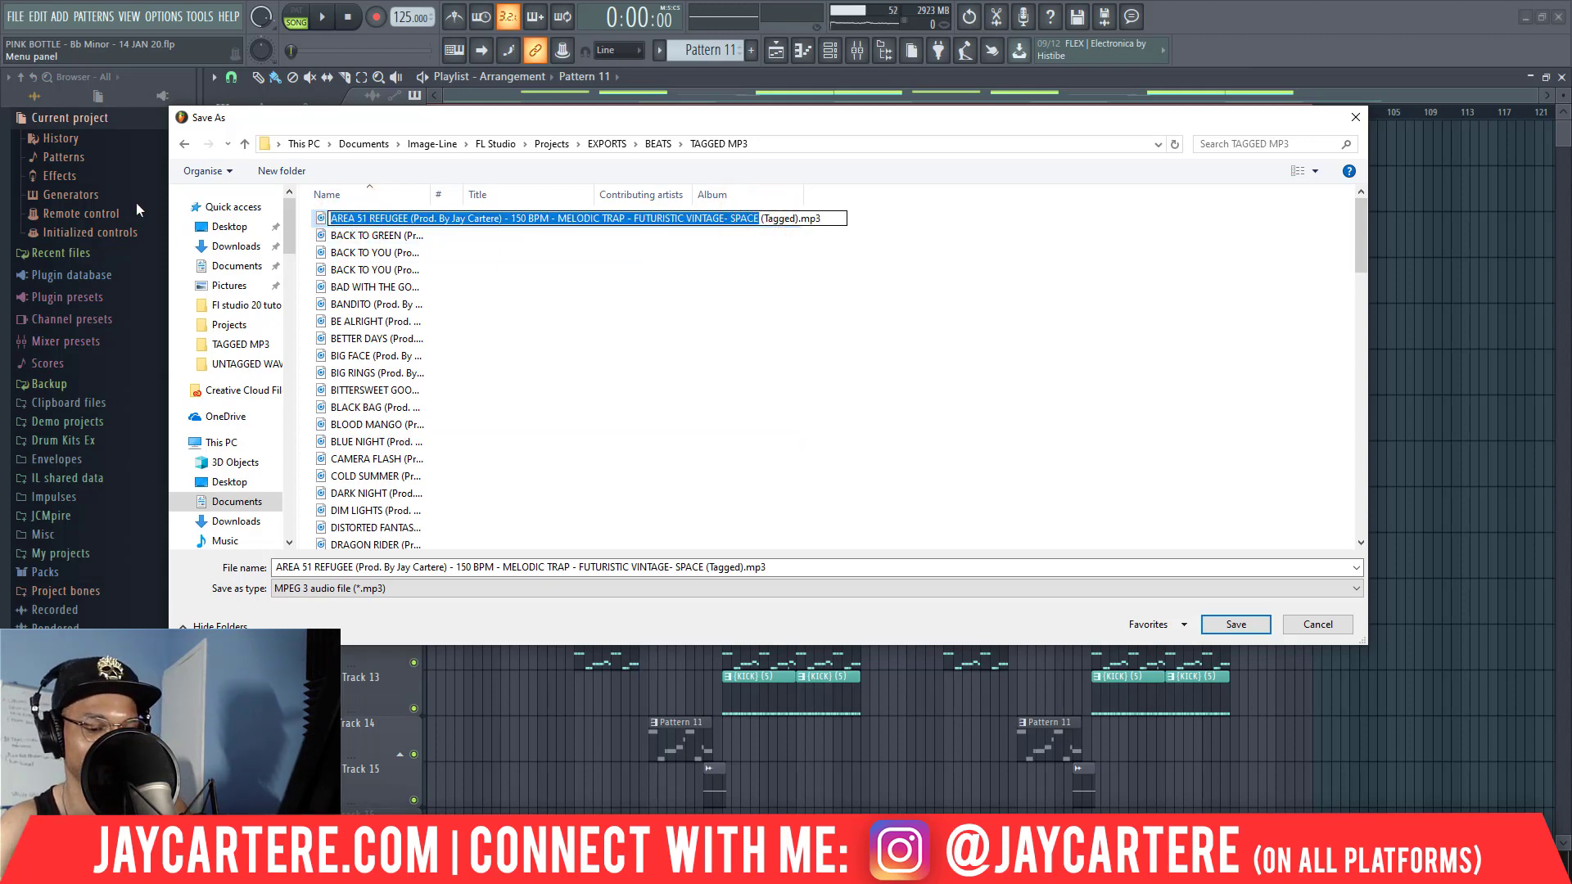
pyautogui.click(390, 236)
pyautogui.click(383, 218)
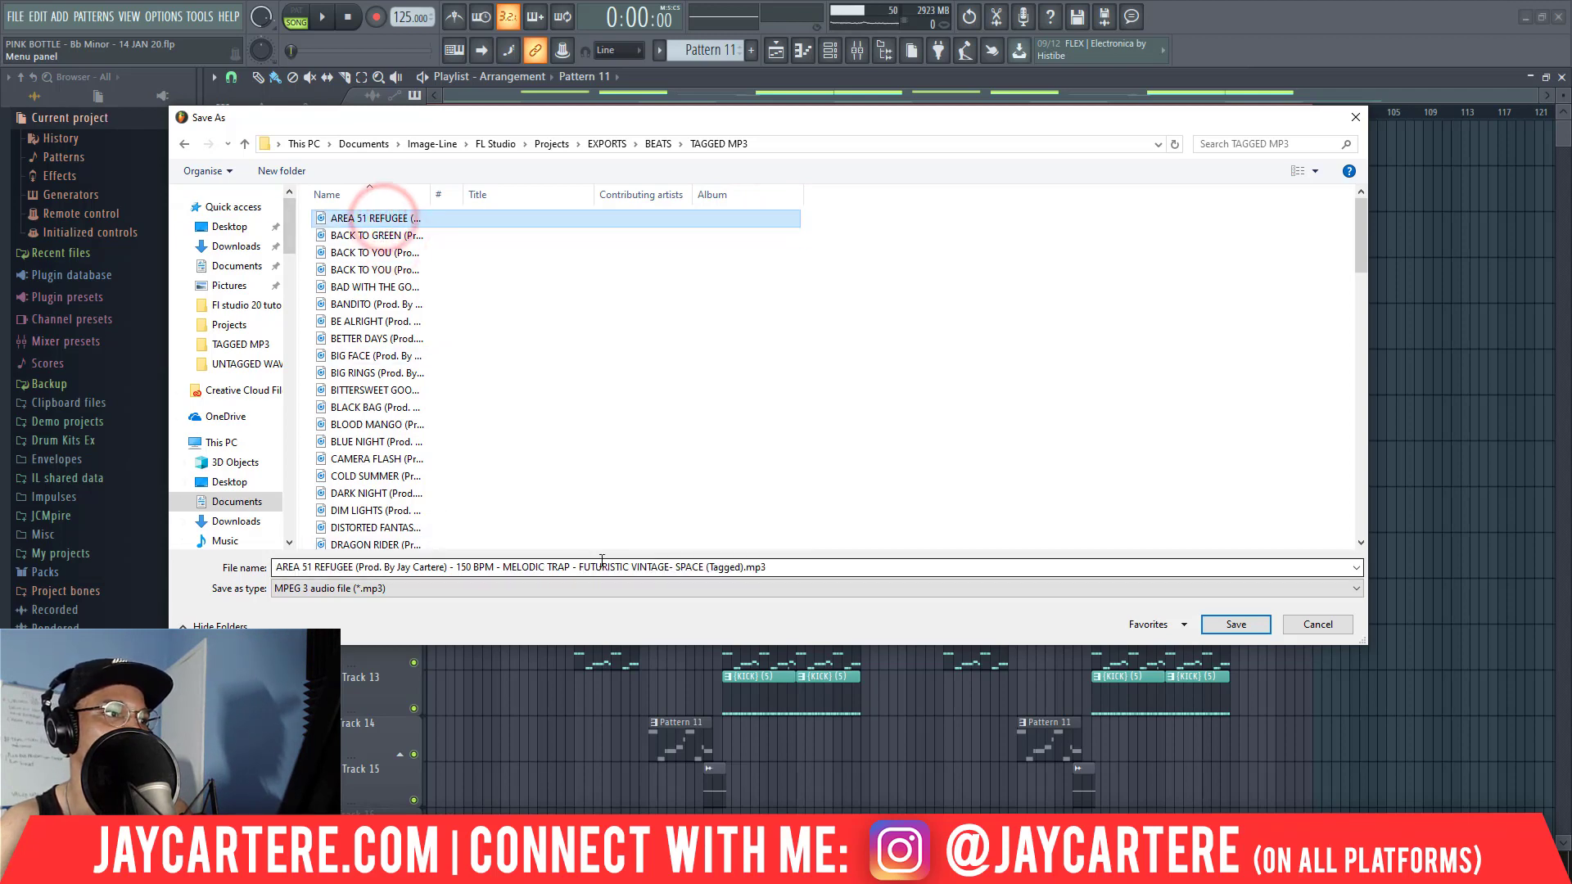
# - Paste the PINK BOTTLE details into the file name, drop '.wav', and save the tagged MP3
pyautogui.click(704, 567)
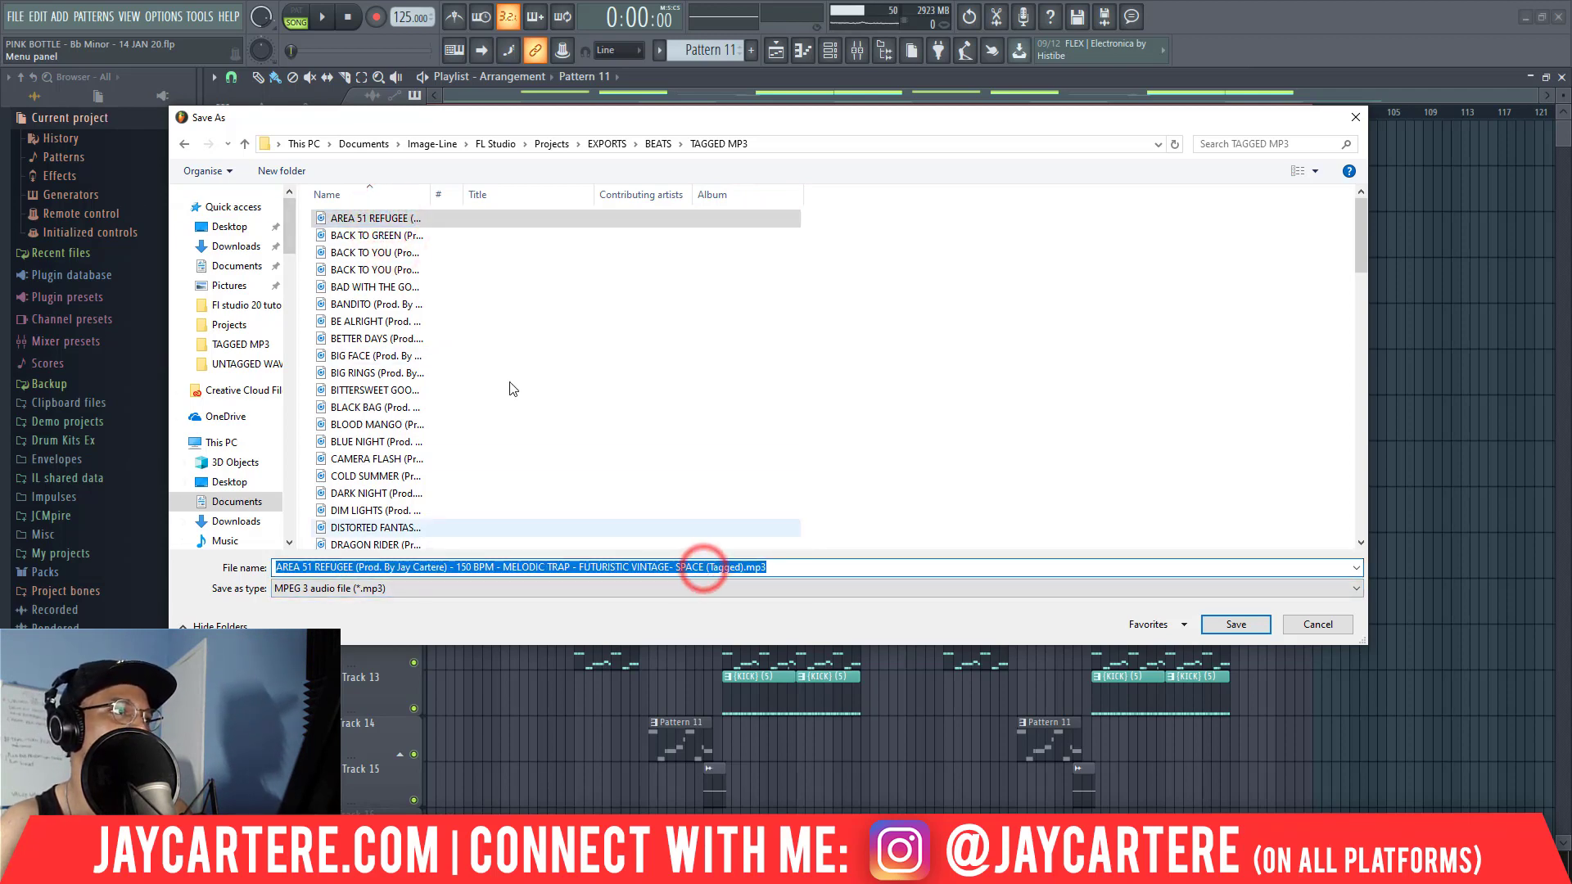
pyautogui.click(704, 566)
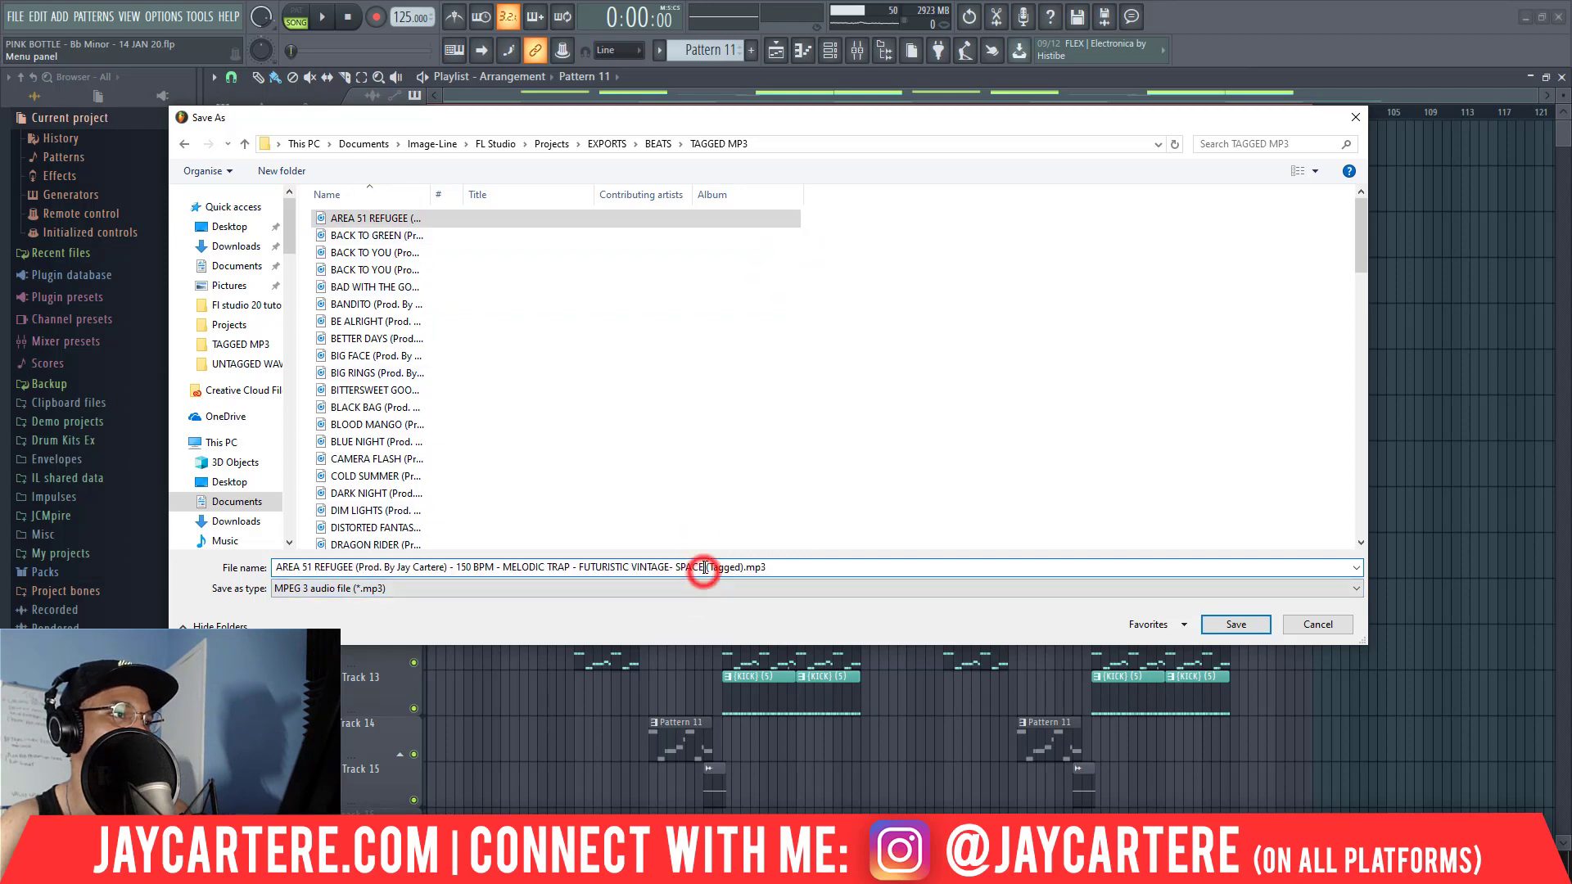
pyautogui.moveTo(704, 566); pyautogui.dragTo(155, 576)
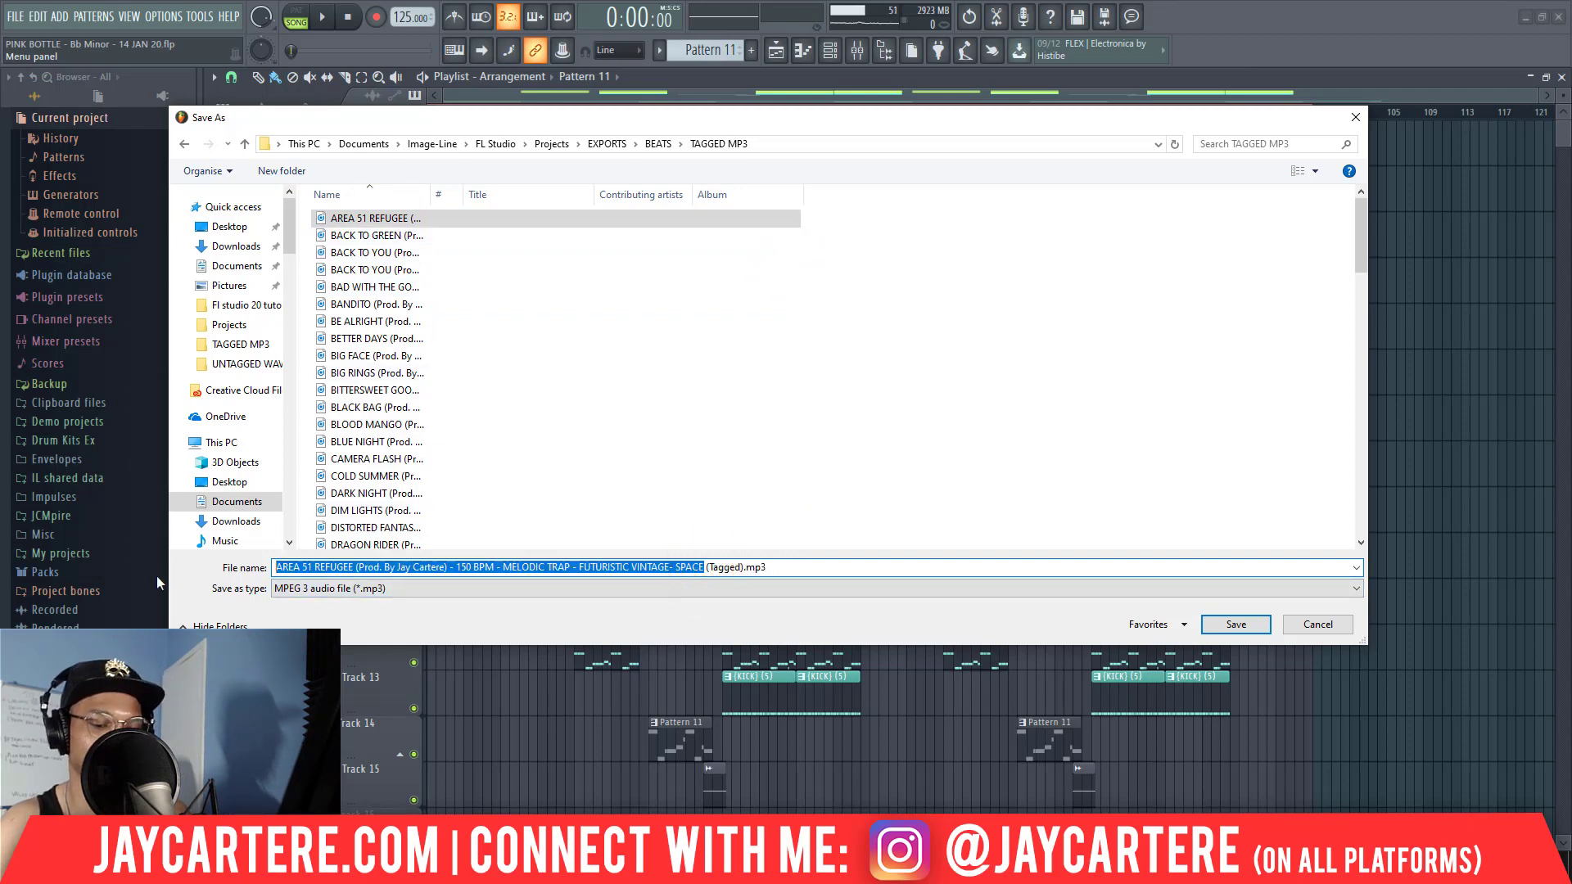
pyautogui.write('PINK BOTTLE (Prod. By Jay Cartere) - 125 BPM - RNB TRAP - AMBIENT.wav')
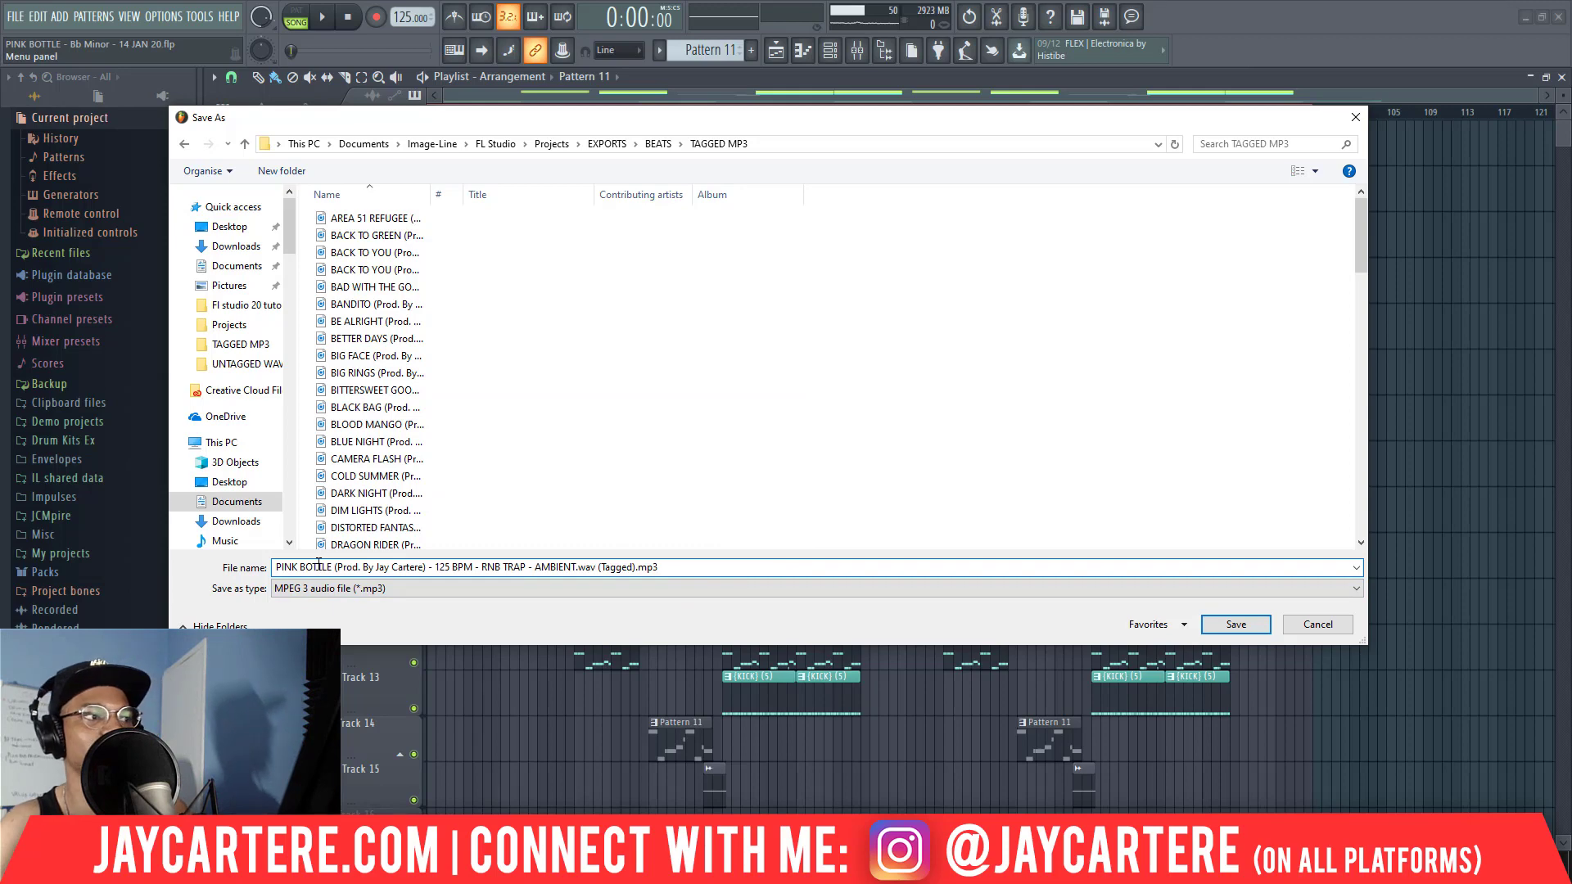
pyautogui.press('BackSpace')
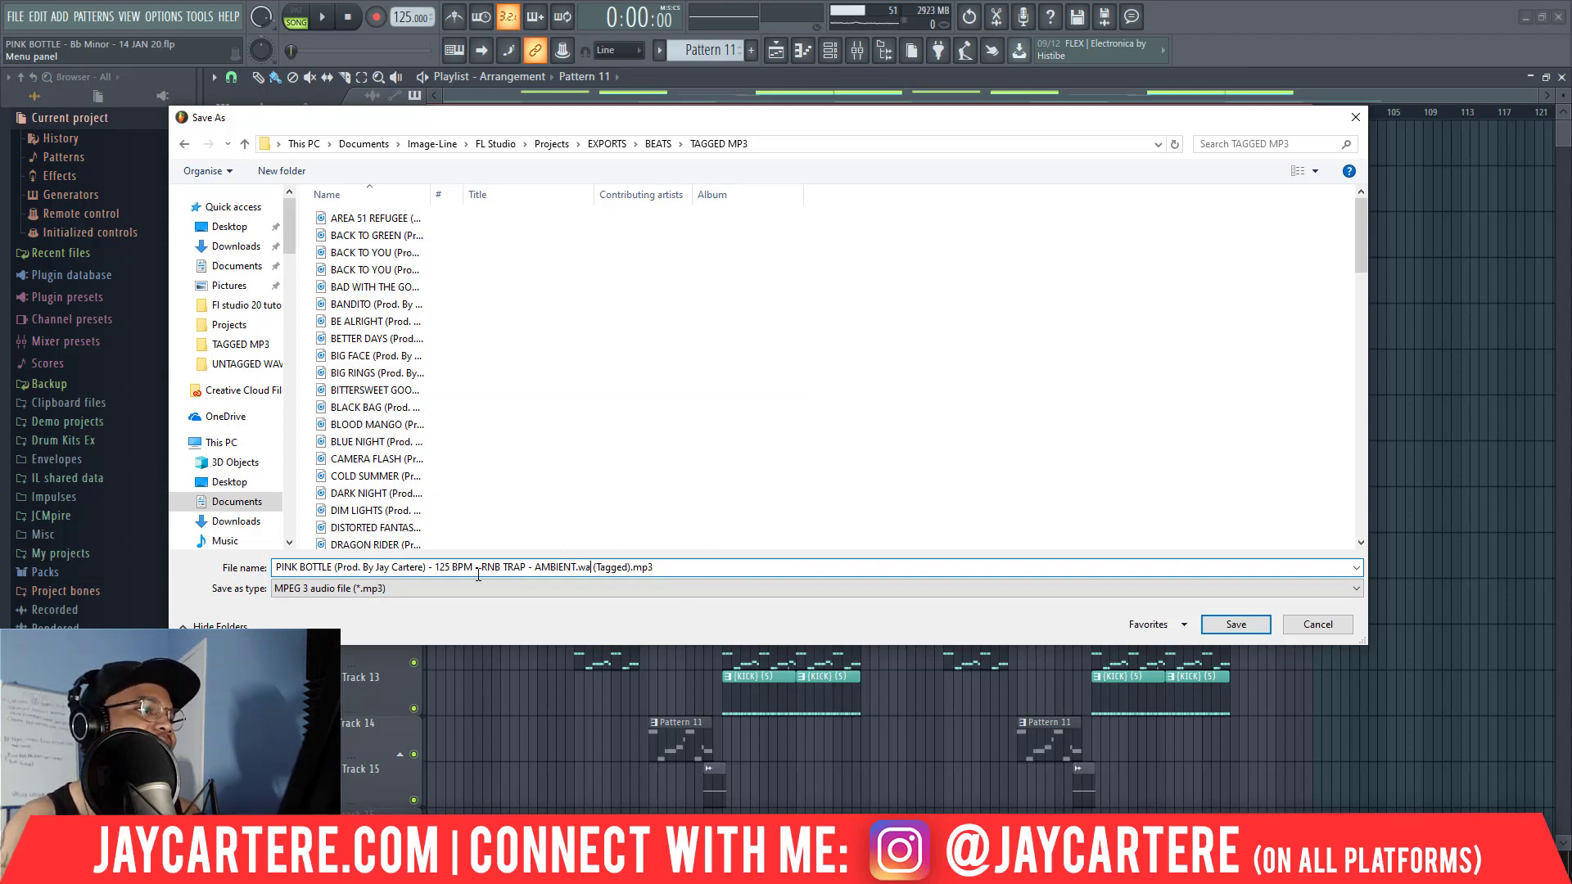
pyautogui.press('BackSpace')
pyautogui.press('BackSpace')
pyautogui.press('BackSpace')
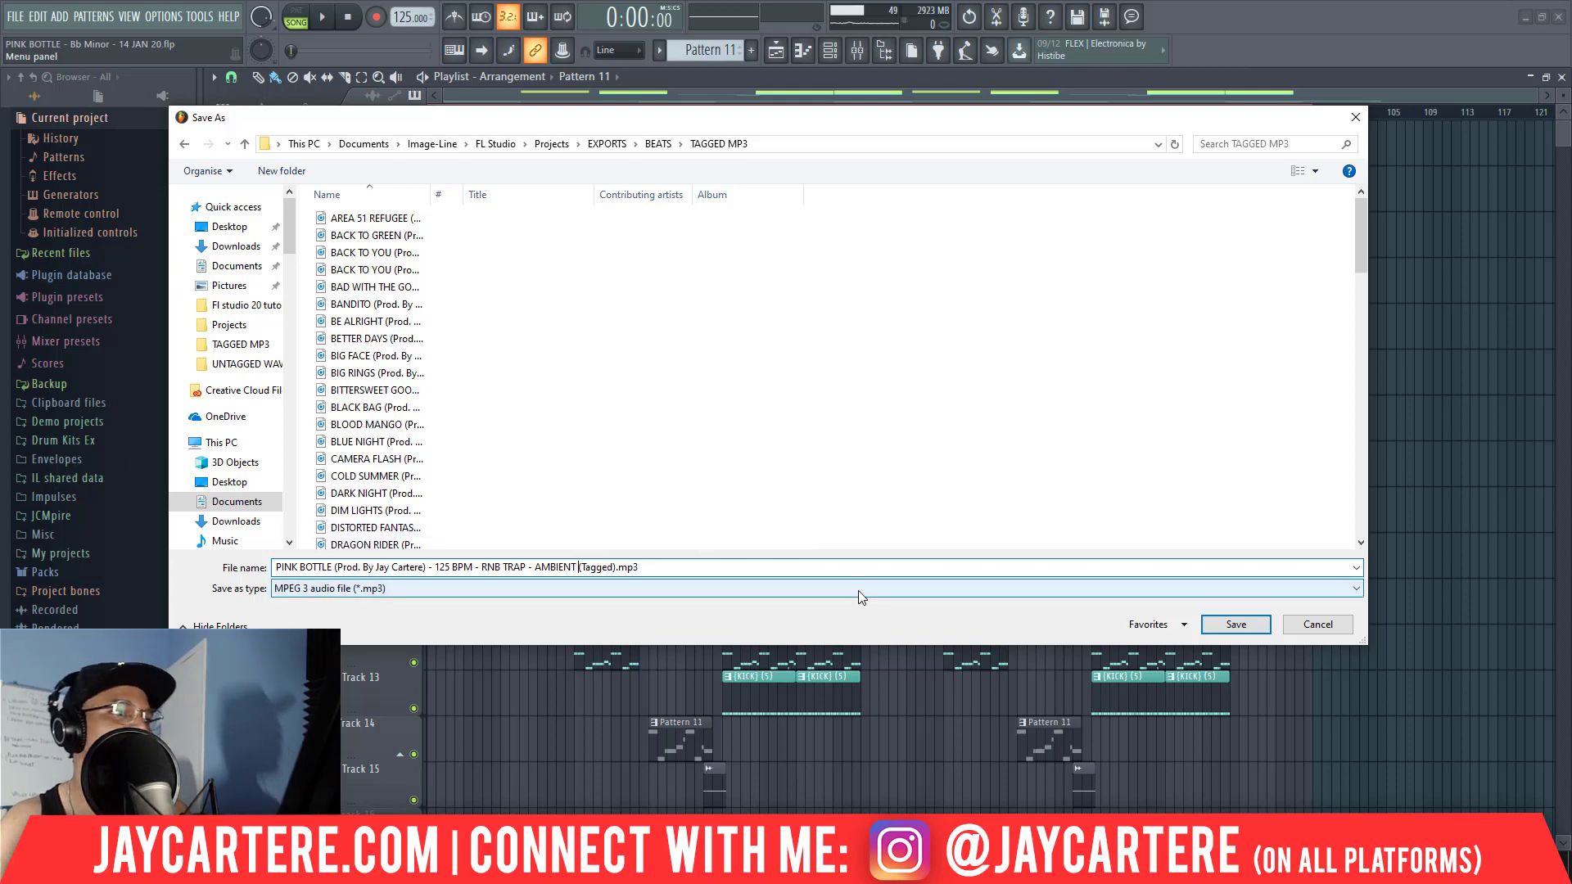
pyautogui.click(1236, 625)
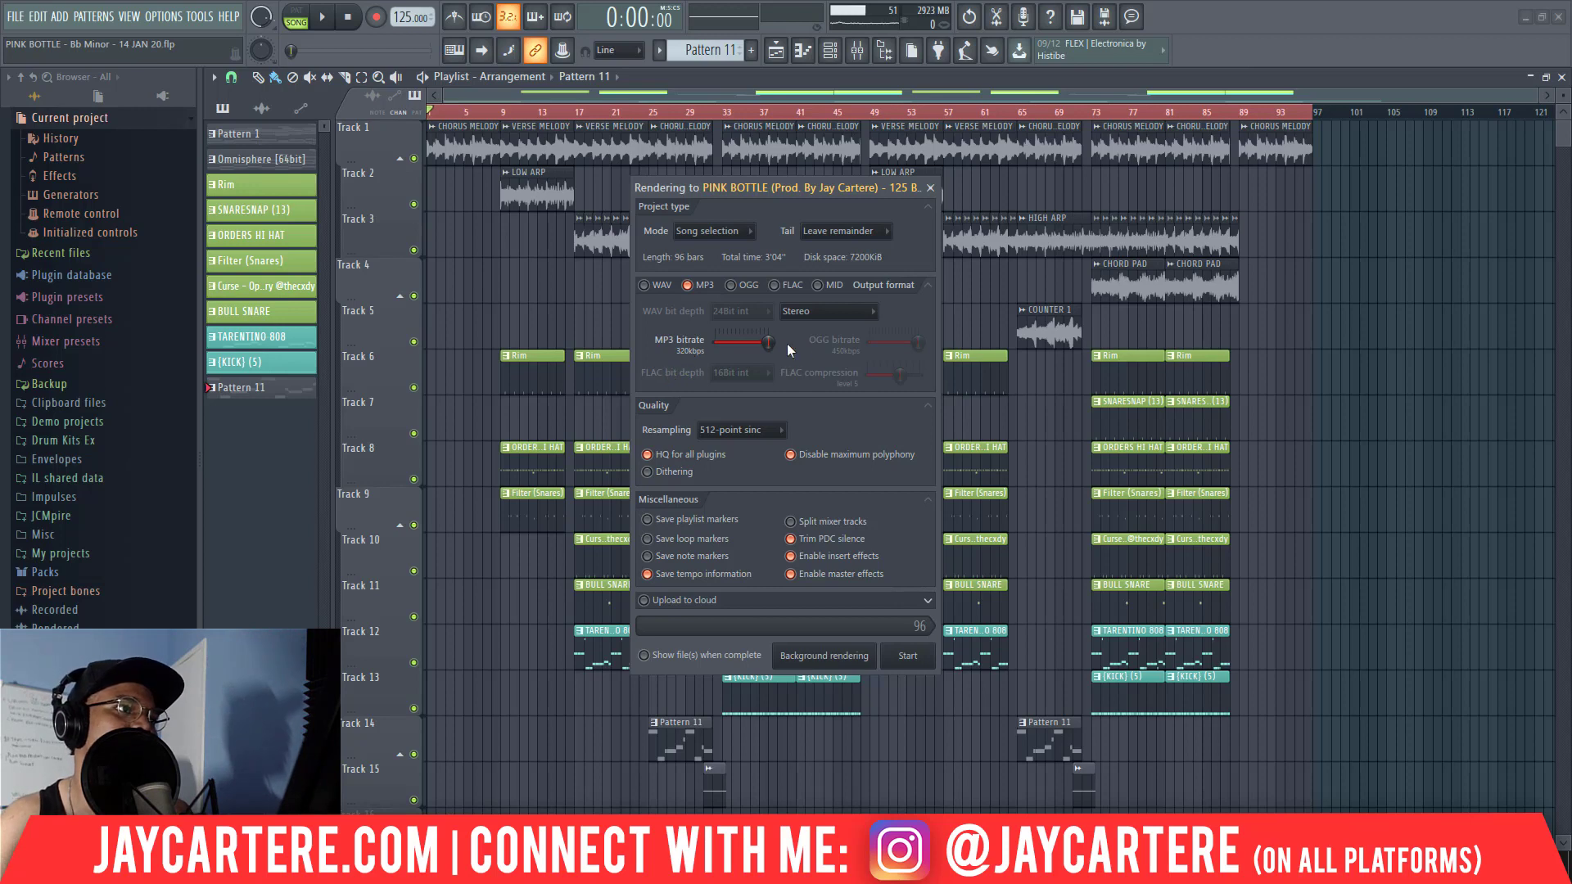
# - Keep the MP3 render output in stereo and finish the tagged export
pyautogui.click(872, 312)
pyautogui.click(871, 312)
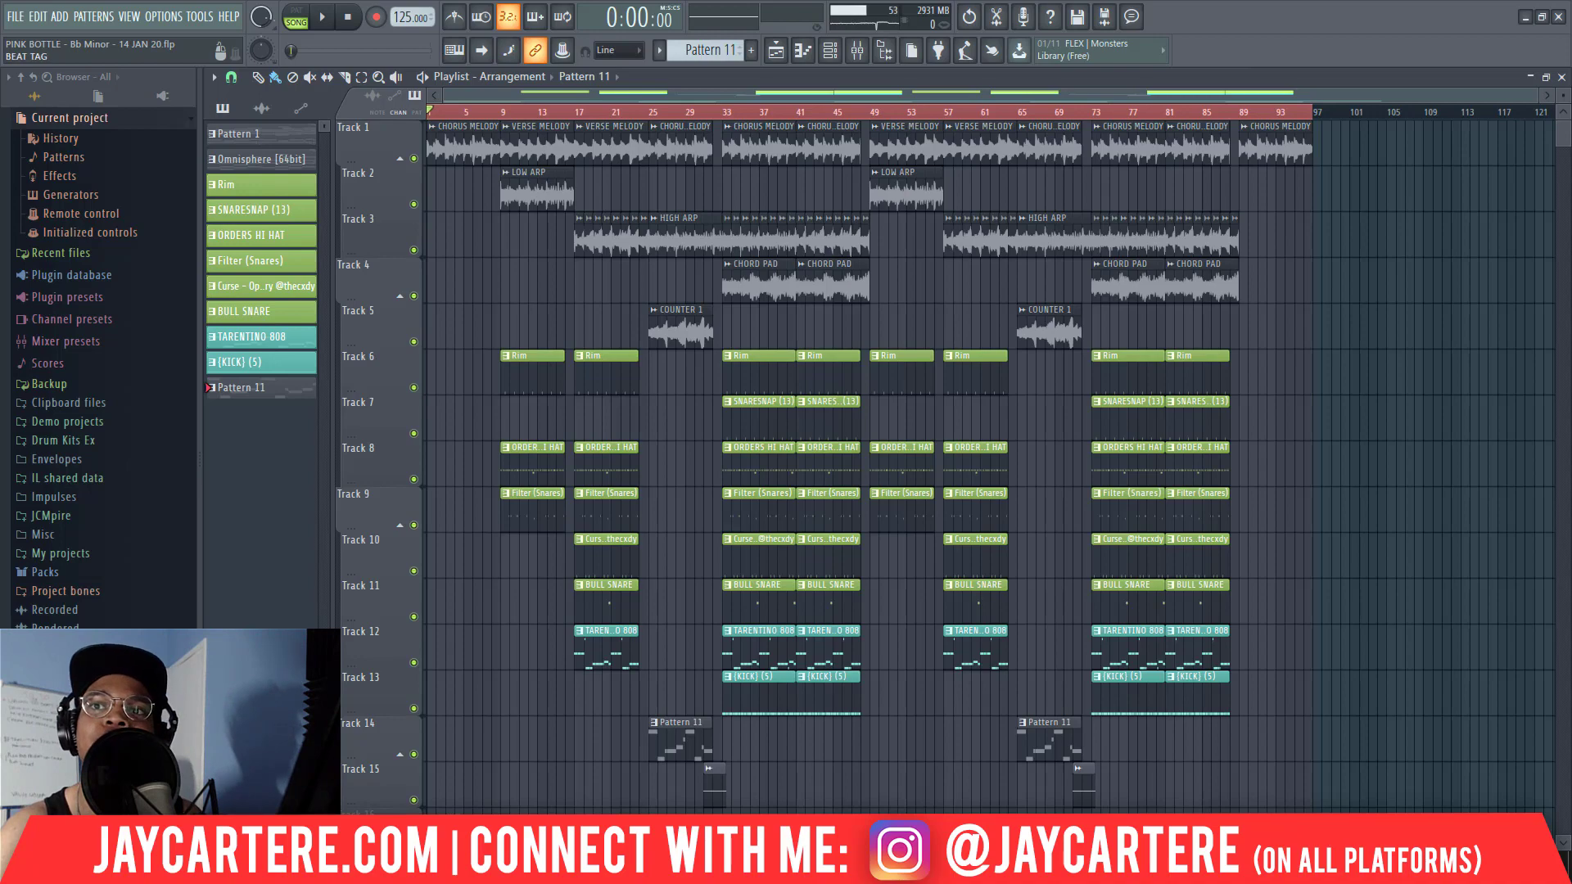
# - Open the mixer with F9 and position it over the playlist with all inserts visible
pyautogui.press('F9')
pyautogui.moveTo(968, 144); pyautogui.dragTo(889, 95)
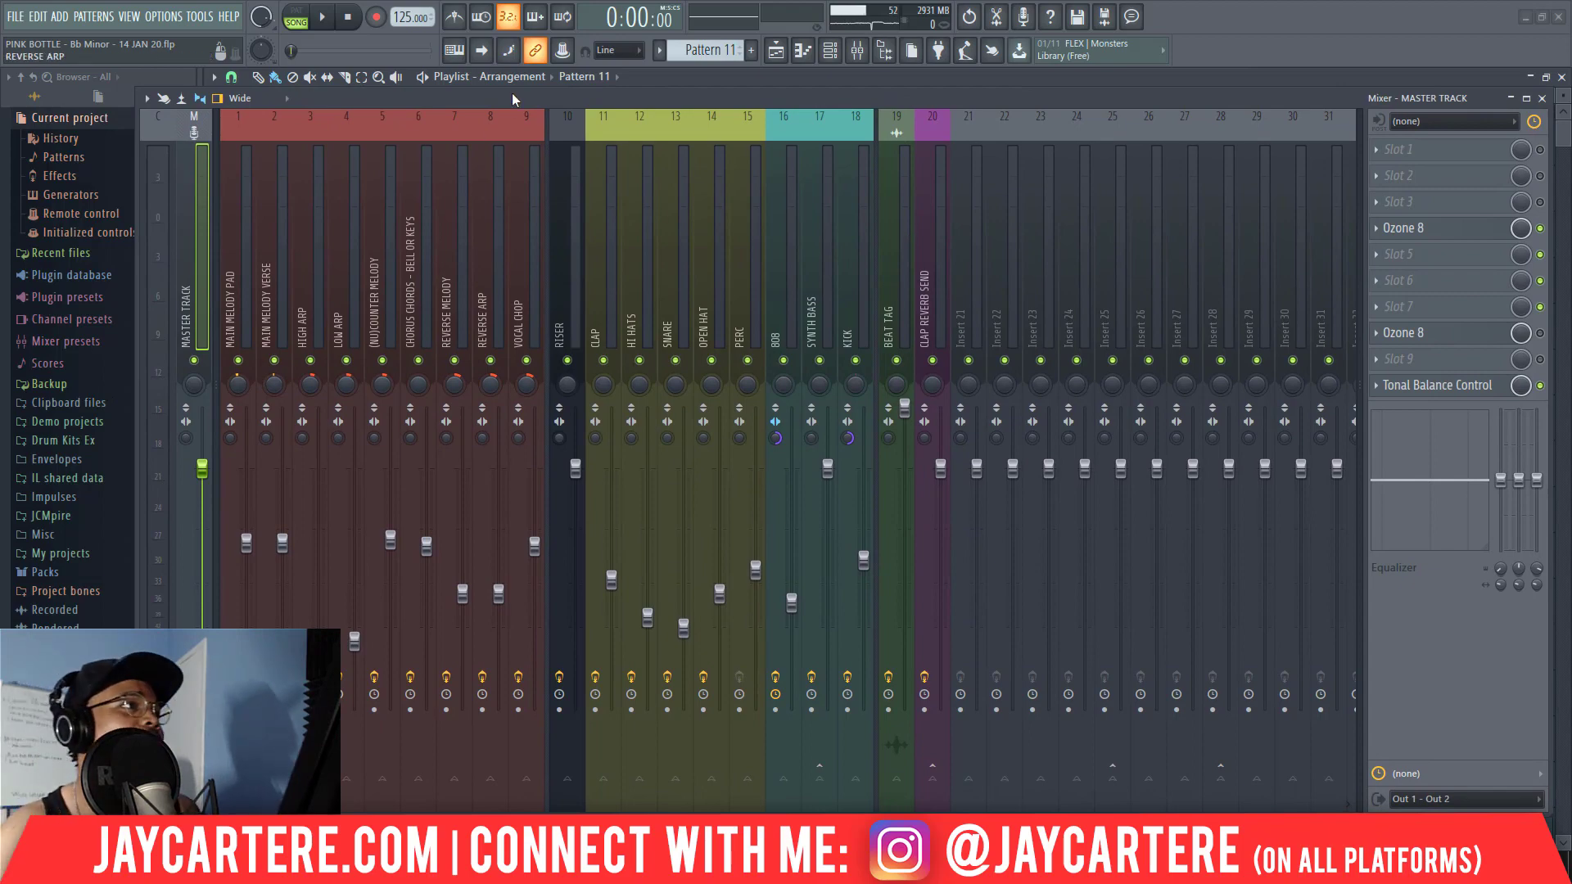
pyautogui.moveTo(514, 99); pyautogui.dragTo(492, 294)
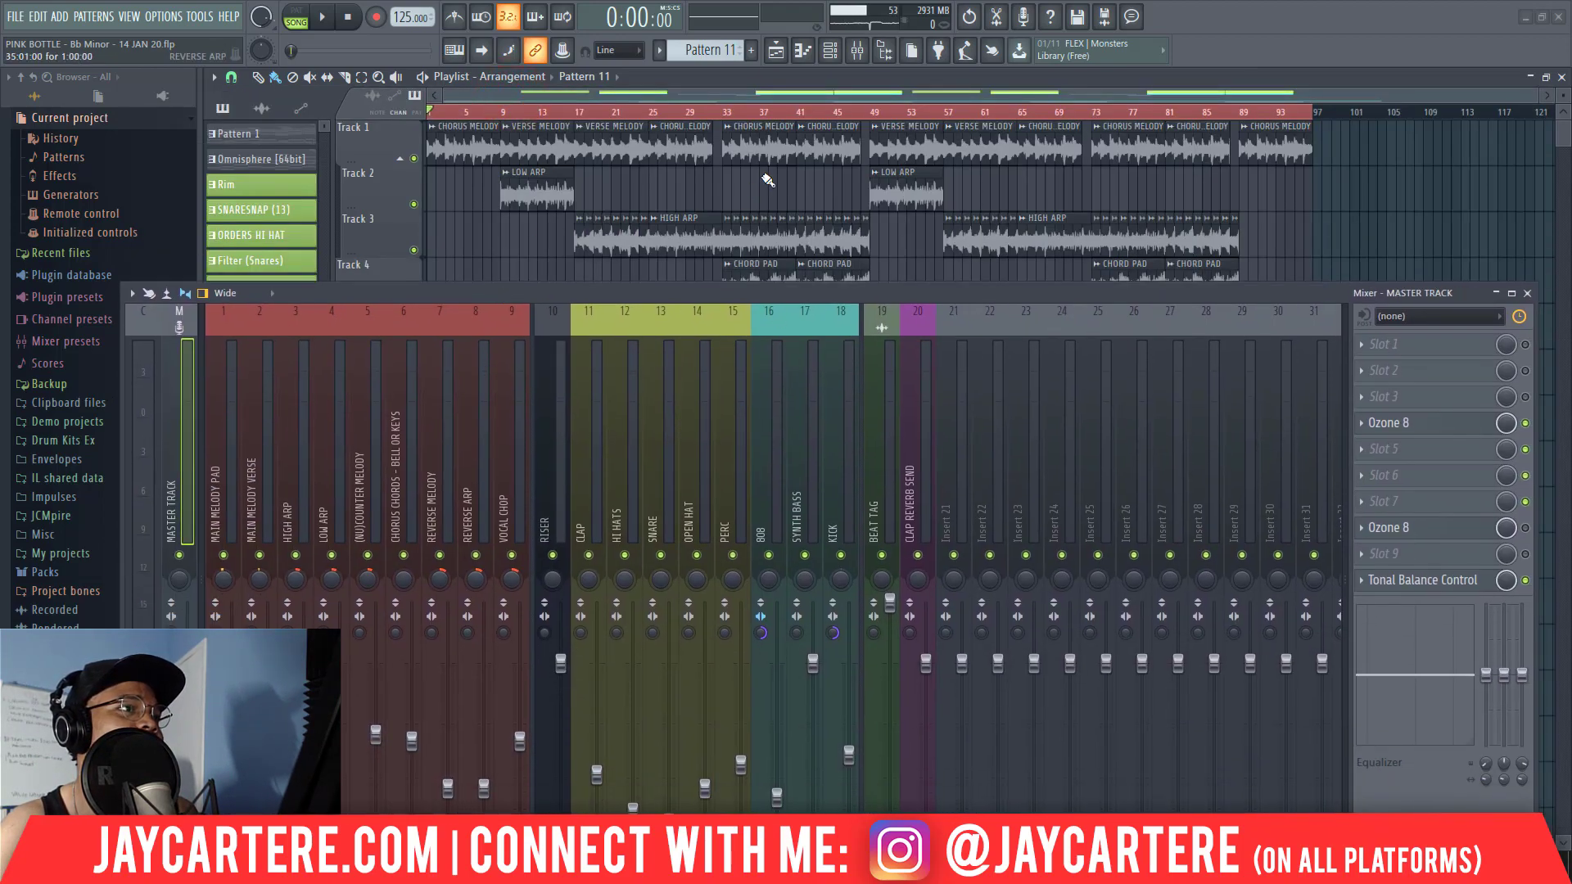
pyautogui.moveTo(721, 294); pyautogui.dragTo(741, 169)
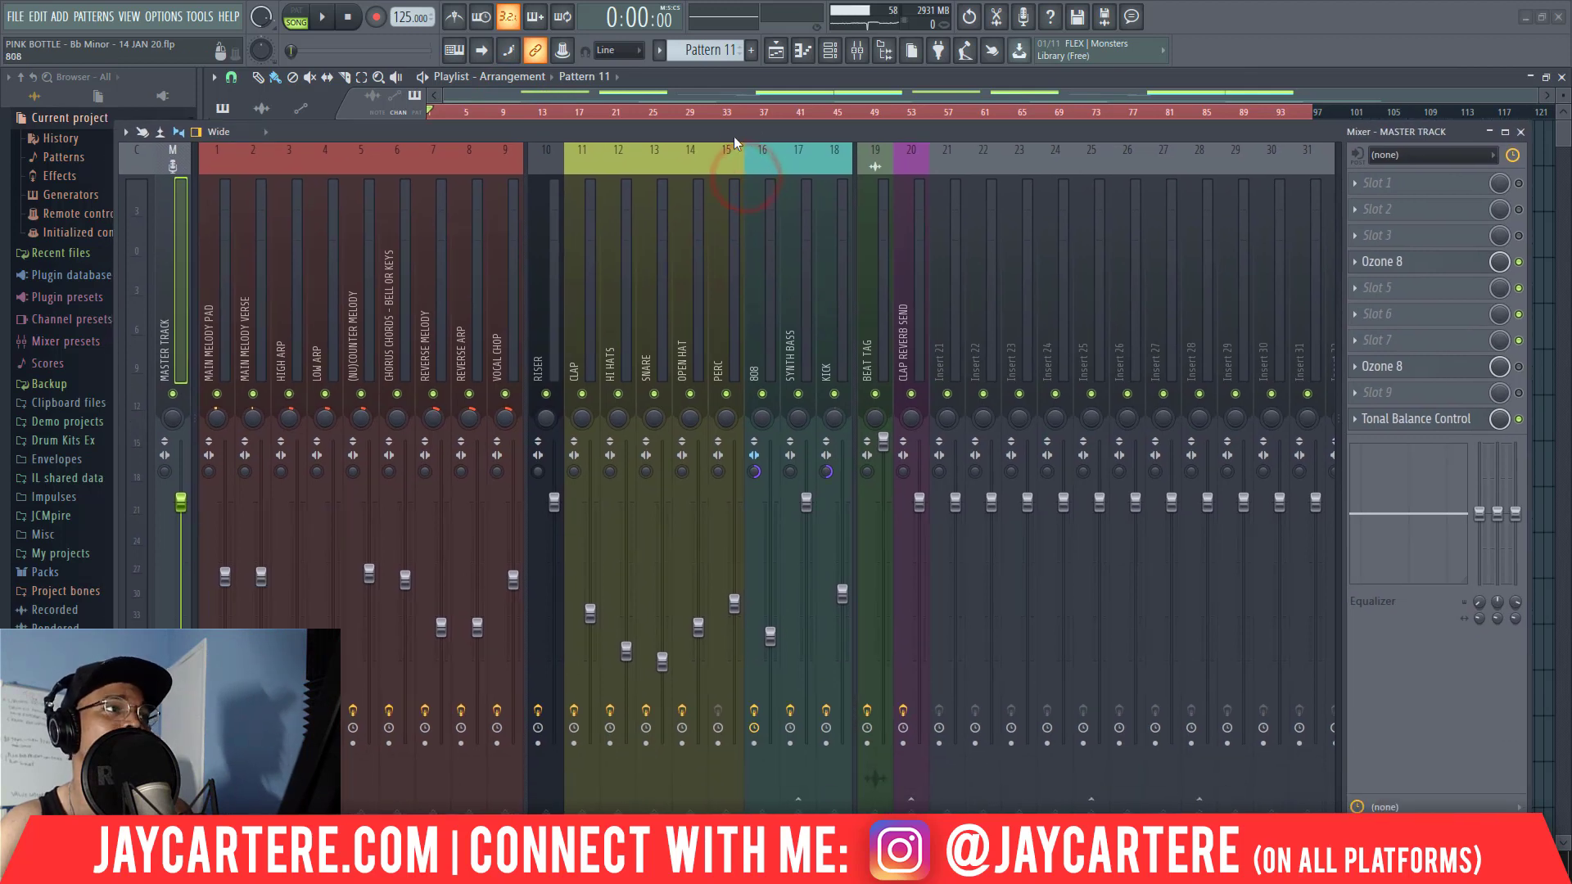
pyautogui.moveTo(588, 126); pyautogui.dragTo(578, 81)
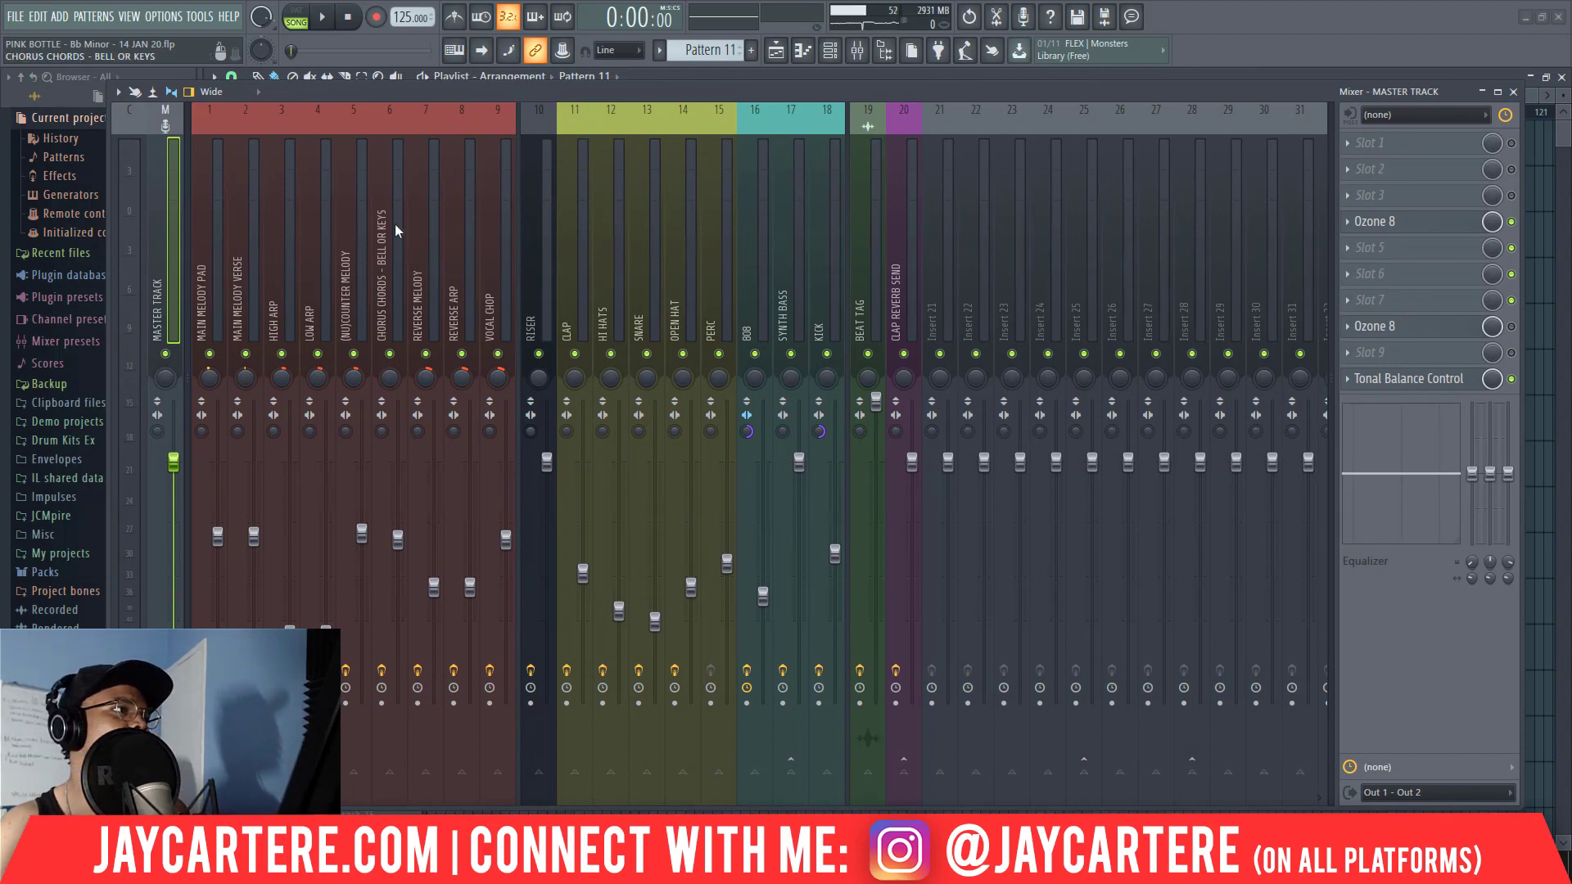
# - Review effects on the melody inserts: MAIN MELODY VERSE, PAD, LOW ARP, HIGH ARP, REVERSE ARP/MELODY
pyautogui.click(233, 238)
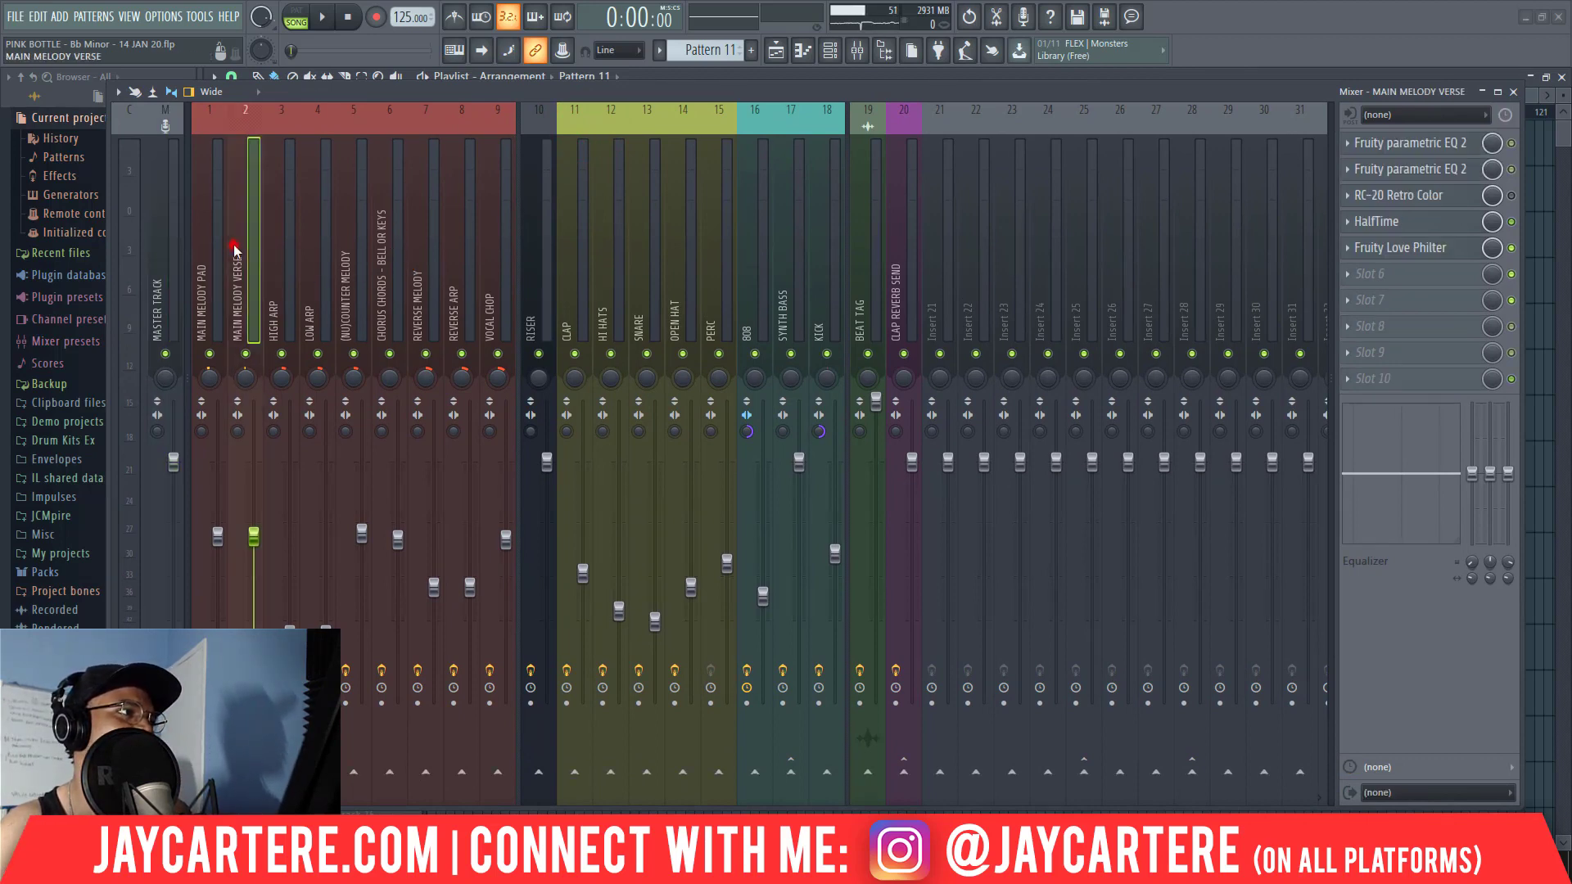
pyautogui.click(314, 287)
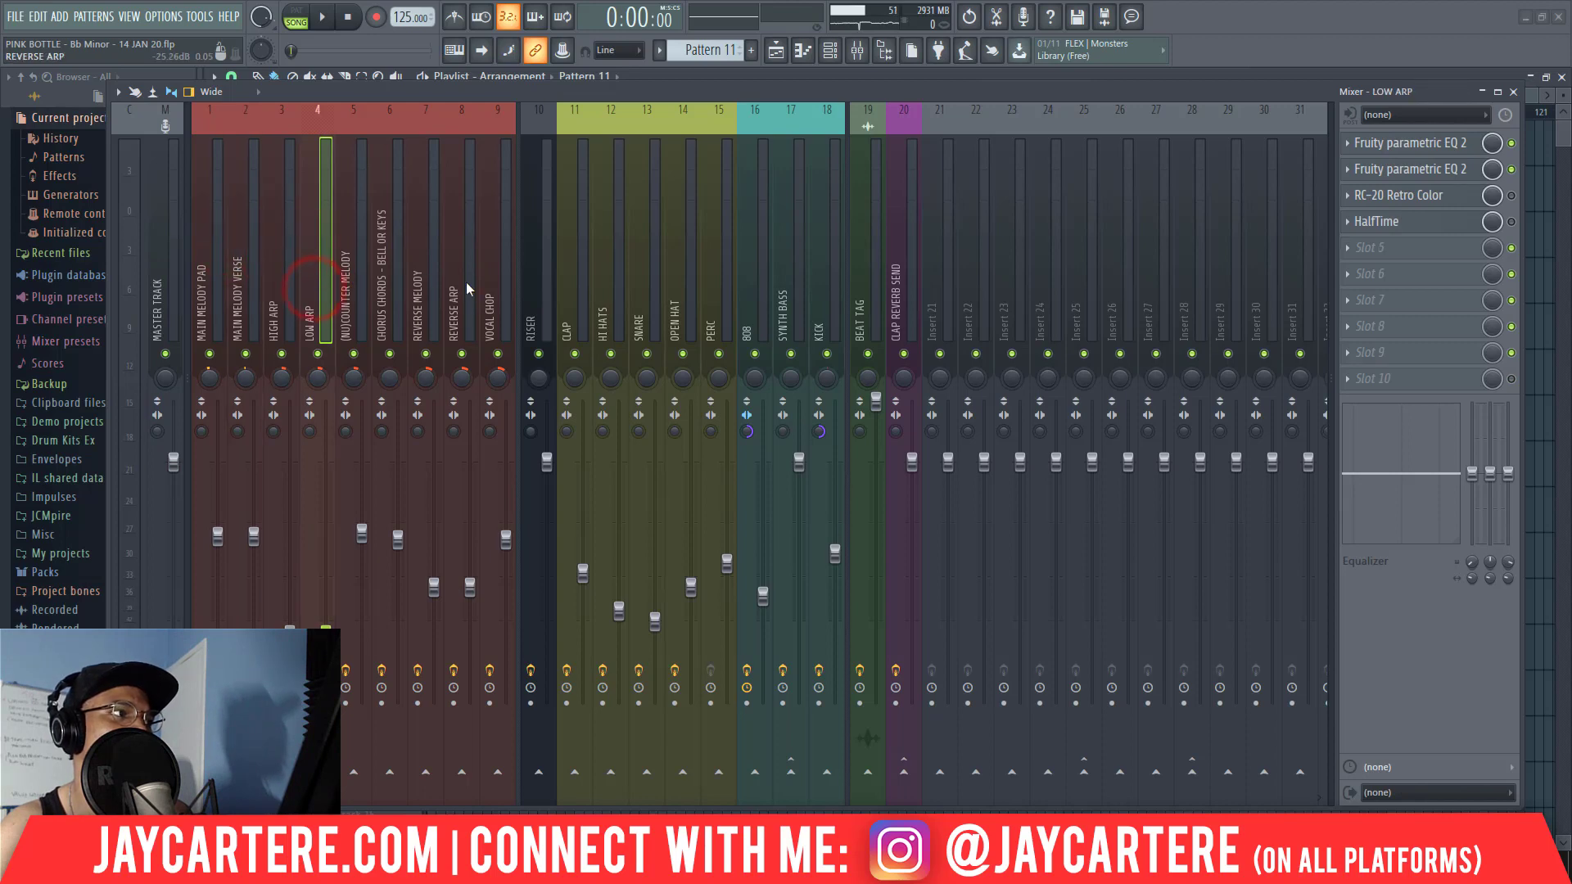
pyautogui.click(463, 282)
pyautogui.click(419, 258)
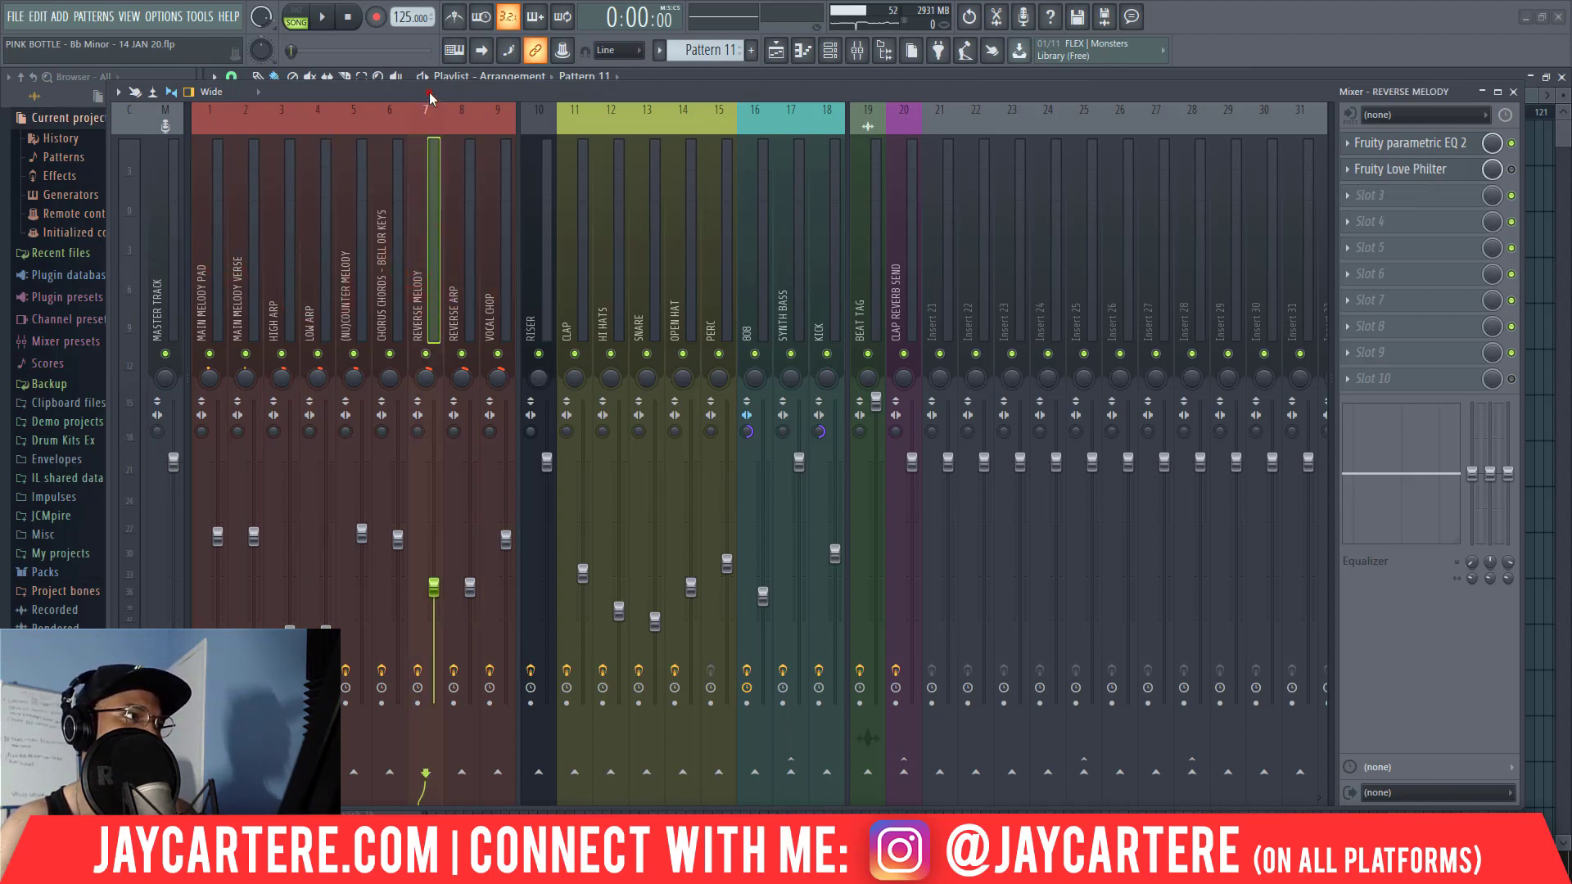
pyautogui.moveTo(429, 96); pyautogui.dragTo(438, 111)
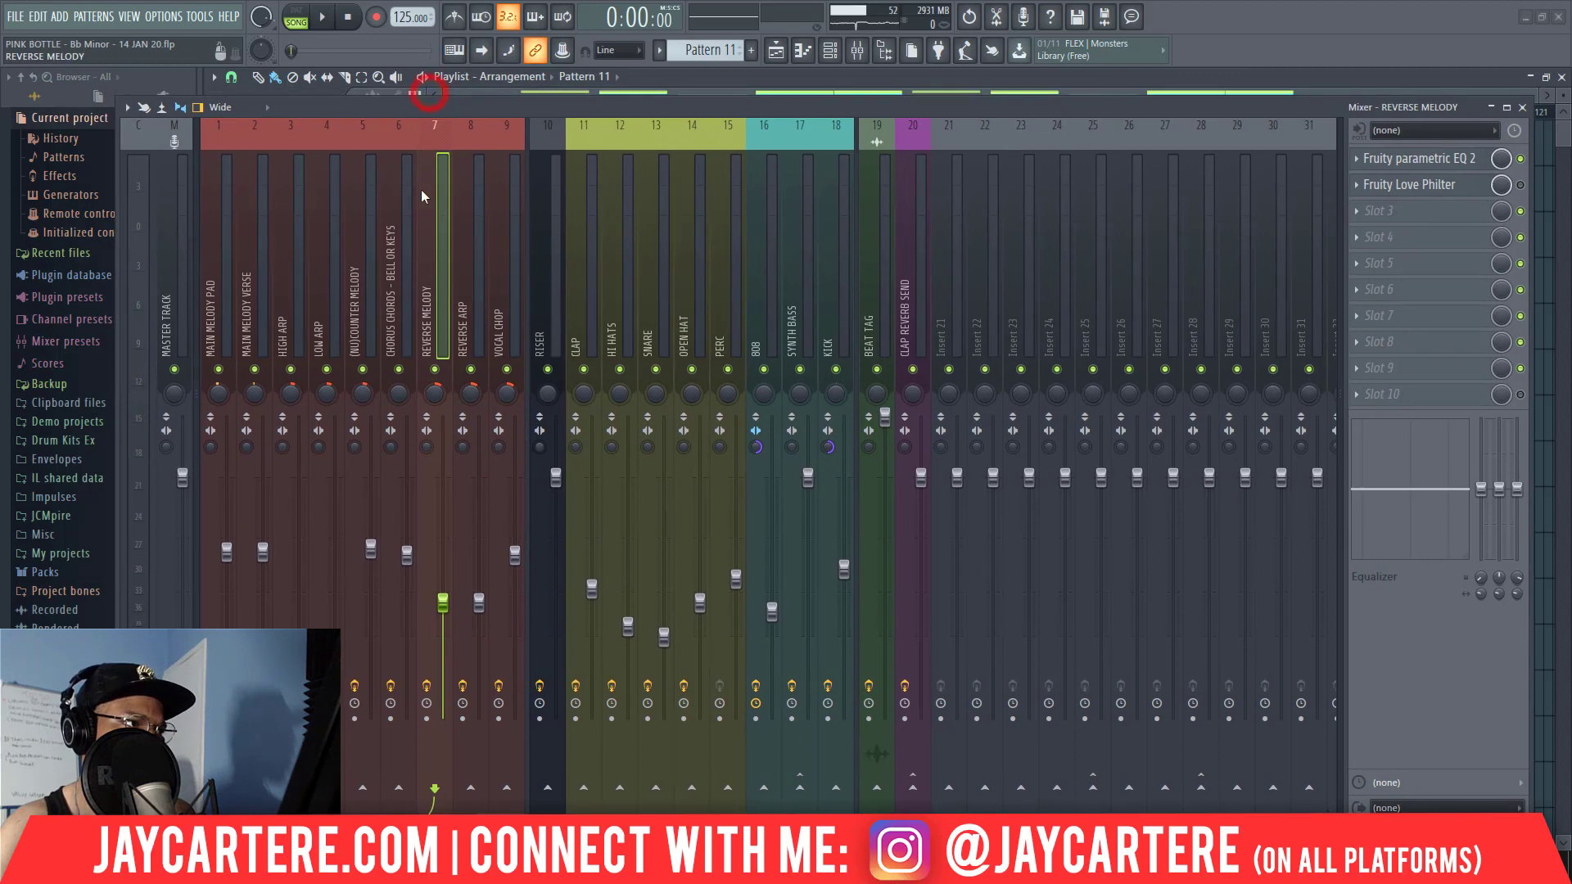
pyautogui.click(316, 303)
pyautogui.click(287, 304)
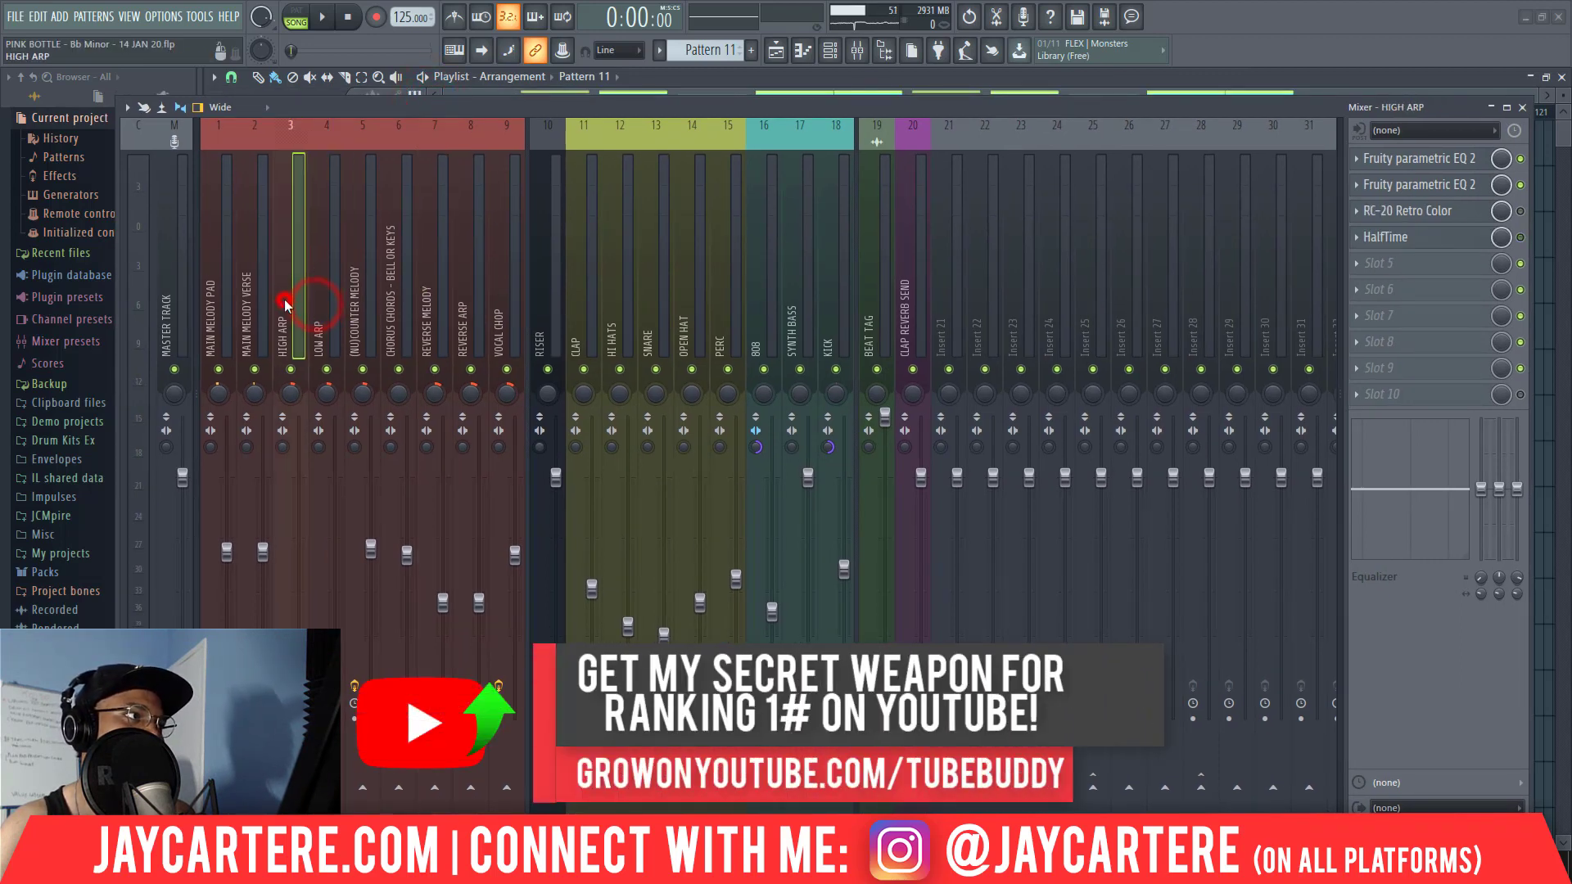
pyautogui.click(239, 285)
pyautogui.click(215, 288)
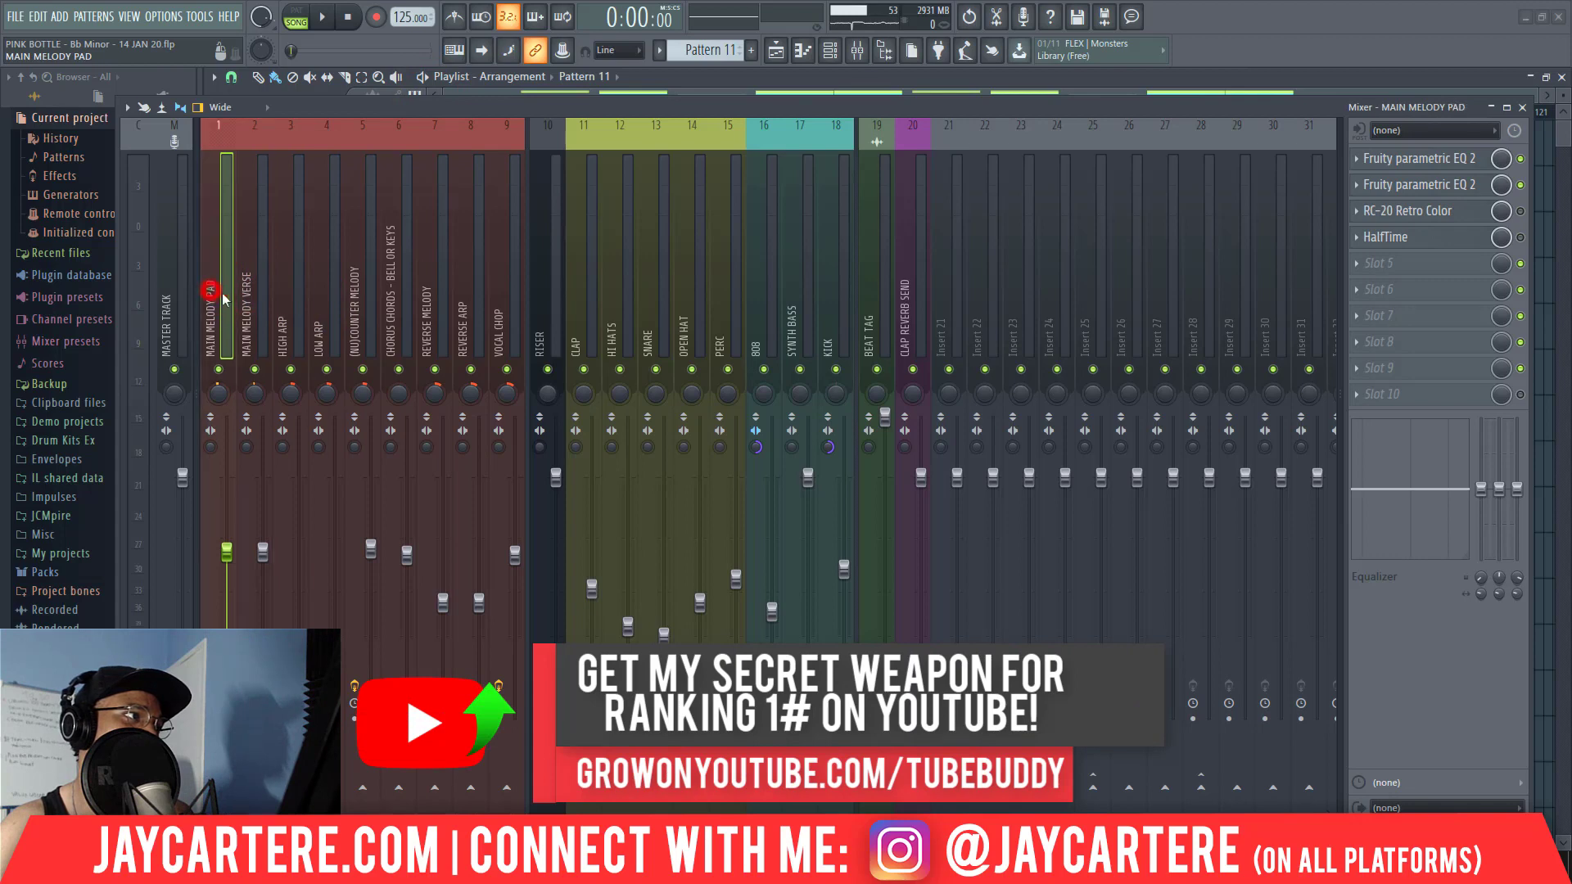
pyautogui.click(238, 286)
# - Bring up the rename field for mixer insert 9, VOCAL CHOP
pyautogui.moveTo(374, 105)
pyautogui.mouseDown()
pyautogui.moveTo(556, 383)
pyautogui.moveTo(387, 163)
pyautogui.moveTo(344, 144)
pyautogui.moveTo(383, 96)
pyautogui.mouseUp()
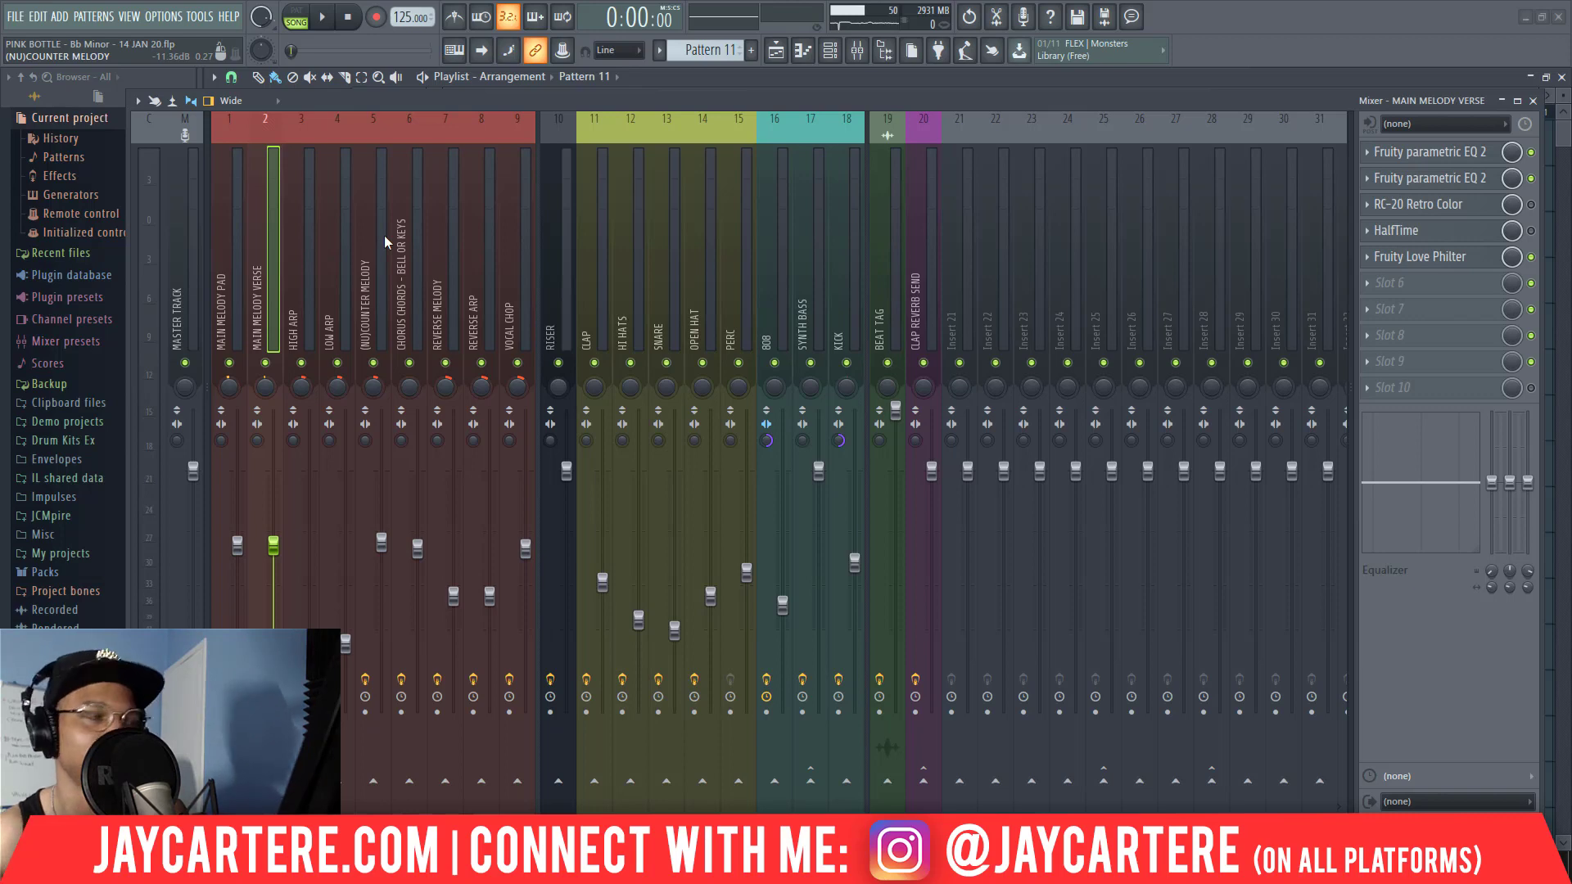
pyautogui.moveTo(449, 100); pyautogui.dragTo(484, 87)
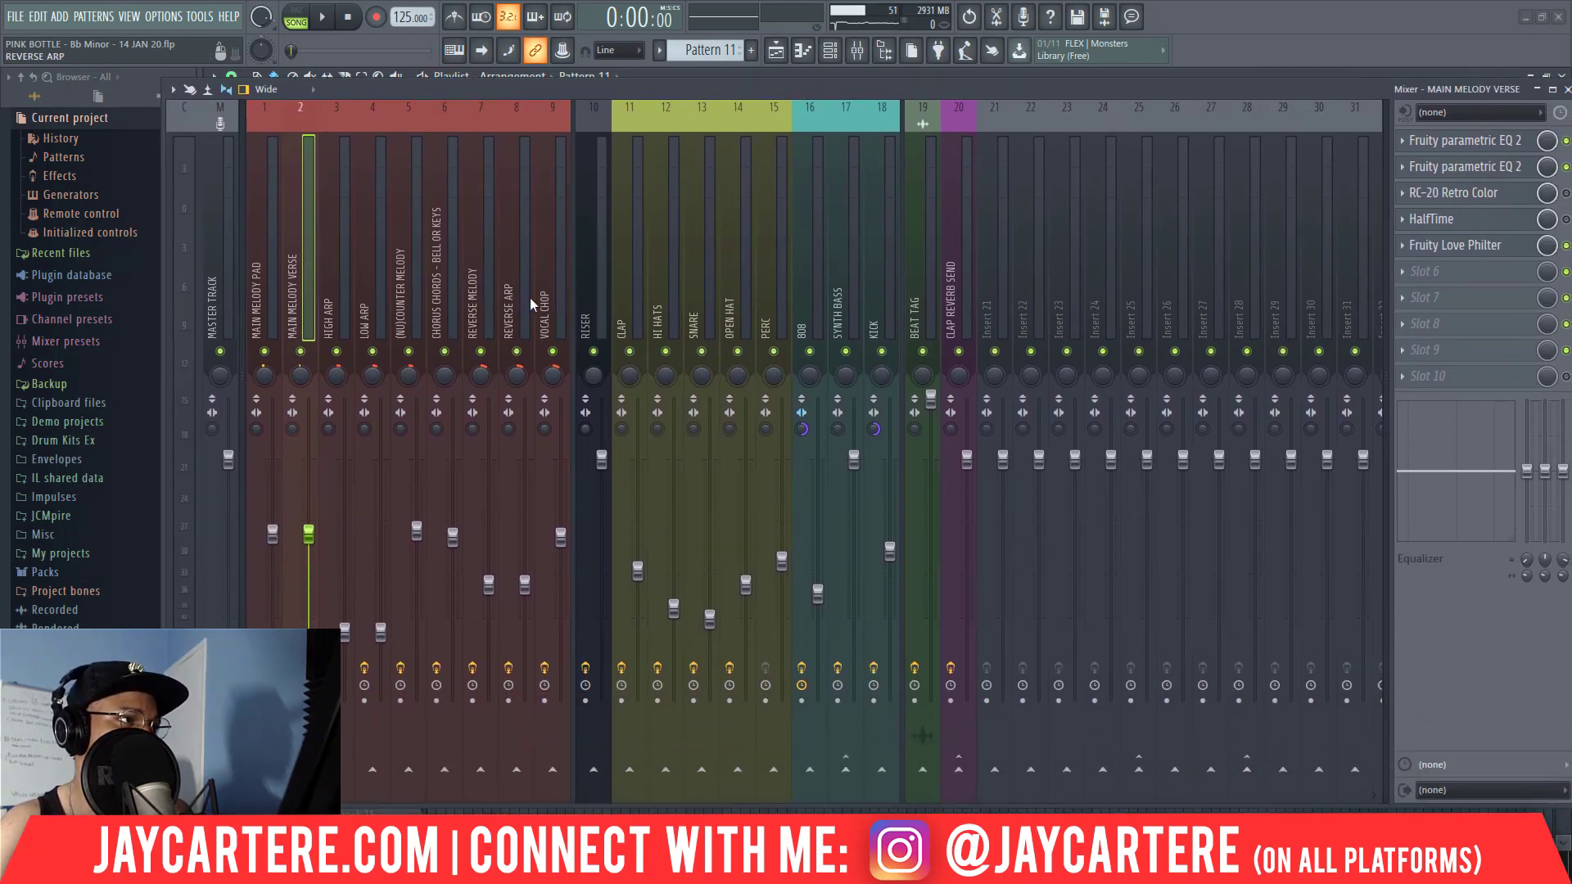
pyautogui.moveTo(675, 92); pyautogui.dragTo(686, 105)
pyautogui.rightClick(557, 283)
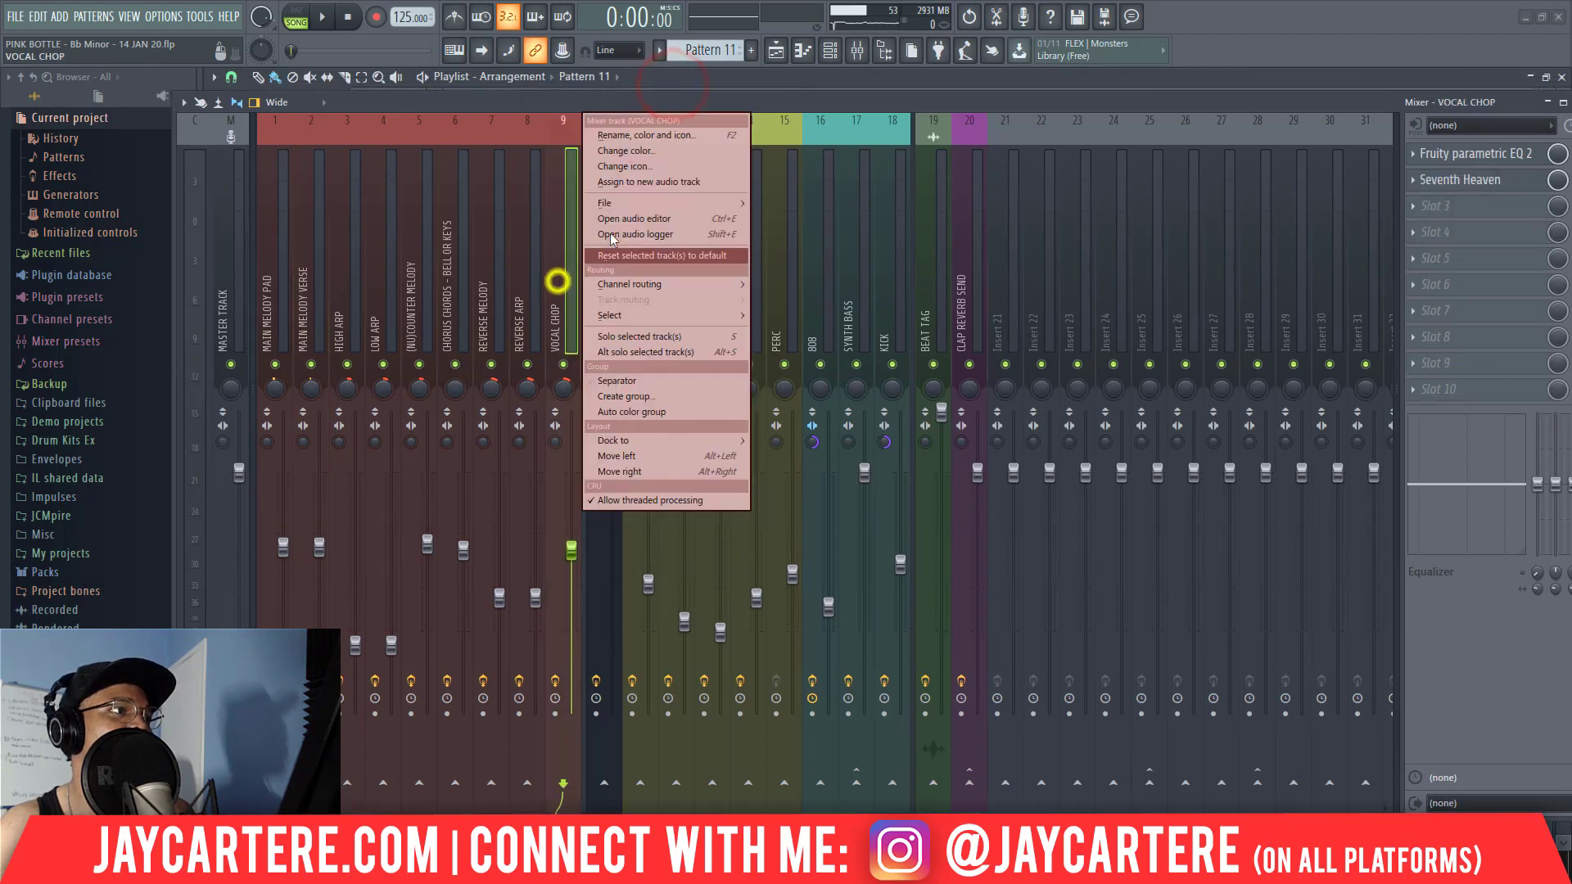
pyautogui.click(630, 136)
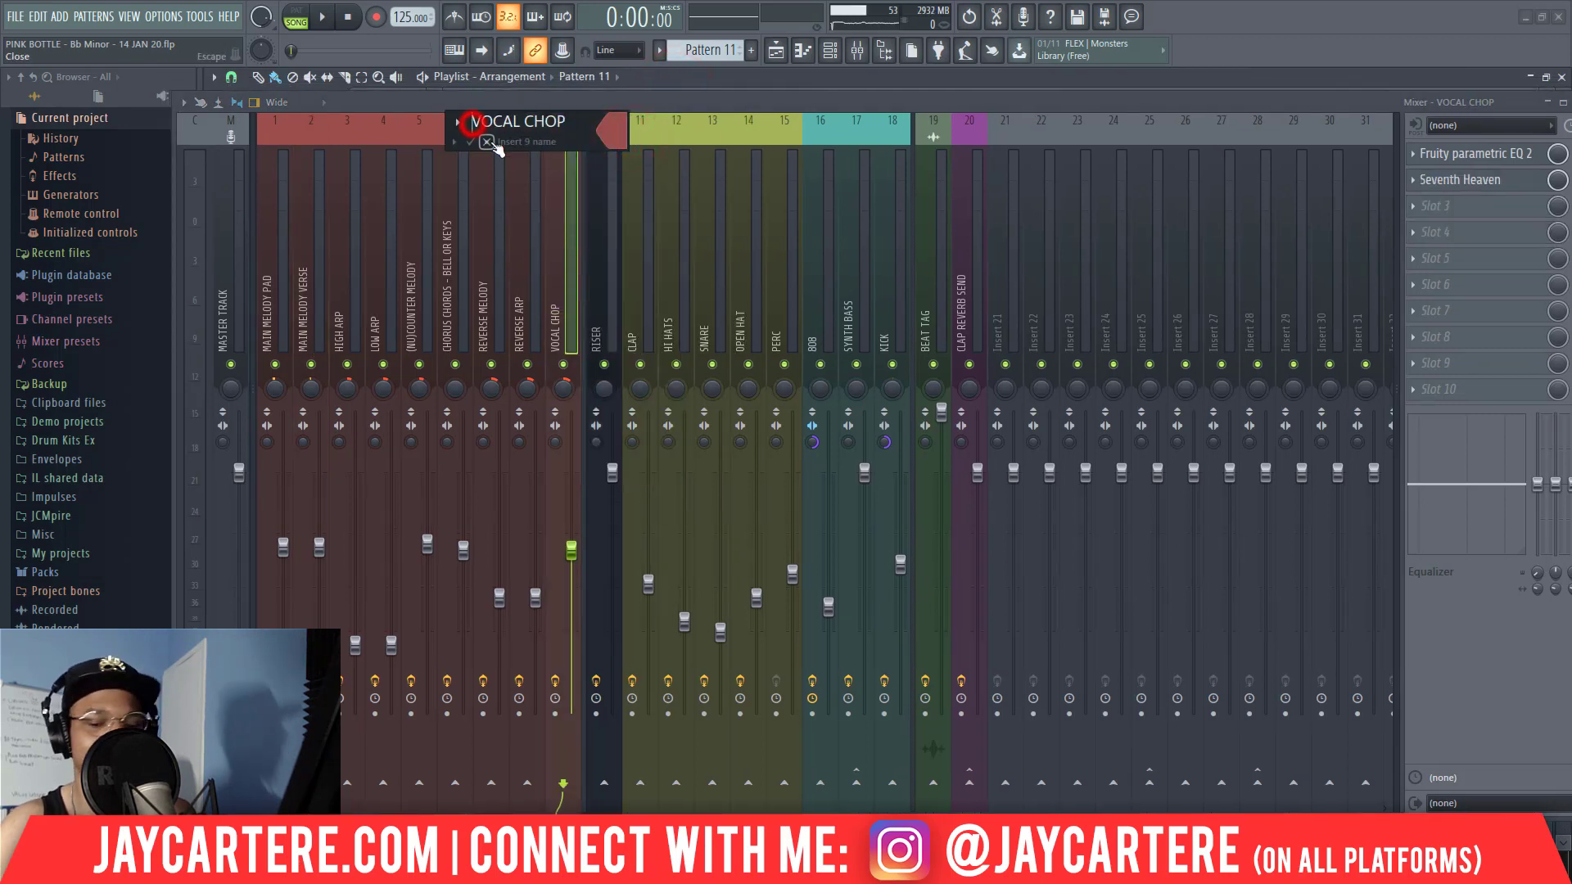
# - Rename insert 9 to '(NU) VOCAL CHOP' and insert 15 to '(NU) PERC'
pyautogui.write('(NU)')
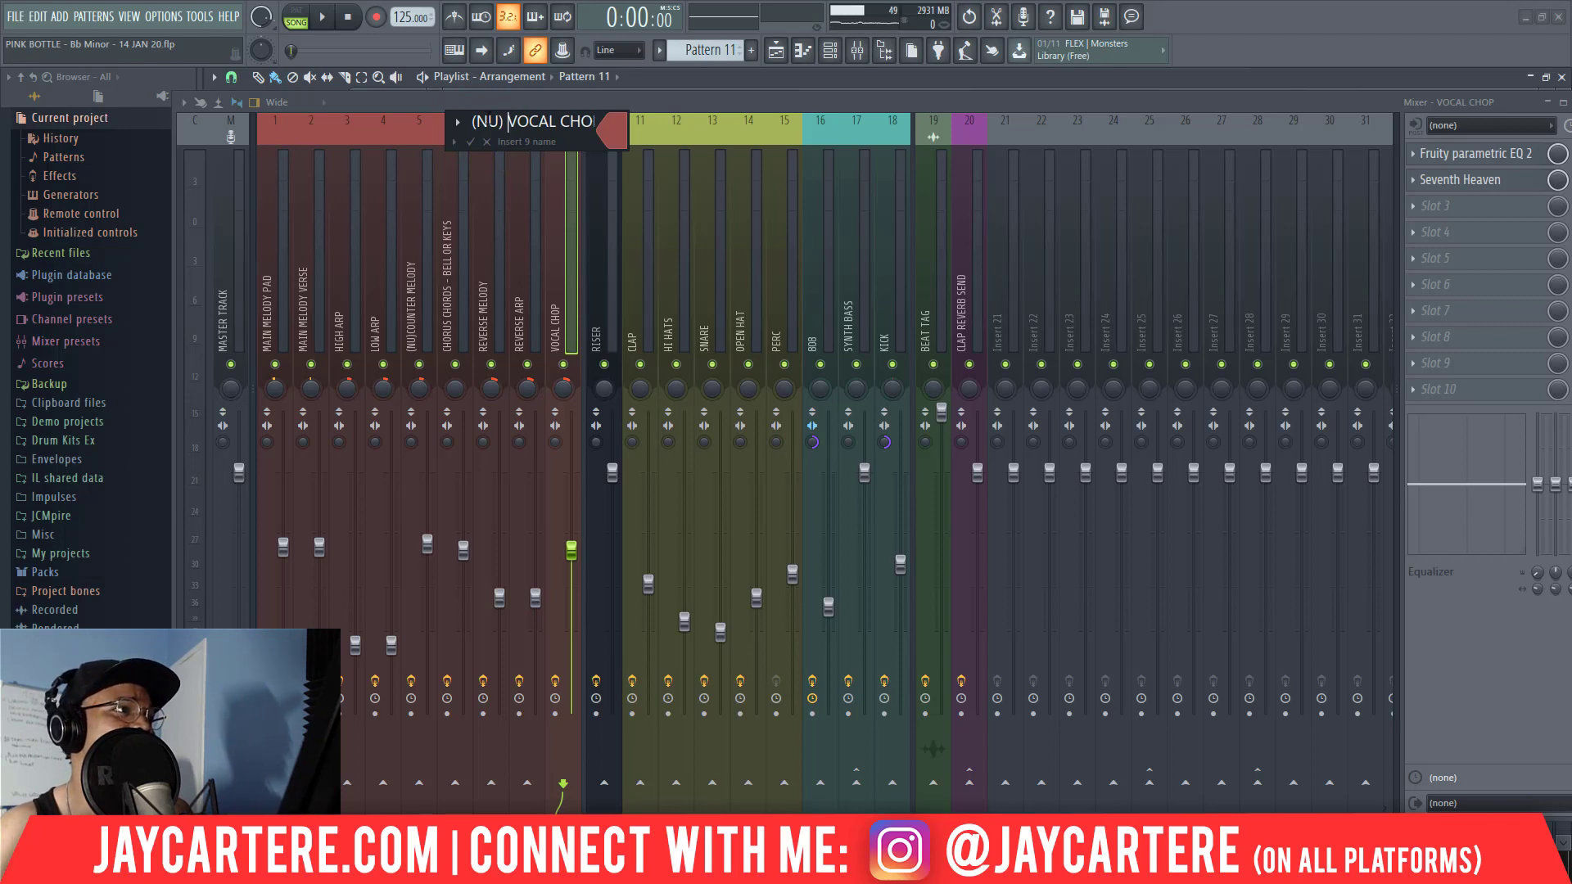
pyautogui.moveTo(509, 121); pyautogui.dragTo(473, 121)
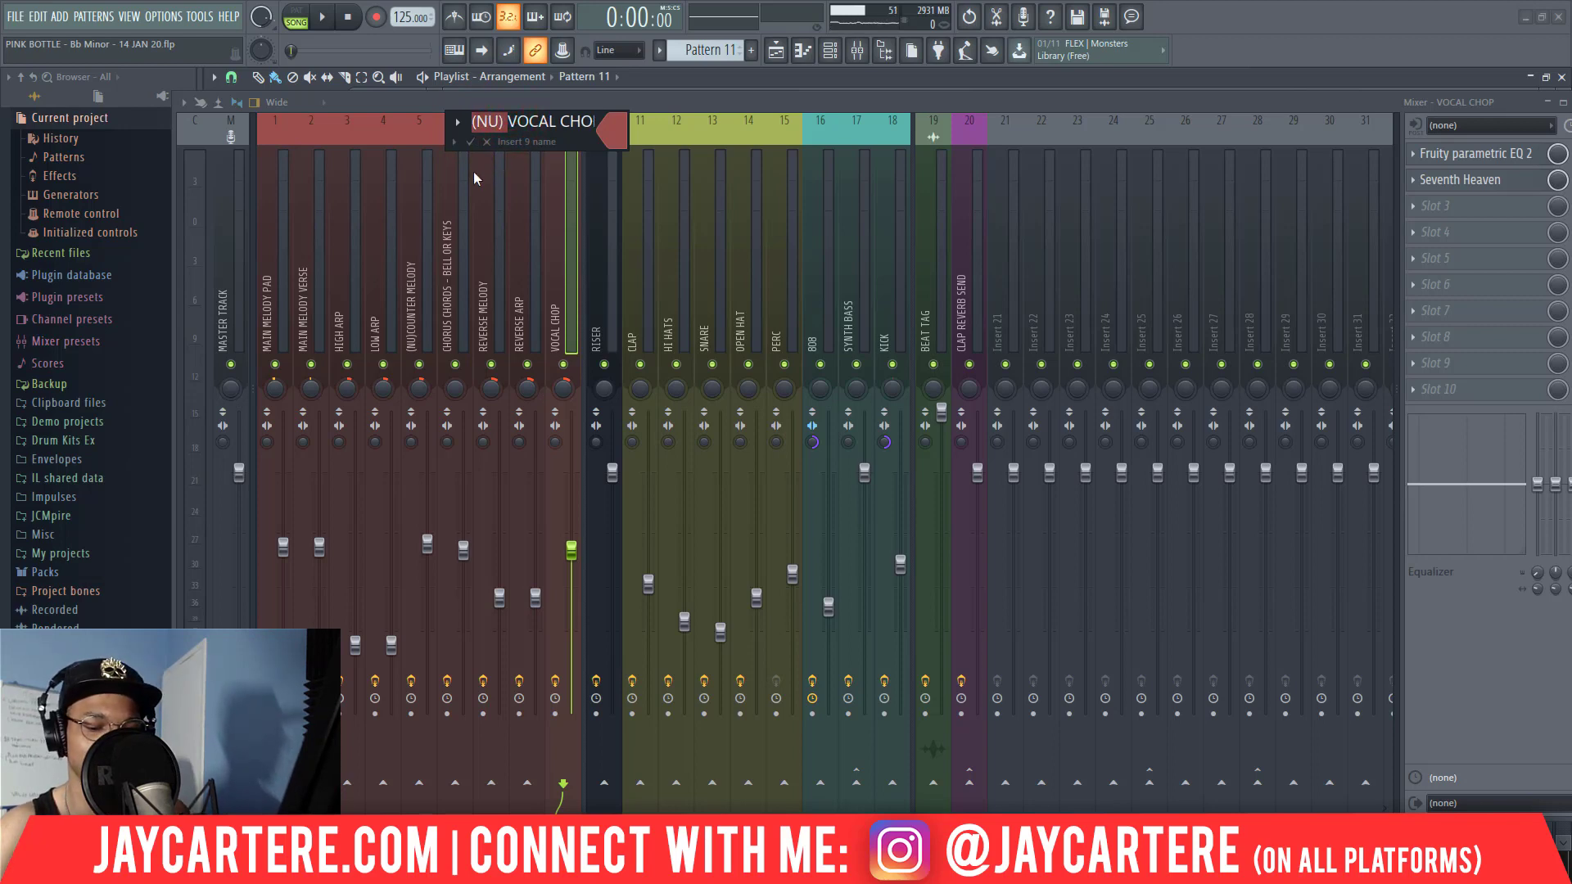
pyautogui.press('Return')
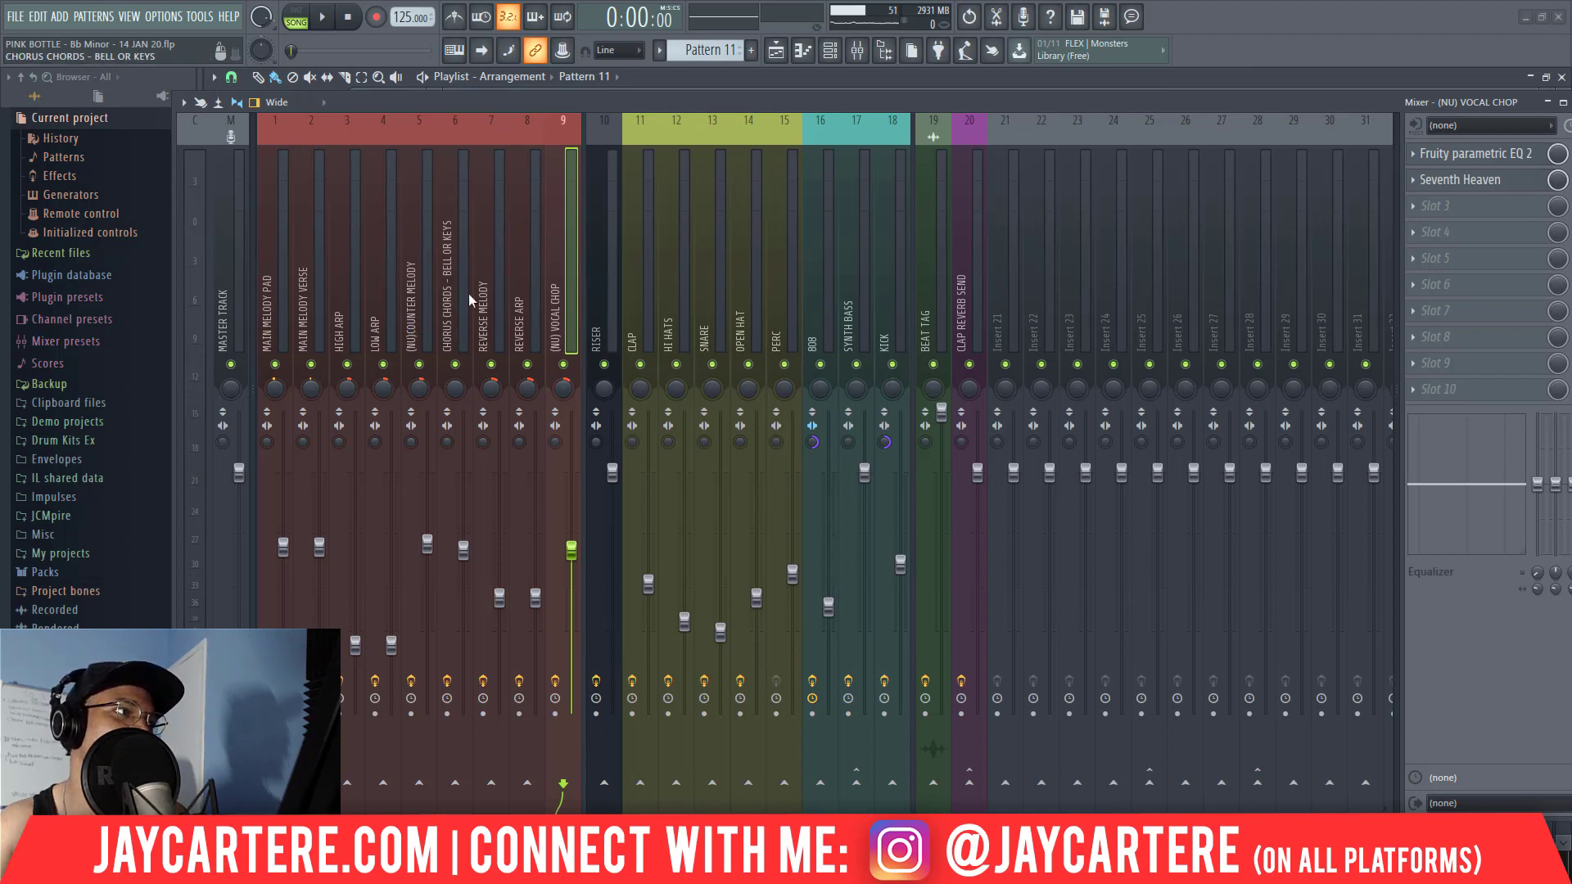
pyautogui.rightClick(773, 315)
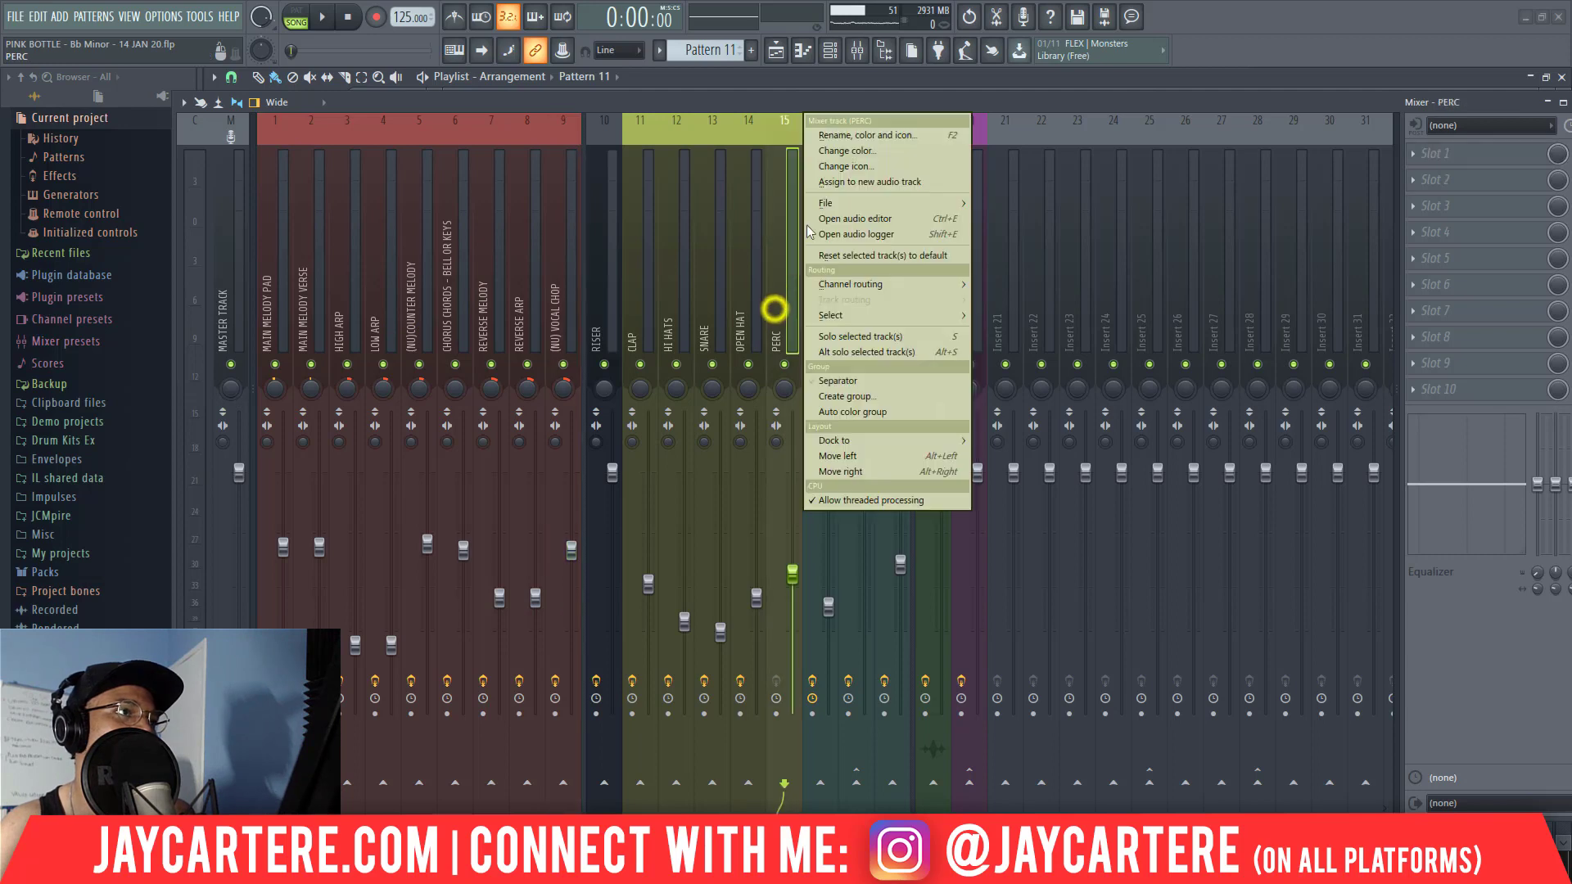
pyautogui.click(844, 130)
pyautogui.write('(NU) PERC')
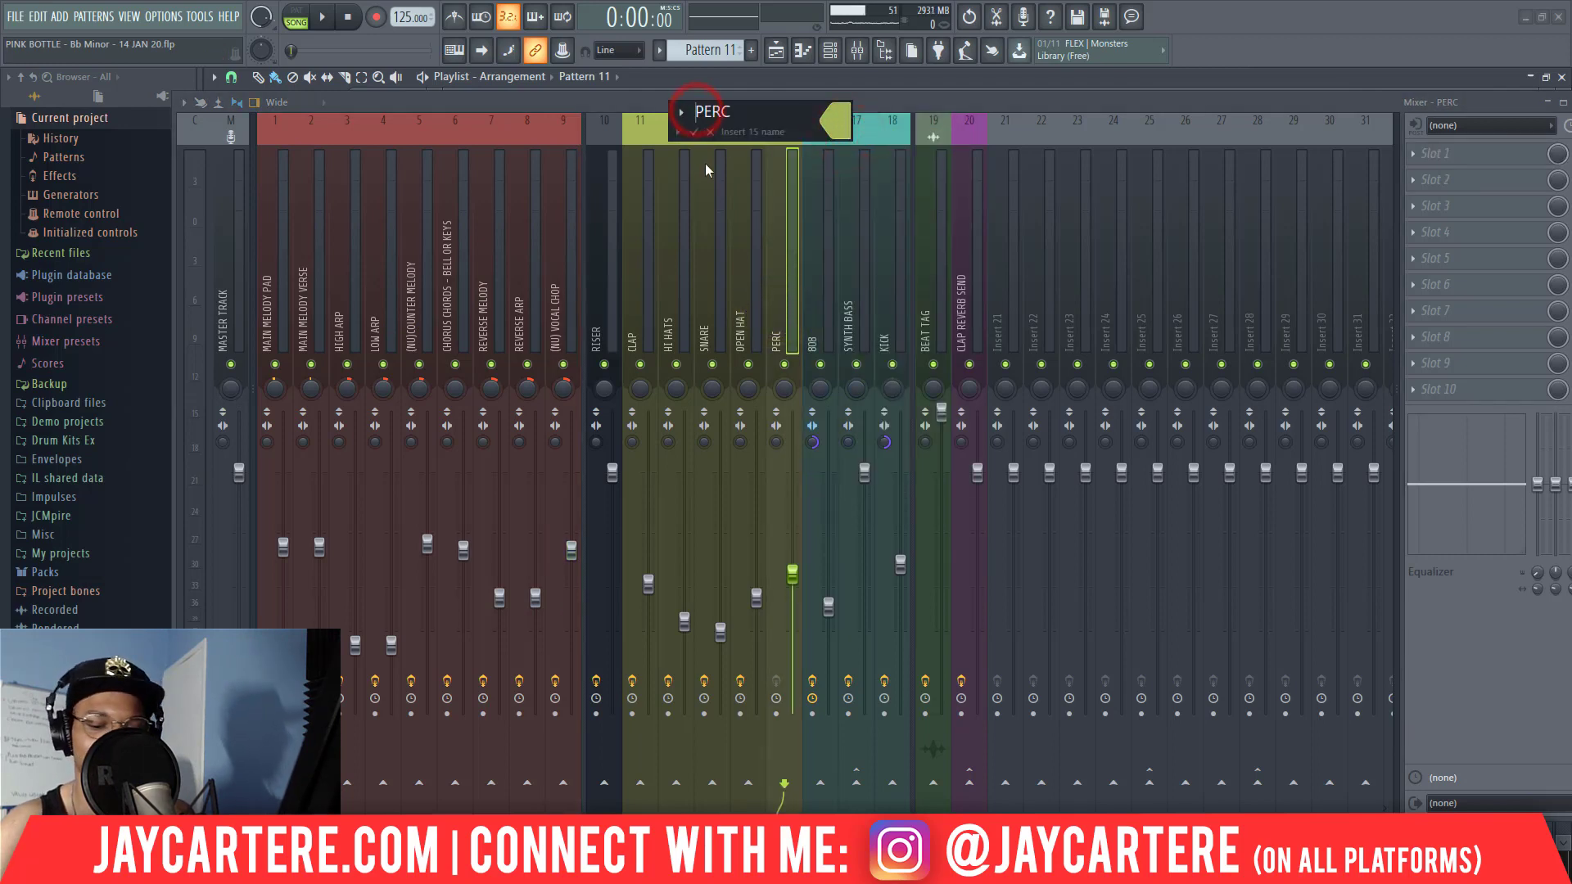
pyautogui.press('Return')
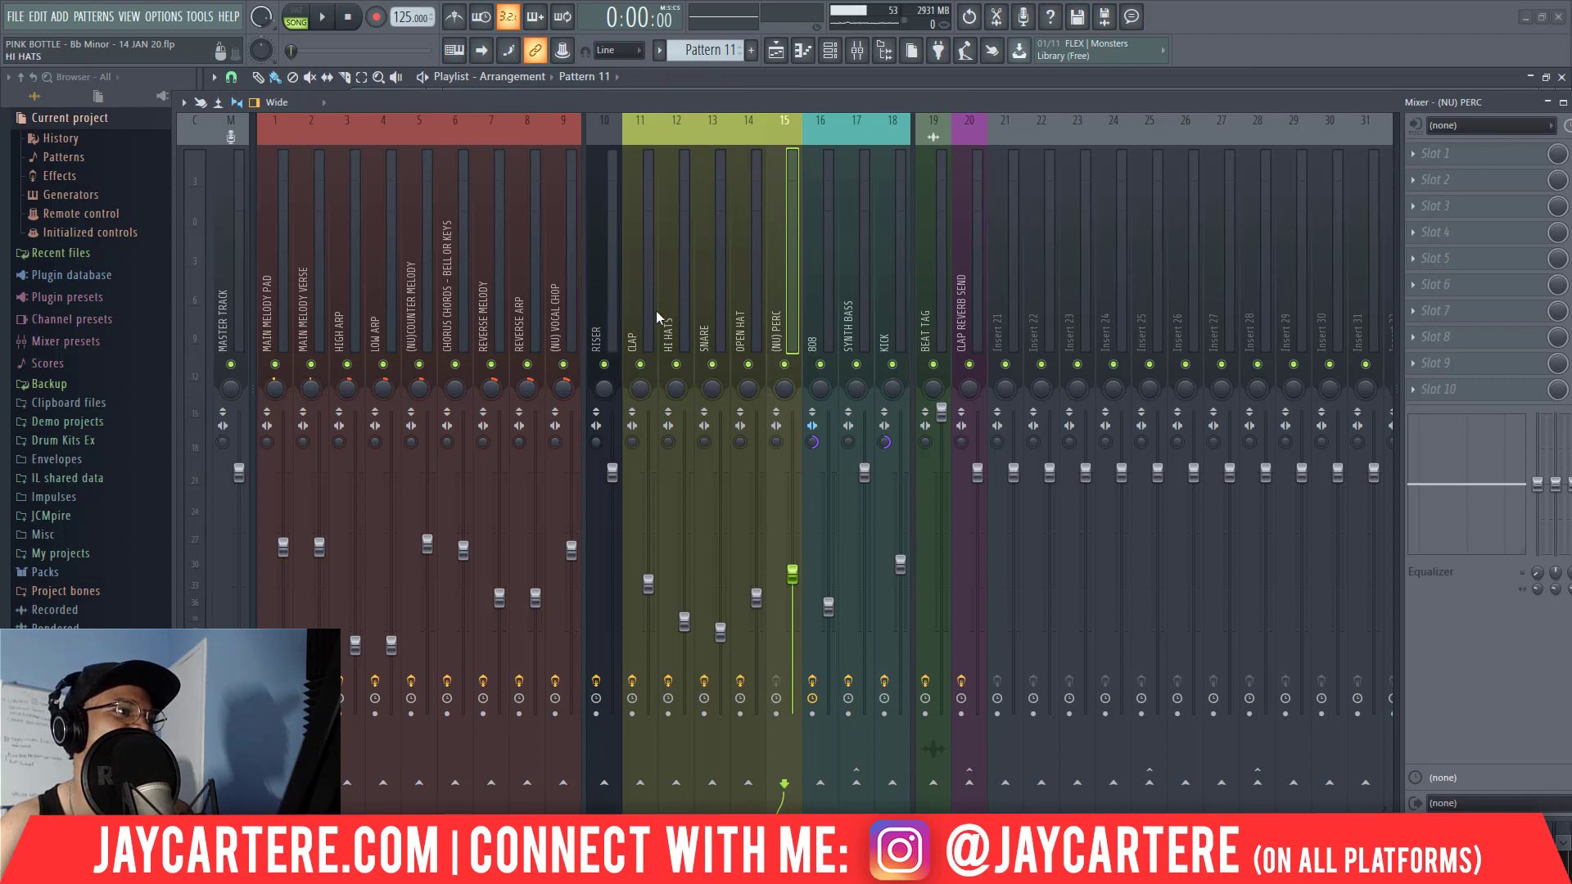
# - Shift the mixer around, then close it with F9 to show the full playlist
pyautogui.moveTo(596, 97); pyautogui.dragTo(562, 97)
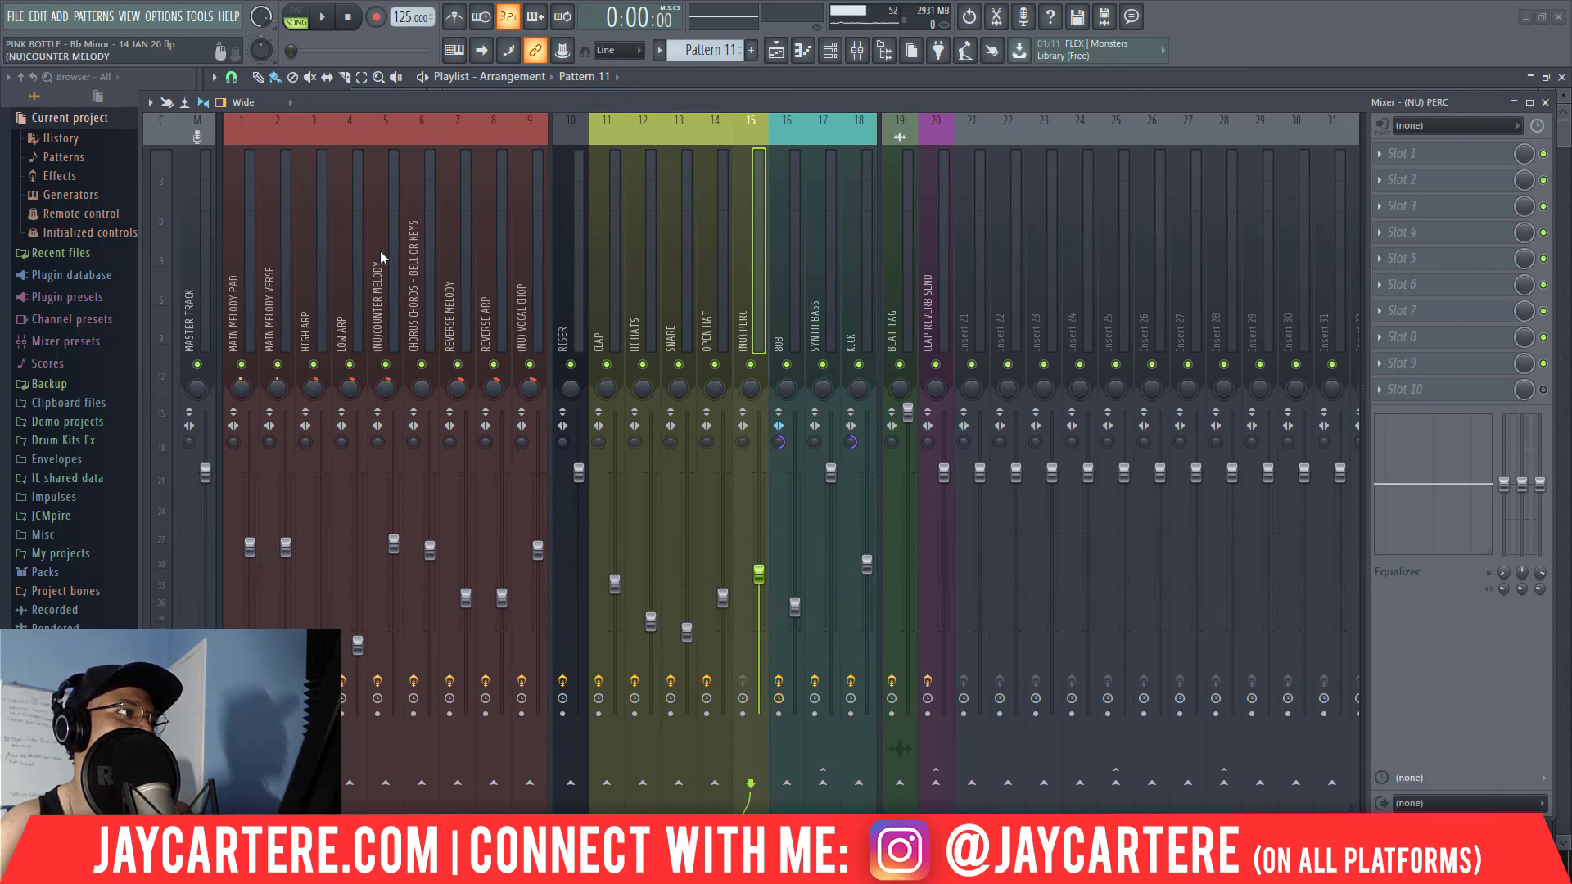
pyautogui.moveTo(372, 102); pyautogui.dragTo(425, 95)
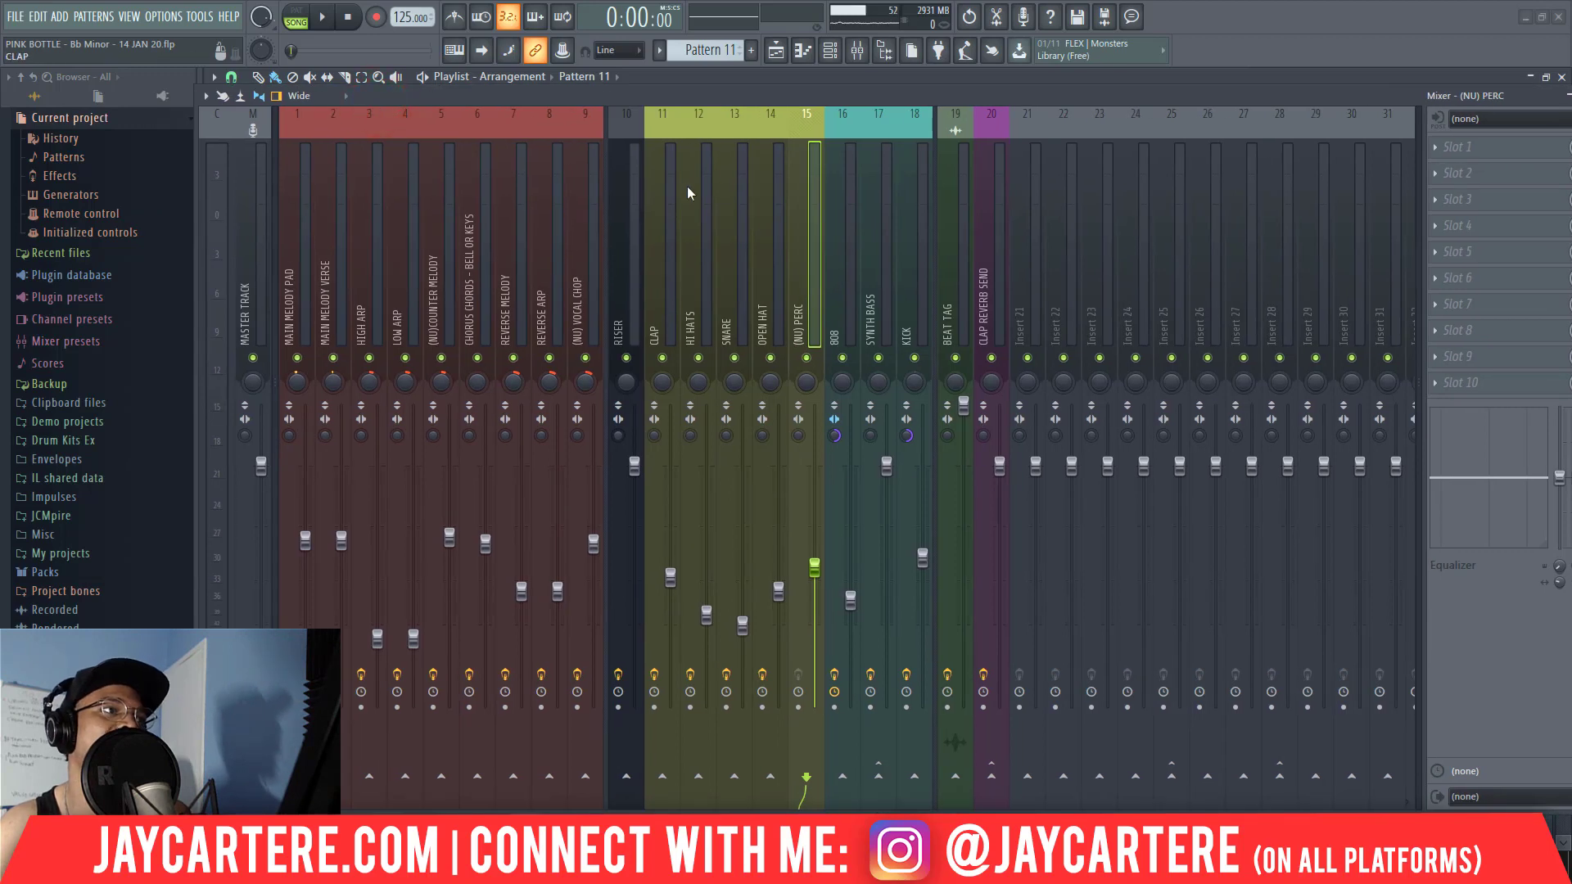
pyautogui.moveTo(669, 91); pyautogui.dragTo(828, 224)
pyautogui.moveTo(832, 157); pyautogui.dragTo(616, 145)
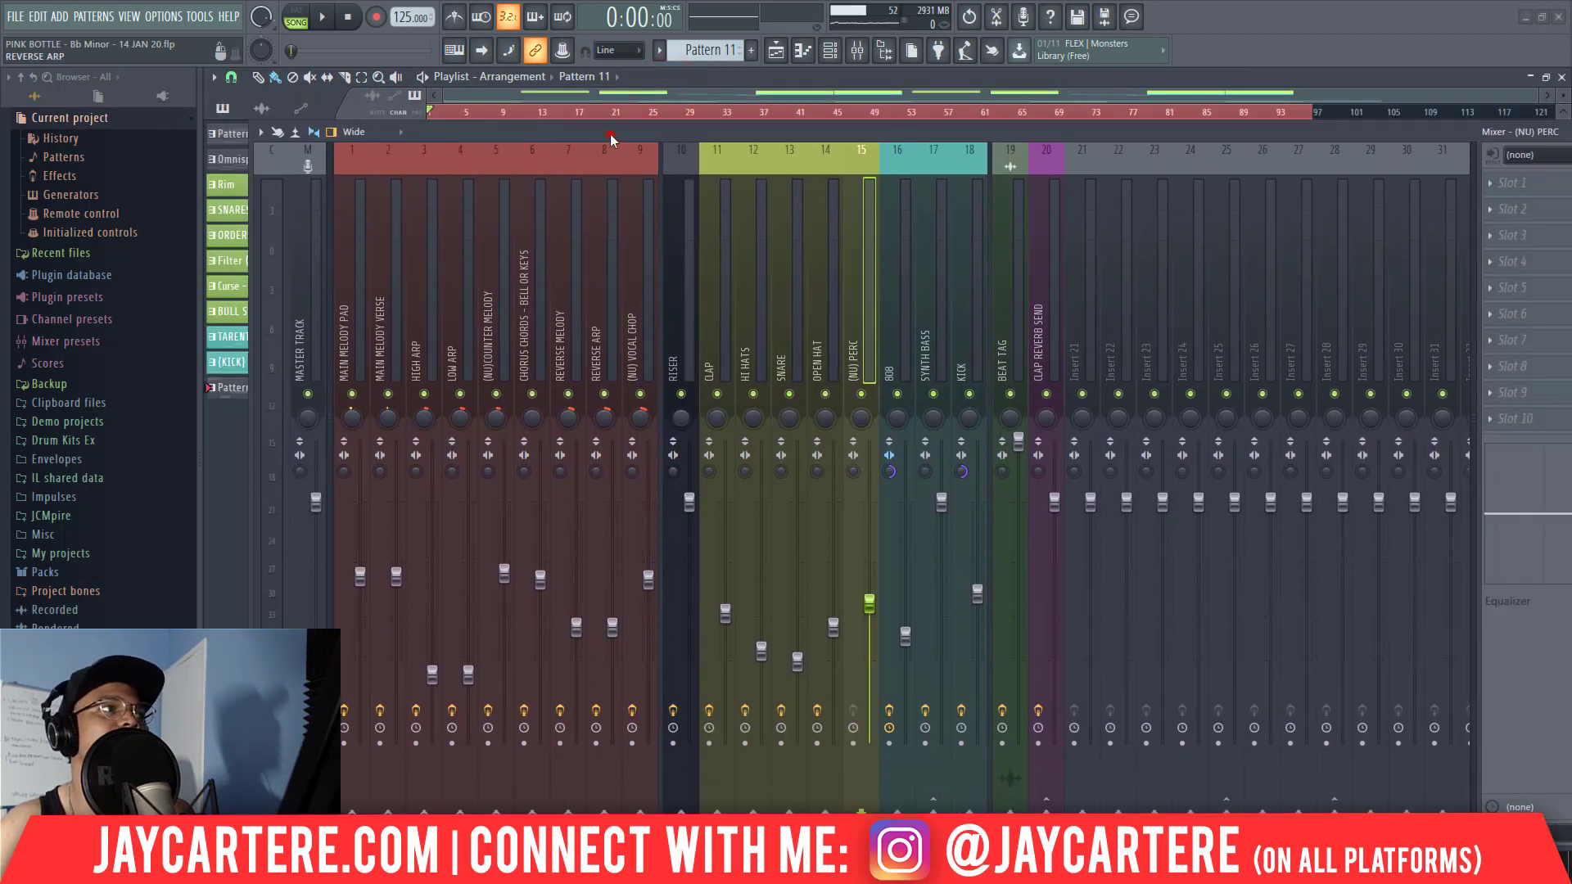
pyautogui.press('F9')
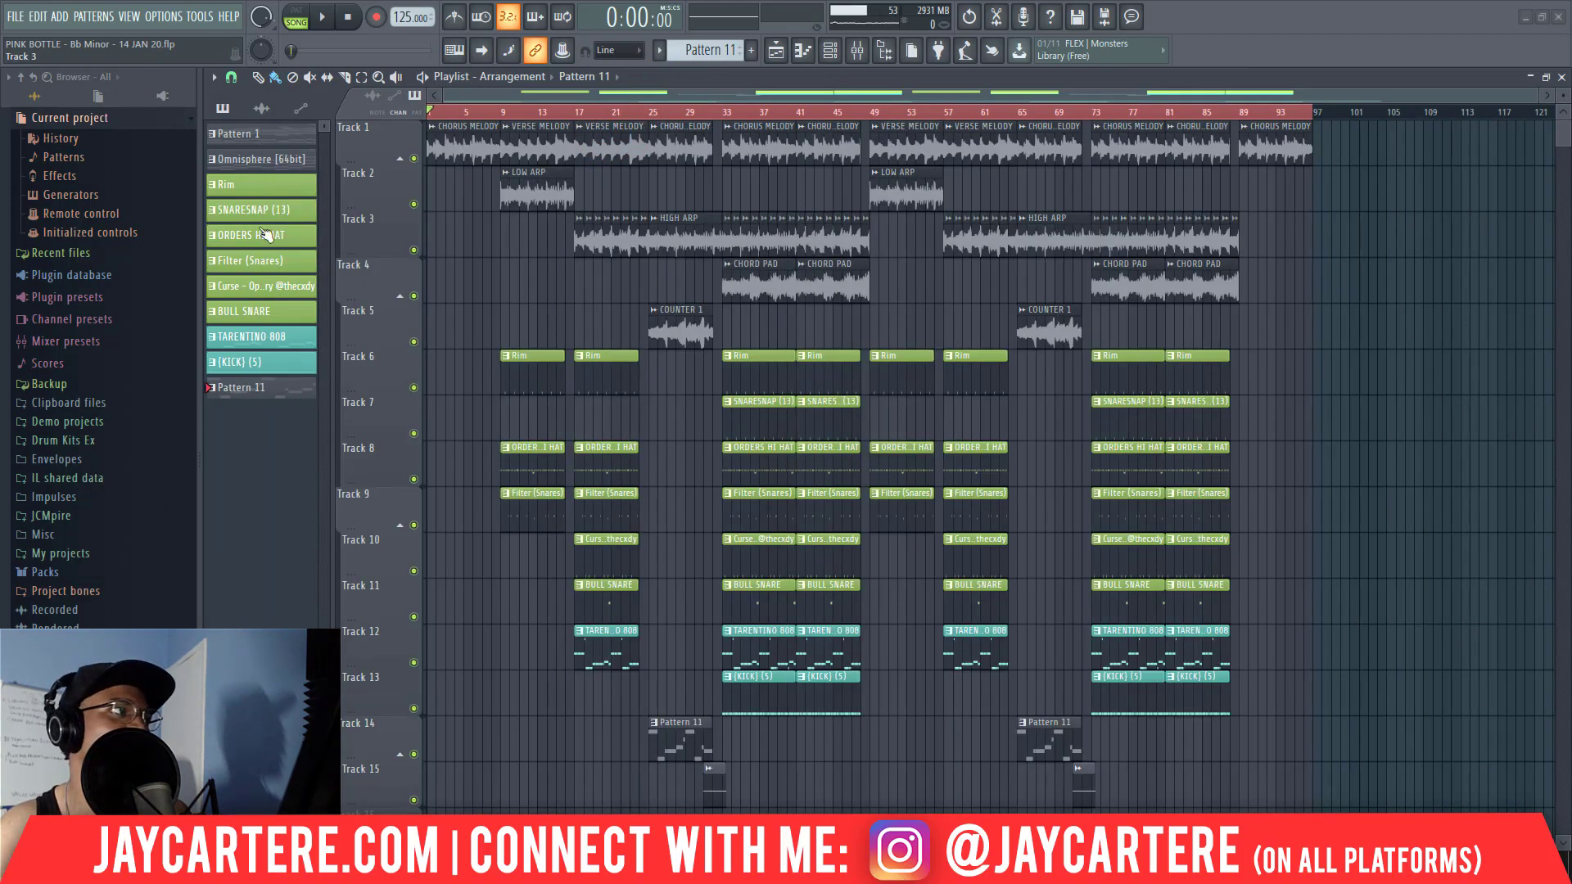
# - Start a WAV export of the song with Ctrl+R
pyautogui.click(14, 16)
pyautogui.moveTo(72, 162)
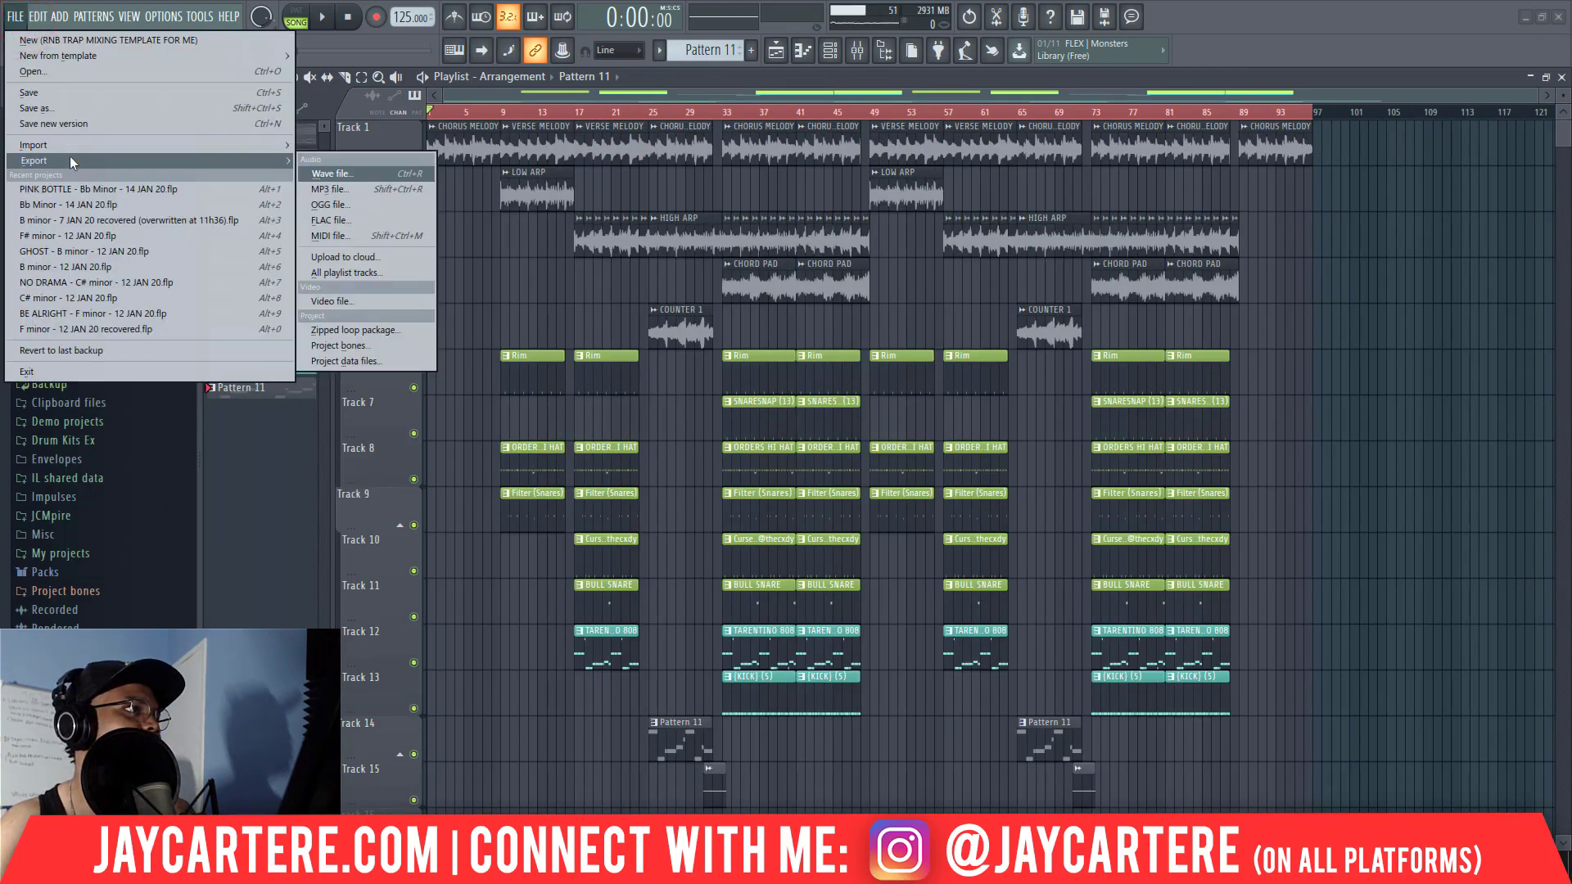
pyautogui.click(337, 185)
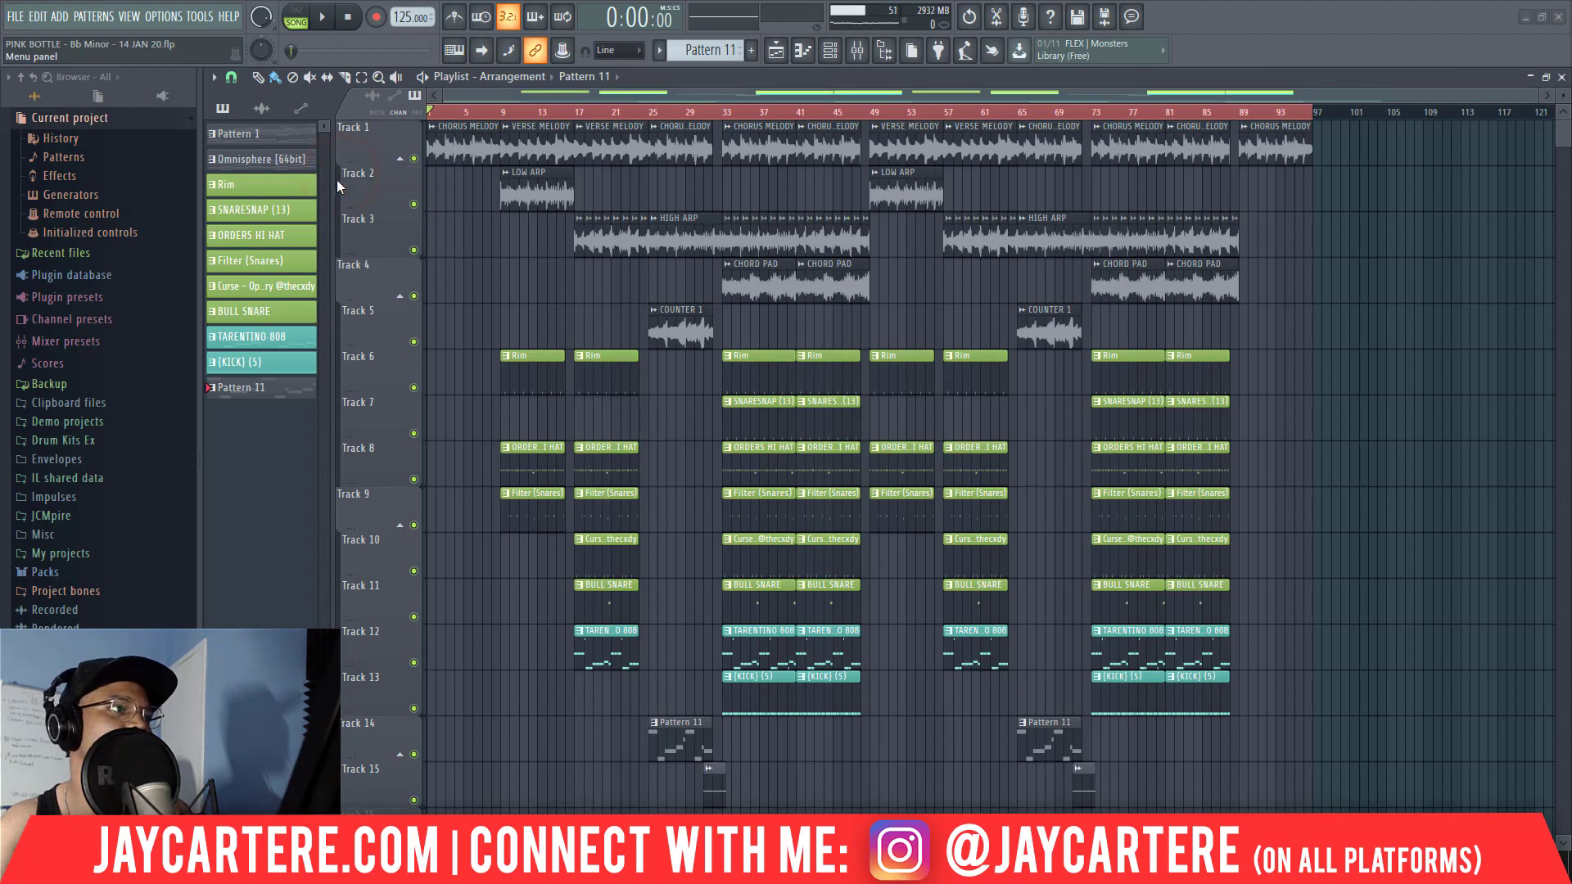
pyautogui.hotkey('ctrl', 'r')
pyautogui.hotkey('ctrl', 'c')
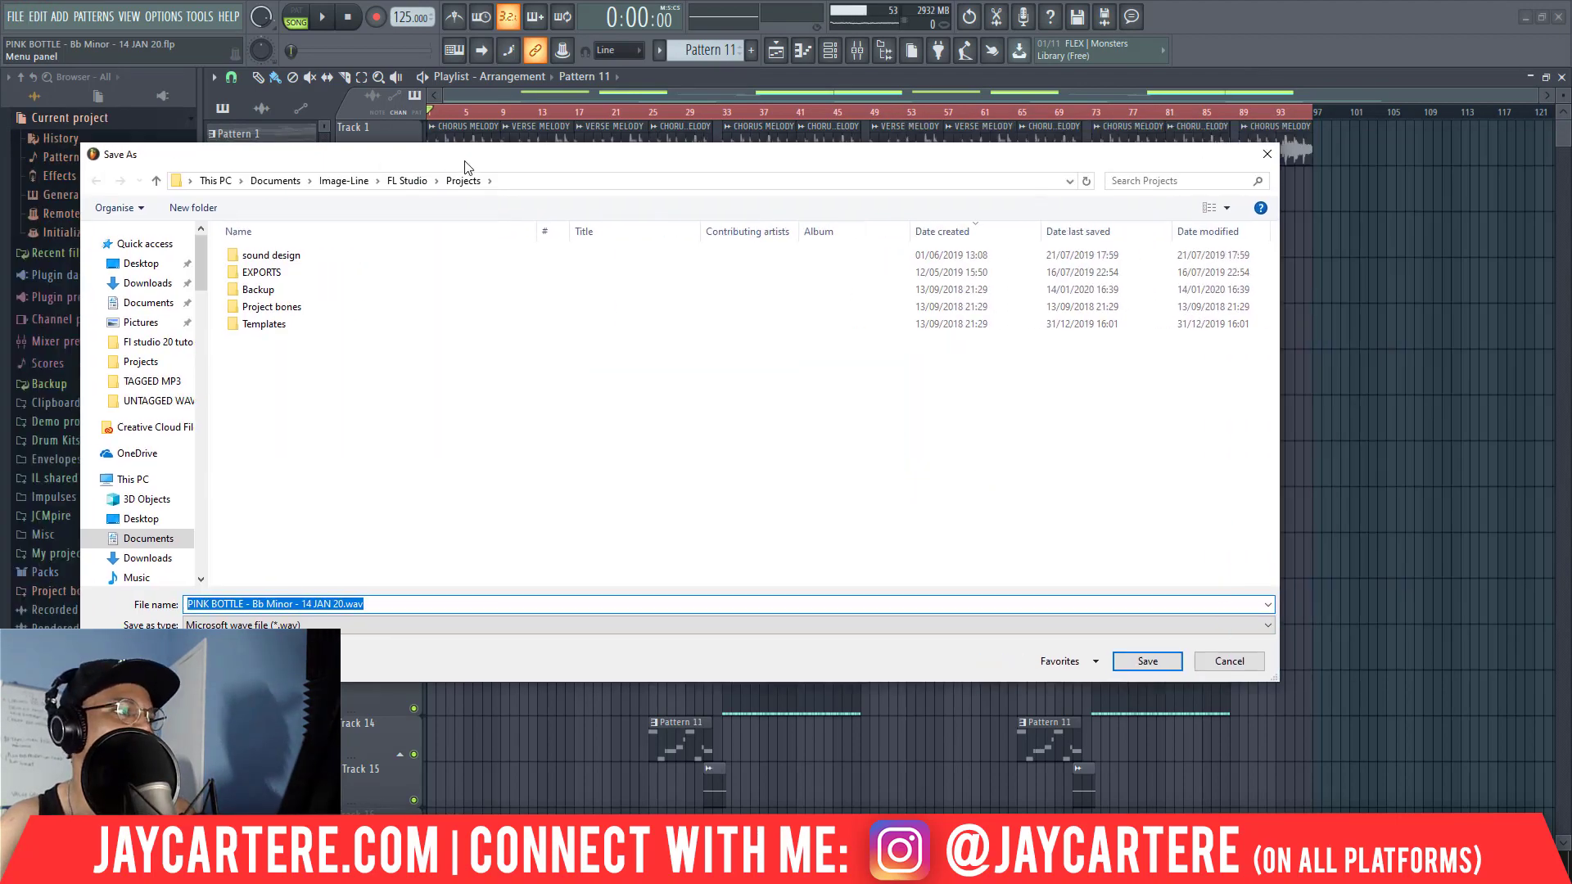
# - Browse to the STEMS - TRACKOUTS folder under BEATS on the Seagate Expansion Drive (D:)
pyautogui.scroll(-5, 270, 397)
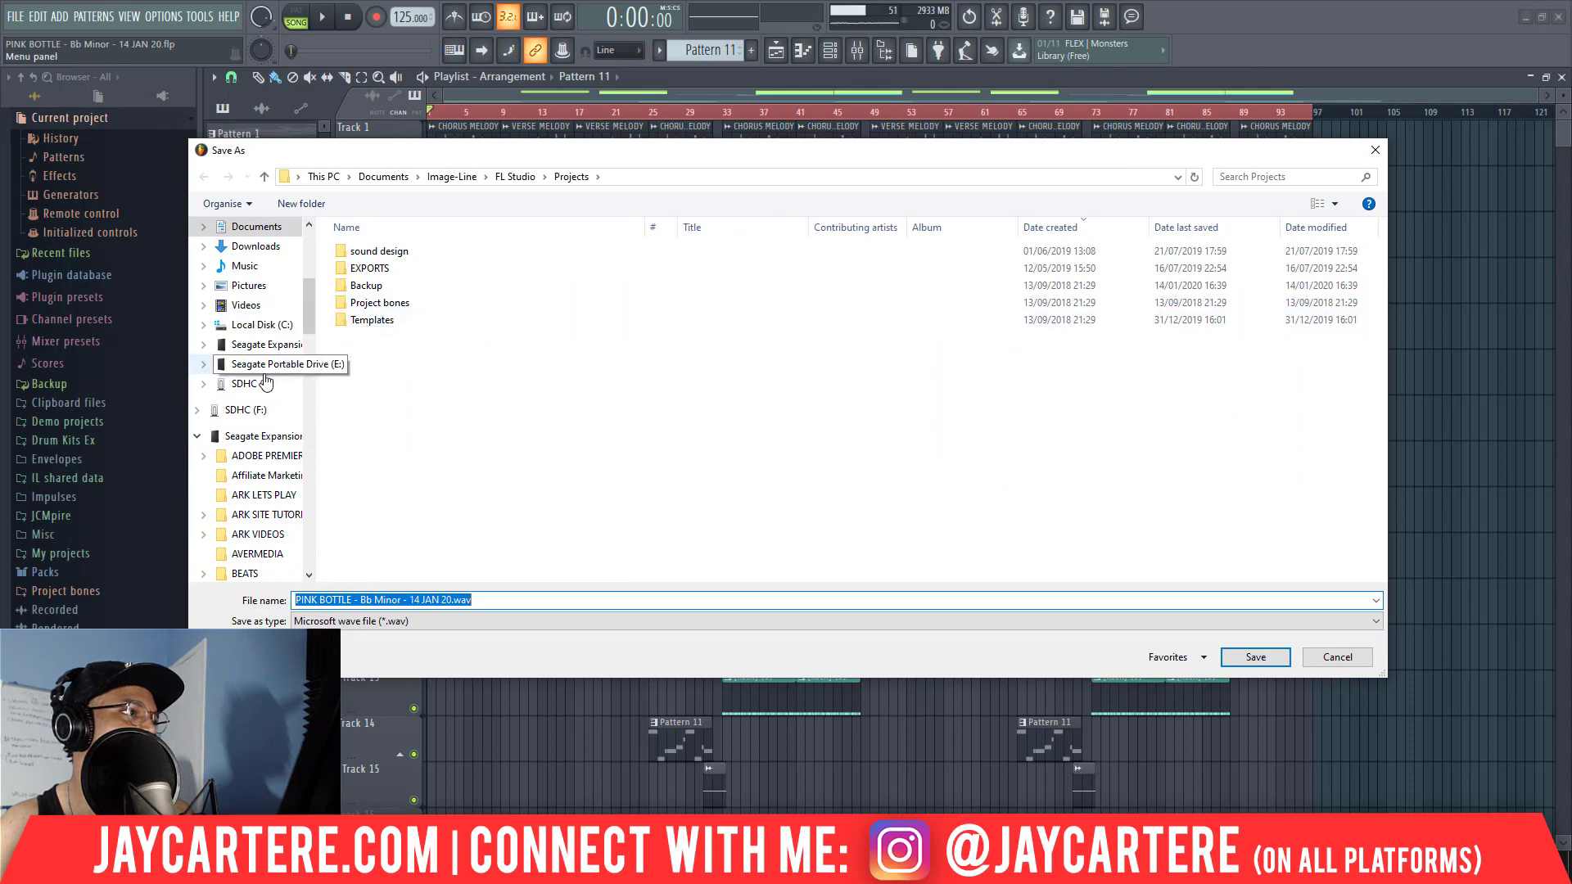
pyautogui.click(277, 344)
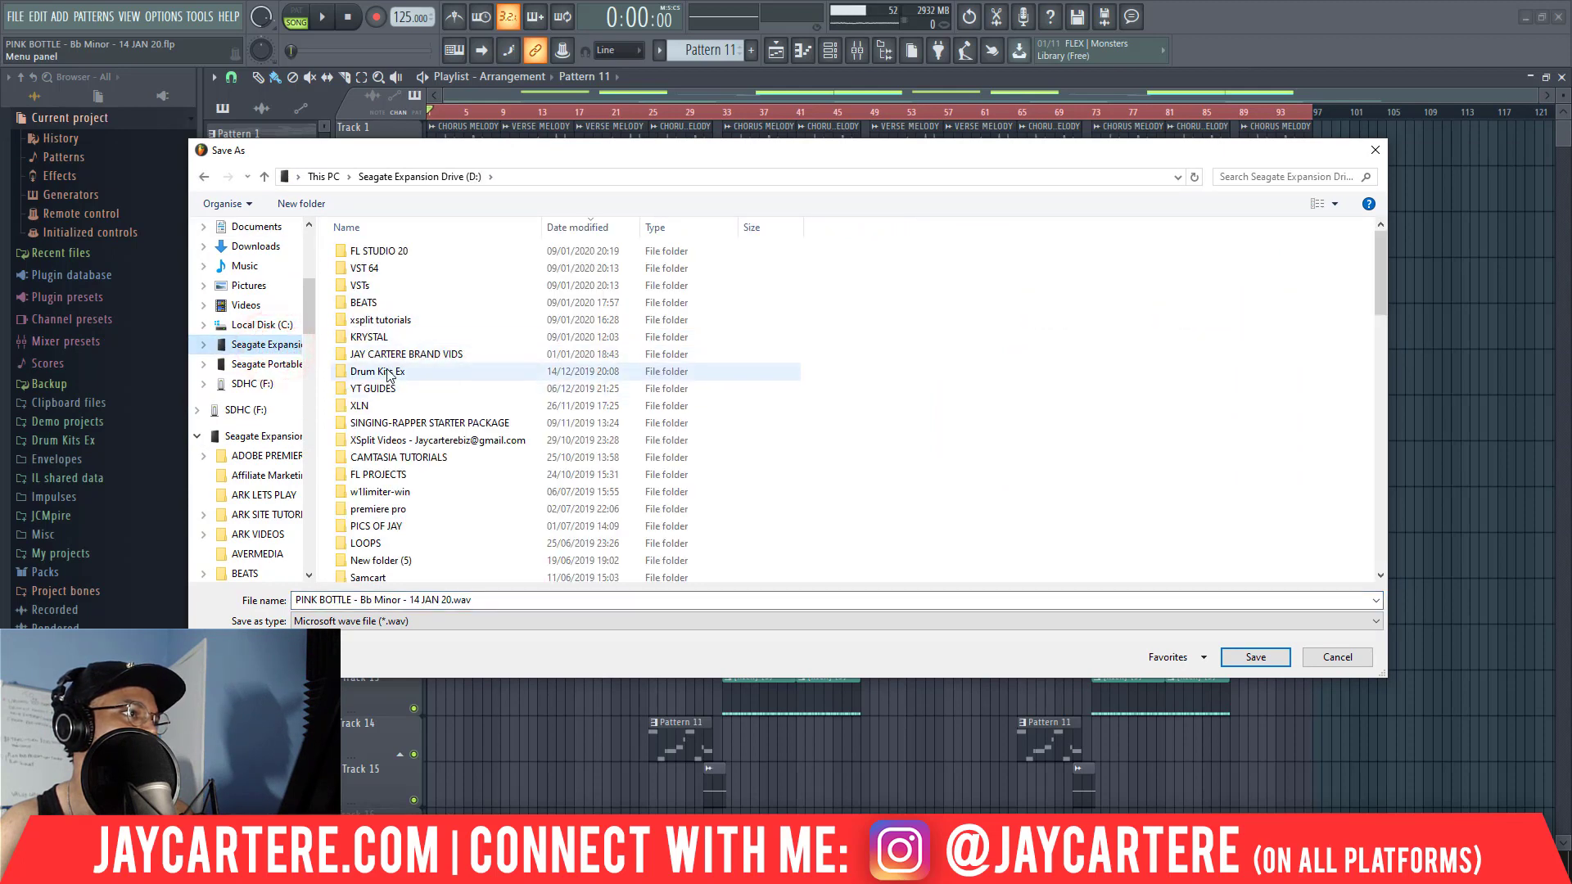
pyautogui.click(370, 303)
pyautogui.doubleClick(370, 303)
pyautogui.doubleClick(385, 252)
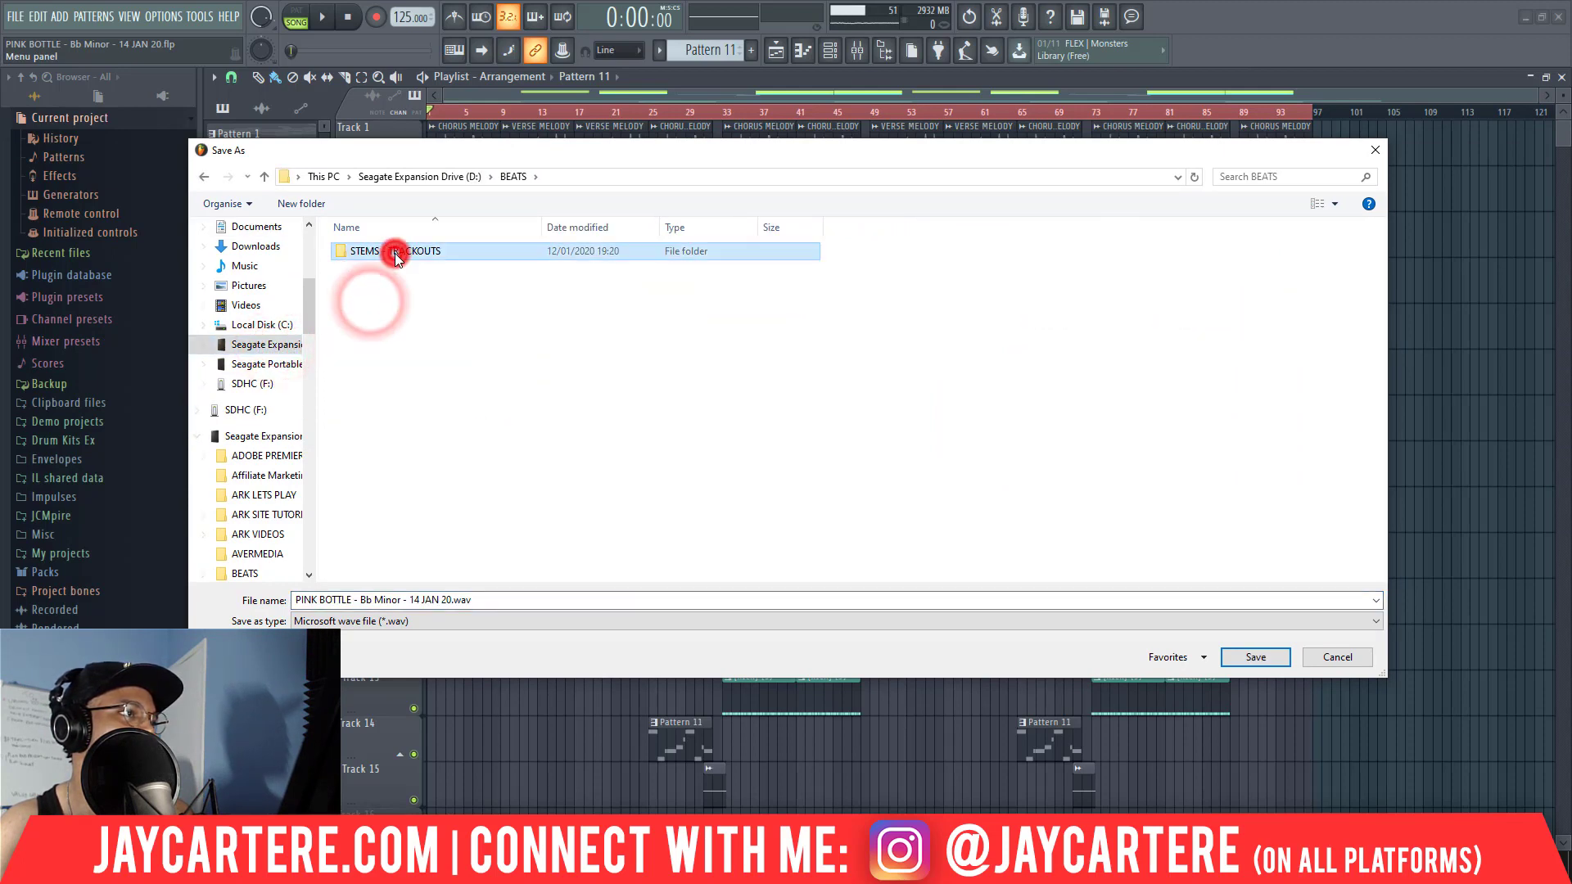
# - Create and open a new folder named 'PINK BOTTLE - Bb Minor - 14 JAN 20'
pyautogui.click(439, 600)
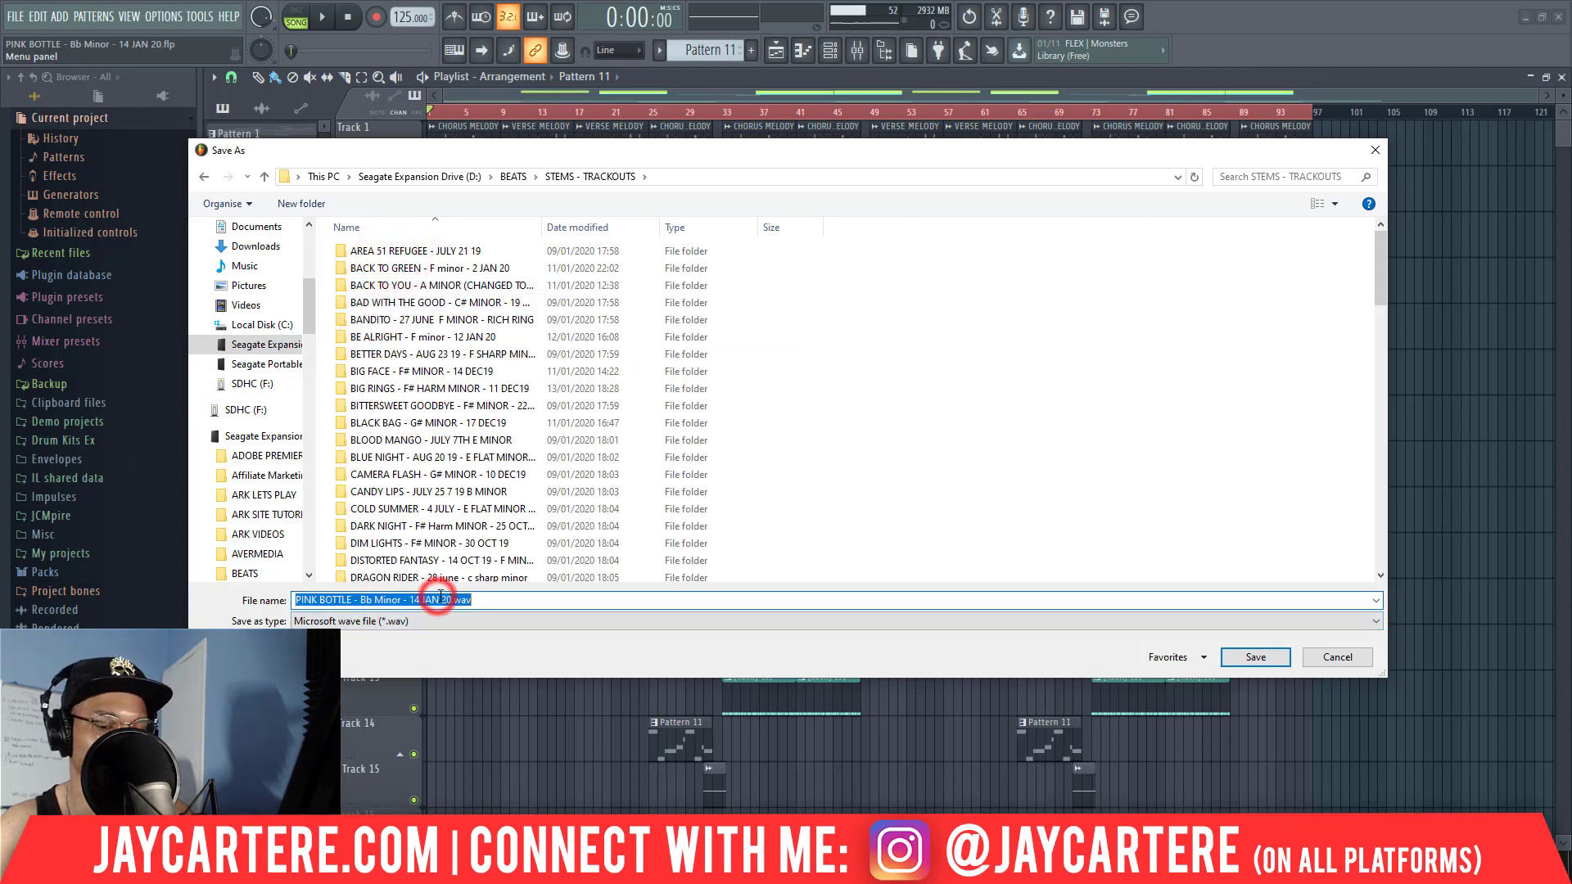
pyautogui.click(1012, 438)
pyautogui.rightClick(1014, 438)
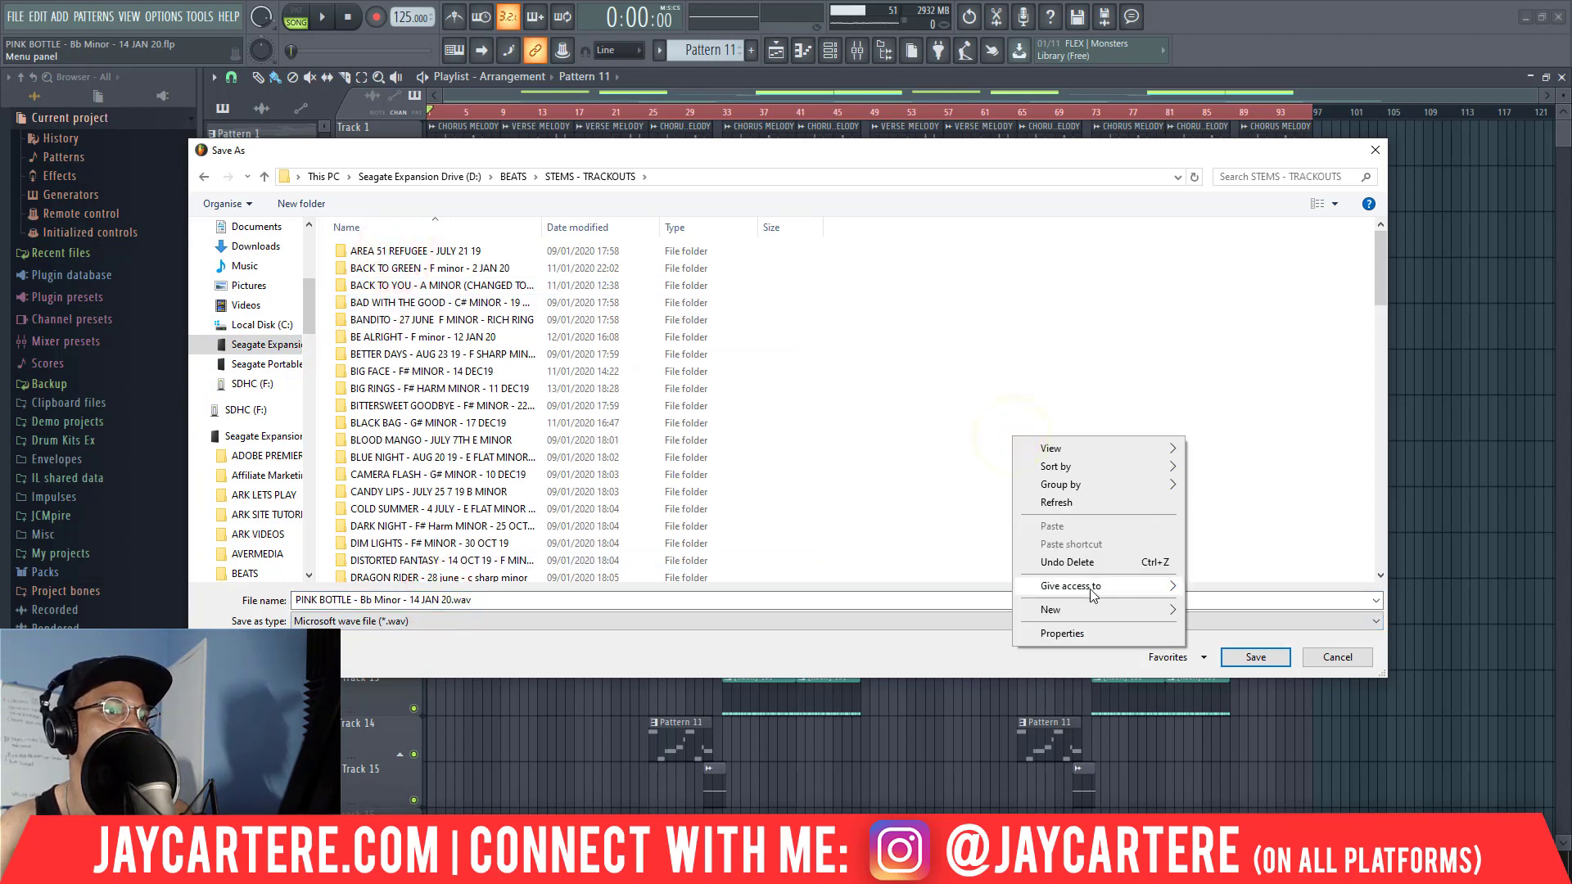
pyautogui.click(1212, 610)
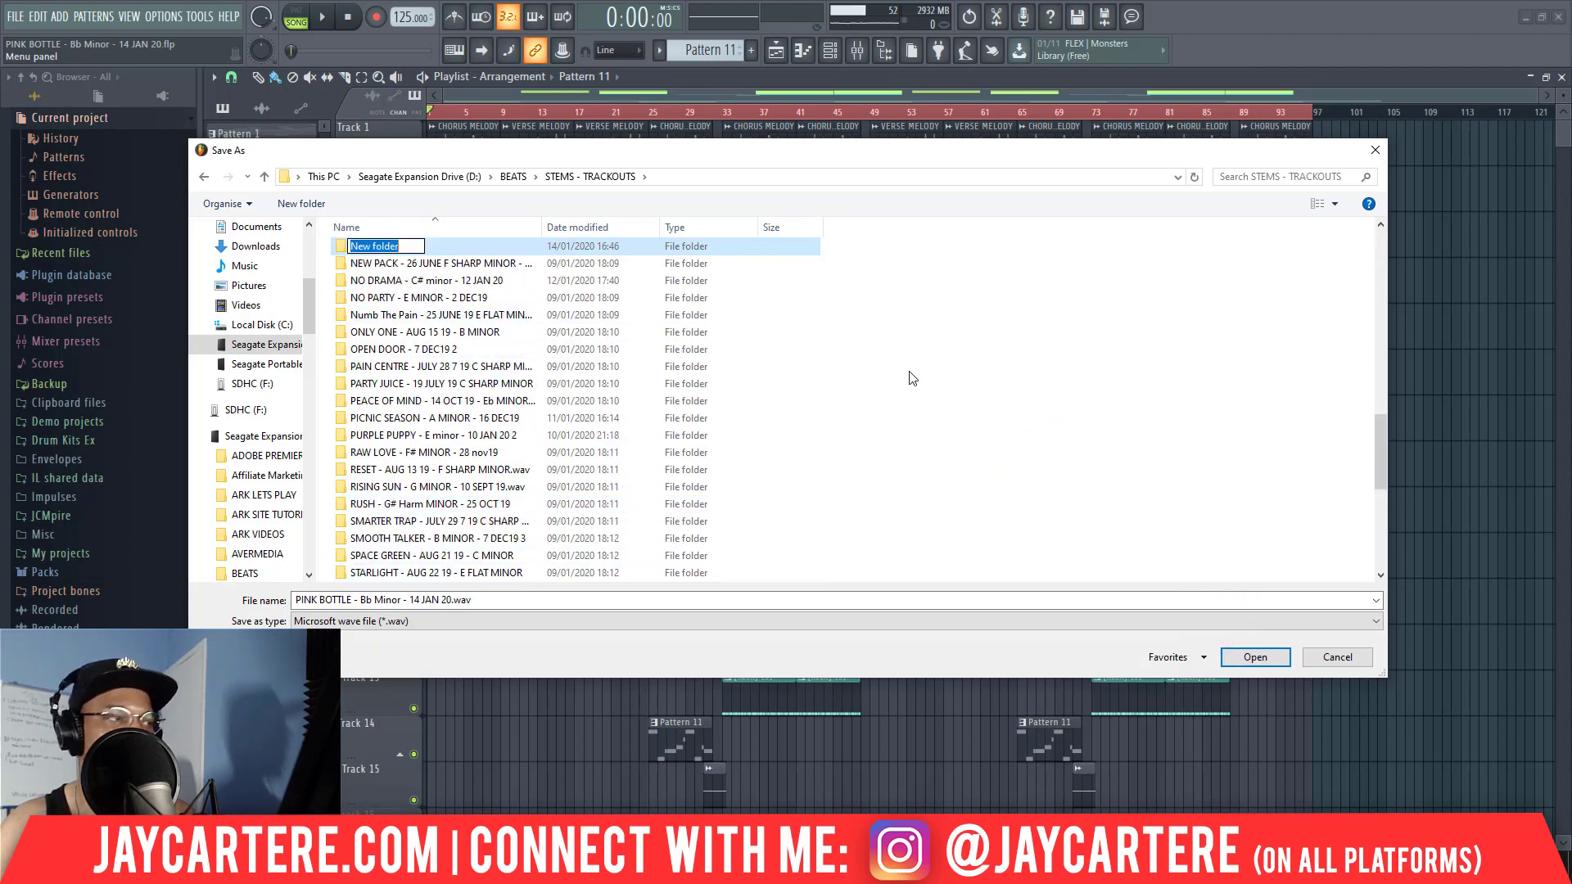
pyautogui.hotkey('ctrl', 'v')
pyautogui.press('BackSpace')
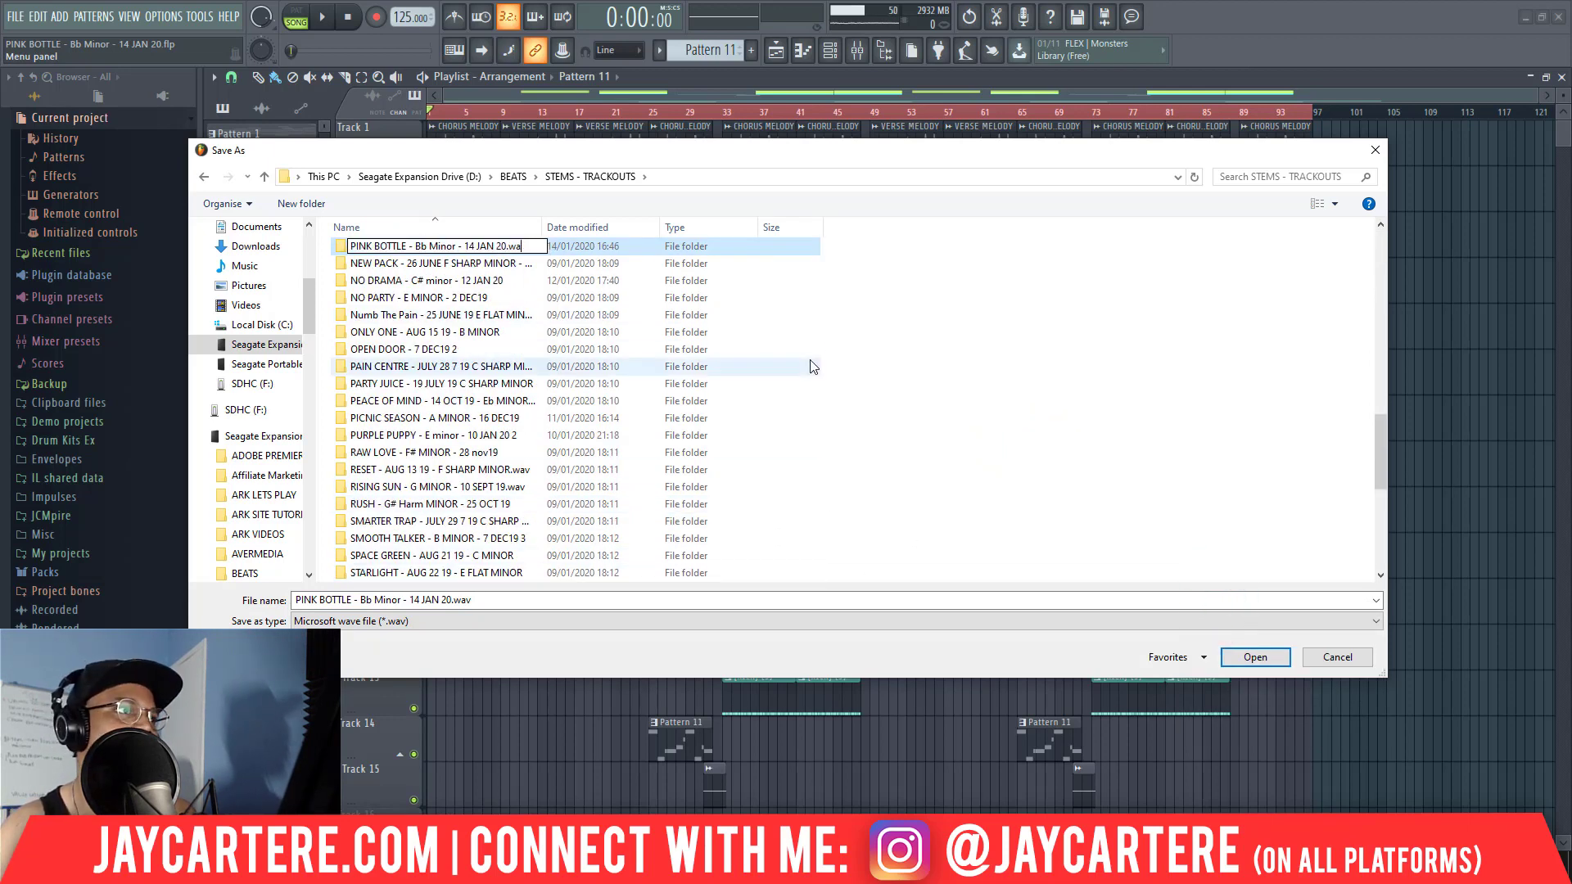
pyautogui.press('Return')
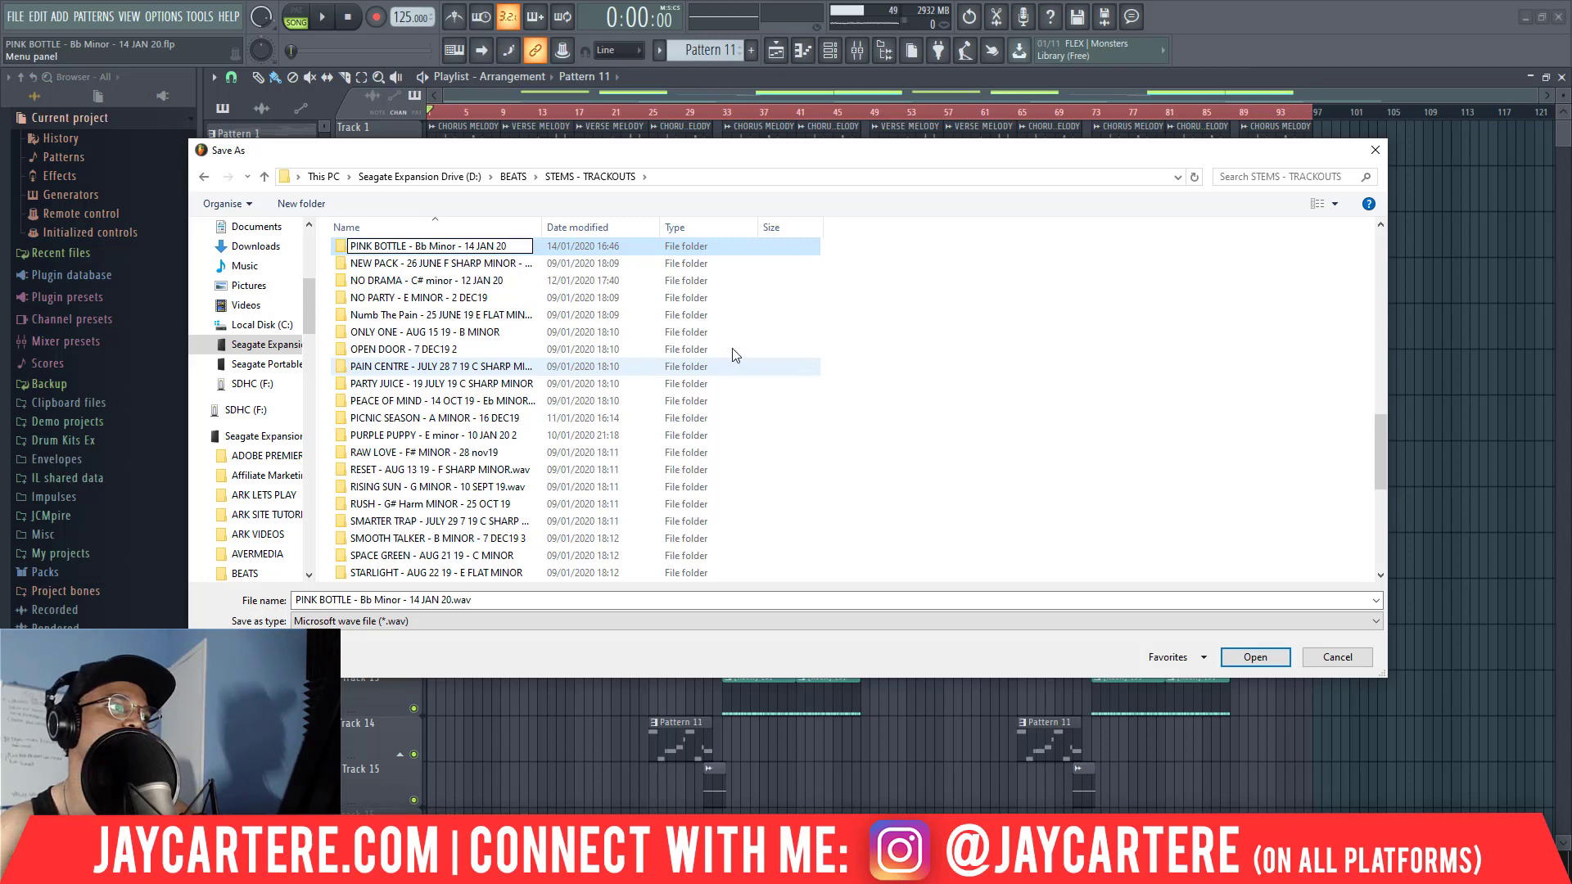
pyautogui.doubleClick(439, 415)
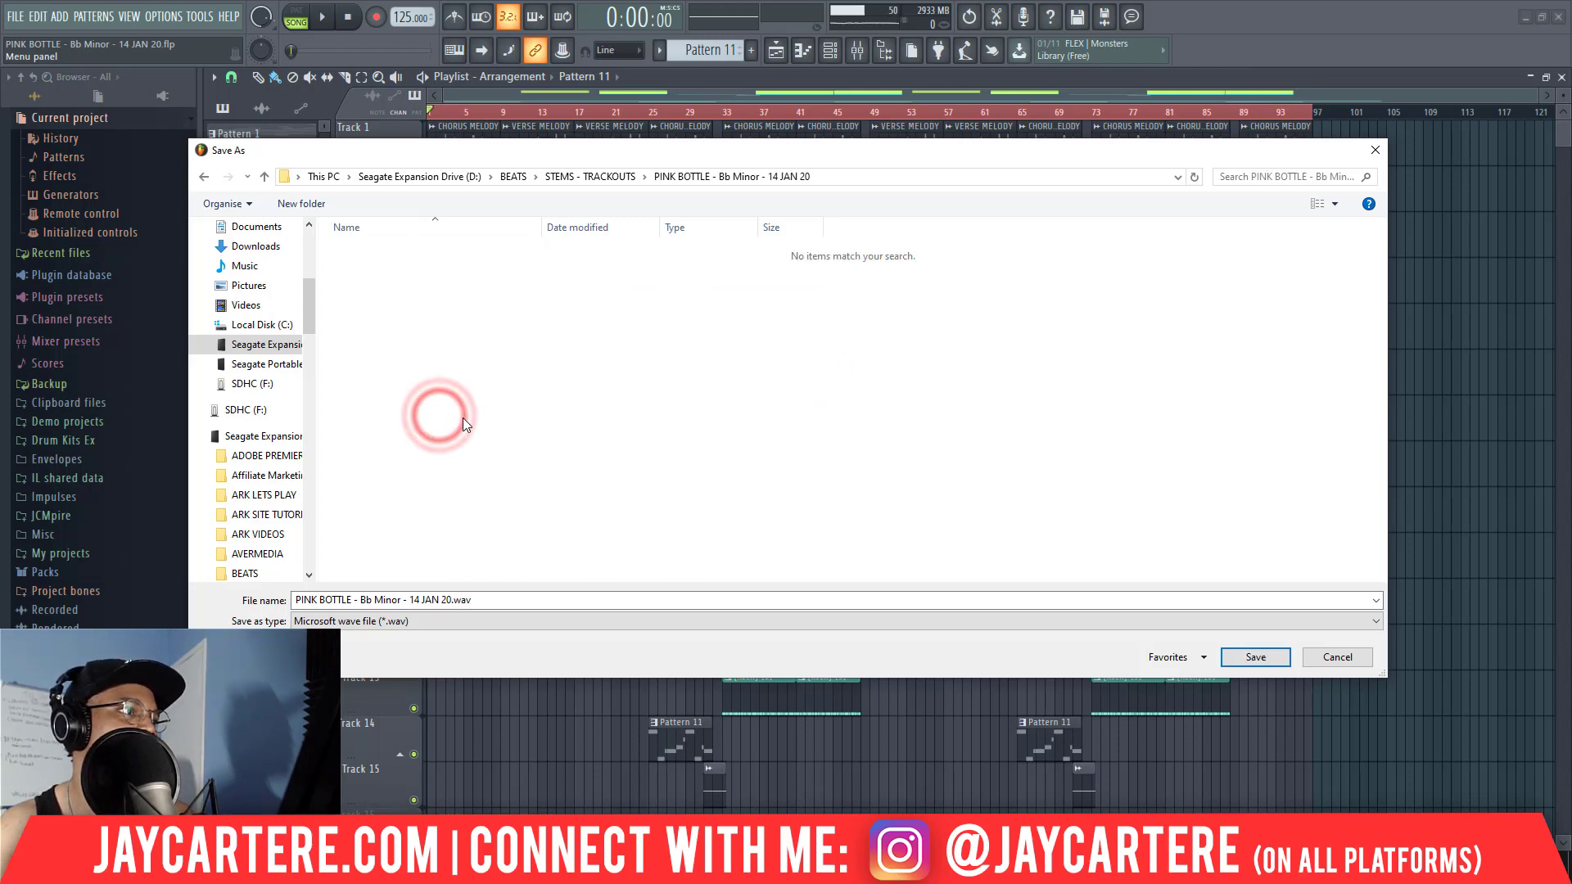
# - Shorten the file name to 'PINK BOTTLE STEMS.wav' and confirm to bring up render options
pyautogui.tripleClick(358, 599)
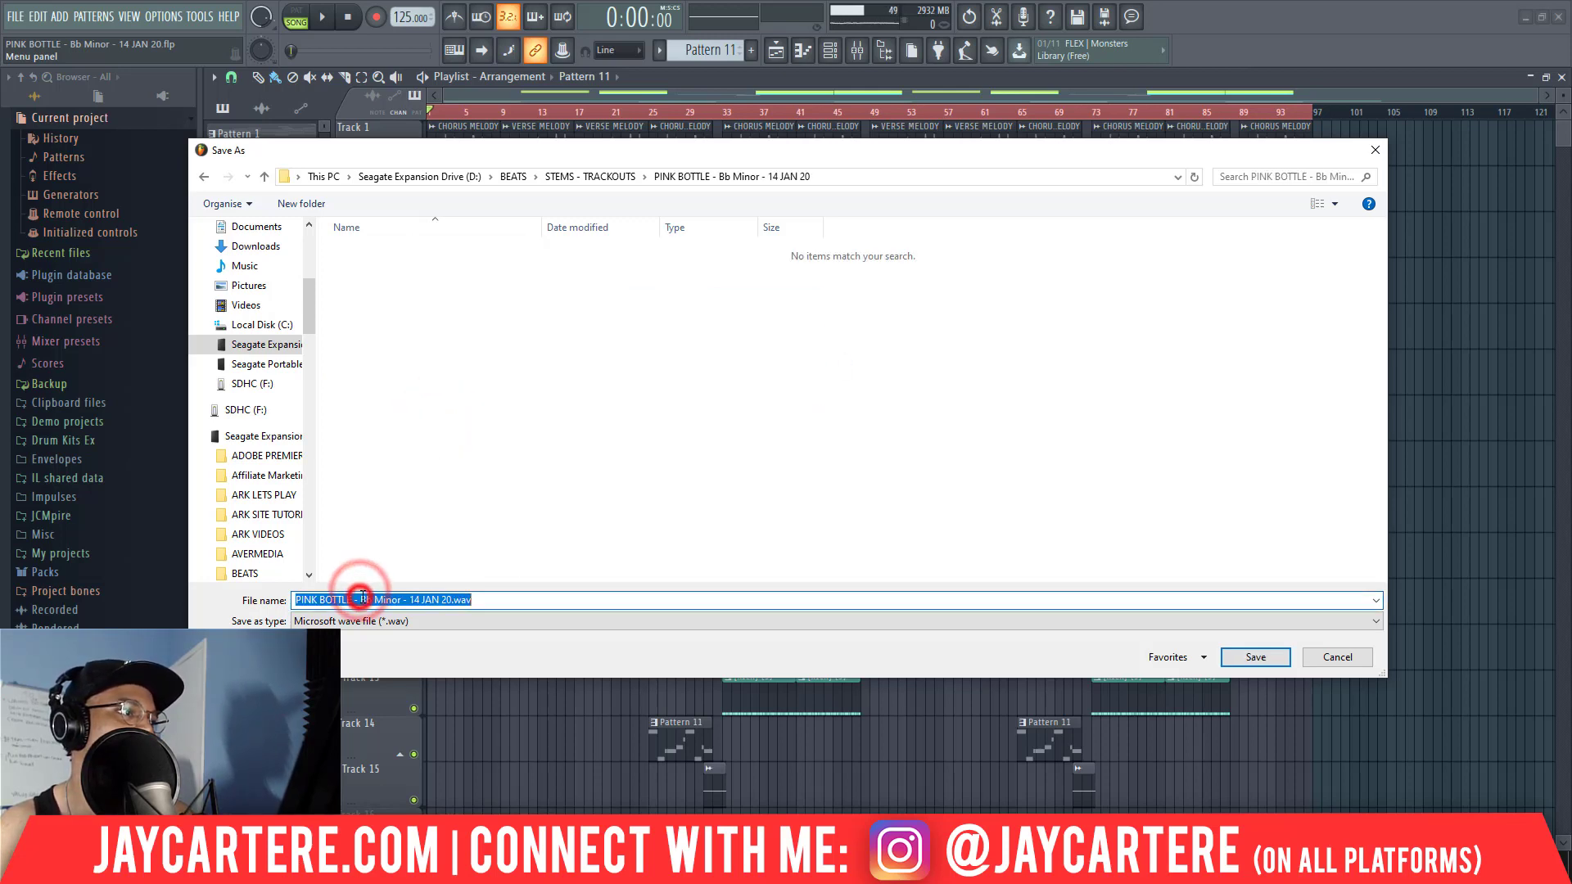
pyautogui.moveTo(354, 592); pyautogui.dragTo(453, 592)
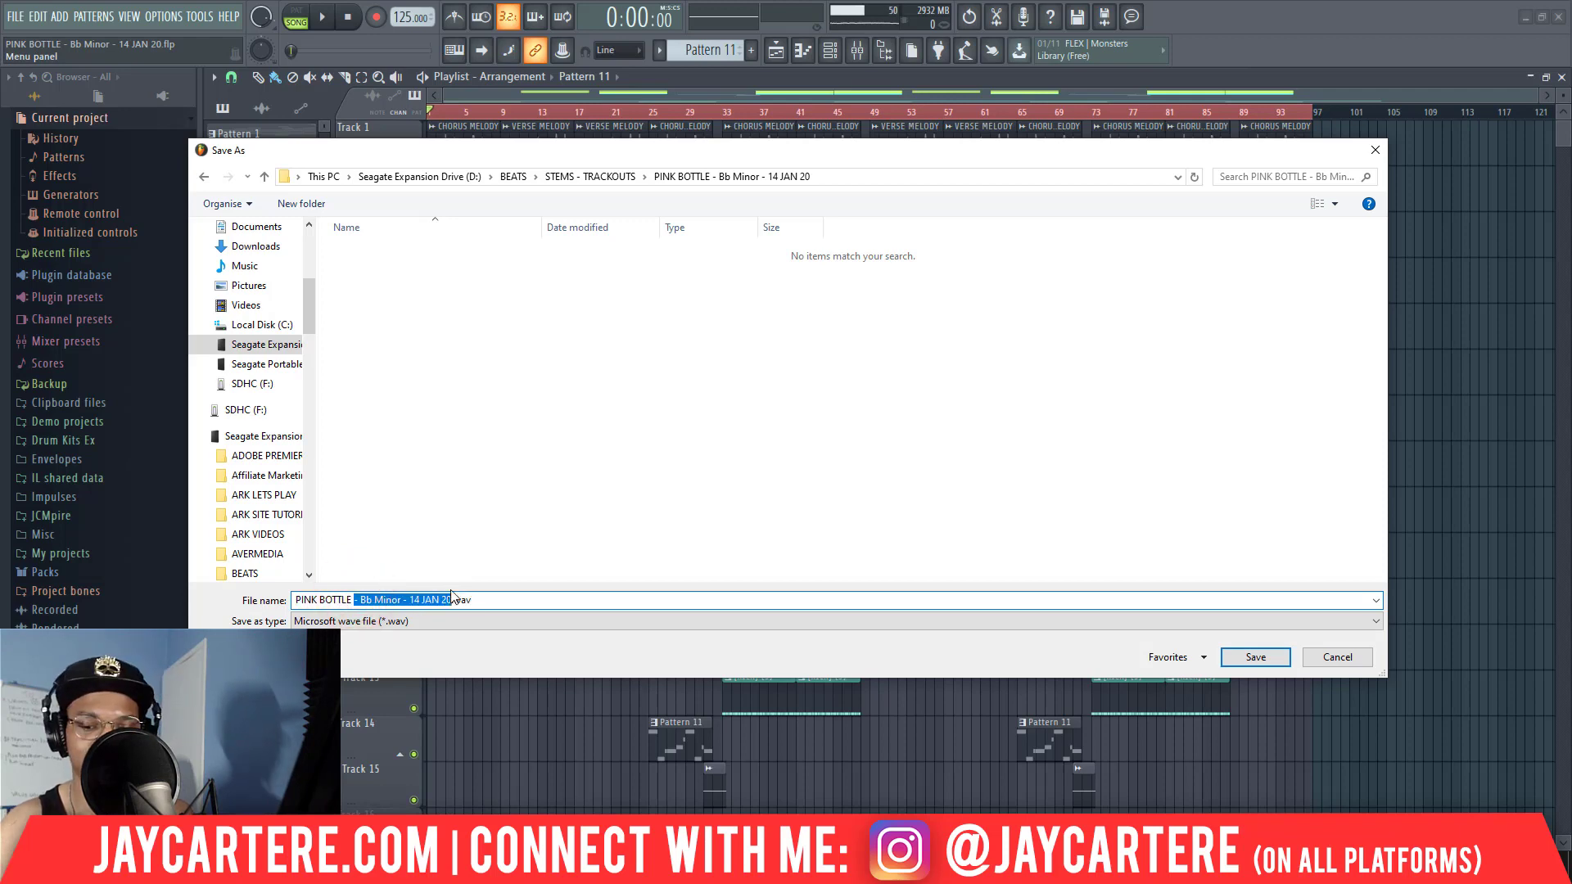
pyautogui.press('BackSpace')
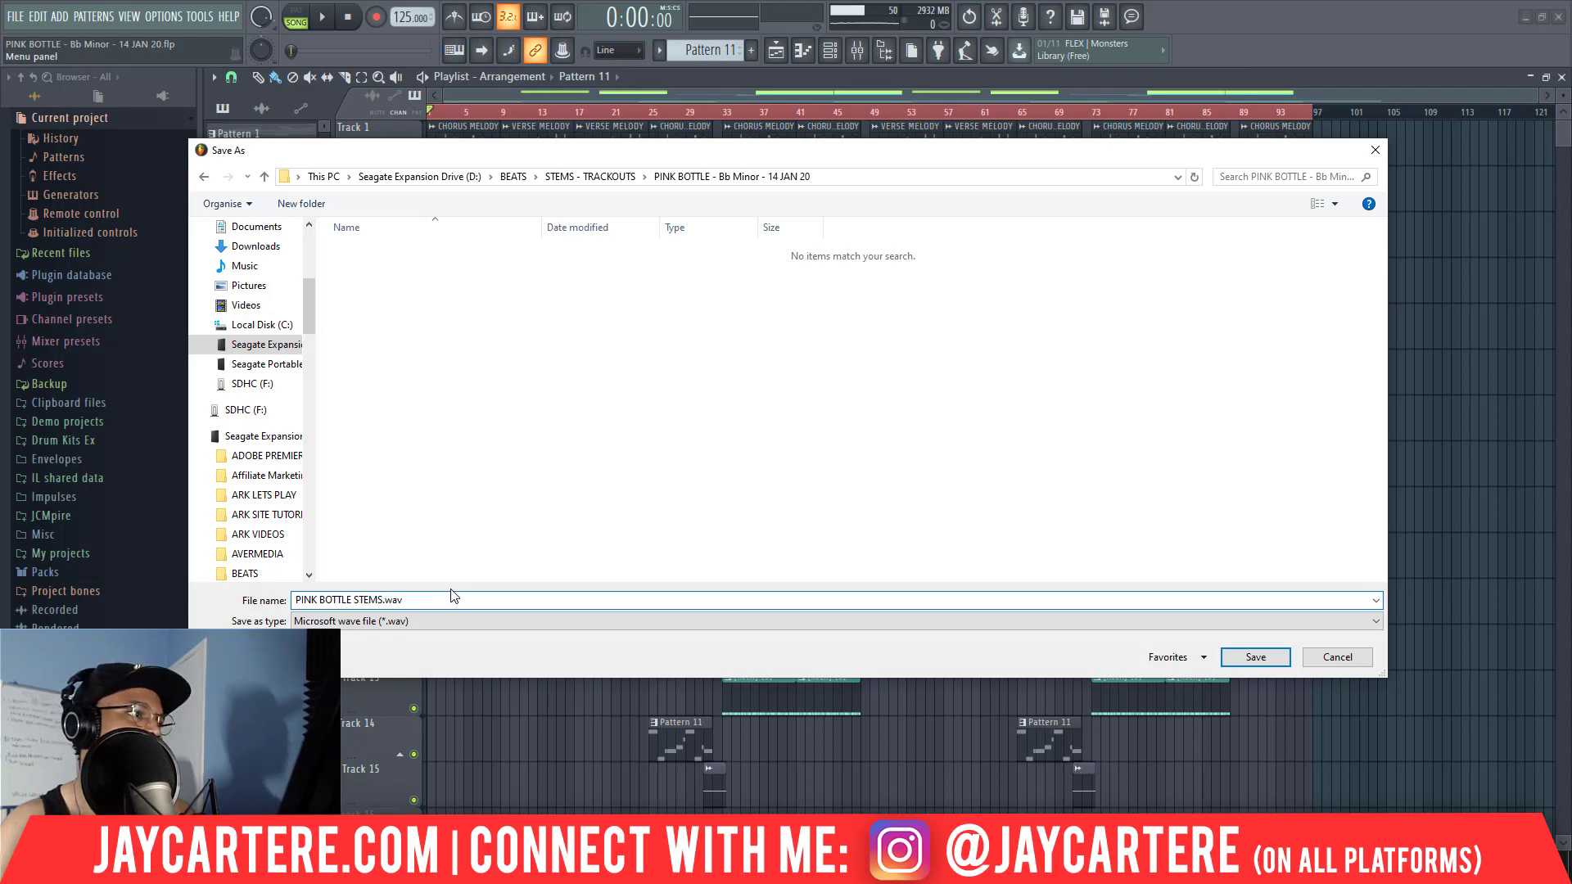
pyautogui.press('Return')
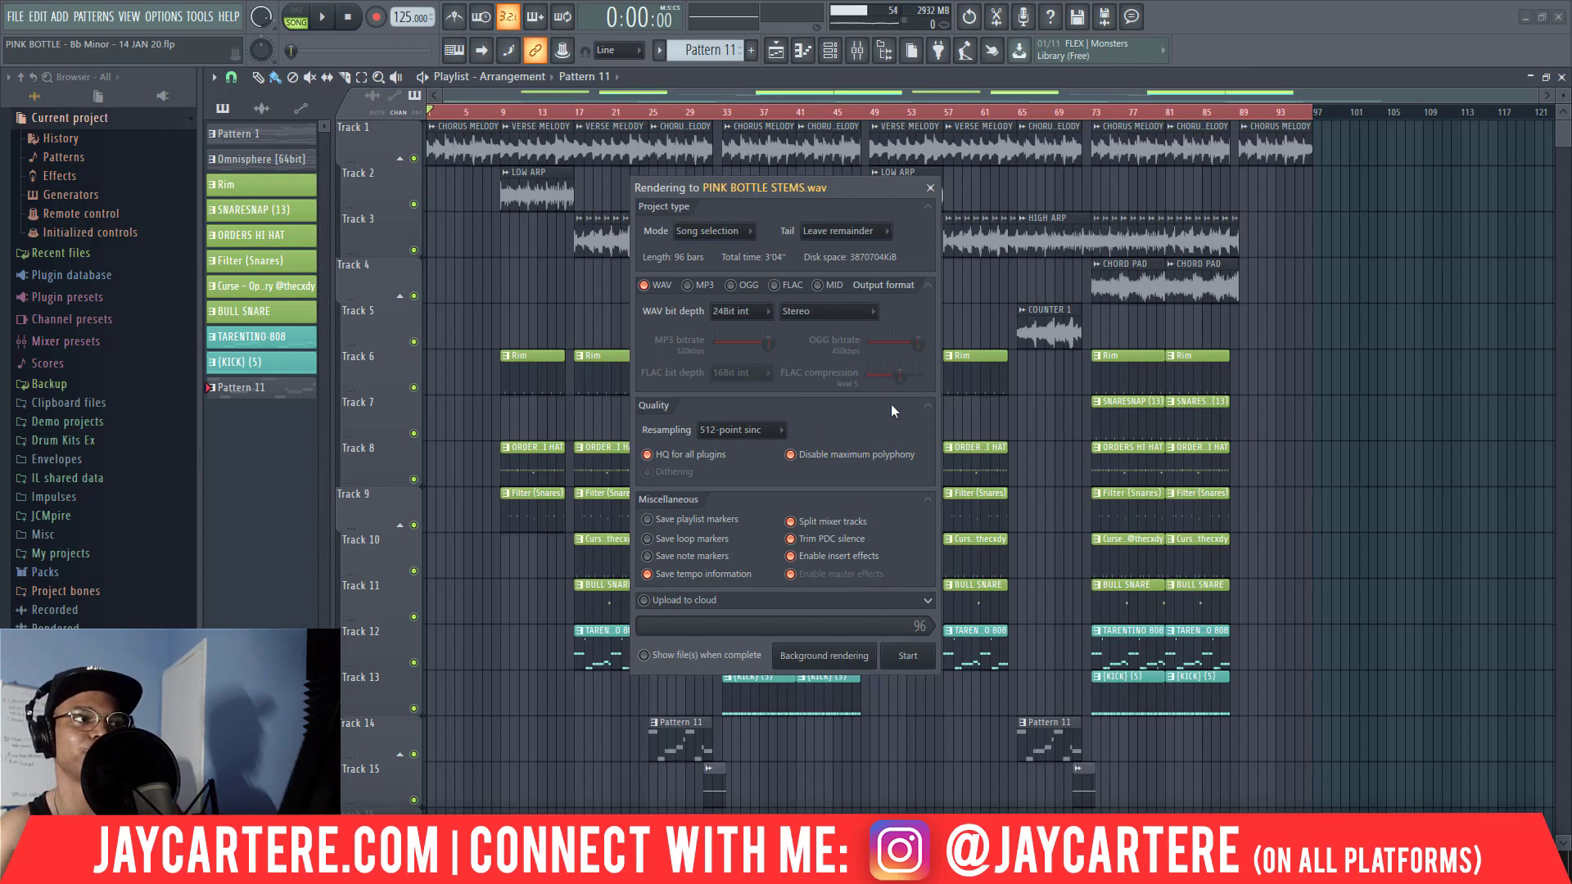
# - Close the stem render options without rendering and scroll down to the BEAT TAG tracks
pyautogui.click(930, 190)
pyautogui.scroll(-7, 870, 520)
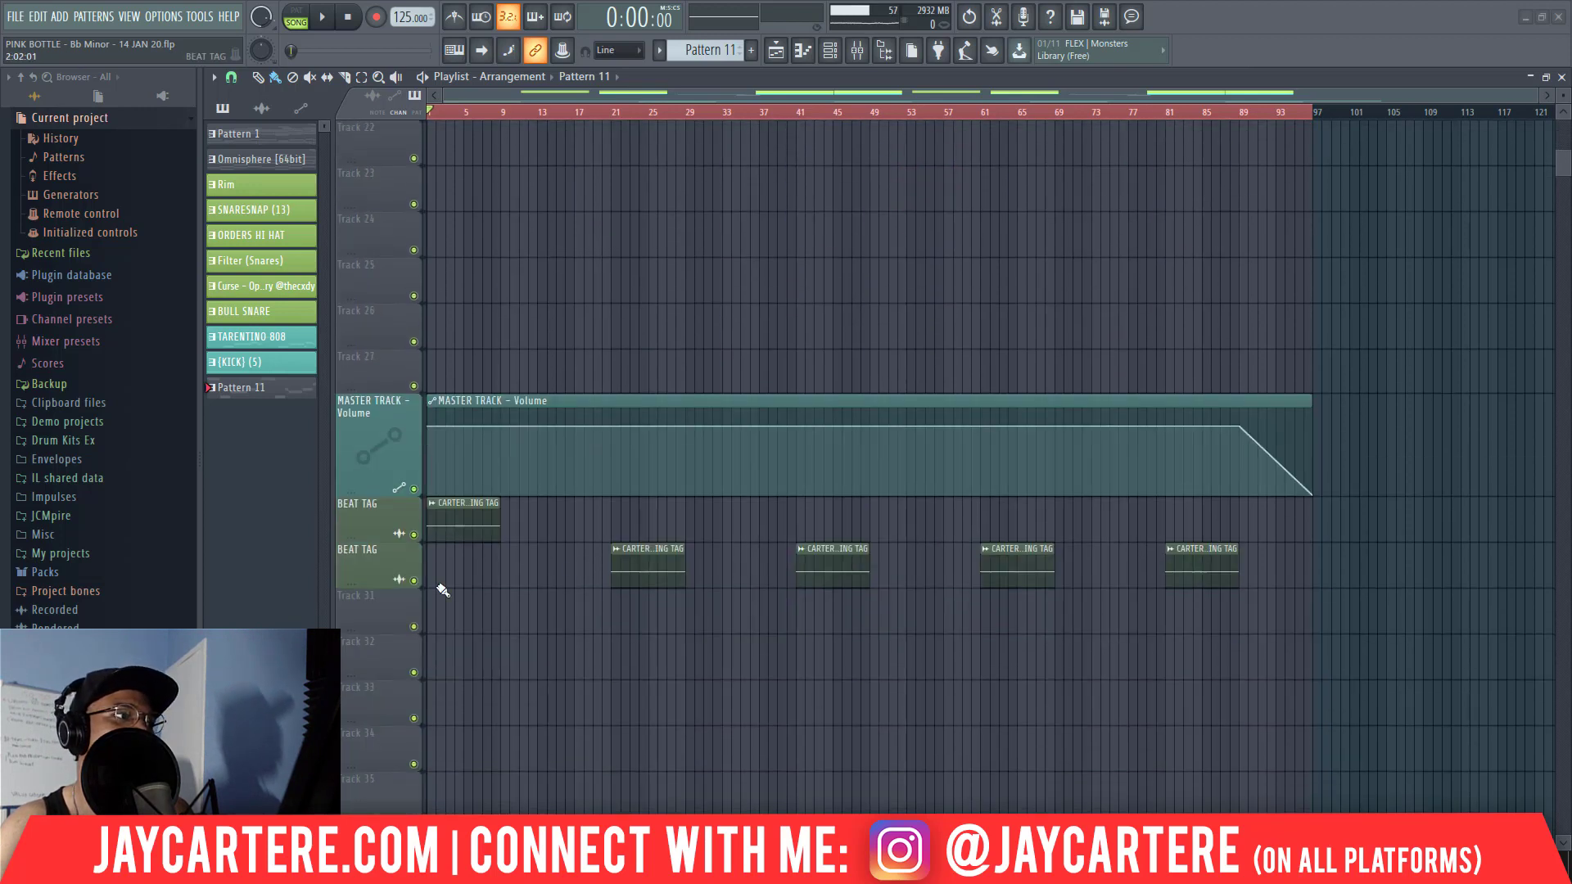
# - Mute the second BEAT TAG track and start a WAV export of the song
pyautogui.click(413, 582)
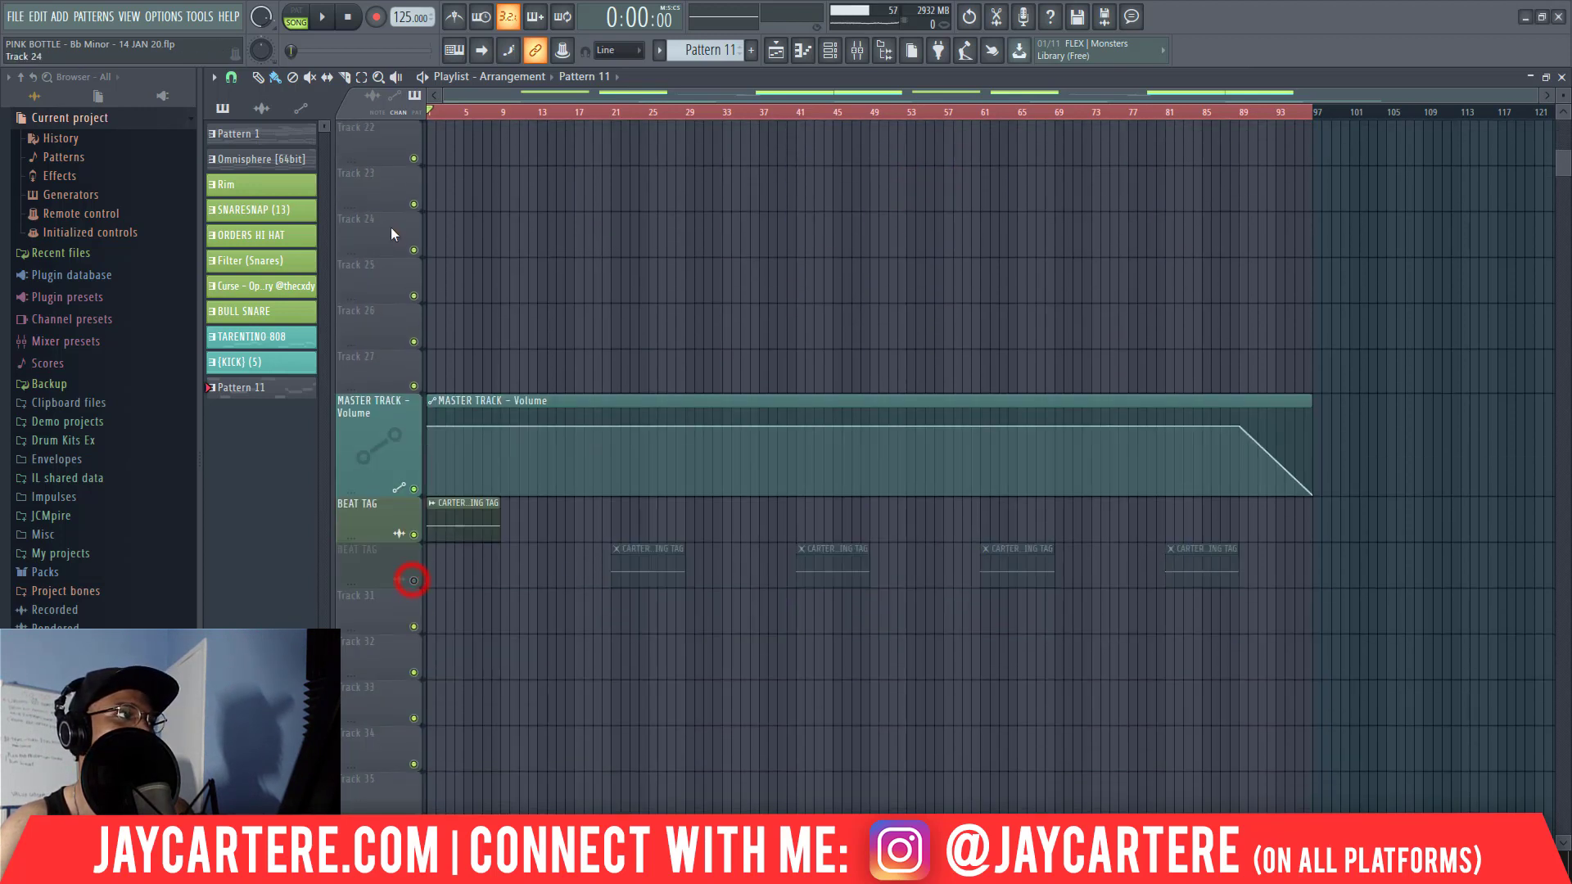
pyautogui.click(23, 22)
pyautogui.moveTo(47, 163)
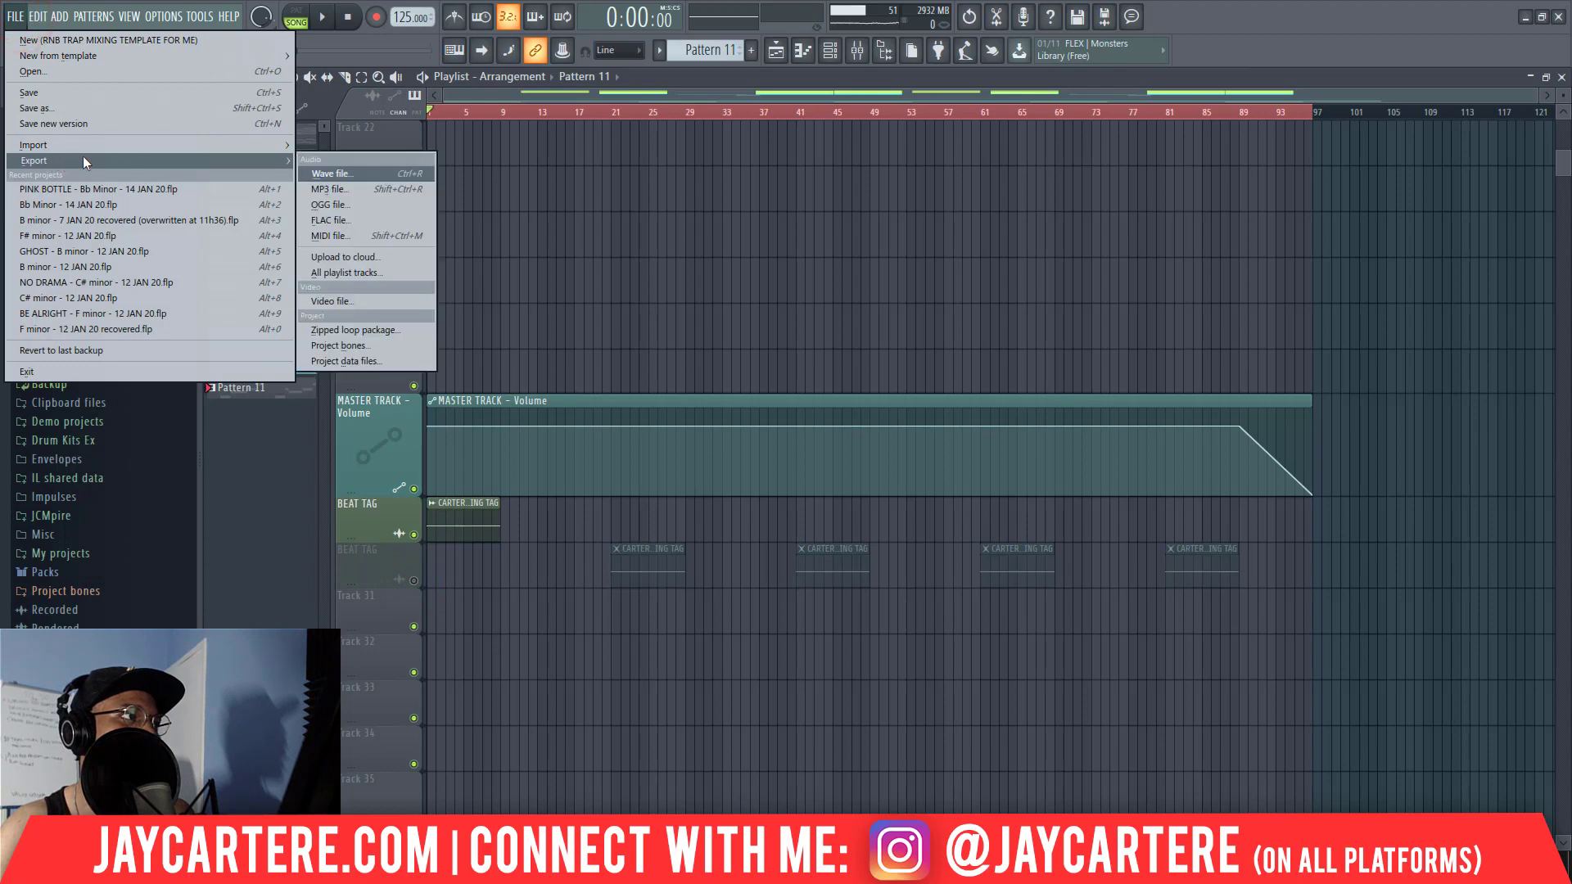
pyautogui.click(370, 175)
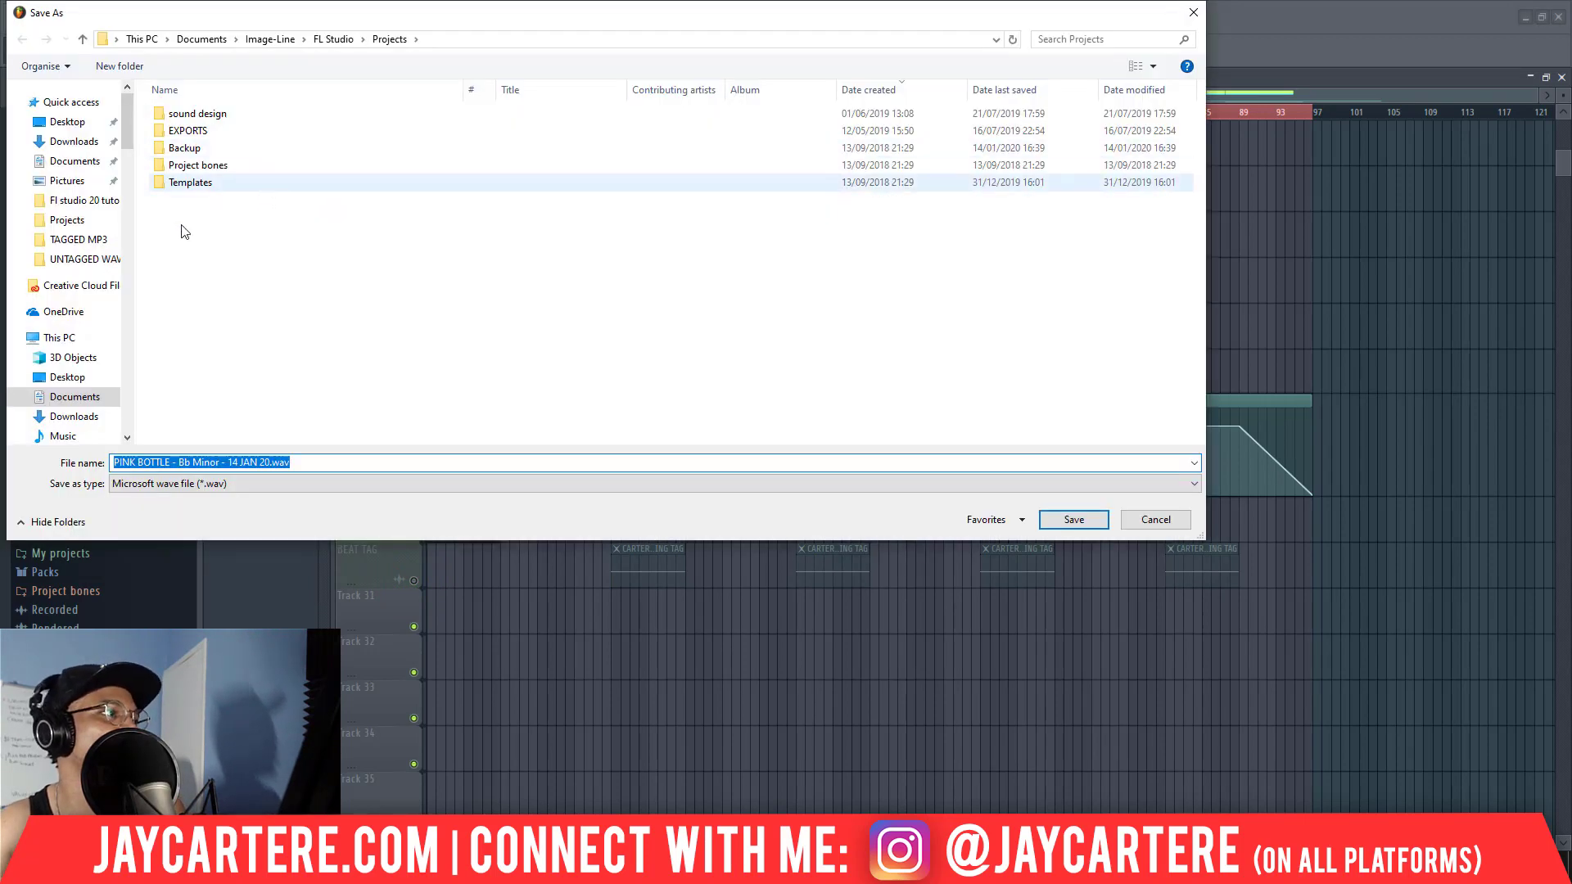
# - Browse to D:\BEATS\STEMS - TRACKOUTS\PINK BOTTLE in the save dialog
pyautogui.scroll(-2, 90, 352)
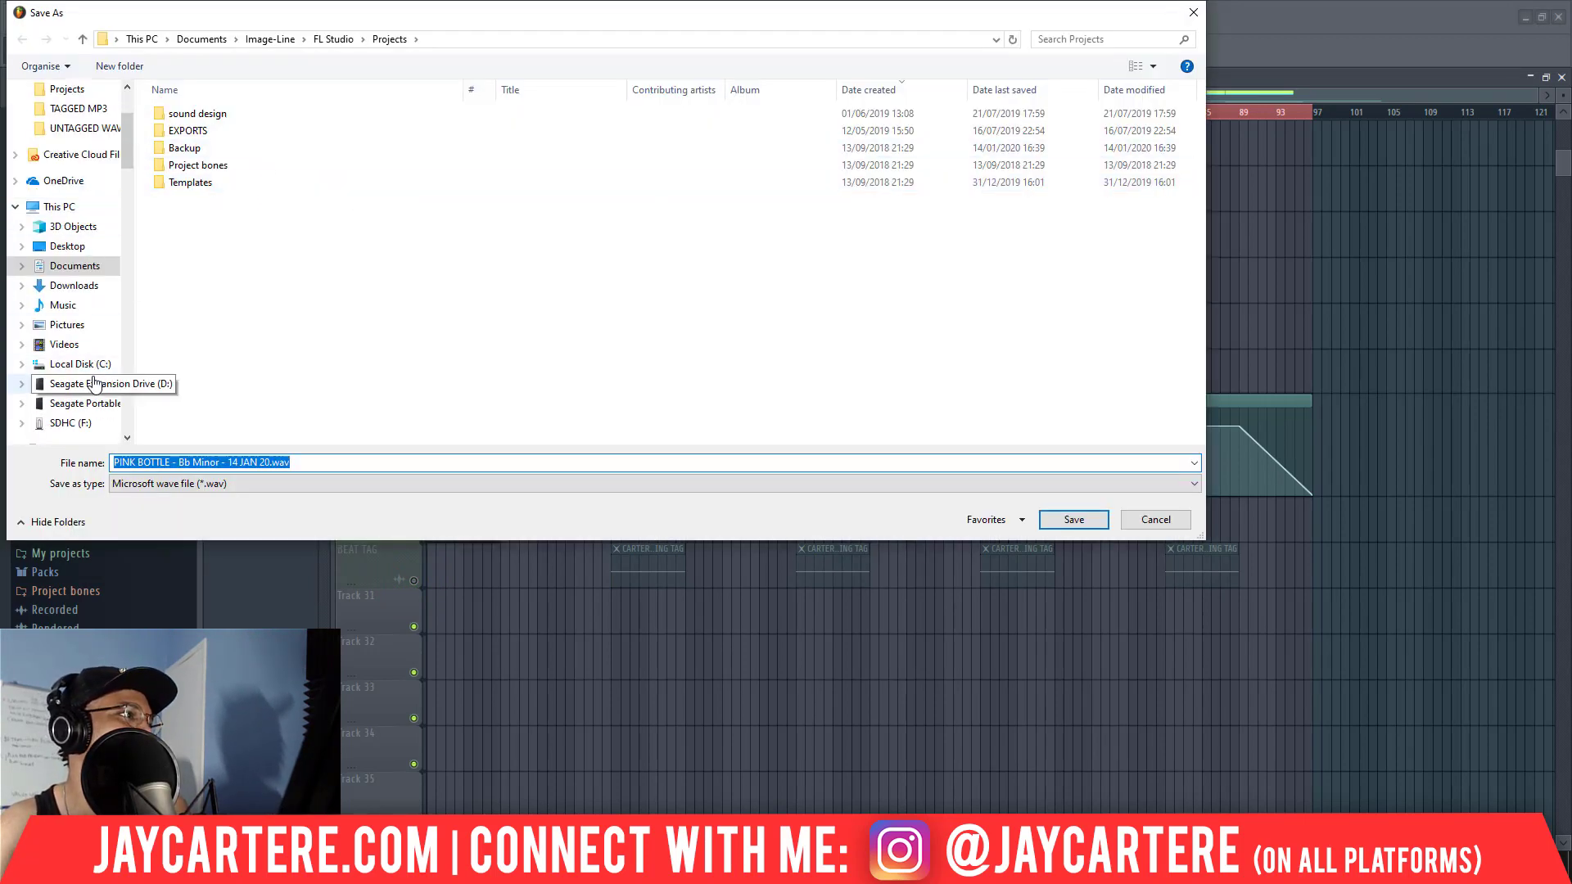
pyautogui.click(94, 383)
pyautogui.doubleClick(214, 169)
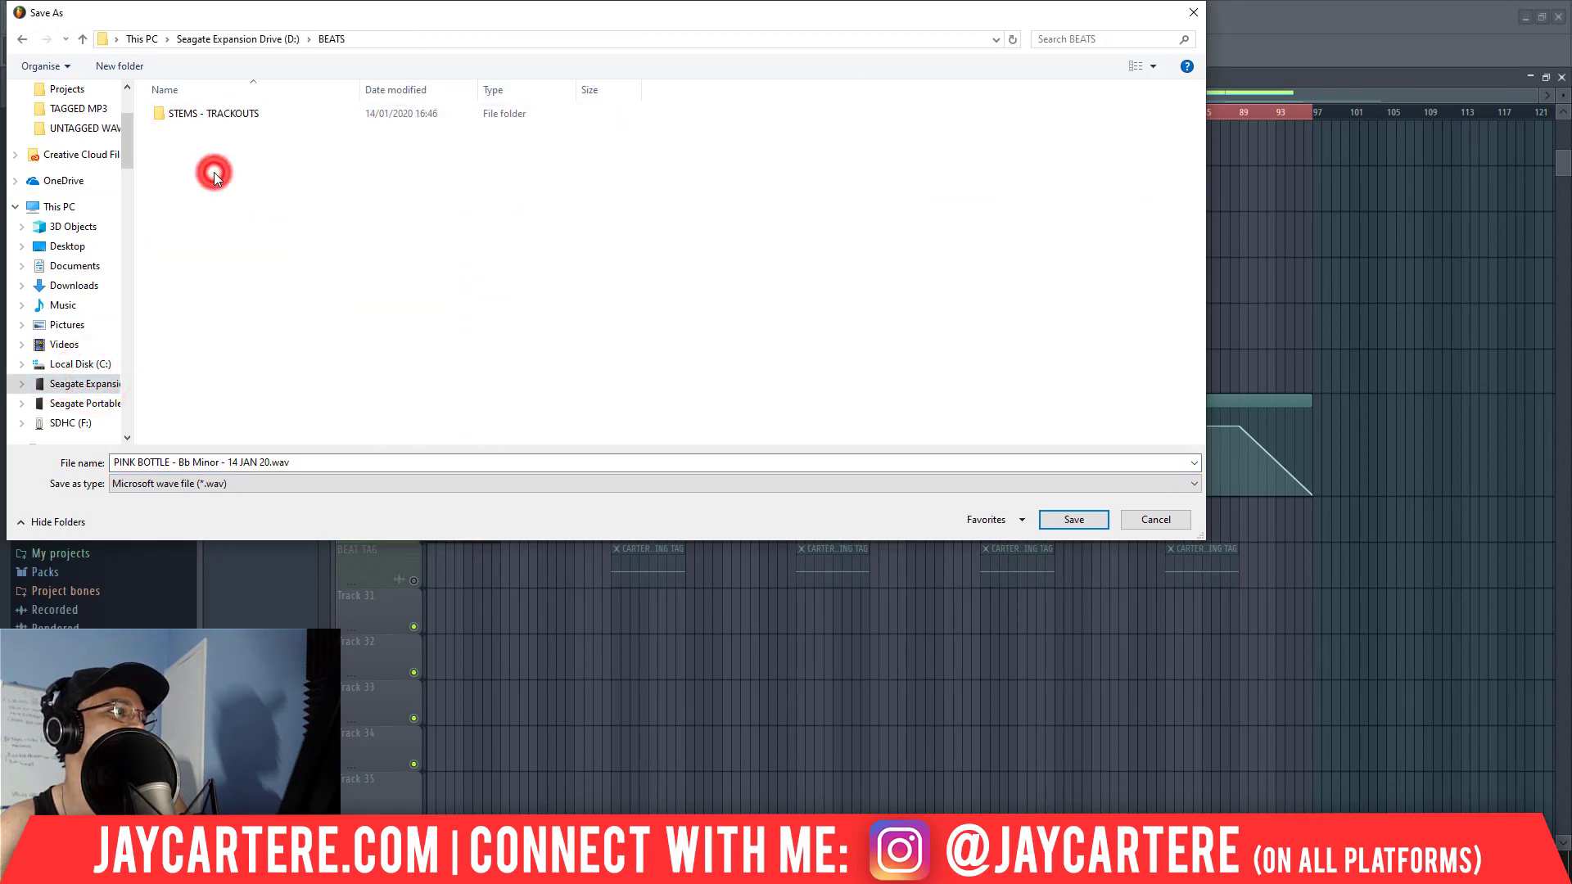
pyautogui.doubleClick(217, 113)
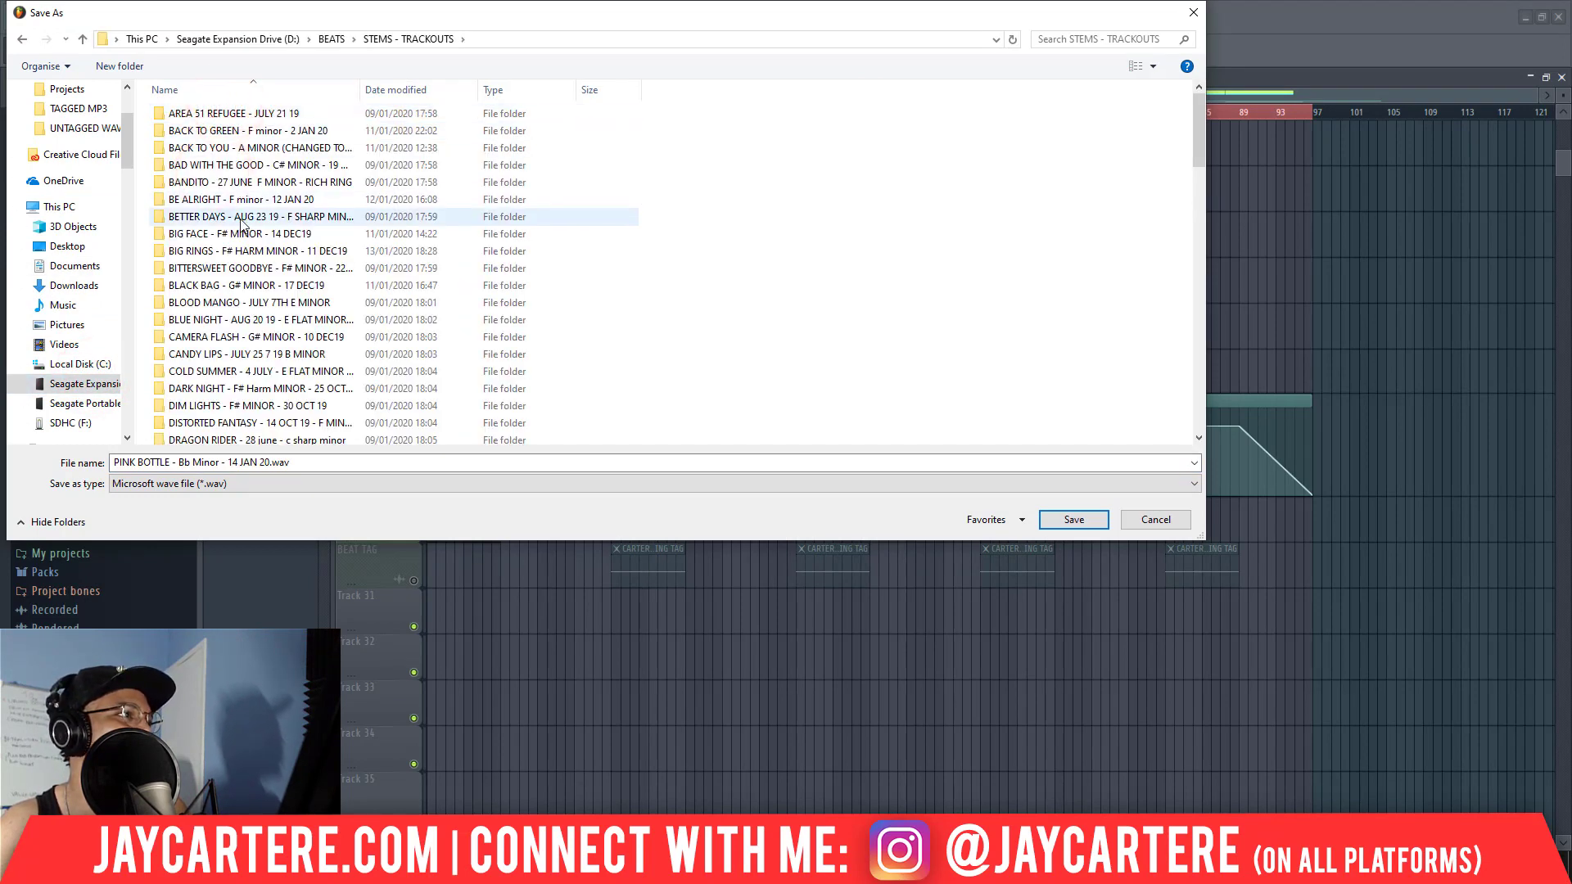
pyautogui.scroll(-20, 248, 319)
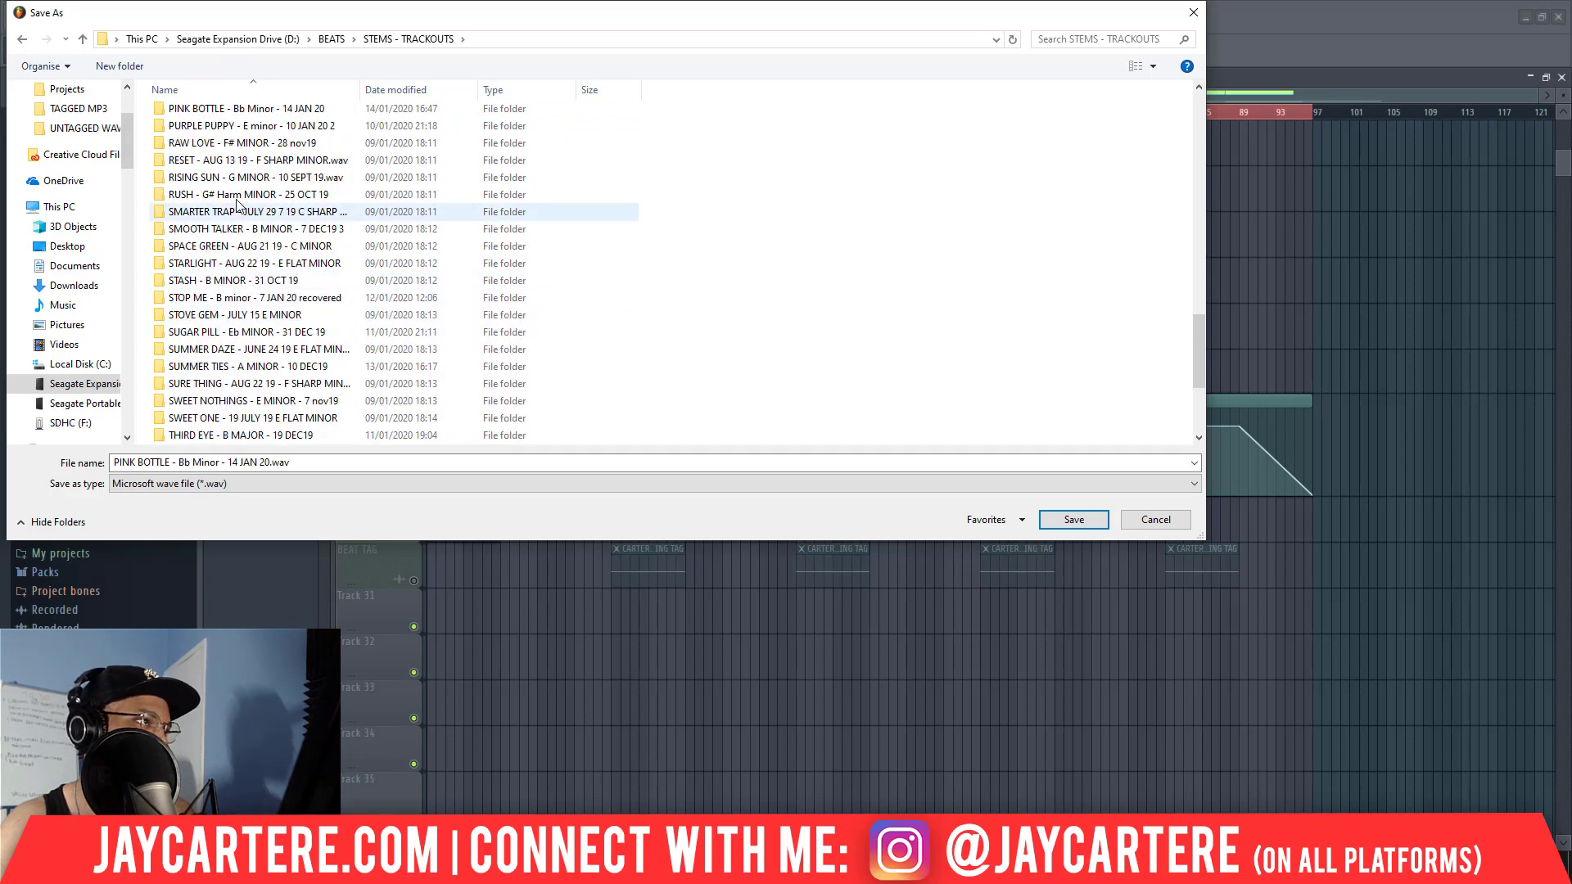
pyautogui.scroll(1, 230, 168)
pyautogui.doubleClick(230, 168)
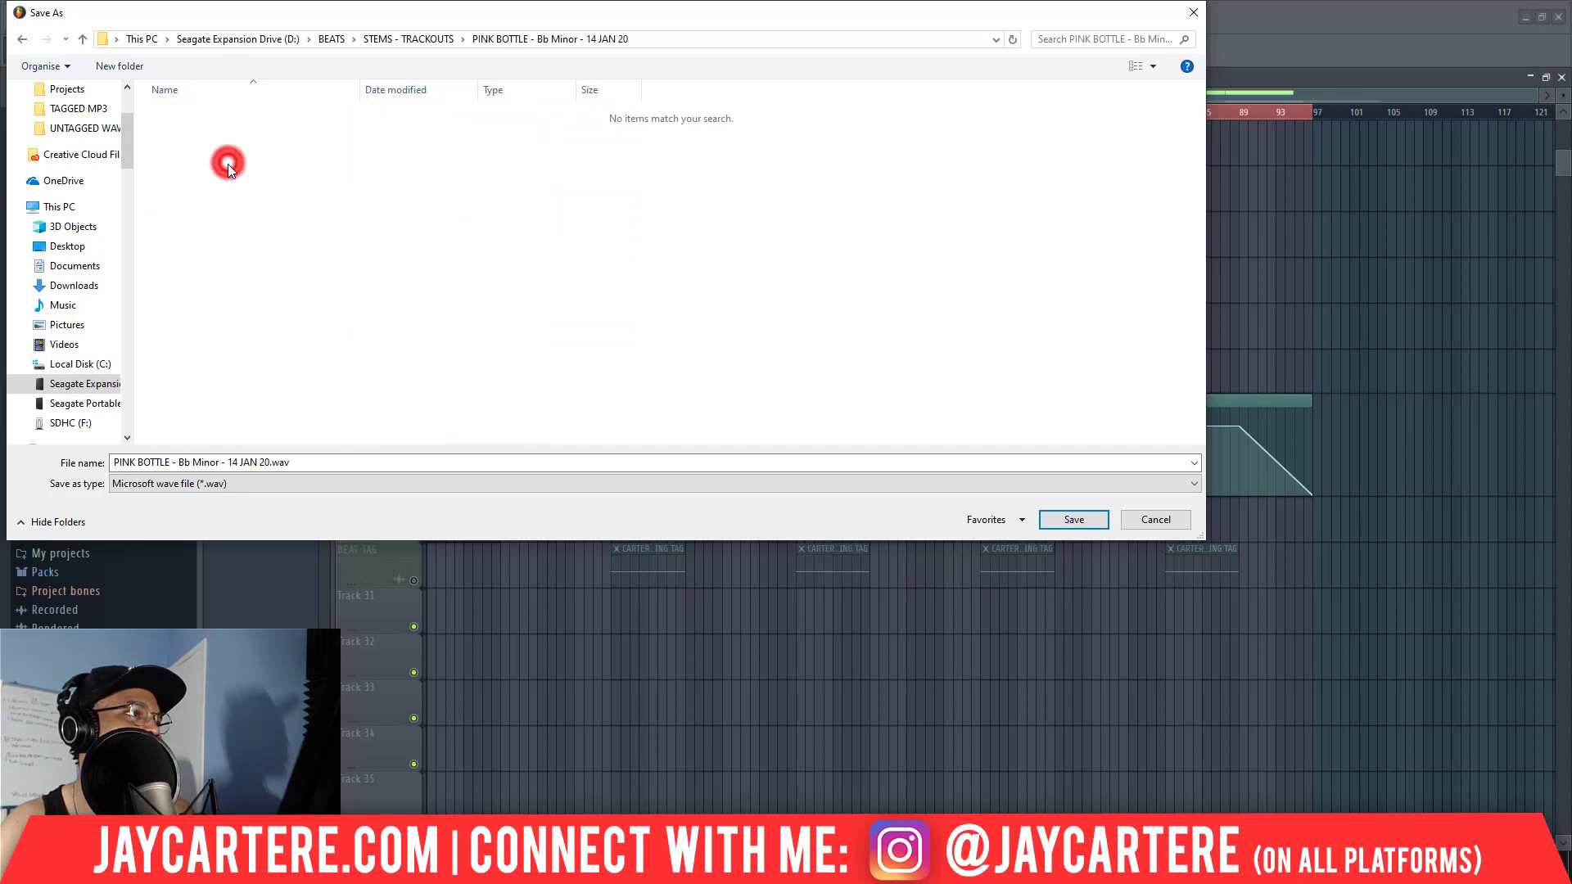
# - Name the file 'PINK BOTTLE STEMS.wav' and confirm to open render settings
pyautogui.click(168, 460)
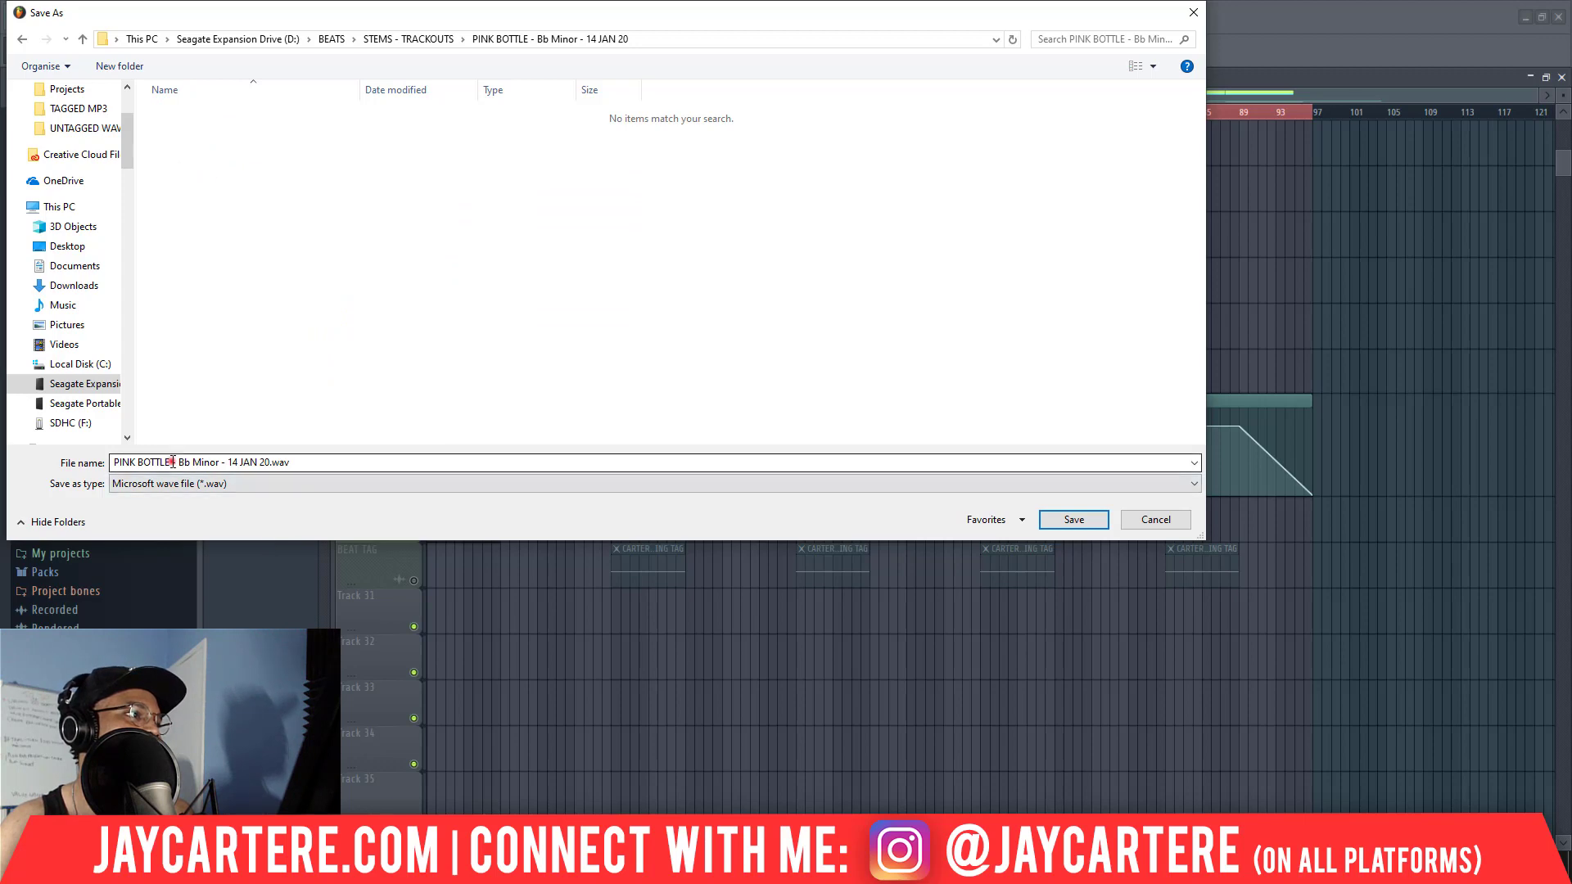
pyautogui.doubleClick(244, 463)
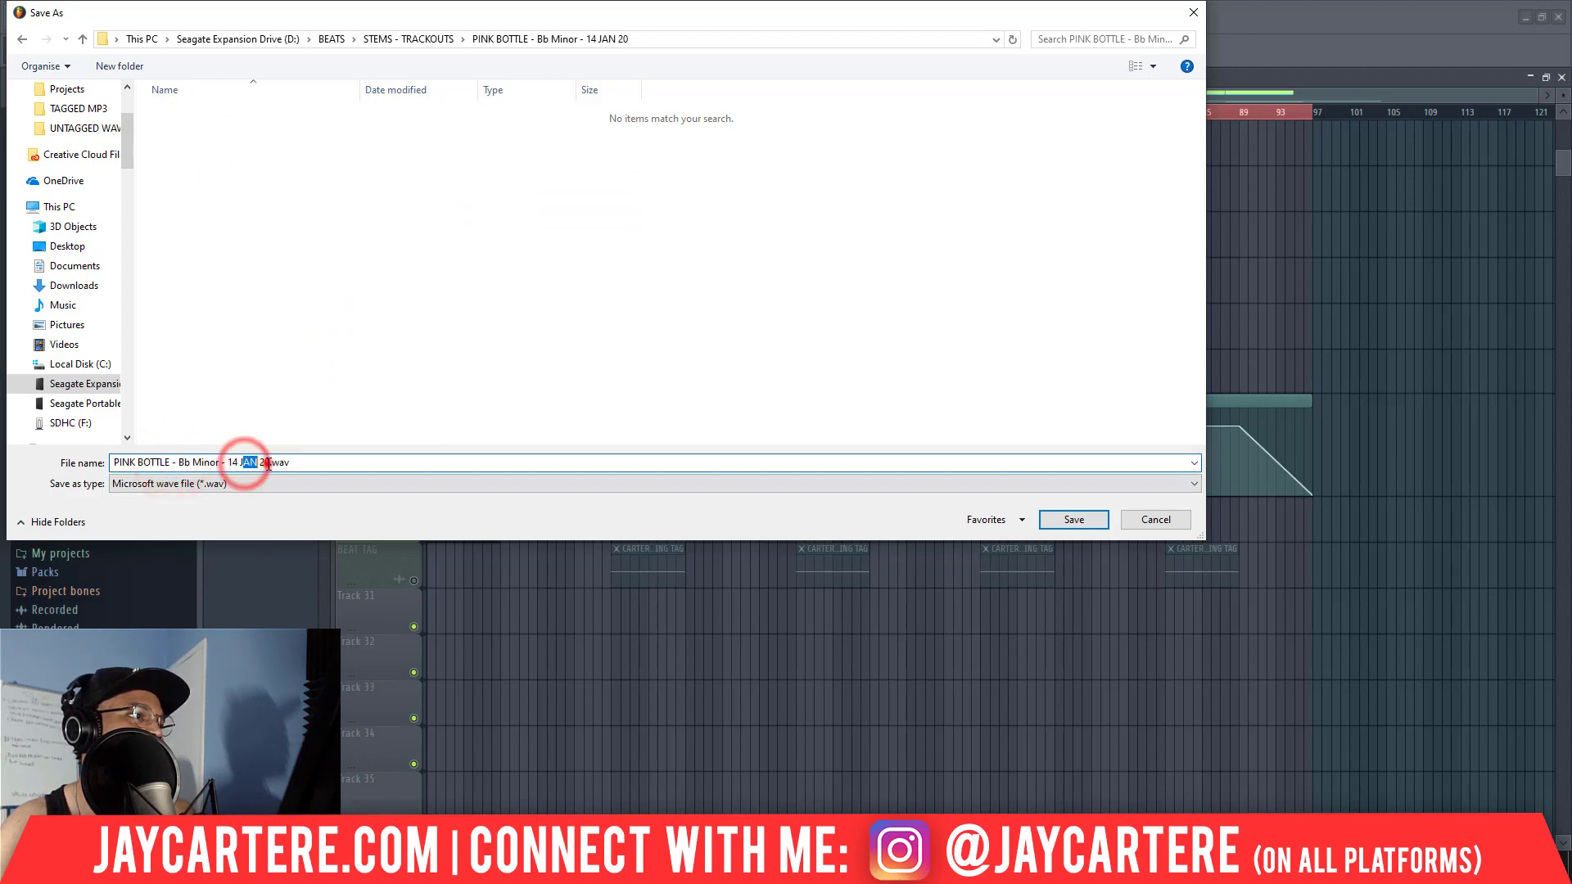
pyautogui.moveTo(270, 463); pyautogui.dragTo(173, 464)
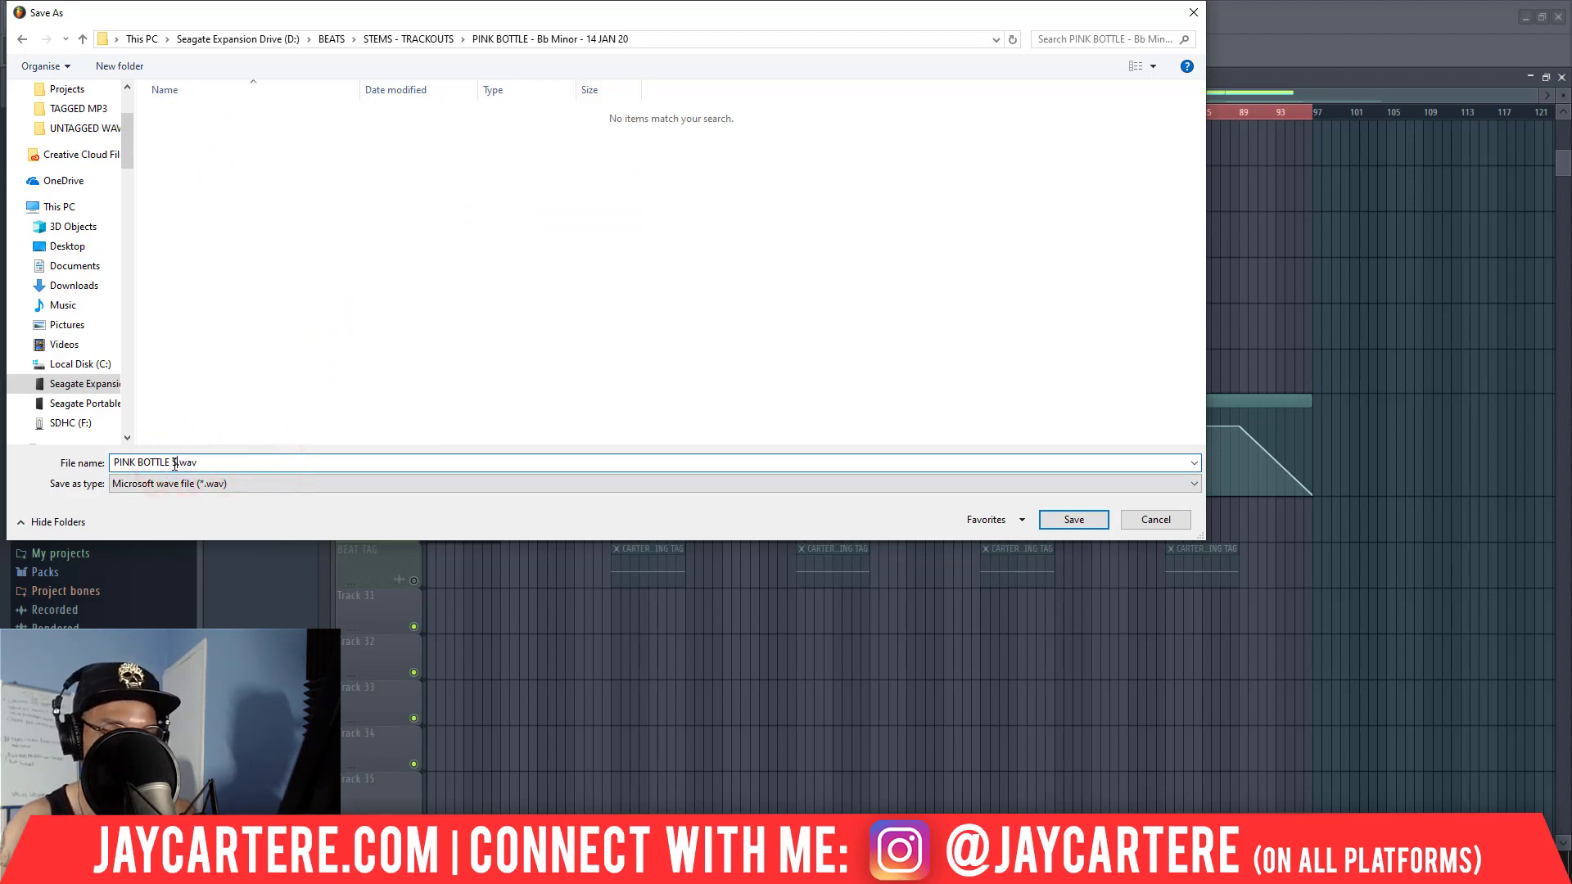
pyautogui.press('Return')
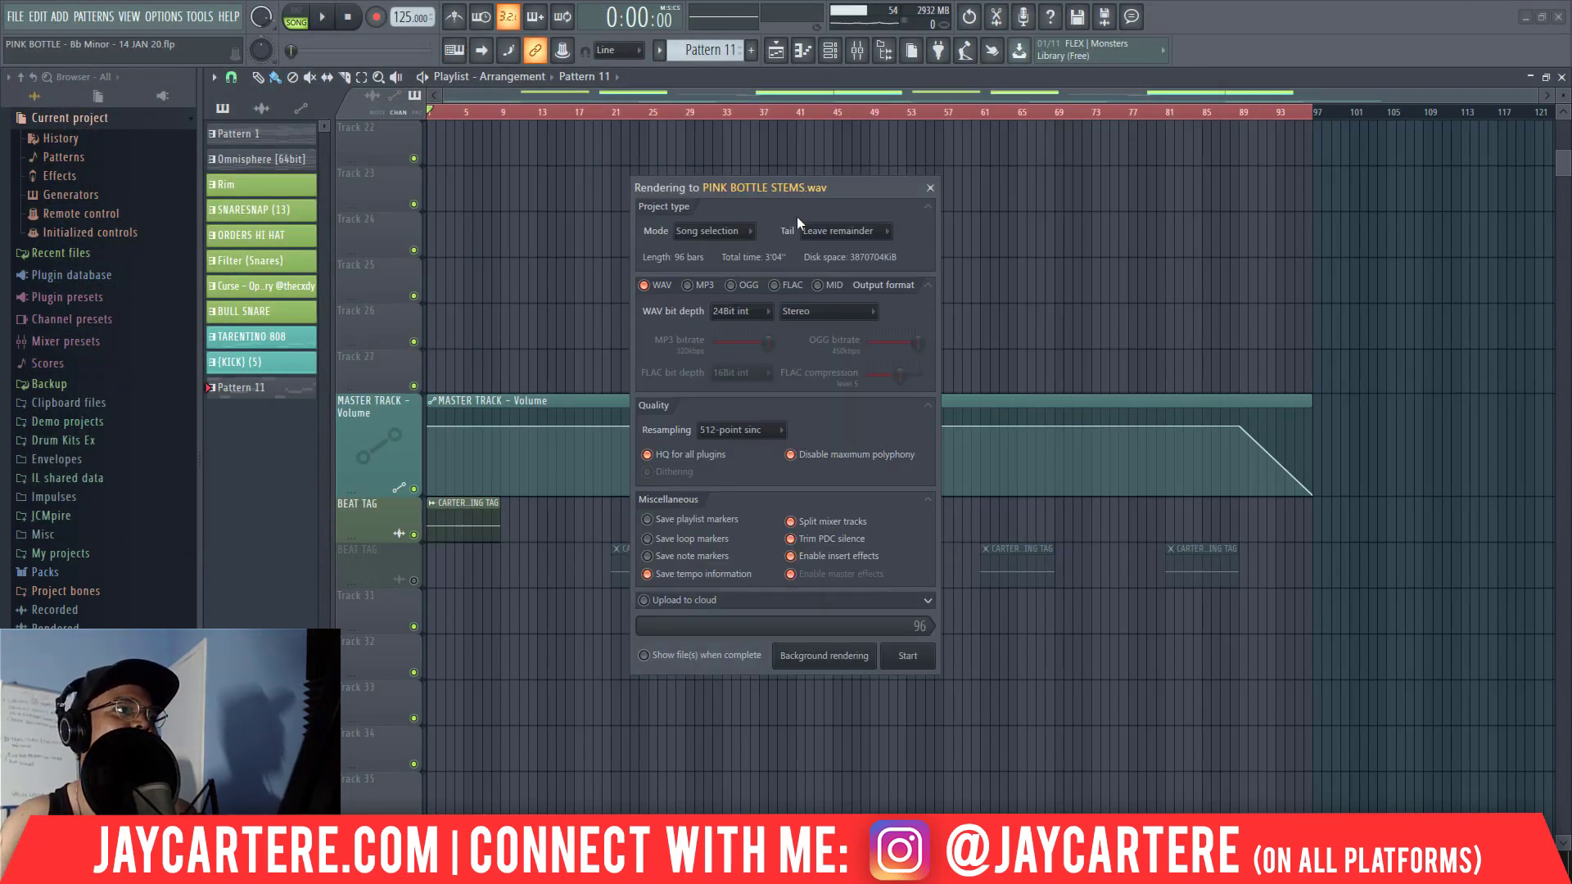
# - Reposition the render window and start rendering the PINK BOTTLE STEMS split-track WAVs
pyautogui.moveTo(836, 188); pyautogui.dragTo(926, 216)
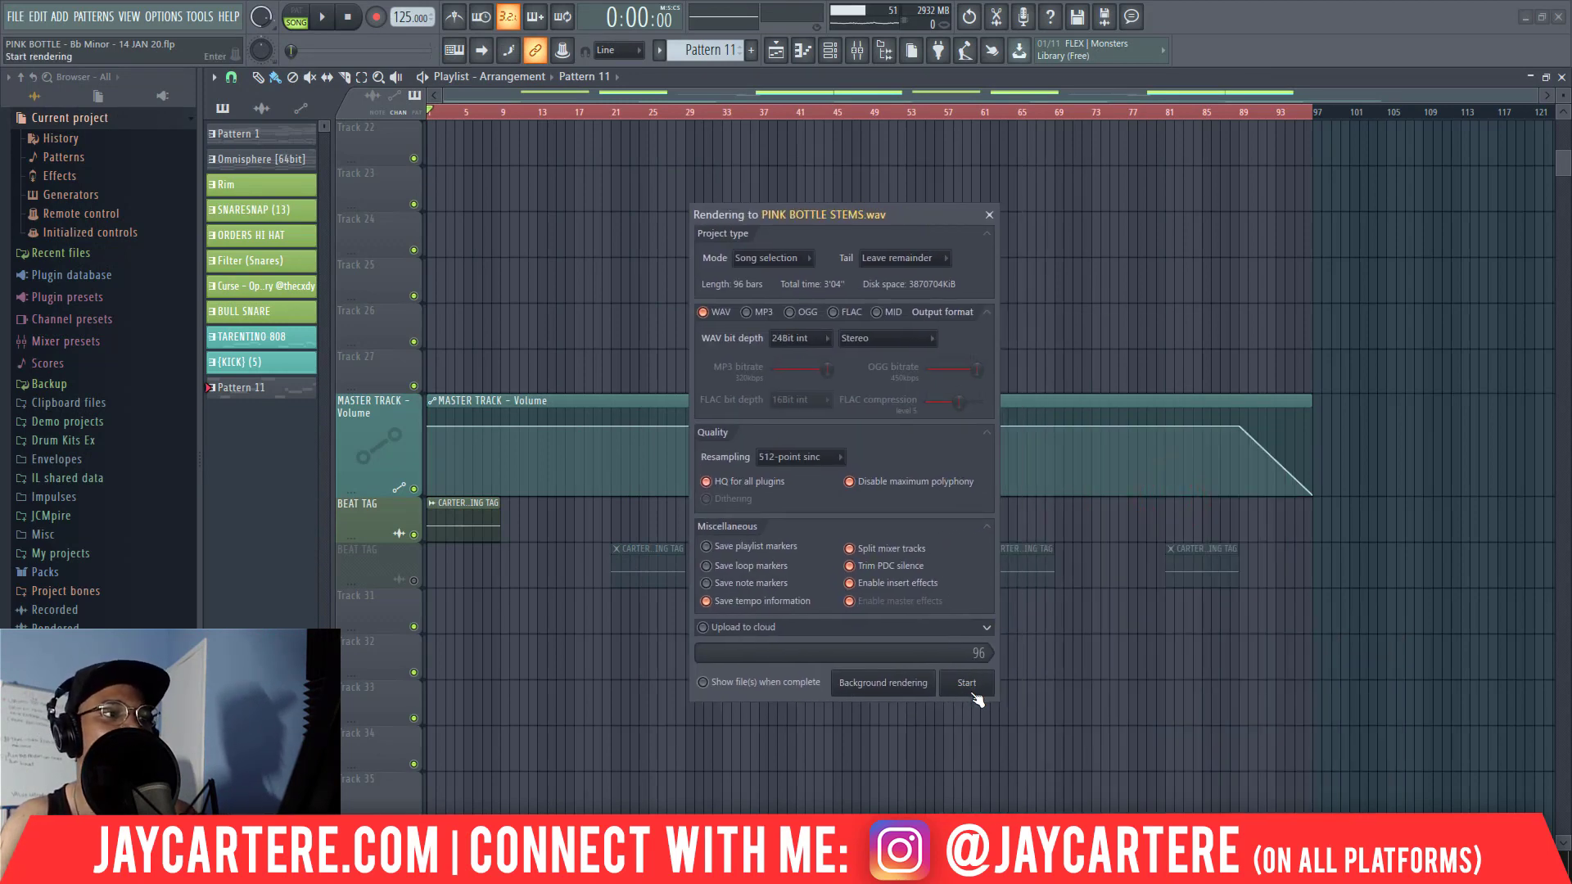
pyautogui.moveTo(882, 215); pyautogui.dragTo(823, 198)
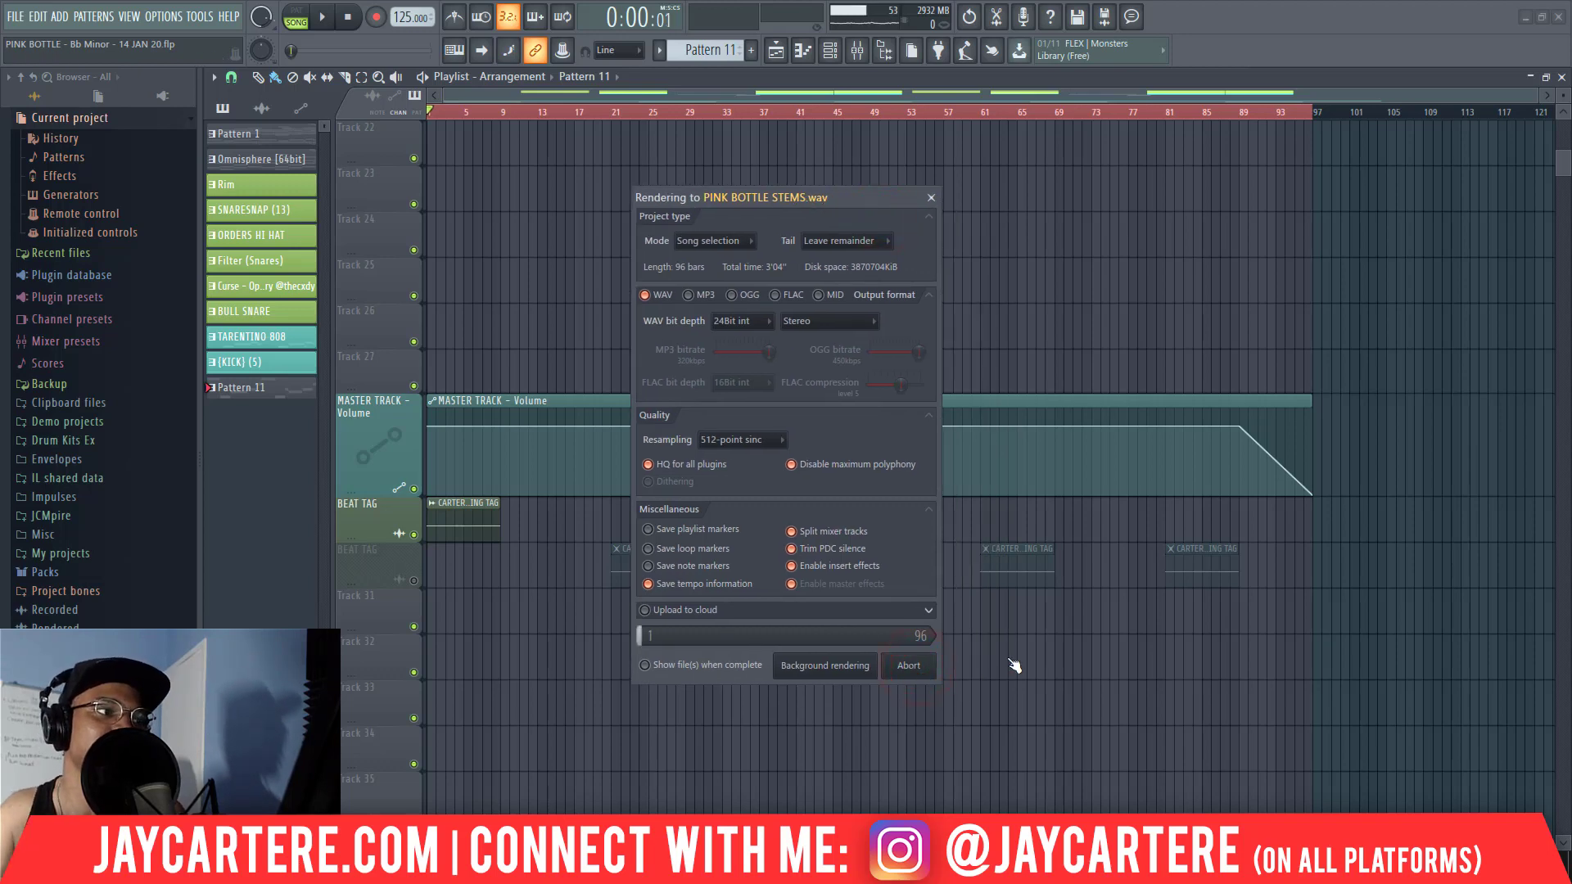
pyautogui.moveTo(491, 870)
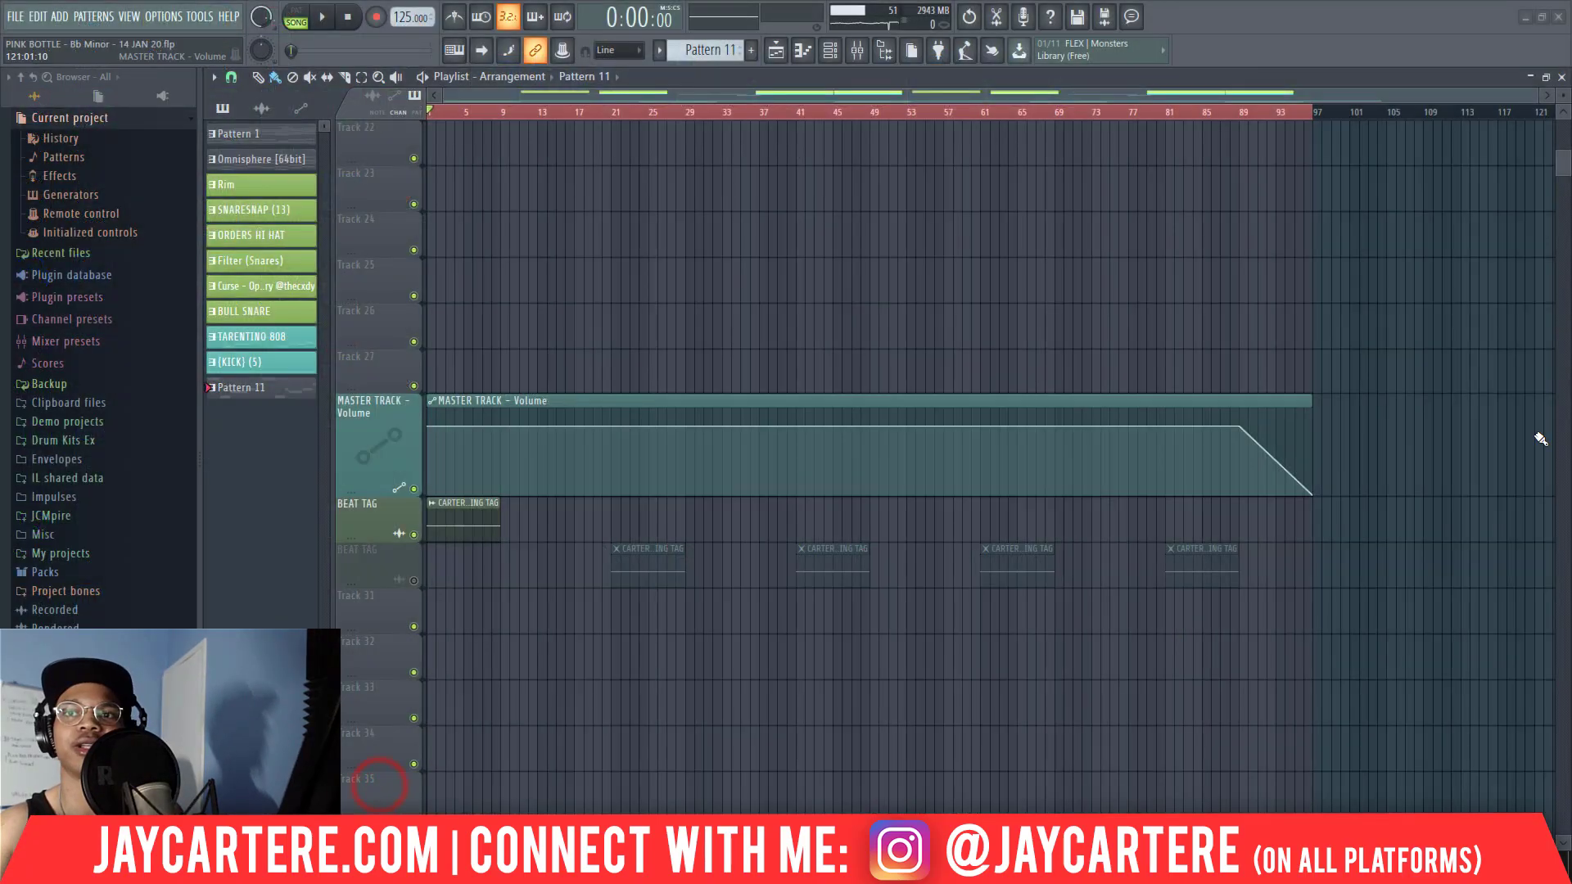
# - Open the PINK BOTTLE folder inside the STEMS - TRACKOUTS folder
pyautogui.moveTo(1217, 218); pyautogui.dragTo(736, 225)
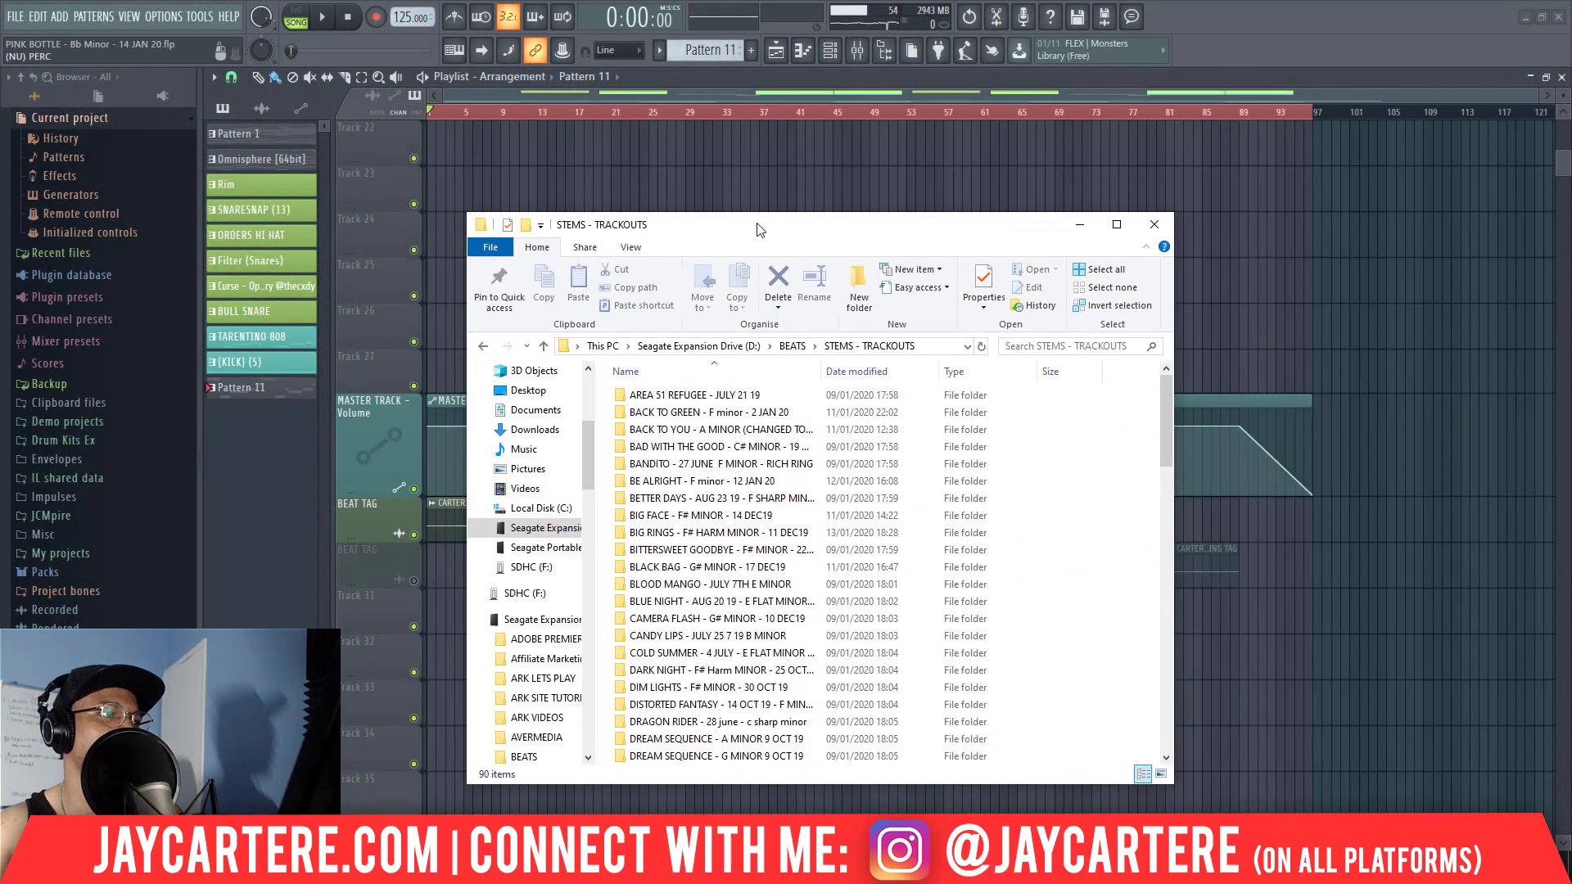
pyautogui.scroll(-12, 962, 549)
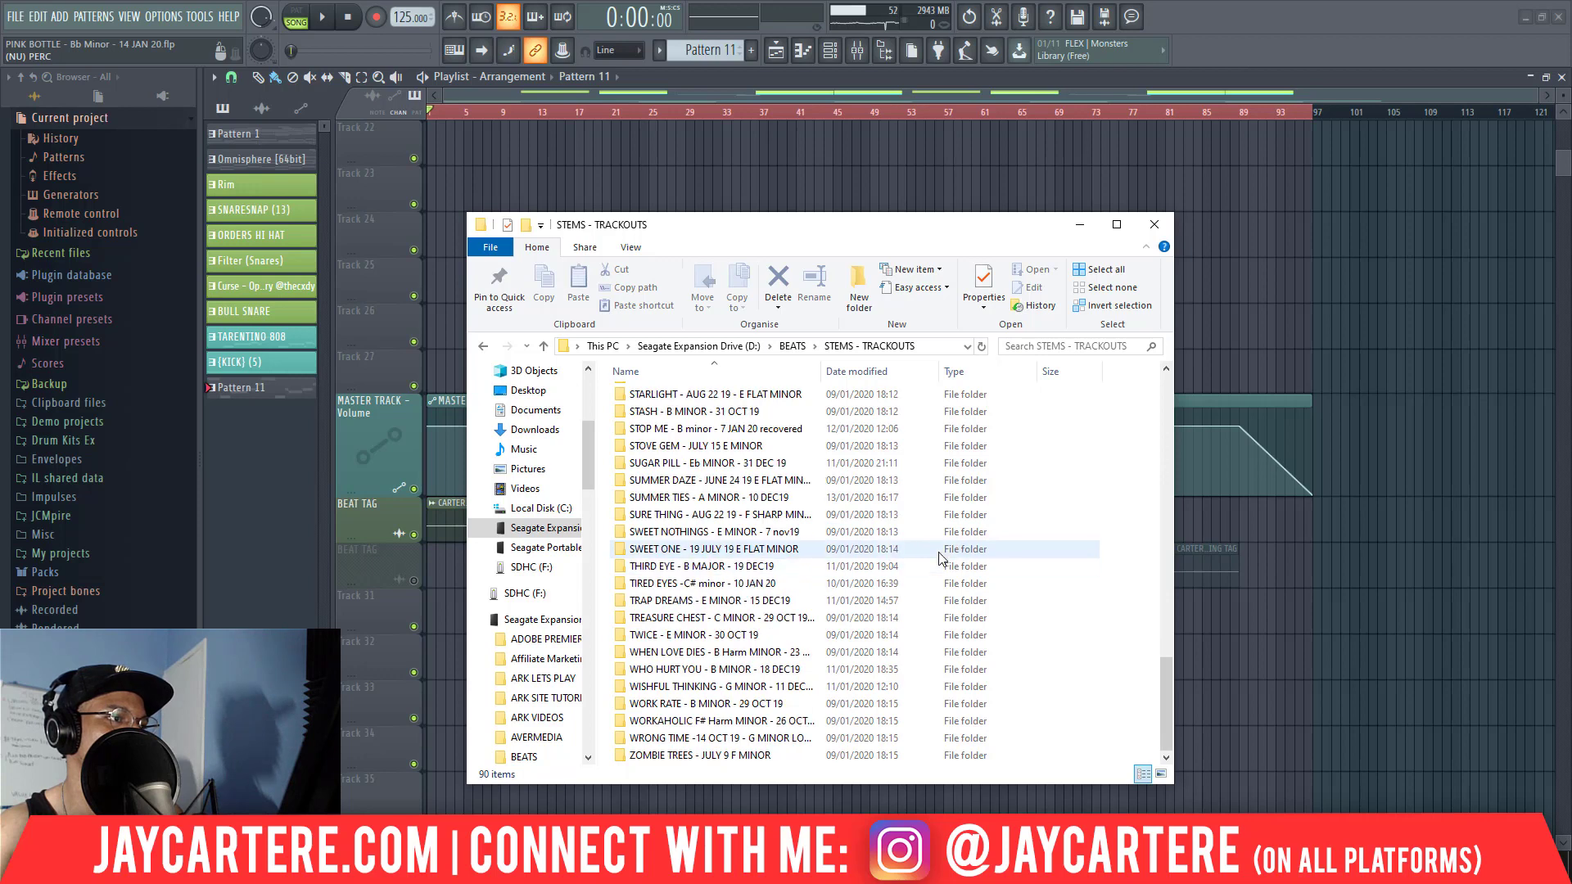
pyautogui.scroll(4, 655, 450)
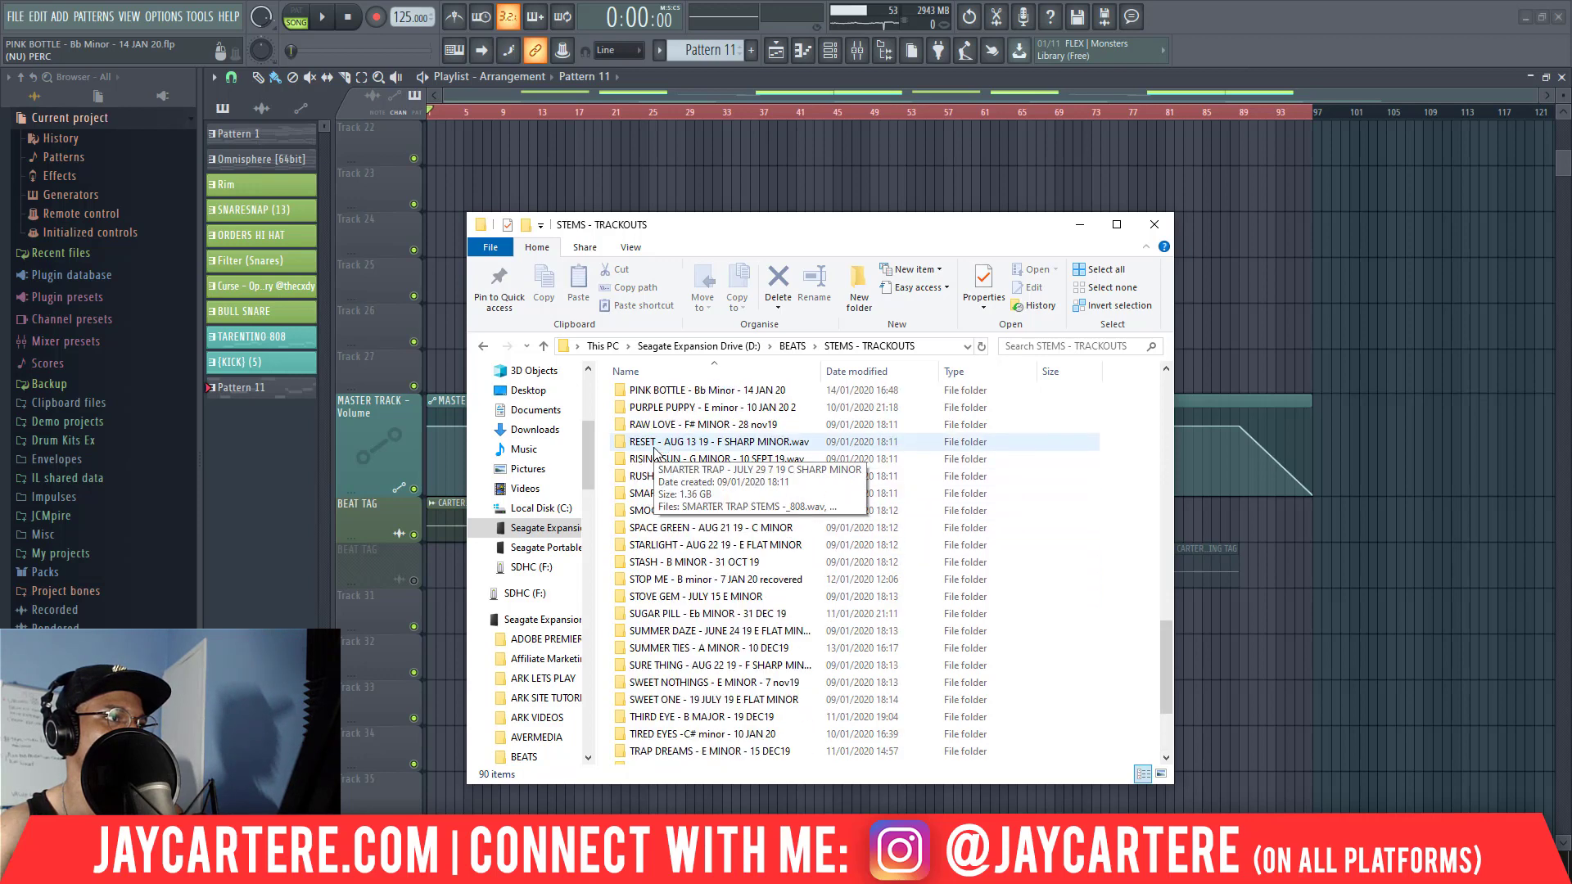
pyautogui.doubleClick(663, 443)
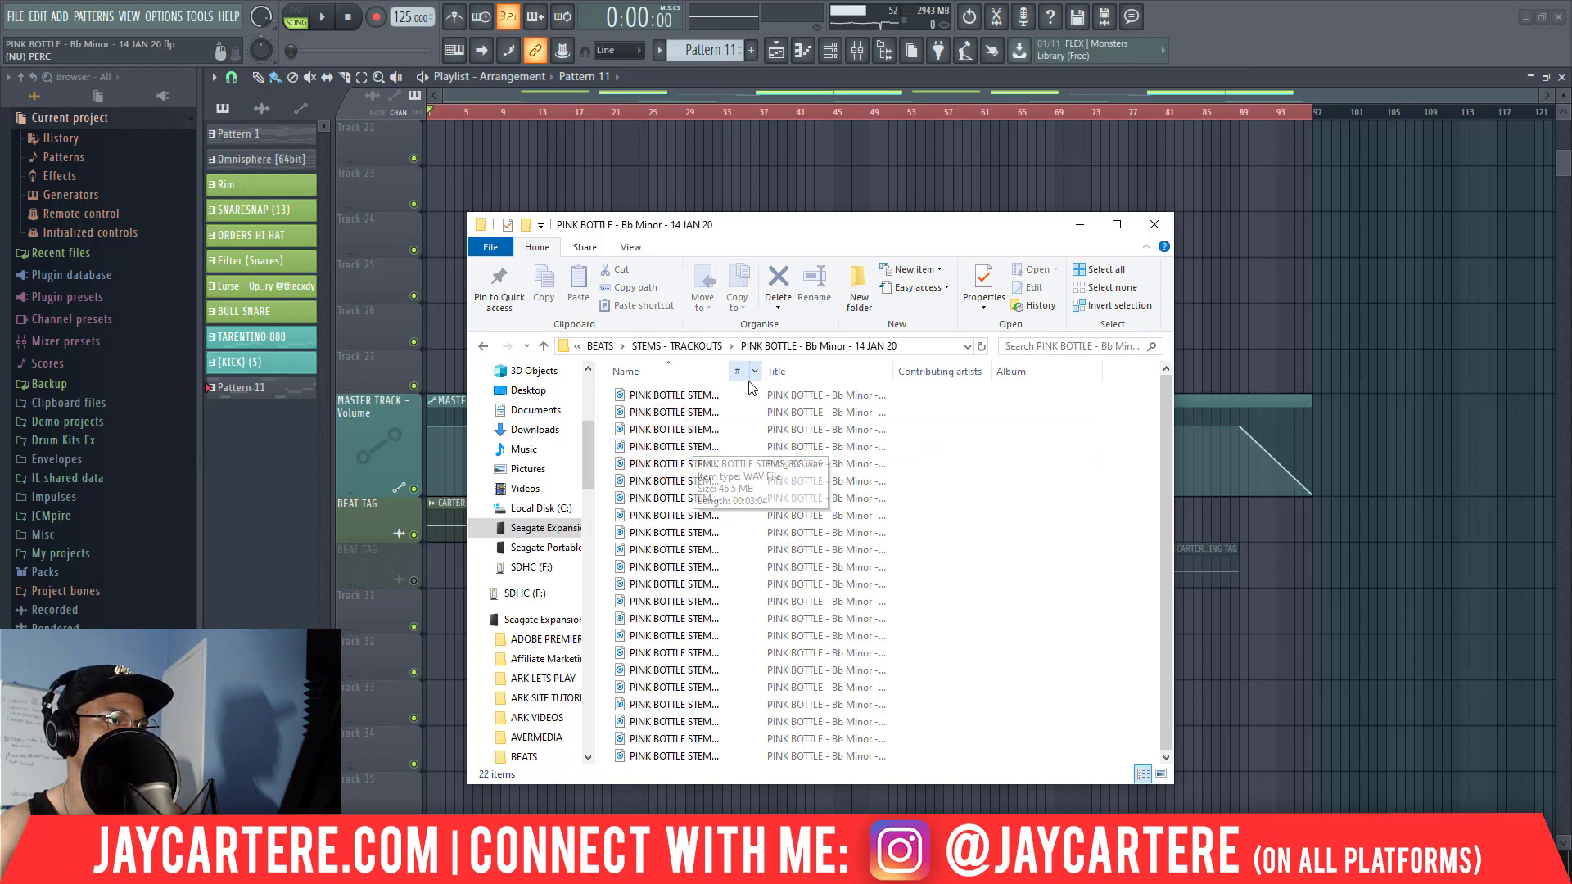
# - Delete the PERC, VOCAL CHOP, COUNTER MELODY and Current stem WAVs, leaving 18 files
pyautogui.moveTo(730, 371); pyautogui.dragTo(975, 365)
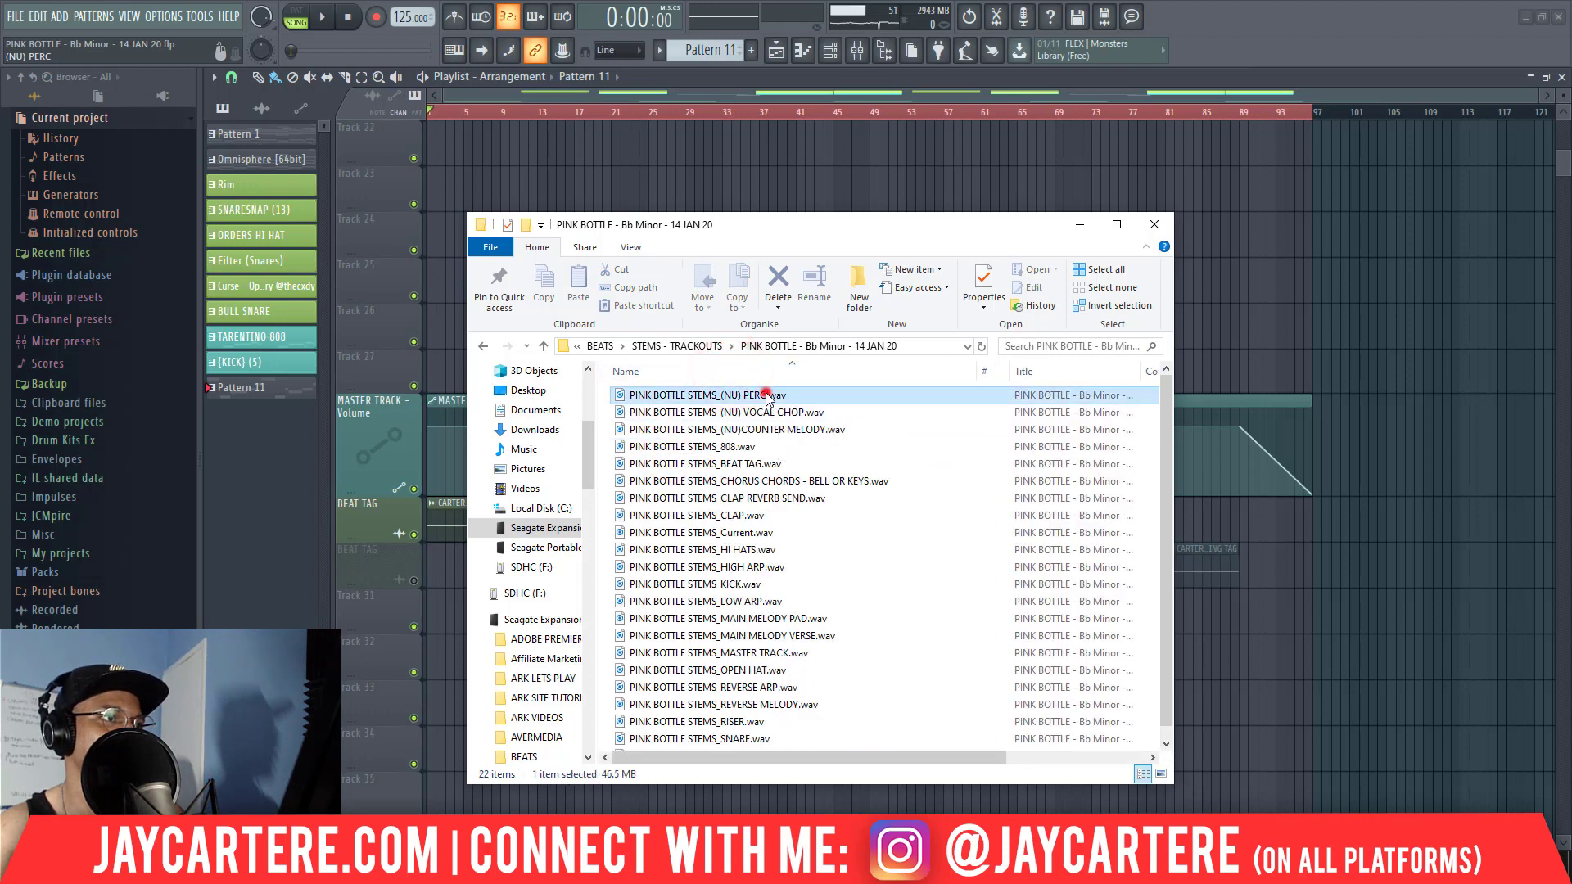
pyautogui.click(762, 393)
pyautogui.keyDown('shift'); pyautogui.click(760, 430); pyautogui.keyUp('shift')
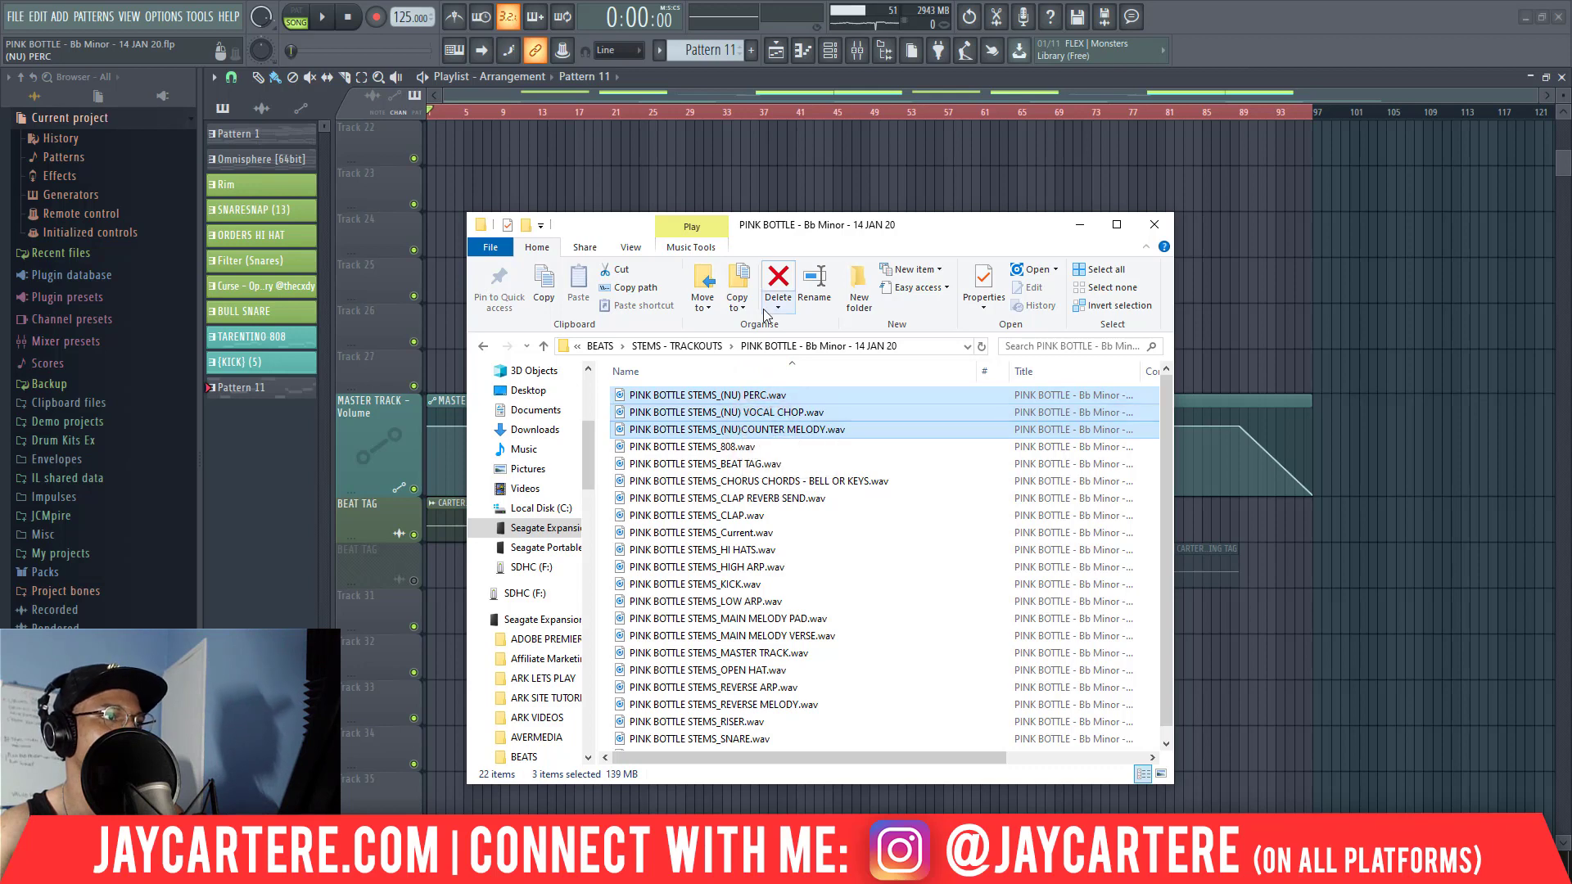
pyautogui.keyDown('ctrl'); pyautogui.click(744, 534); pyautogui.keyUp('ctrl')
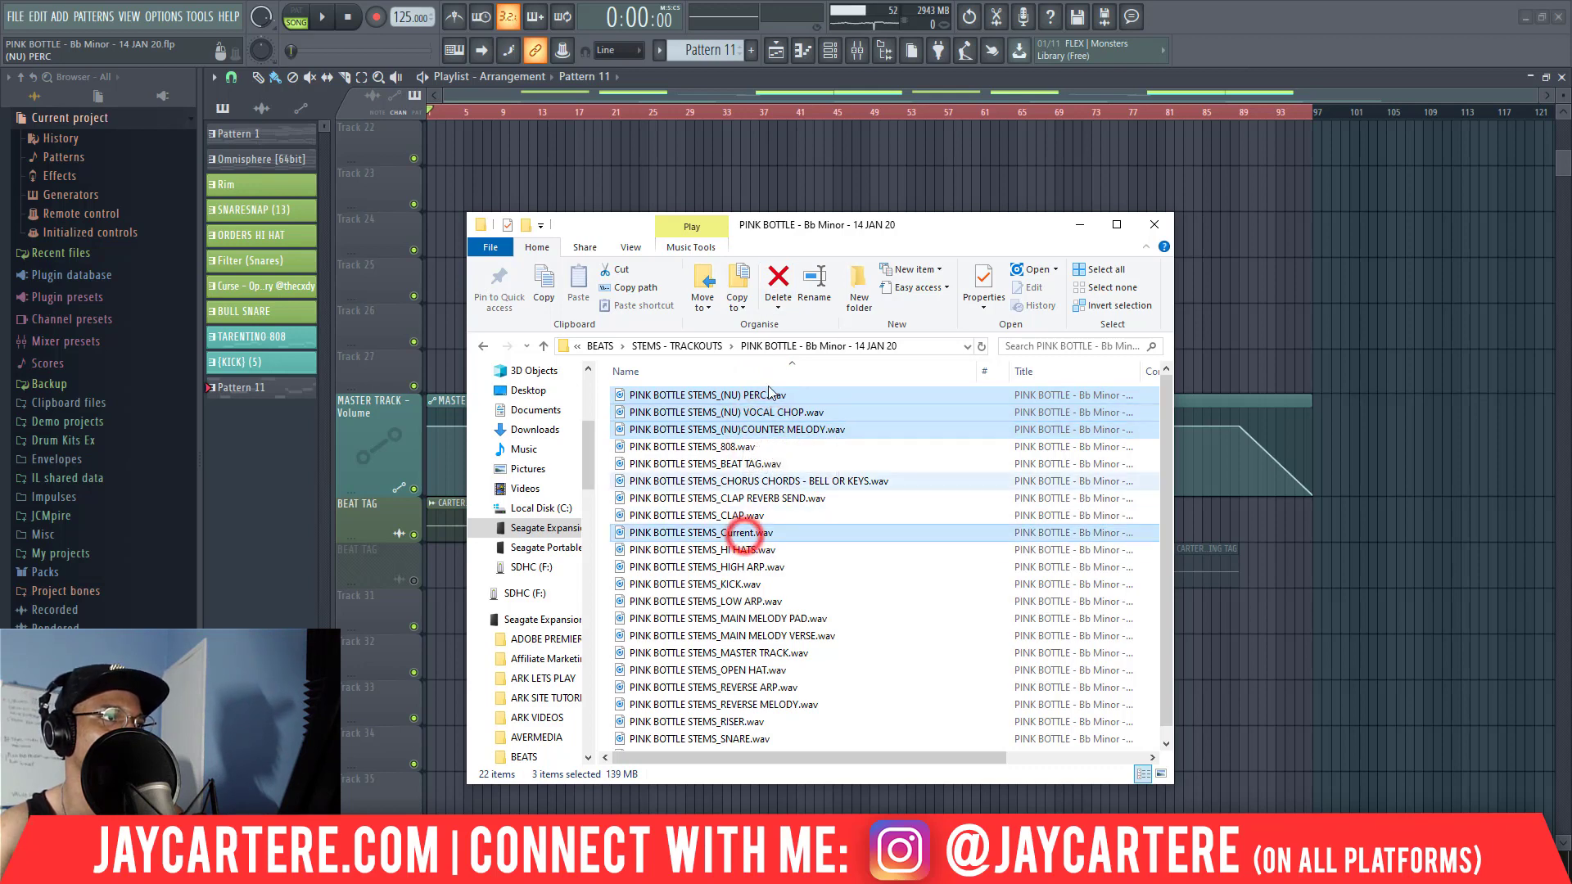
pyautogui.click(780, 288)
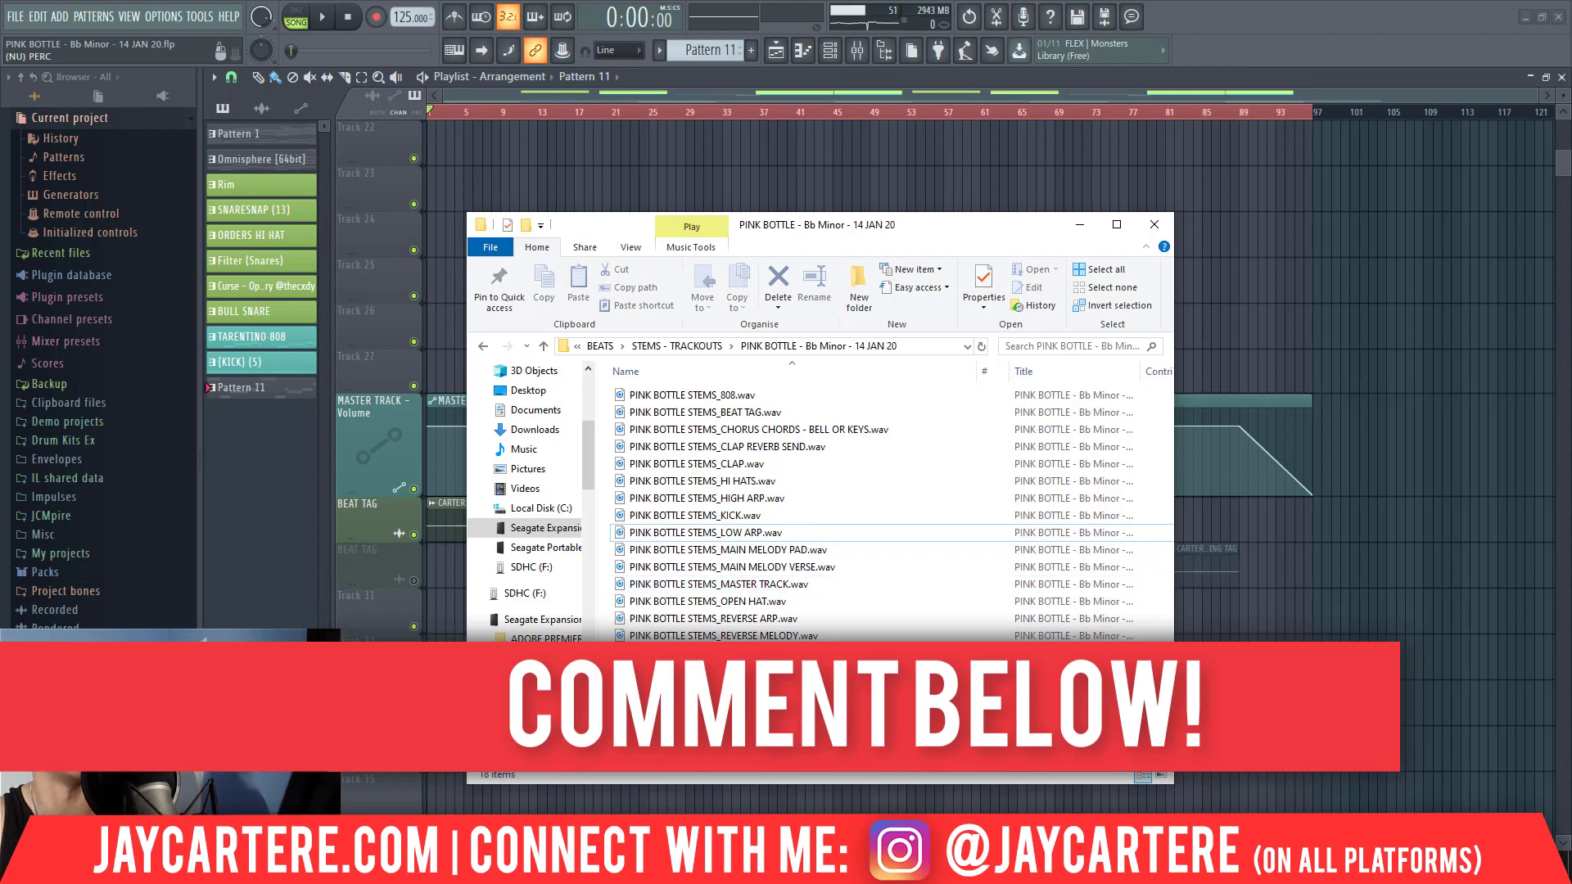
# - Send all 18 stem WAVs to a compressed (zipped) folder
pyautogui.moveTo(942, 713); pyautogui.dragTo(729, 409)
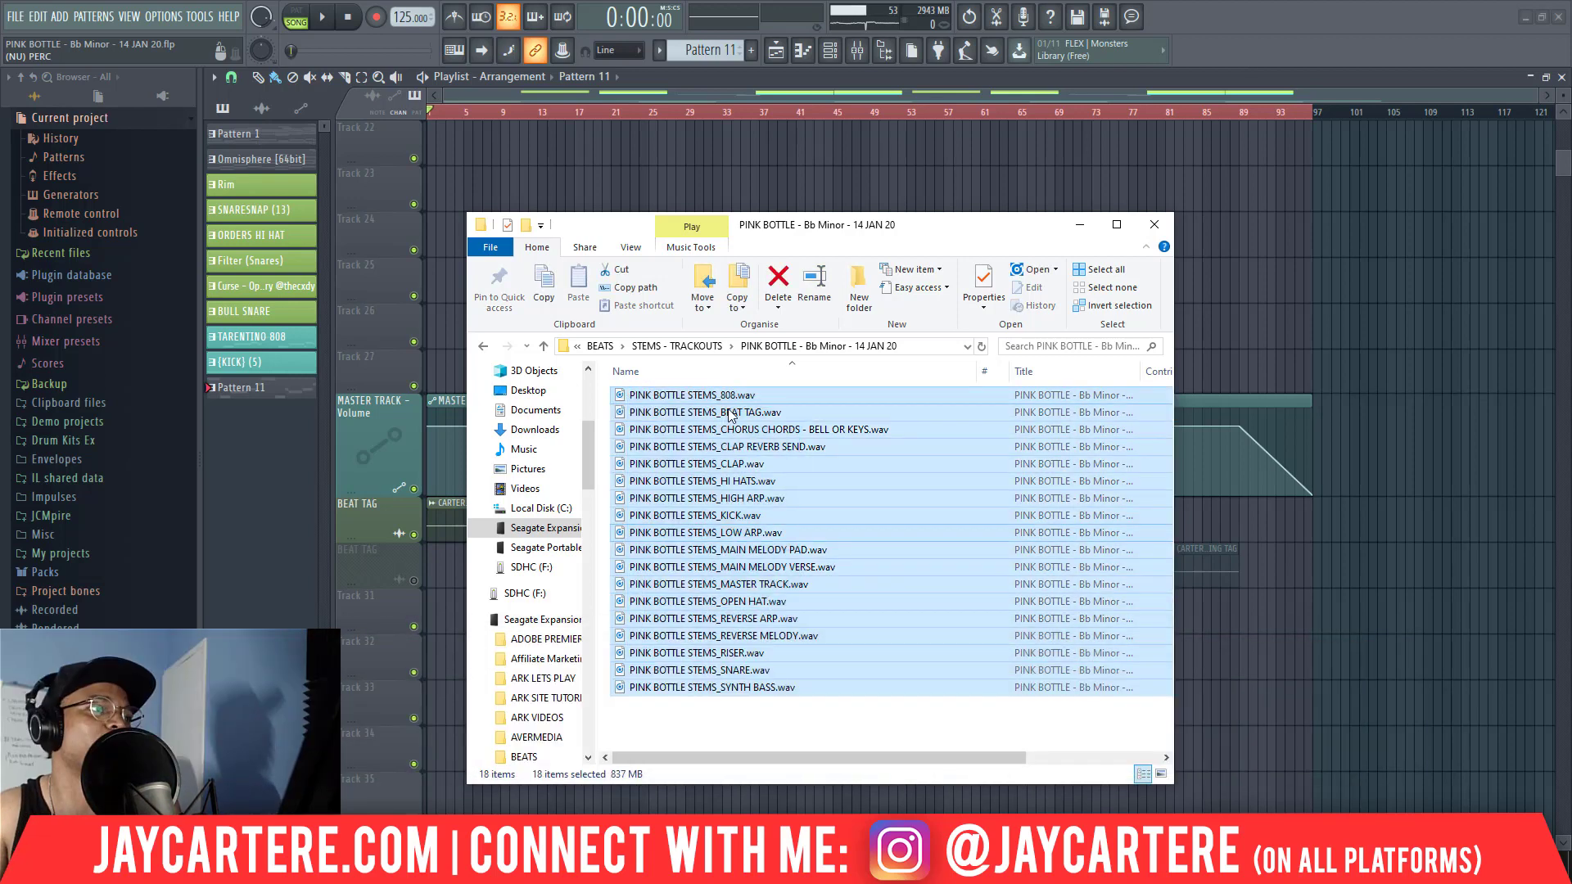
pyautogui.rightClick(733, 404)
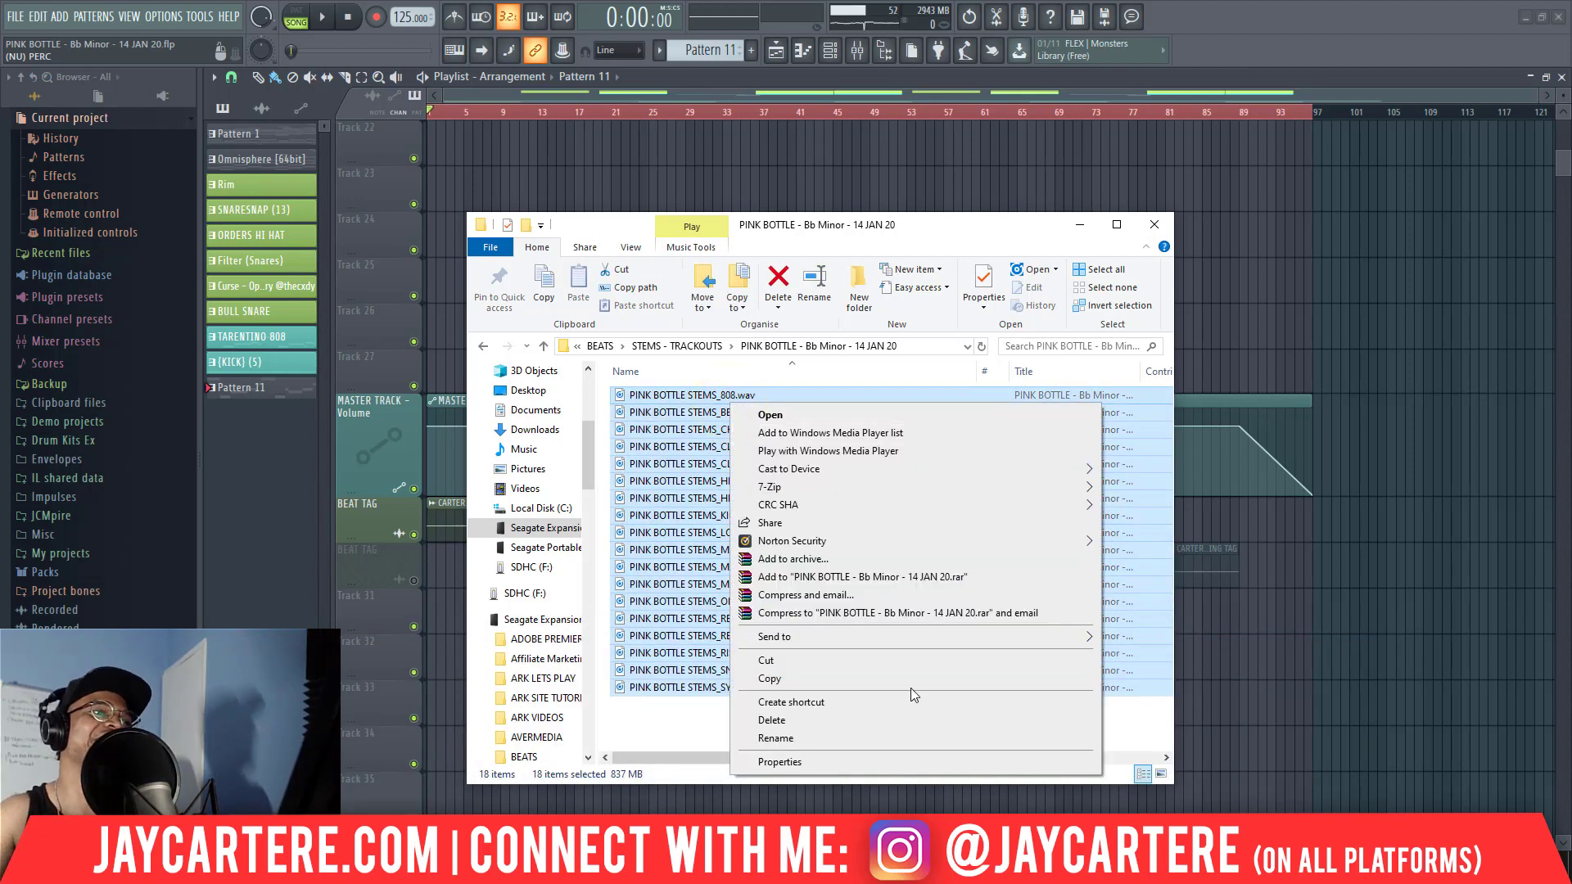
pyautogui.moveTo(964, 641)
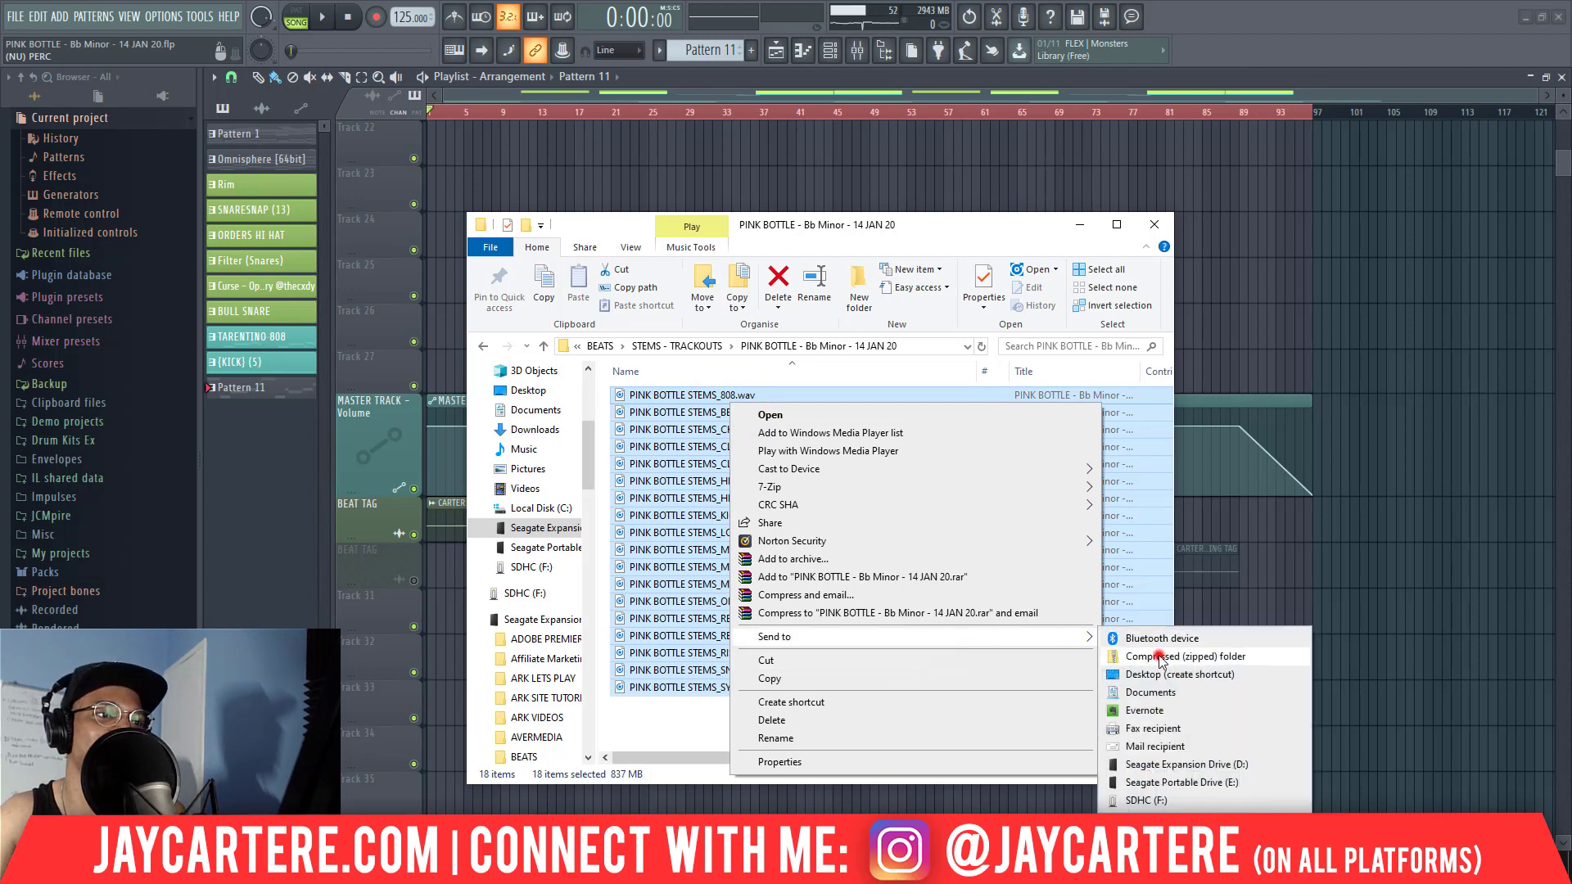
pyautogui.click(1154, 655)
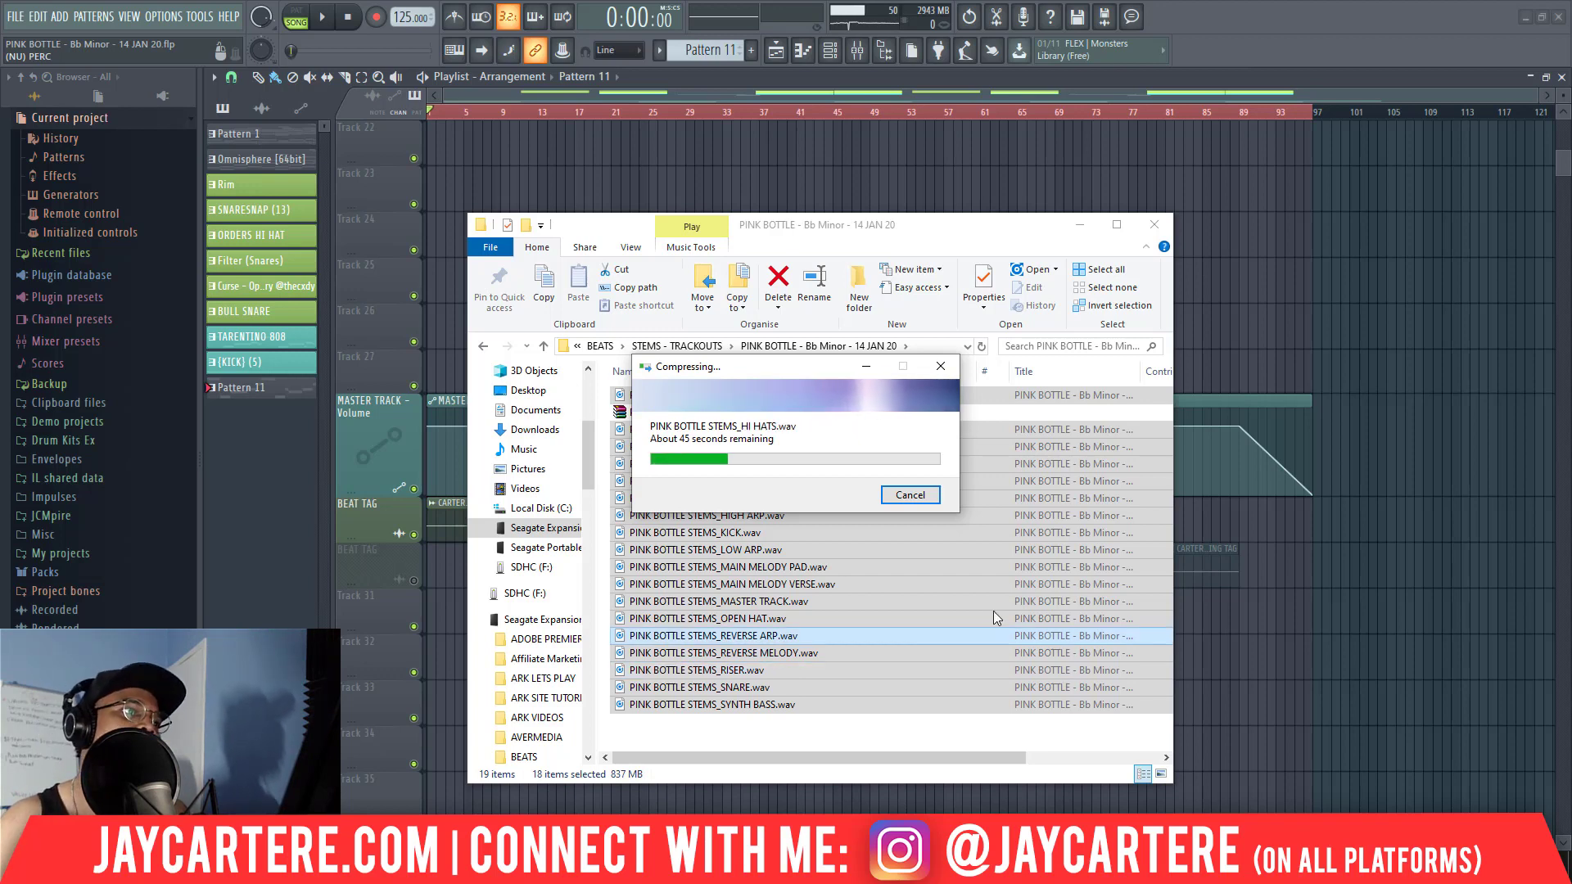
# - Move the compression progress box and stems folder aside while 'PINK BOTTLE STEMS_808.zip' is built
pyautogui.moveTo(791, 366); pyautogui.dragTo(1145, 431)
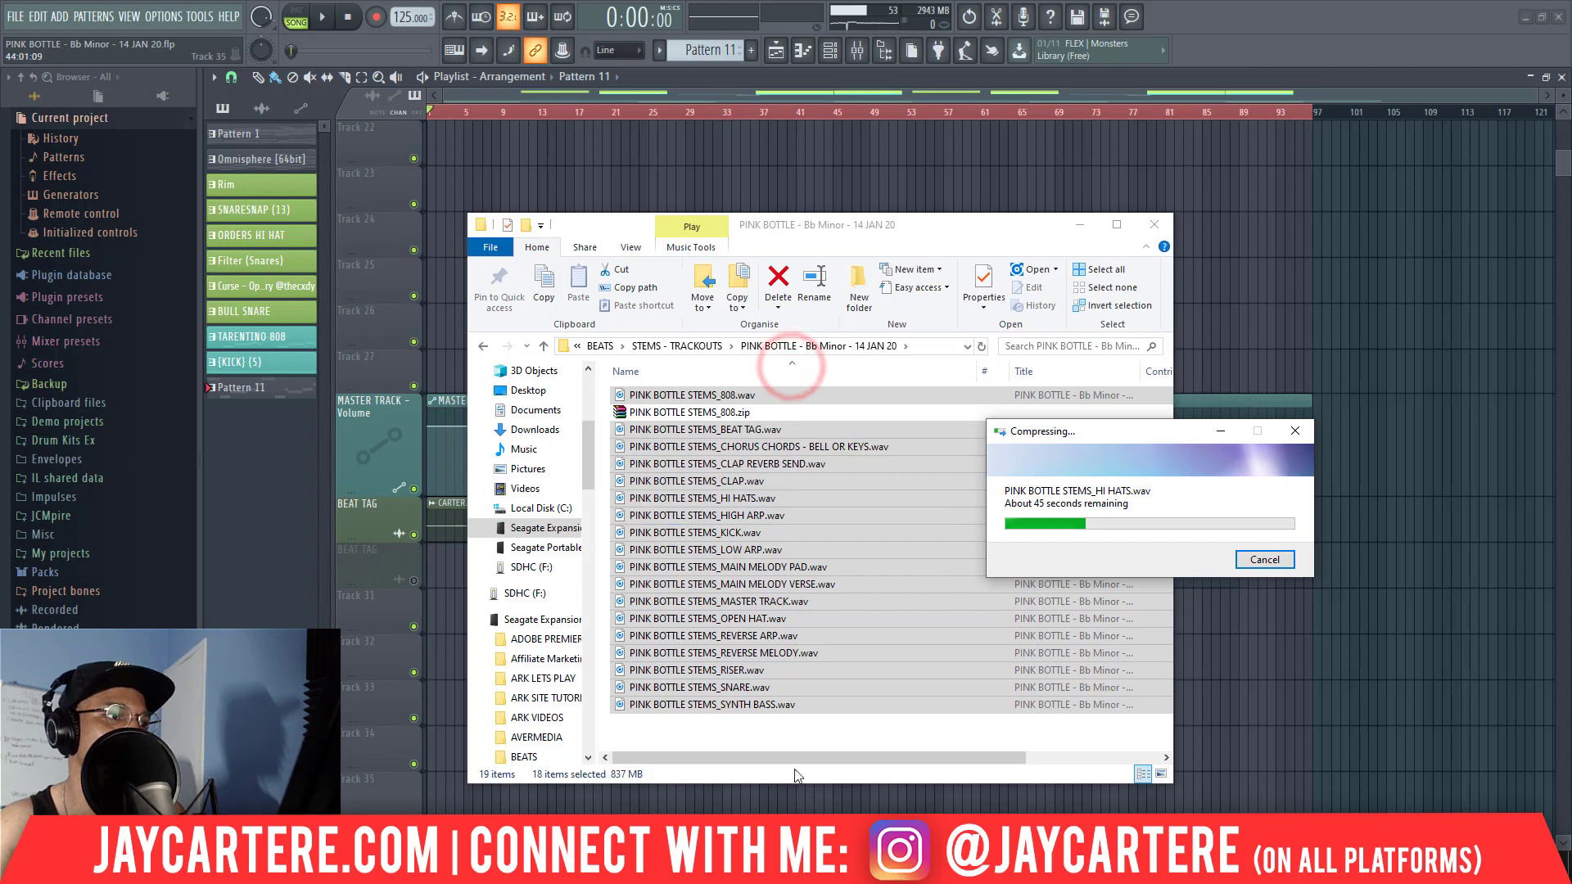
pyautogui.rightClick(723, 428)
pyautogui.moveTo(832, 660)
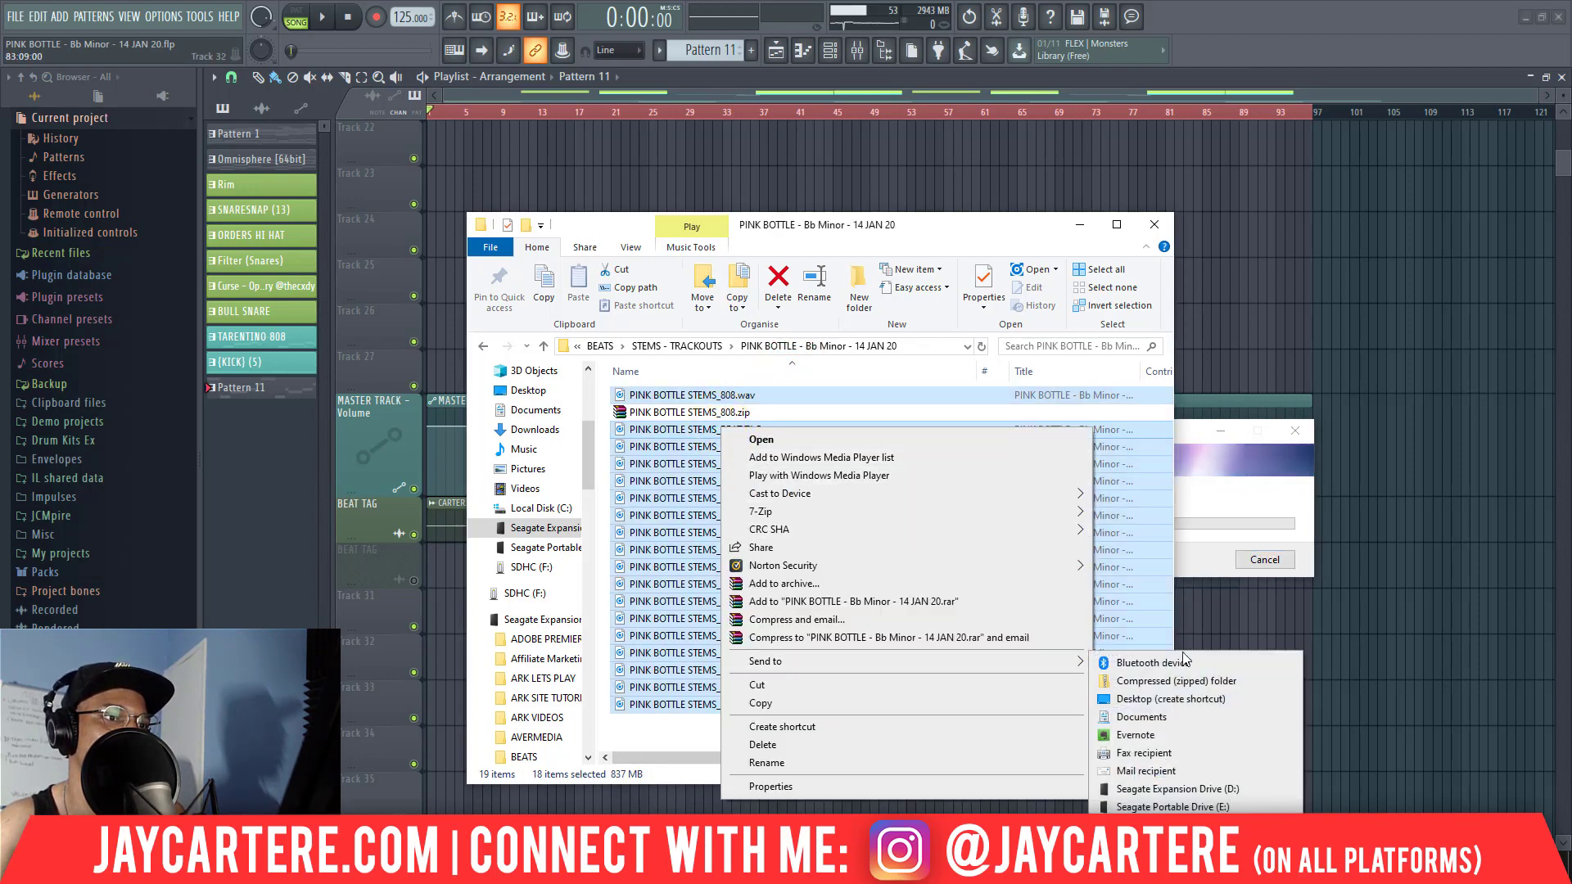
pyautogui.click(1033, 270)
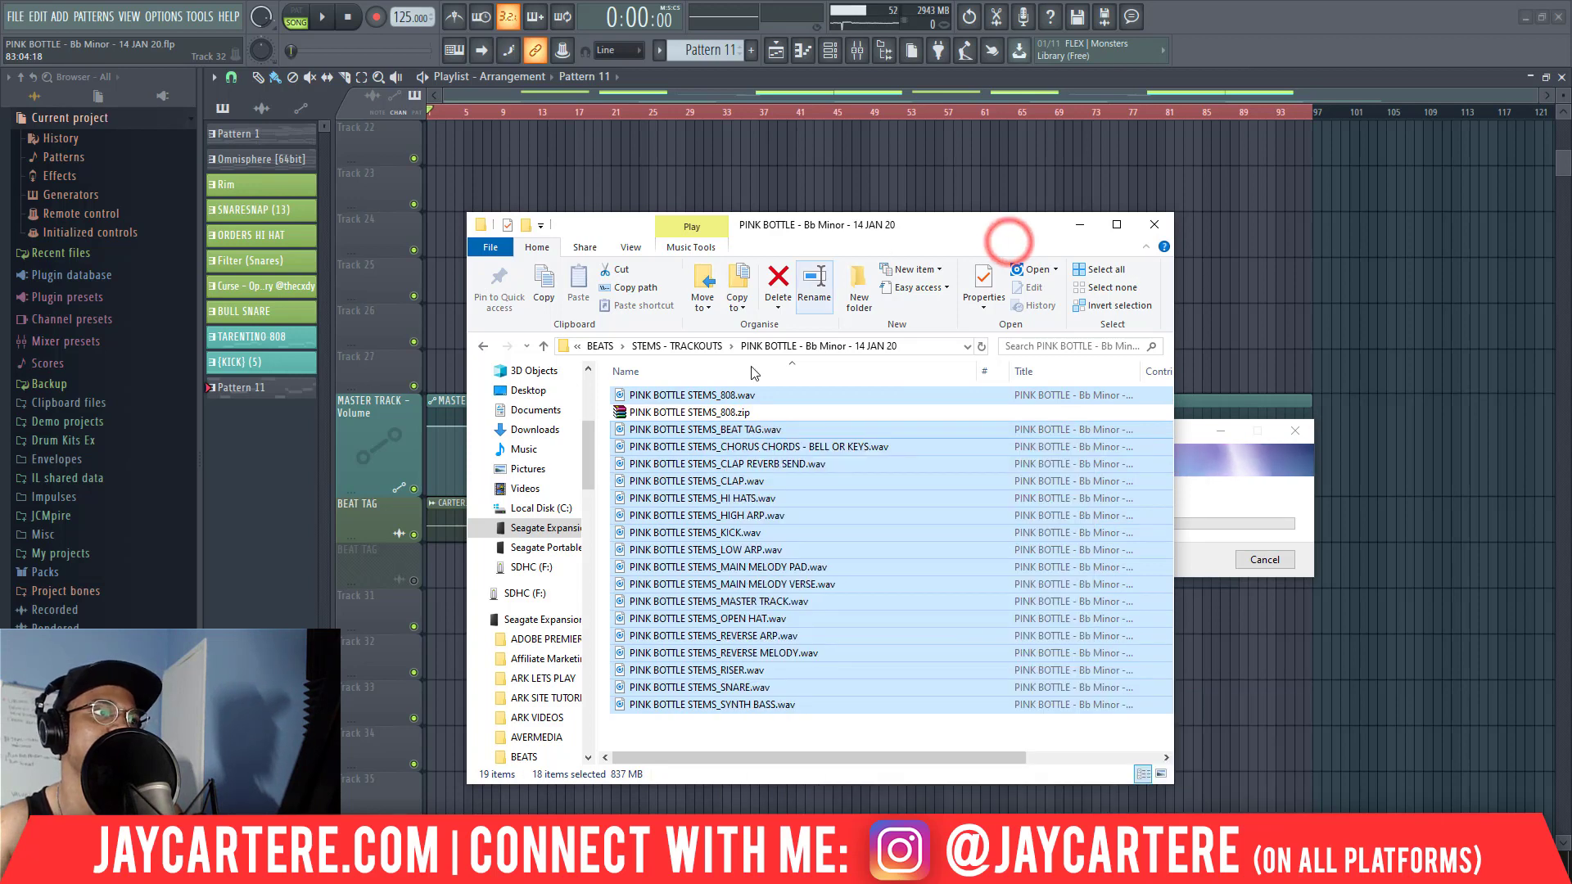
pyautogui.moveTo(1003, 254); pyautogui.dragTo(905, 223)
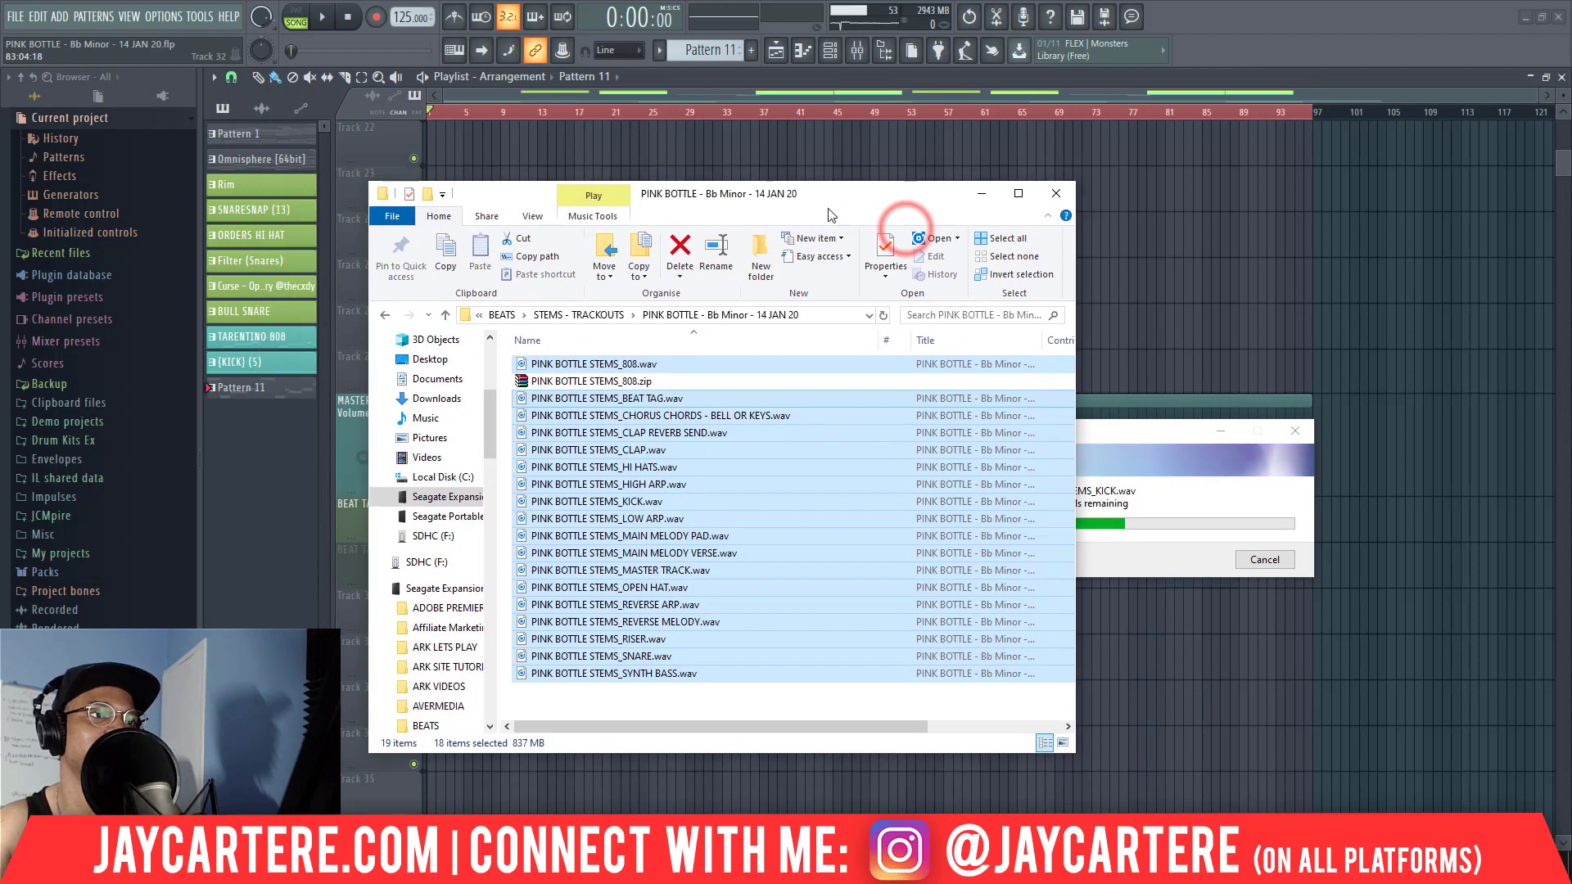
pyautogui.click(1121, 434)
pyautogui.moveTo(1234, 434); pyautogui.dragTo(1227, 436)
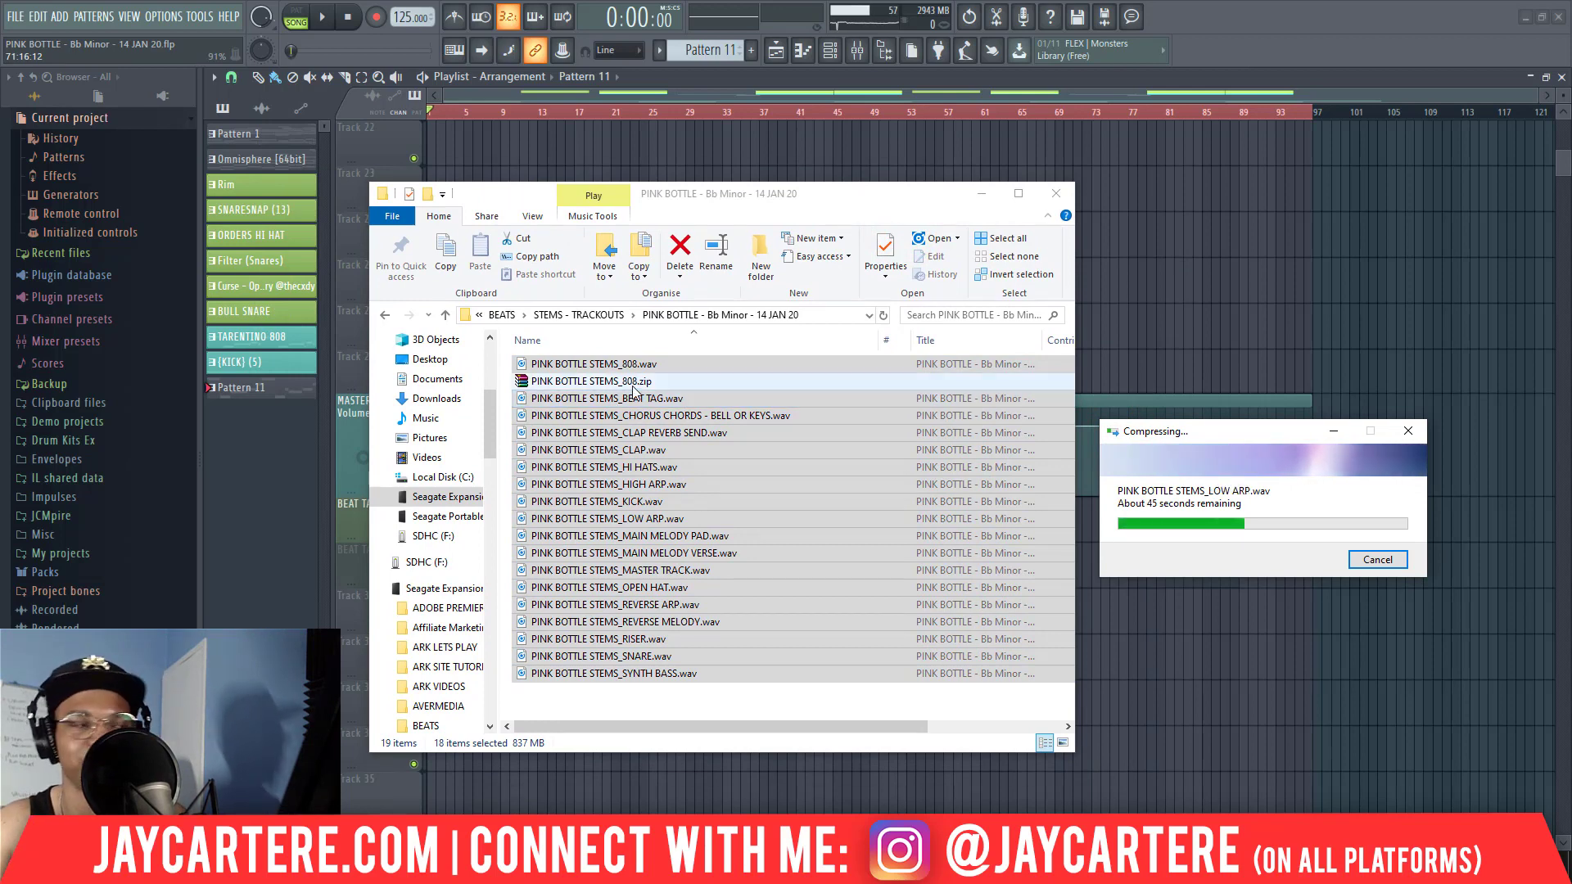
pyautogui.moveTo(854, 709); pyautogui.dragTo(708, 588)
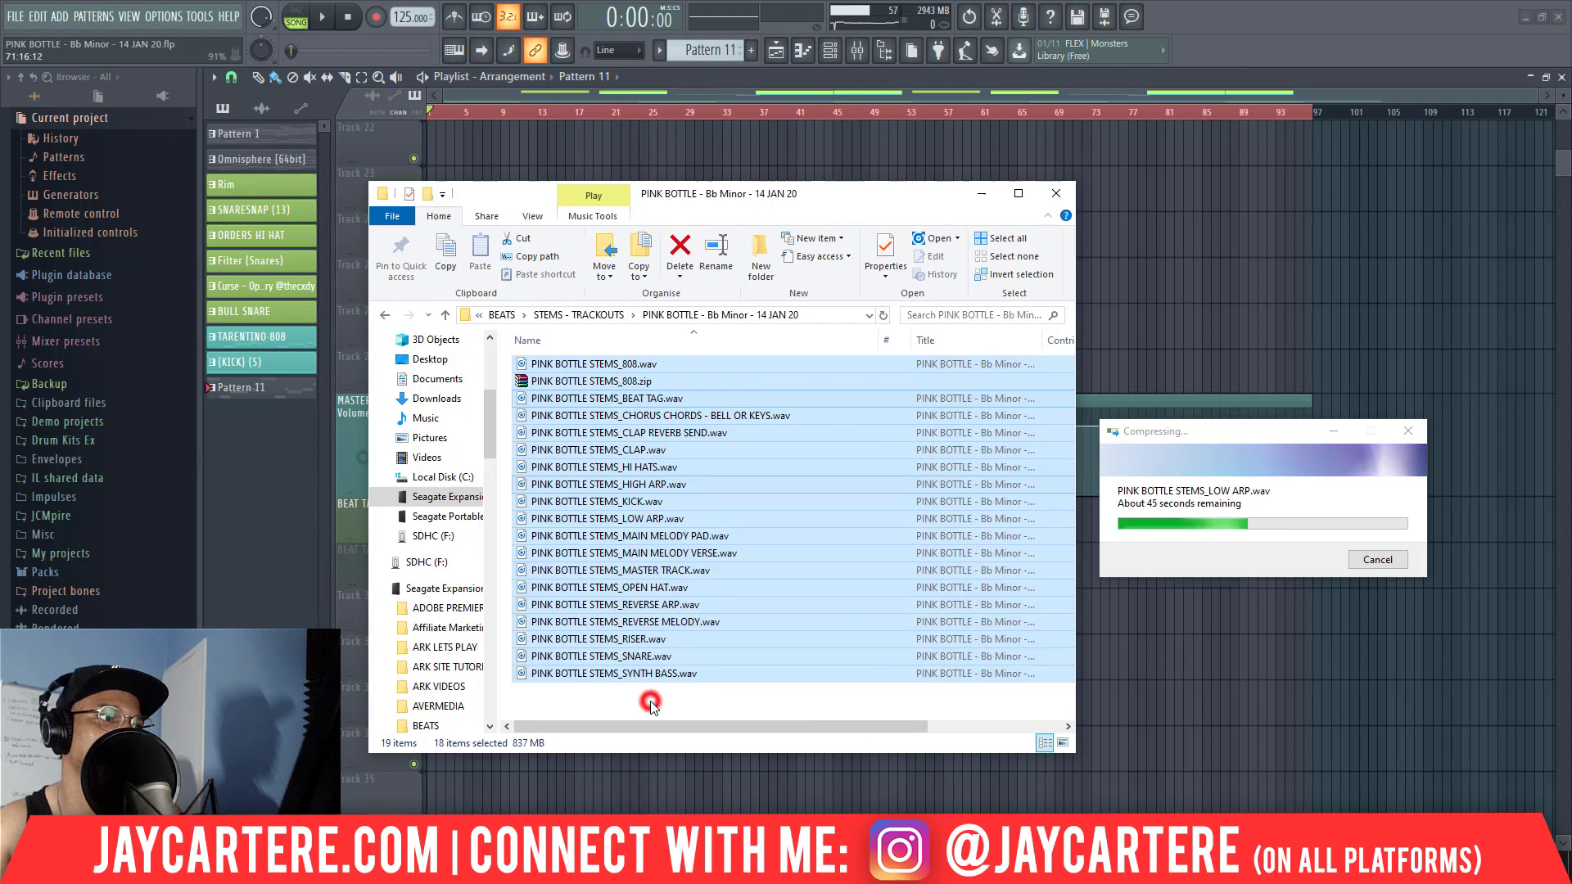
pyautogui.click(827, 703)
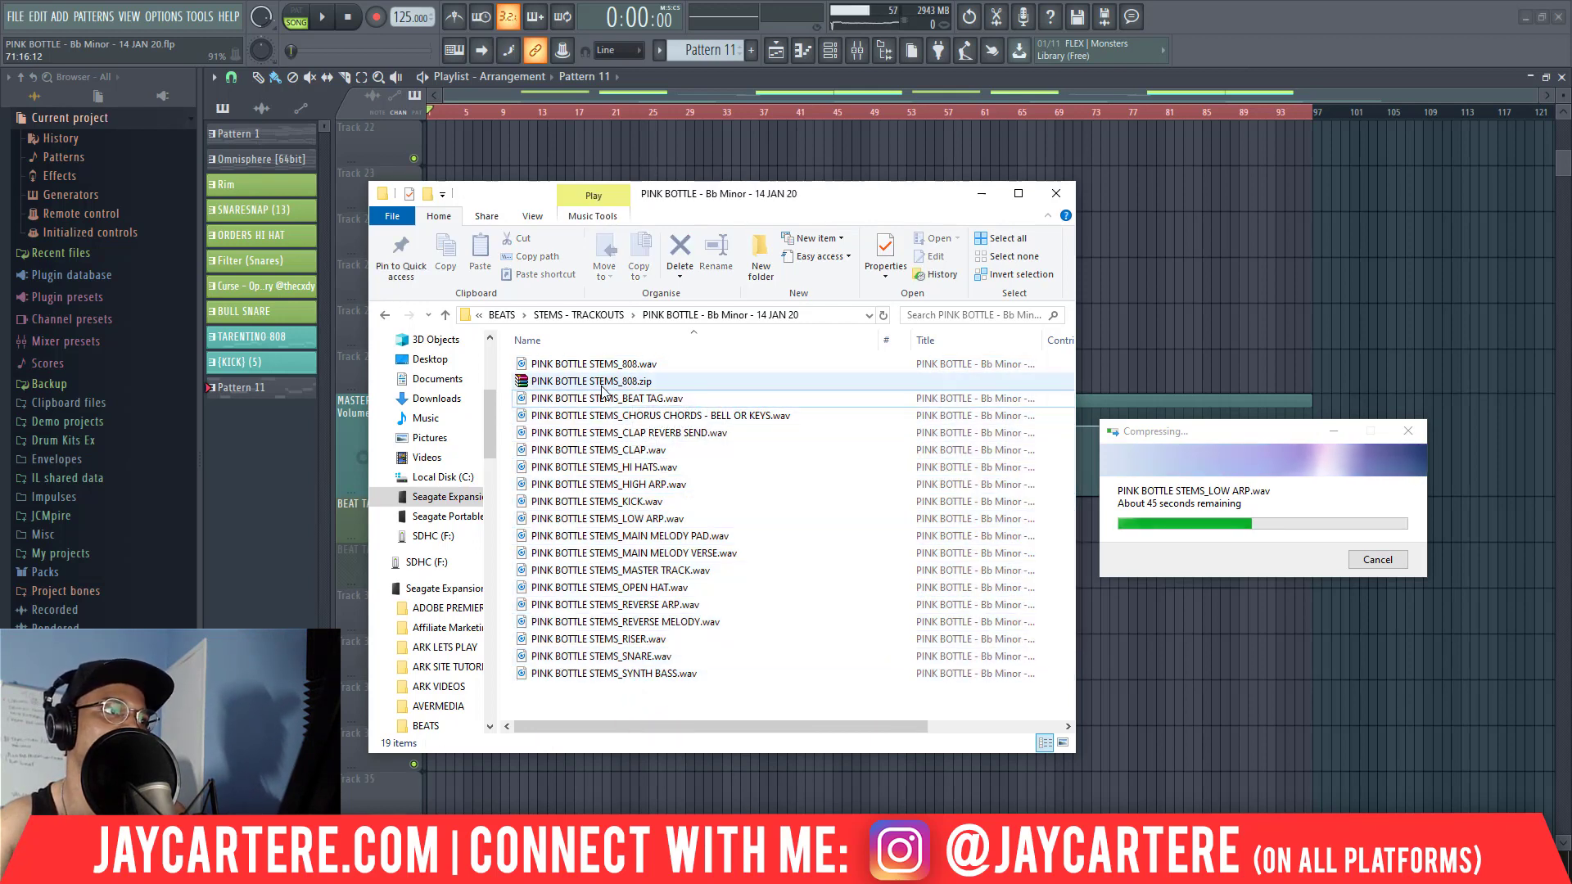
# - Remove '_808' to rename the 201 MB archive 'PINK BOTTLE STEMS.zip', then minimise FL Studio
pyautogui.moveTo(1225, 434); pyautogui.dragTo(890, 397)
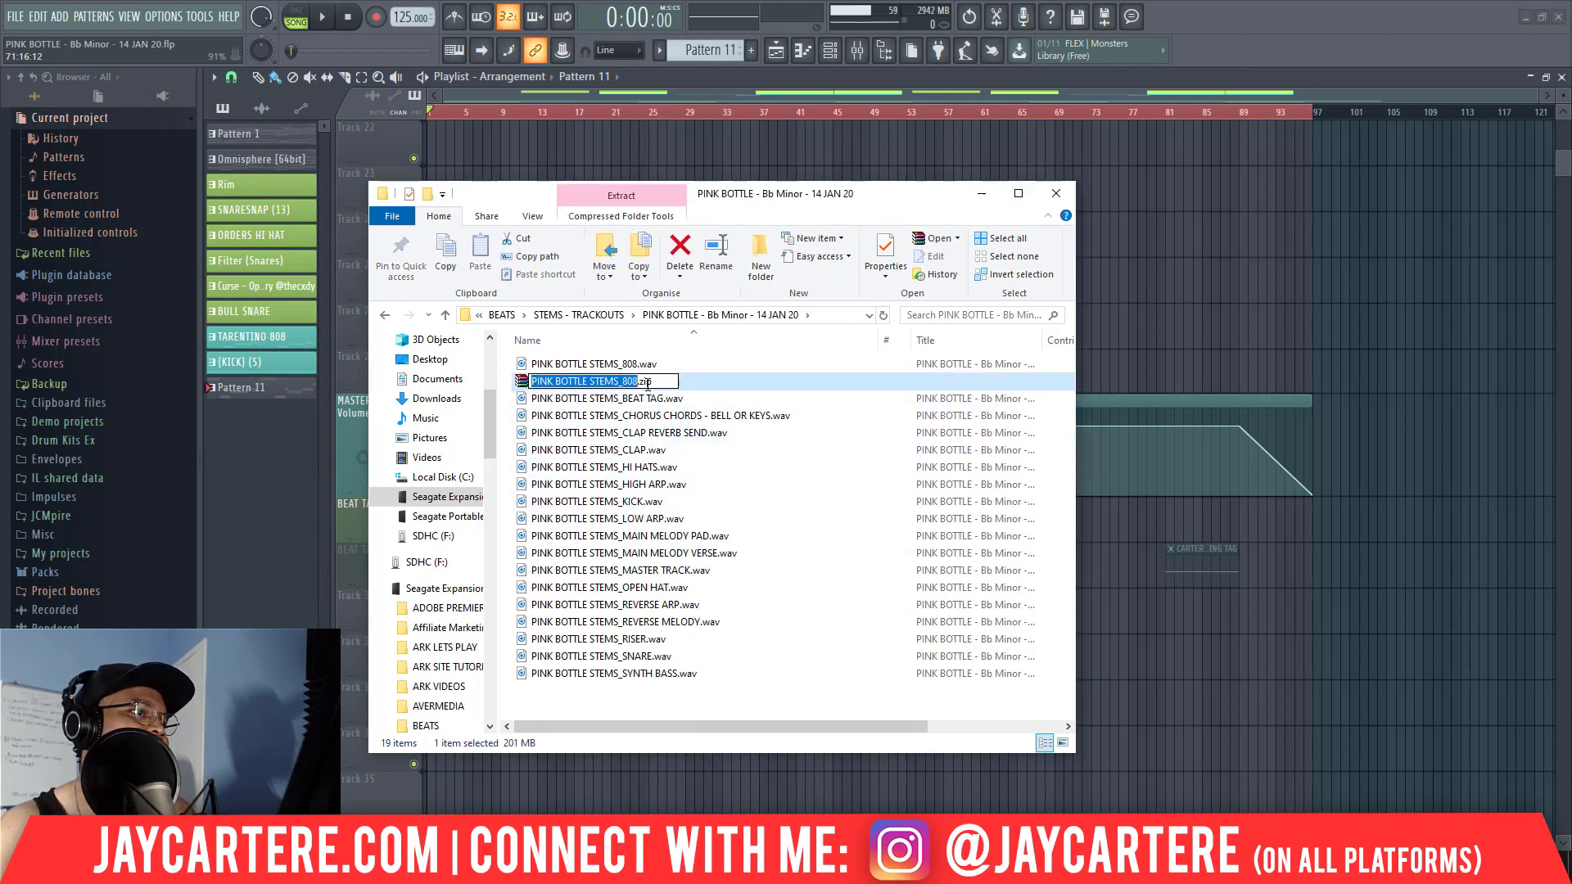
pyautogui.press('BackSpace')
pyautogui.press('BackSpace')
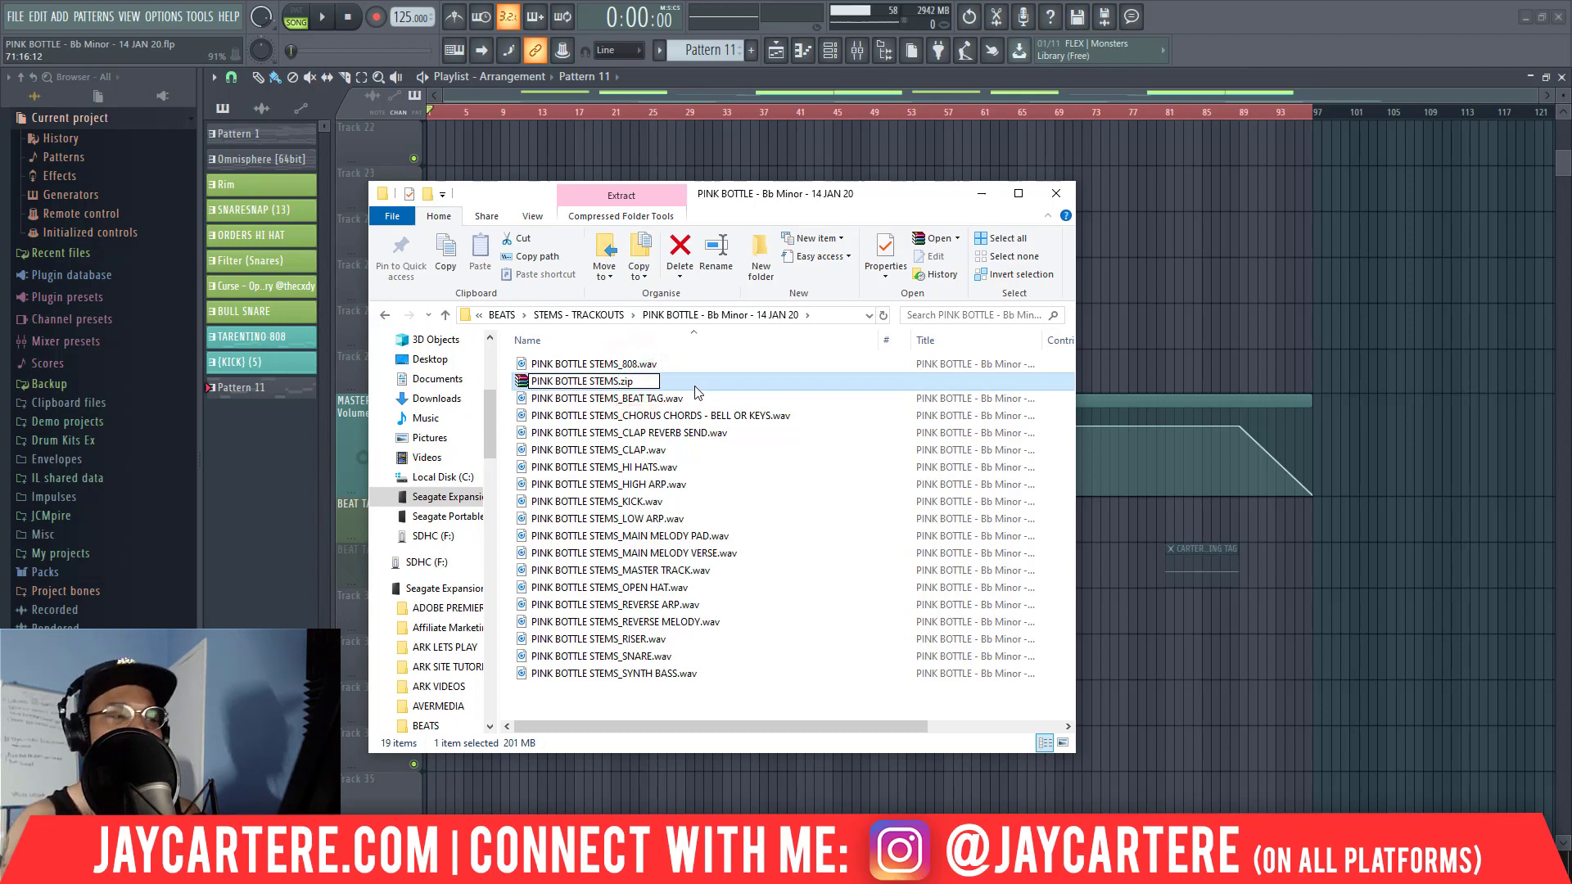
pyautogui.press('Return')
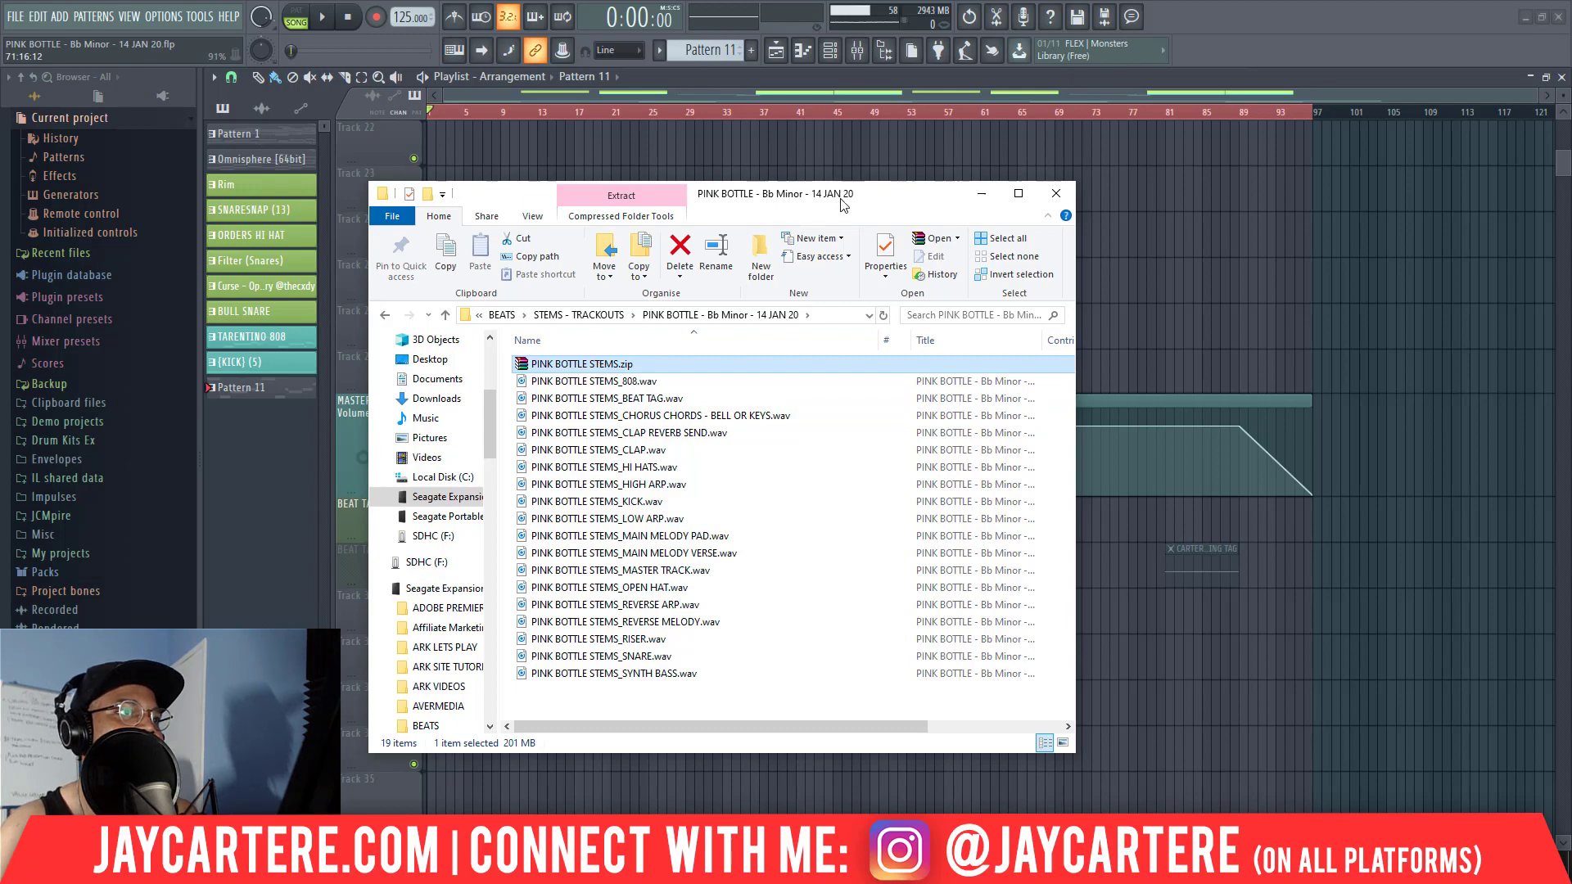
pyautogui.moveTo(844, 204); pyautogui.dragTo(1123, 228)
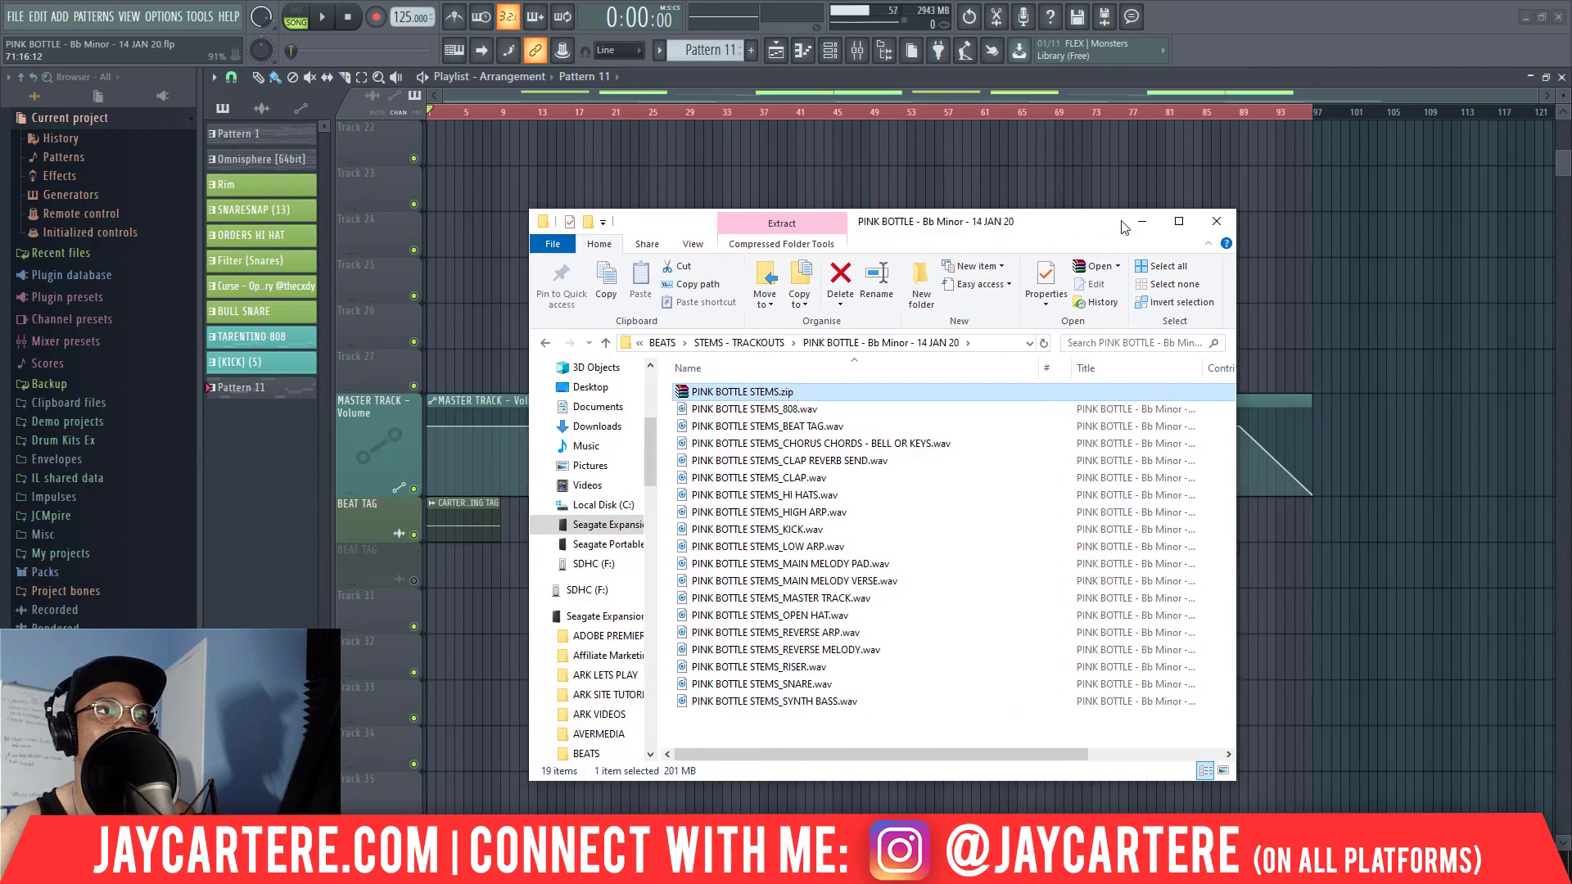
pyautogui.click(1526, 17)
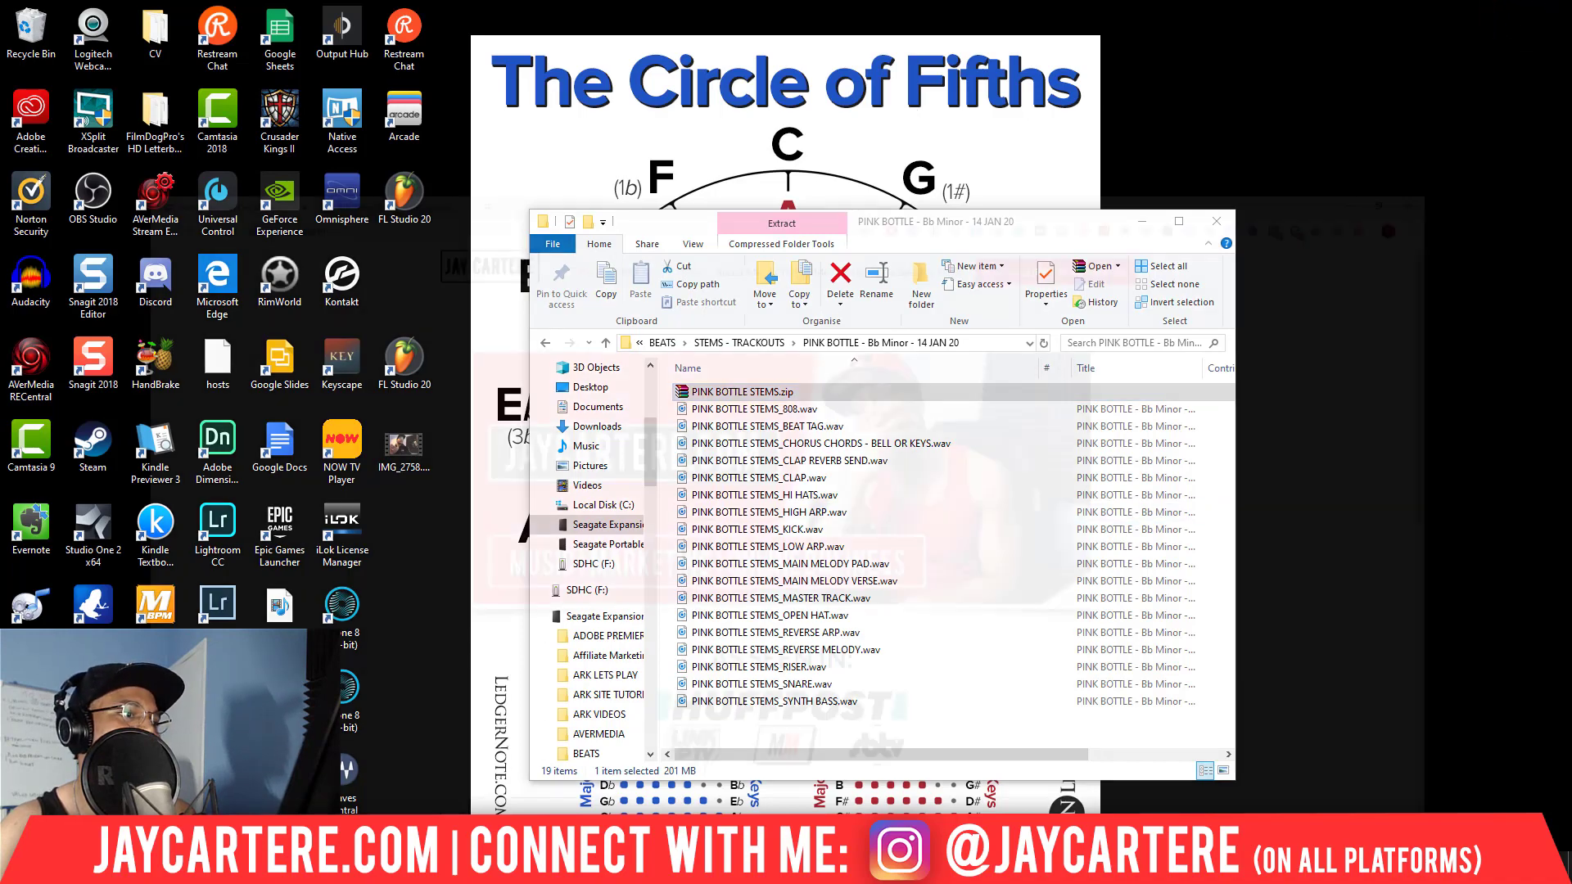
# - Switch to BeatStars in Chrome and start a new upload
pyautogui.hotkey('alt', 'Tab')
pyautogui.click(307, 13)
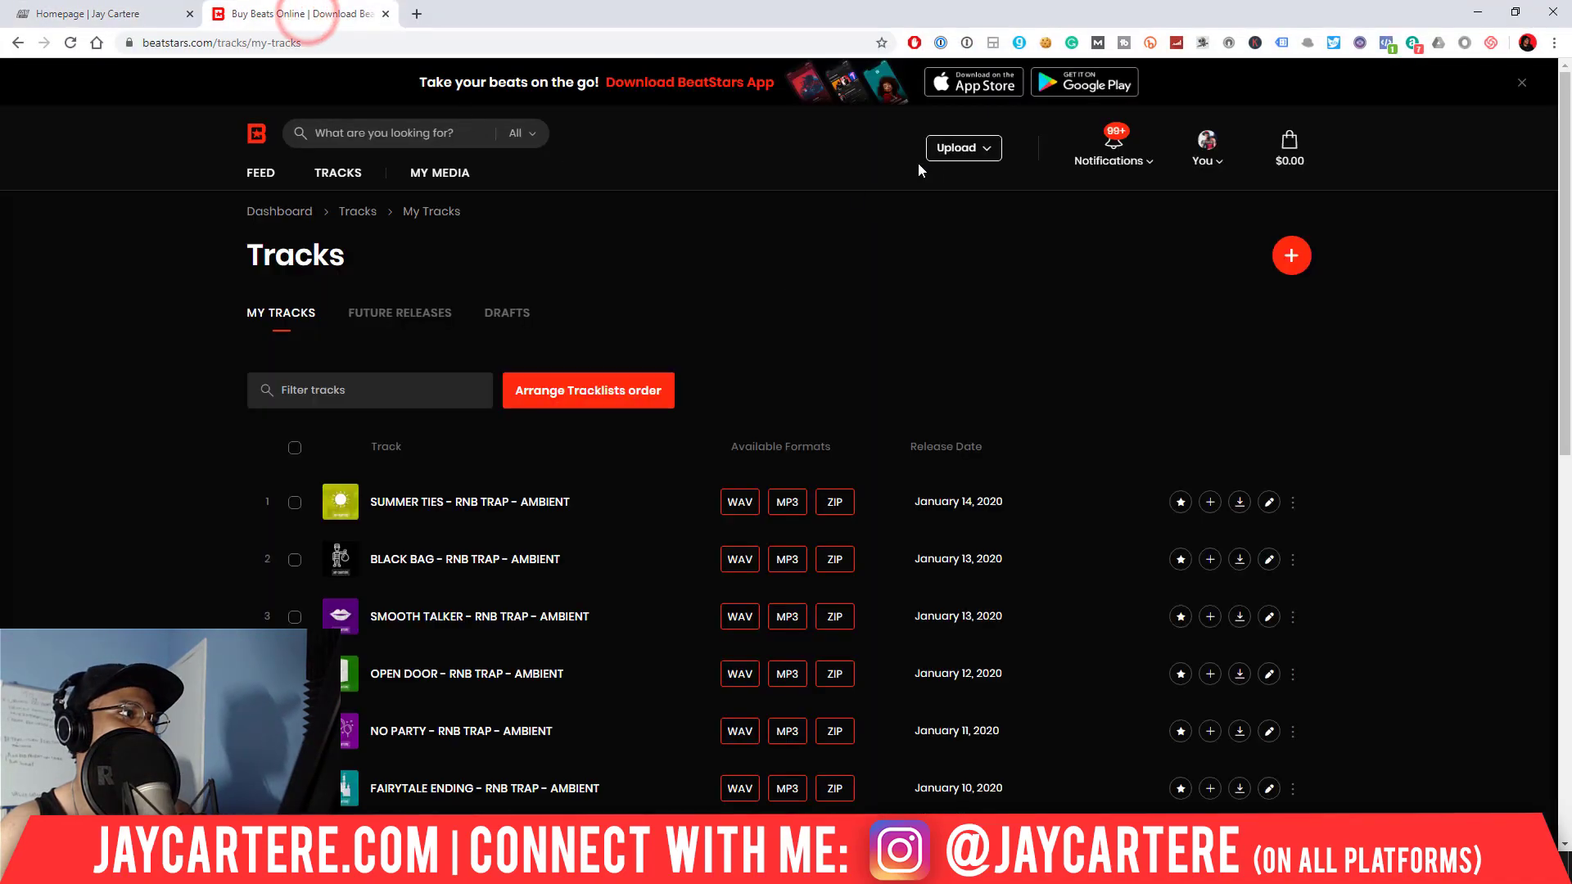
pyautogui.click(985, 156)
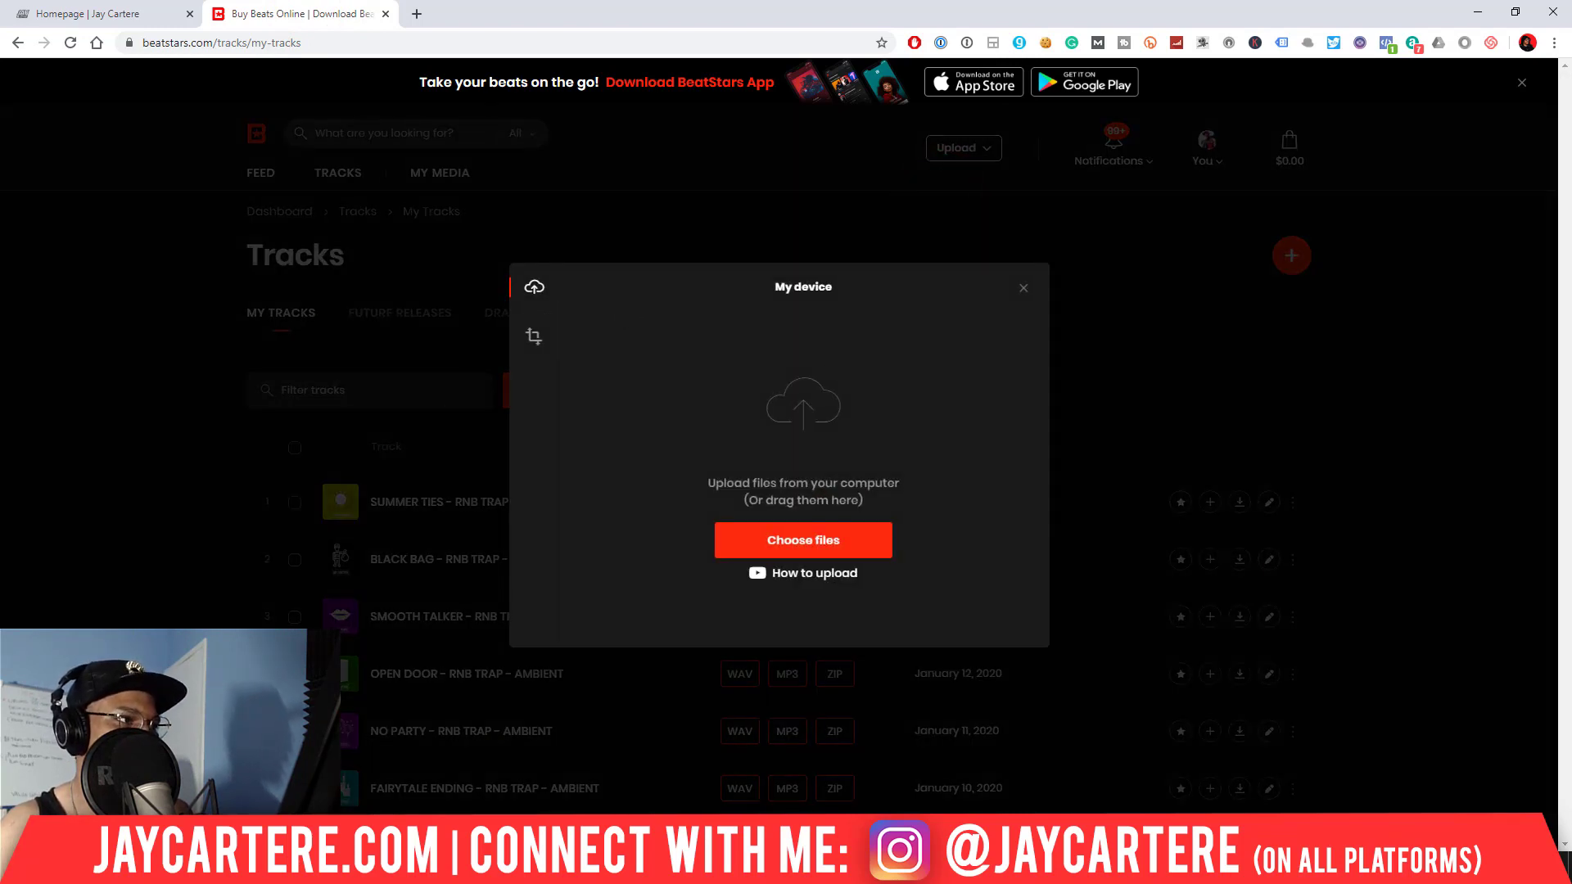
# - Drag the tagged PINK BOTTLE MP3 from the TAGGED MP3 folder into the upload dialog
pyautogui.moveTo(497, 867)
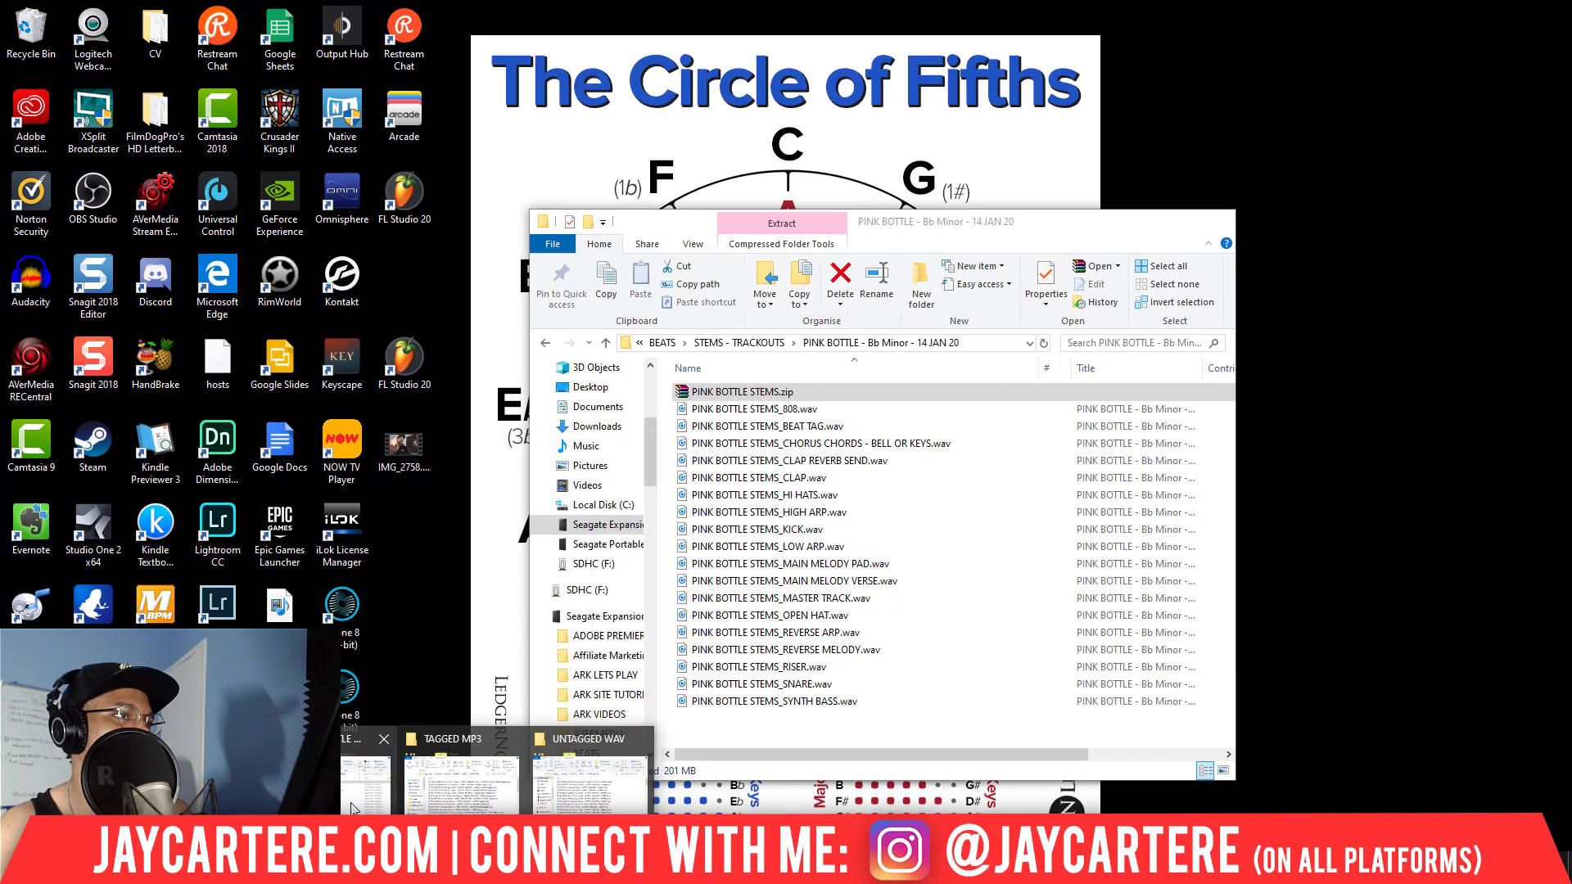
pyautogui.click(353, 809)
pyautogui.click(1144, 222)
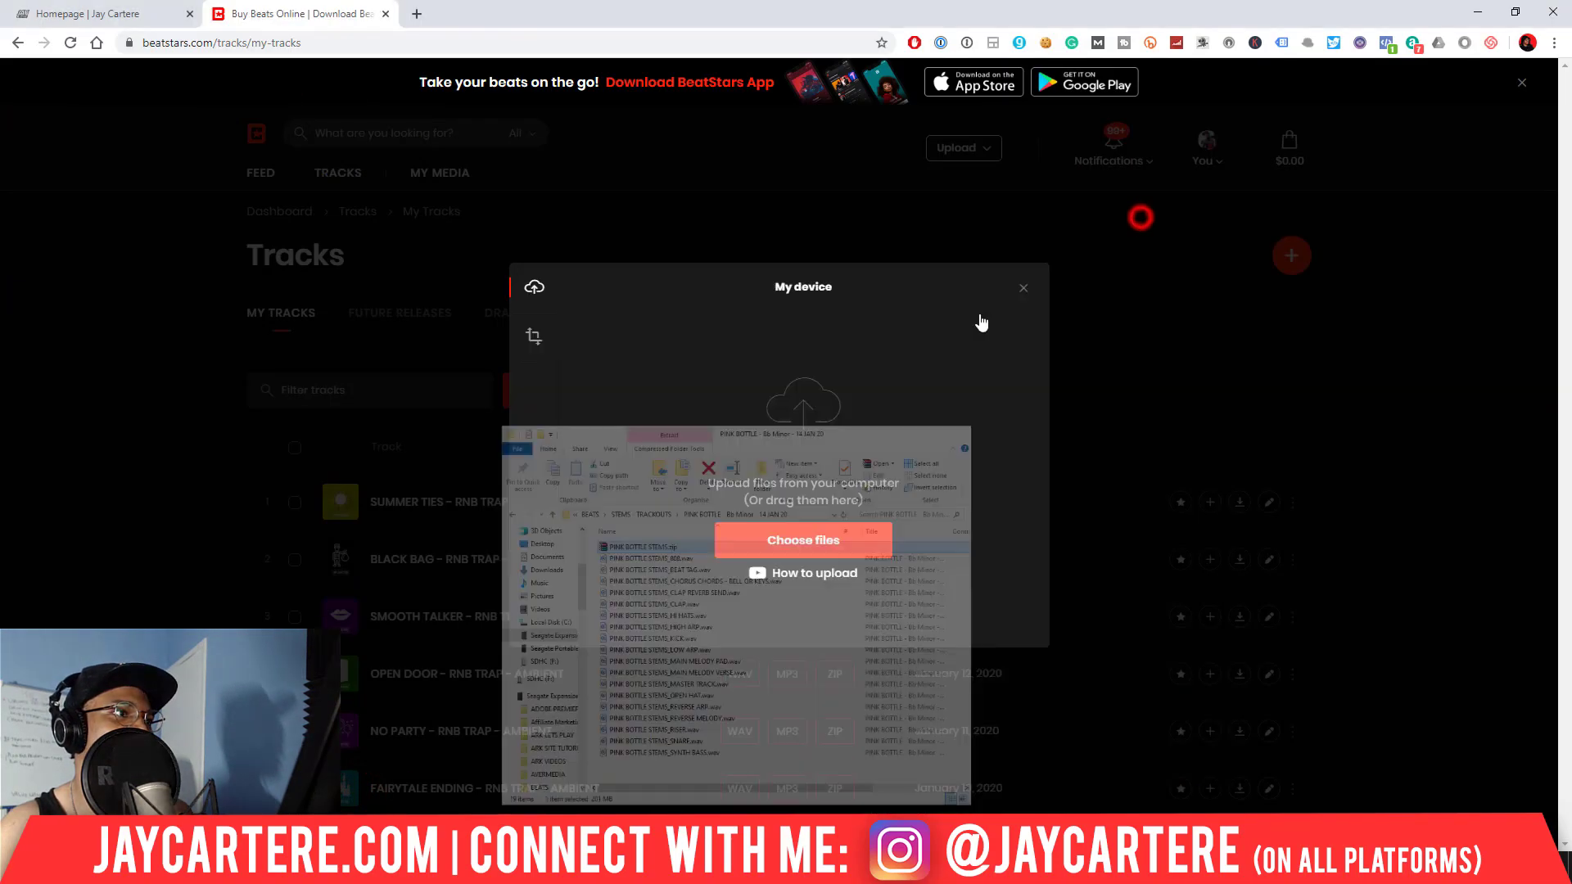
pyautogui.moveTo(497, 868)
pyautogui.click(489, 786)
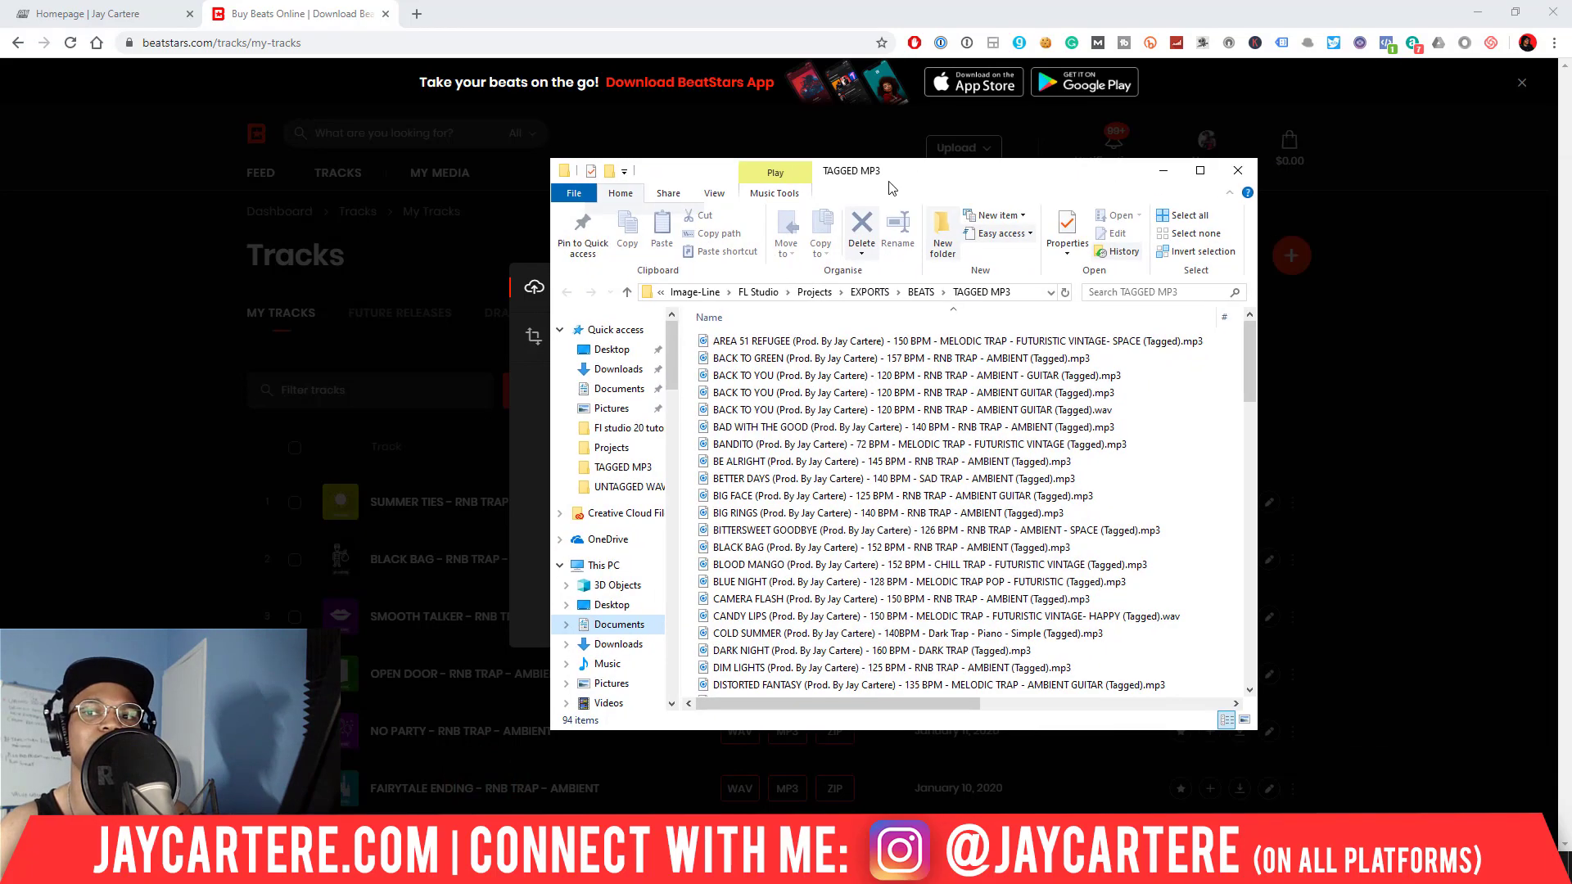
pyautogui.moveTo(875, 185); pyautogui.dragTo(292, 208)
pyautogui.scroll(-20, 393, 401)
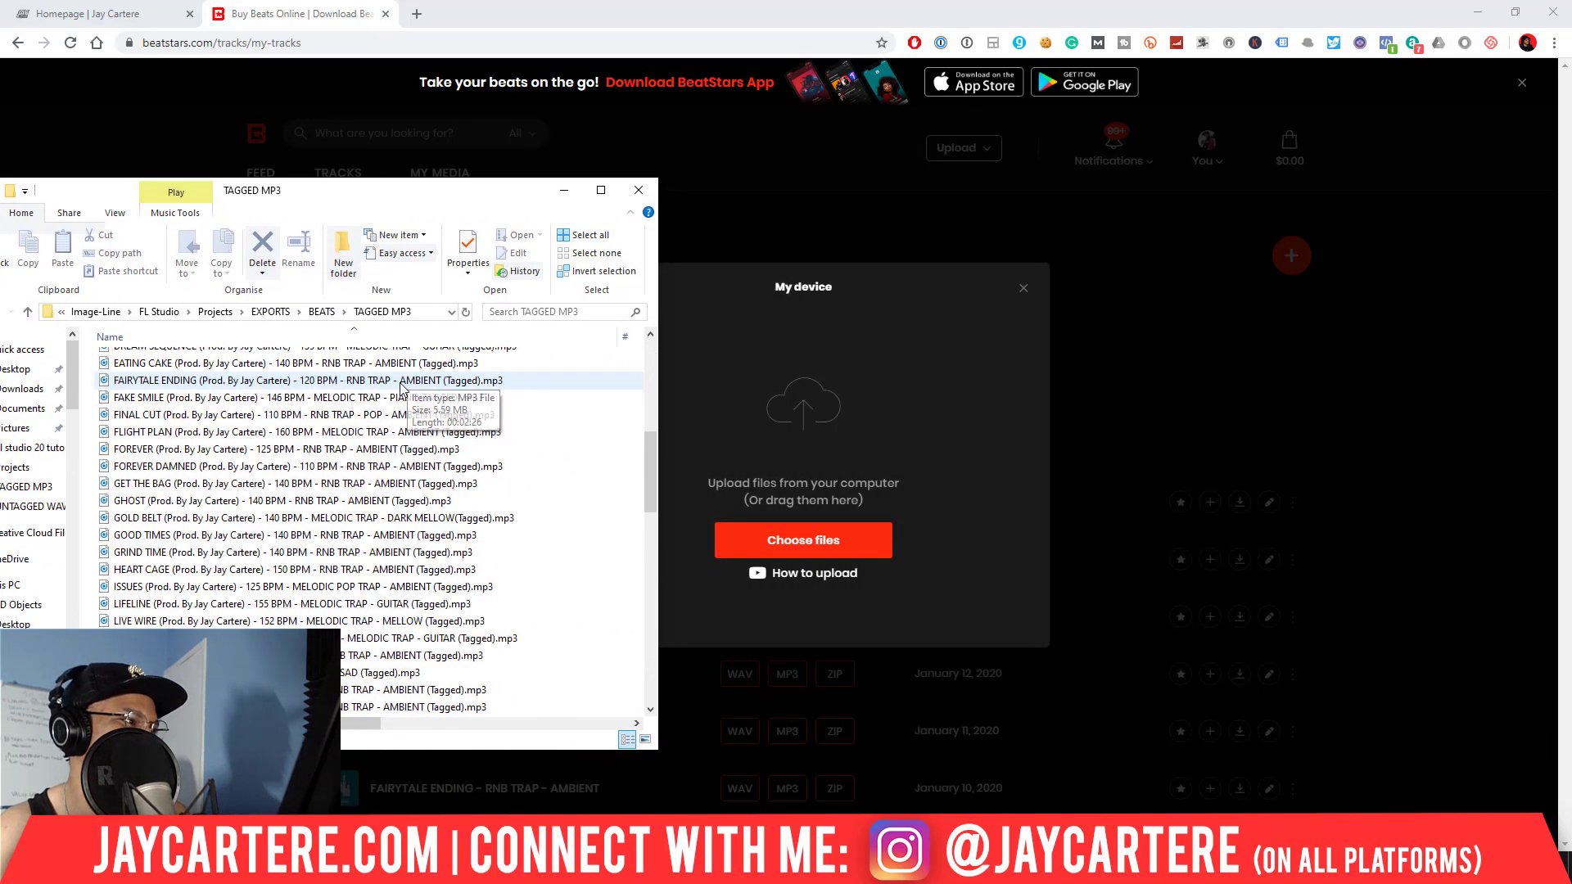
pyautogui.scroll(5, 308, 485)
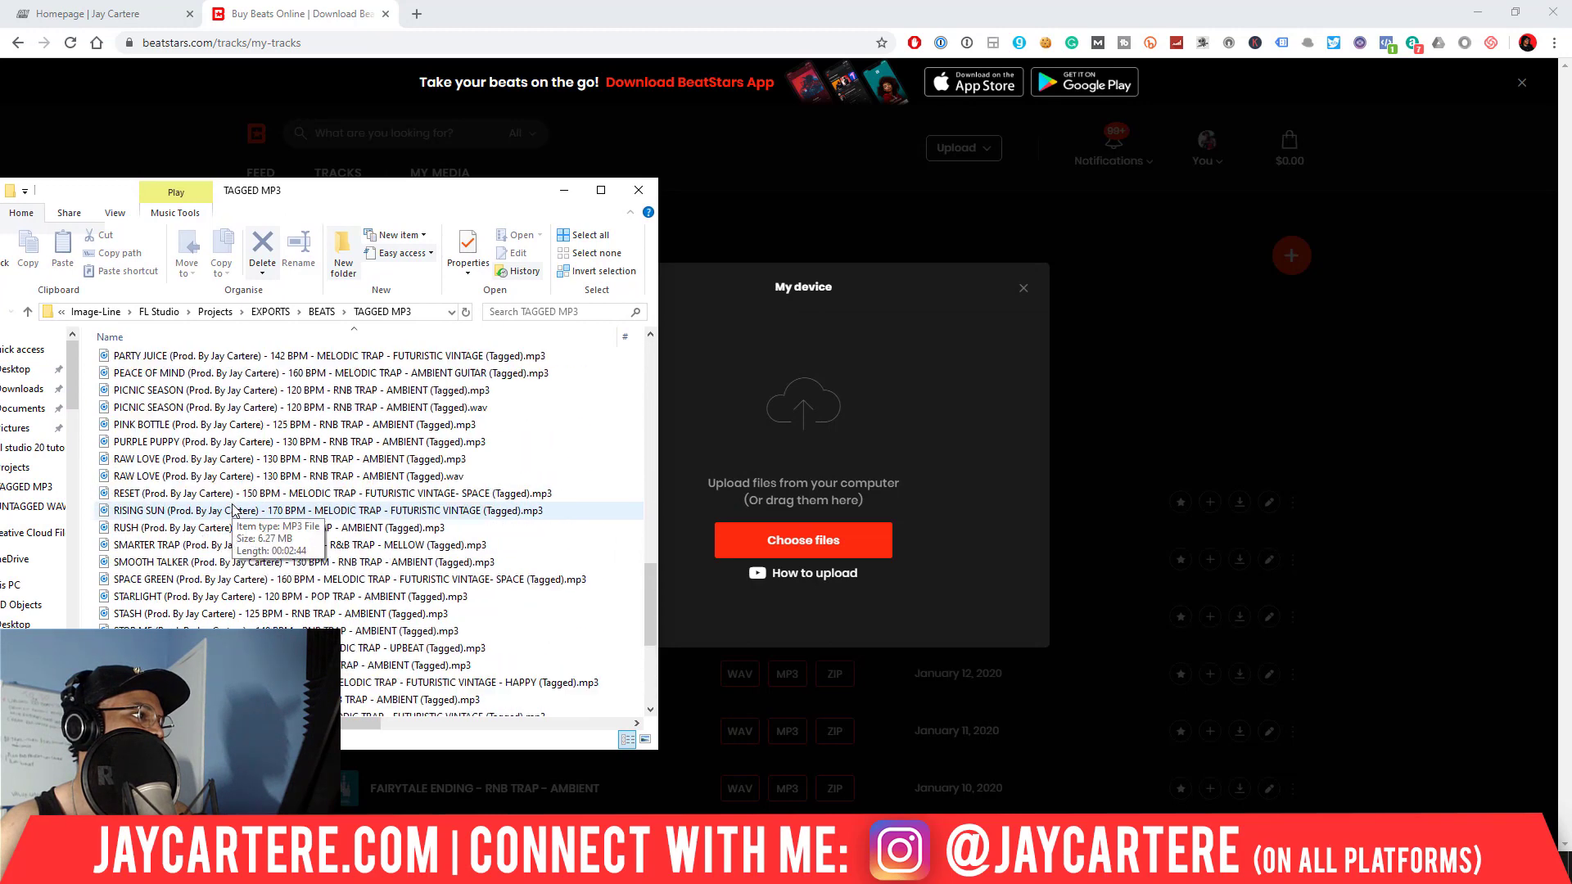
pyautogui.moveTo(869, 446); pyautogui.dragTo(843, 476)
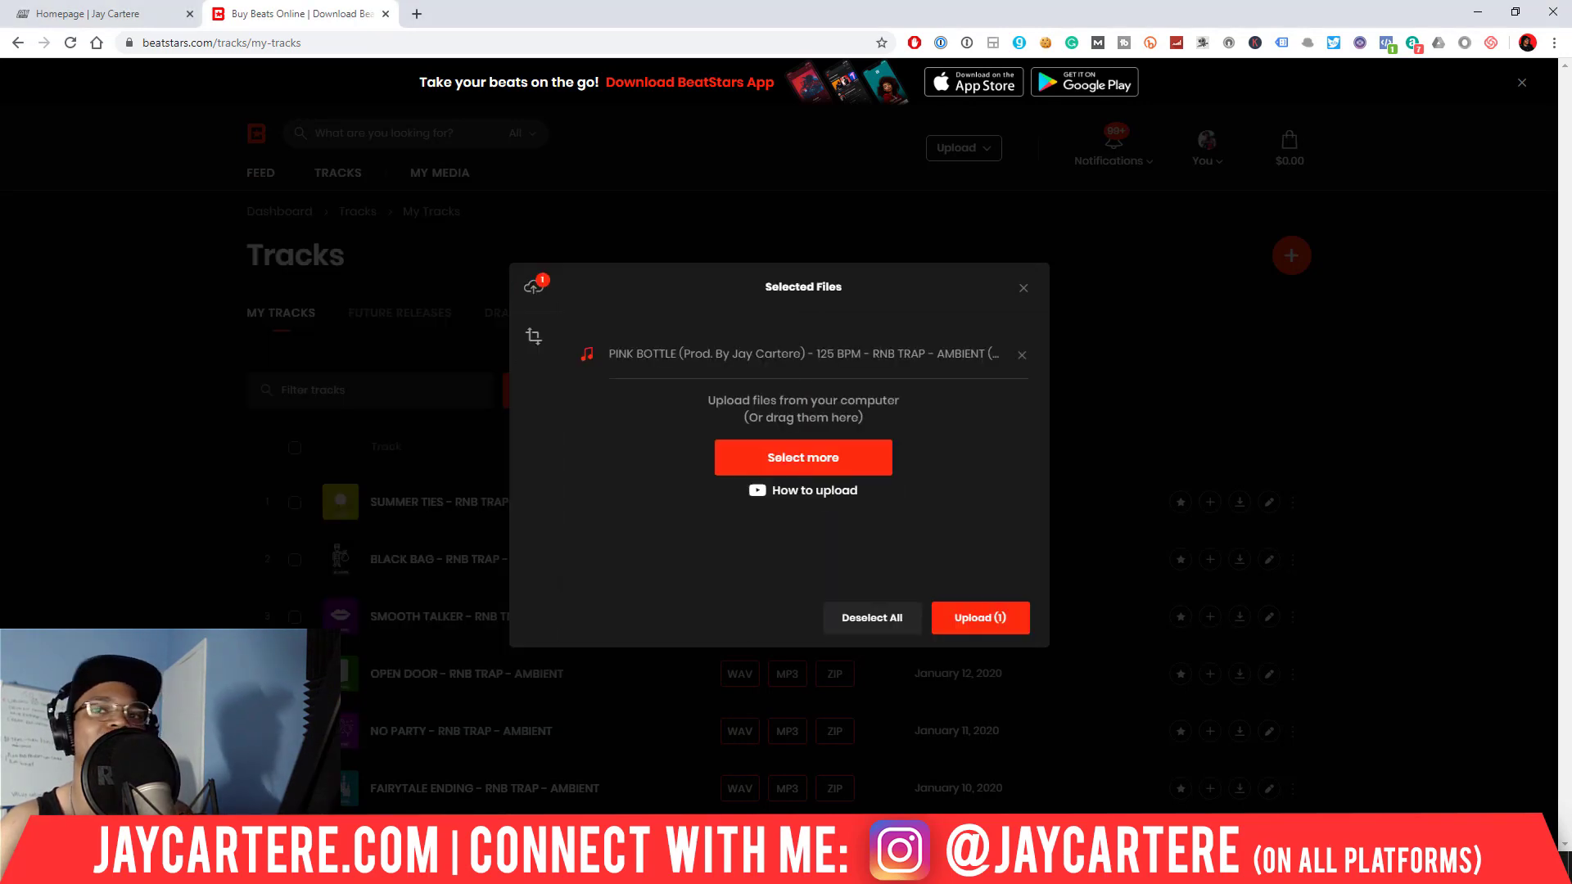
# - Add the untagged PINK BOTTLE WAV from the UNTAGGED WAV folder and upload both files
pyautogui.hotkey('alt', 'Tab')
pyautogui.moveTo(1291, 280); pyautogui.dragTo(663, 273)
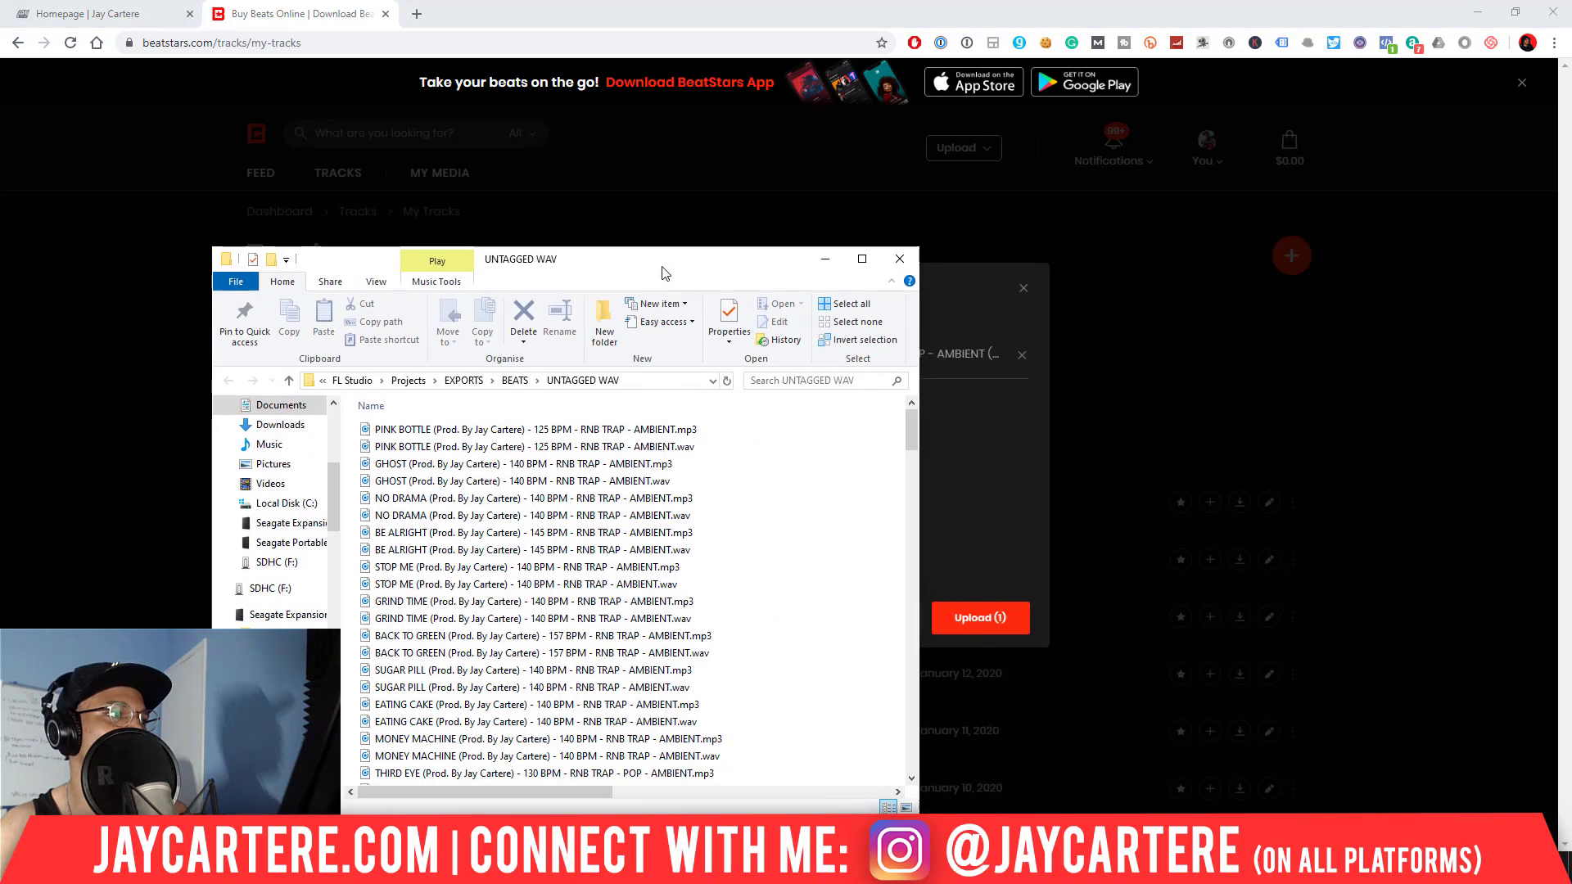
pyautogui.moveTo(579, 446); pyautogui.dragTo(974, 495)
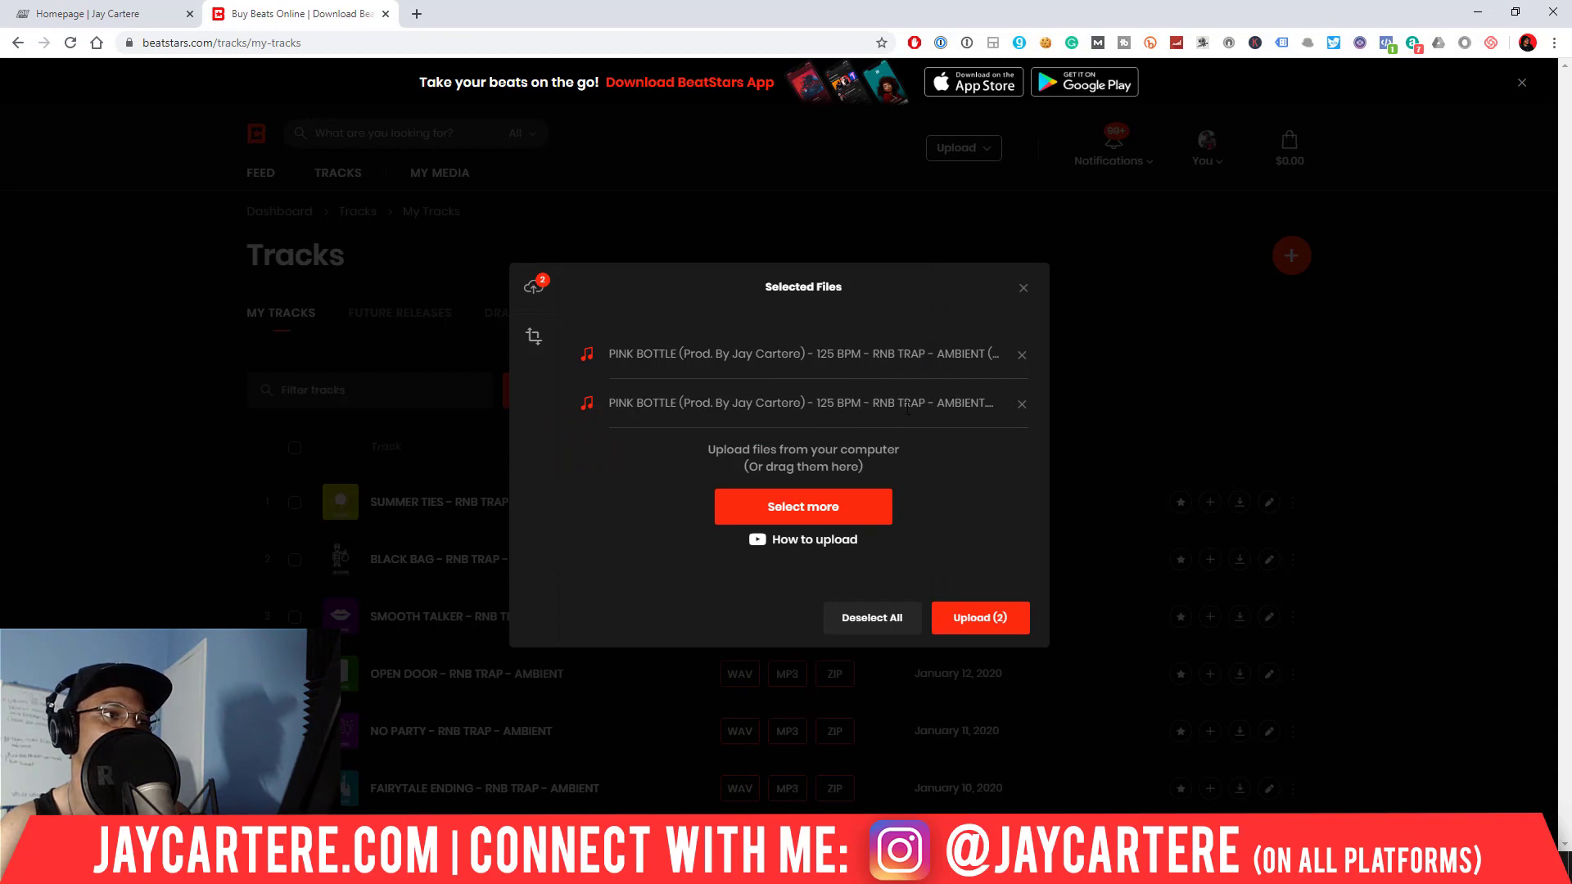
pyautogui.click(988, 618)
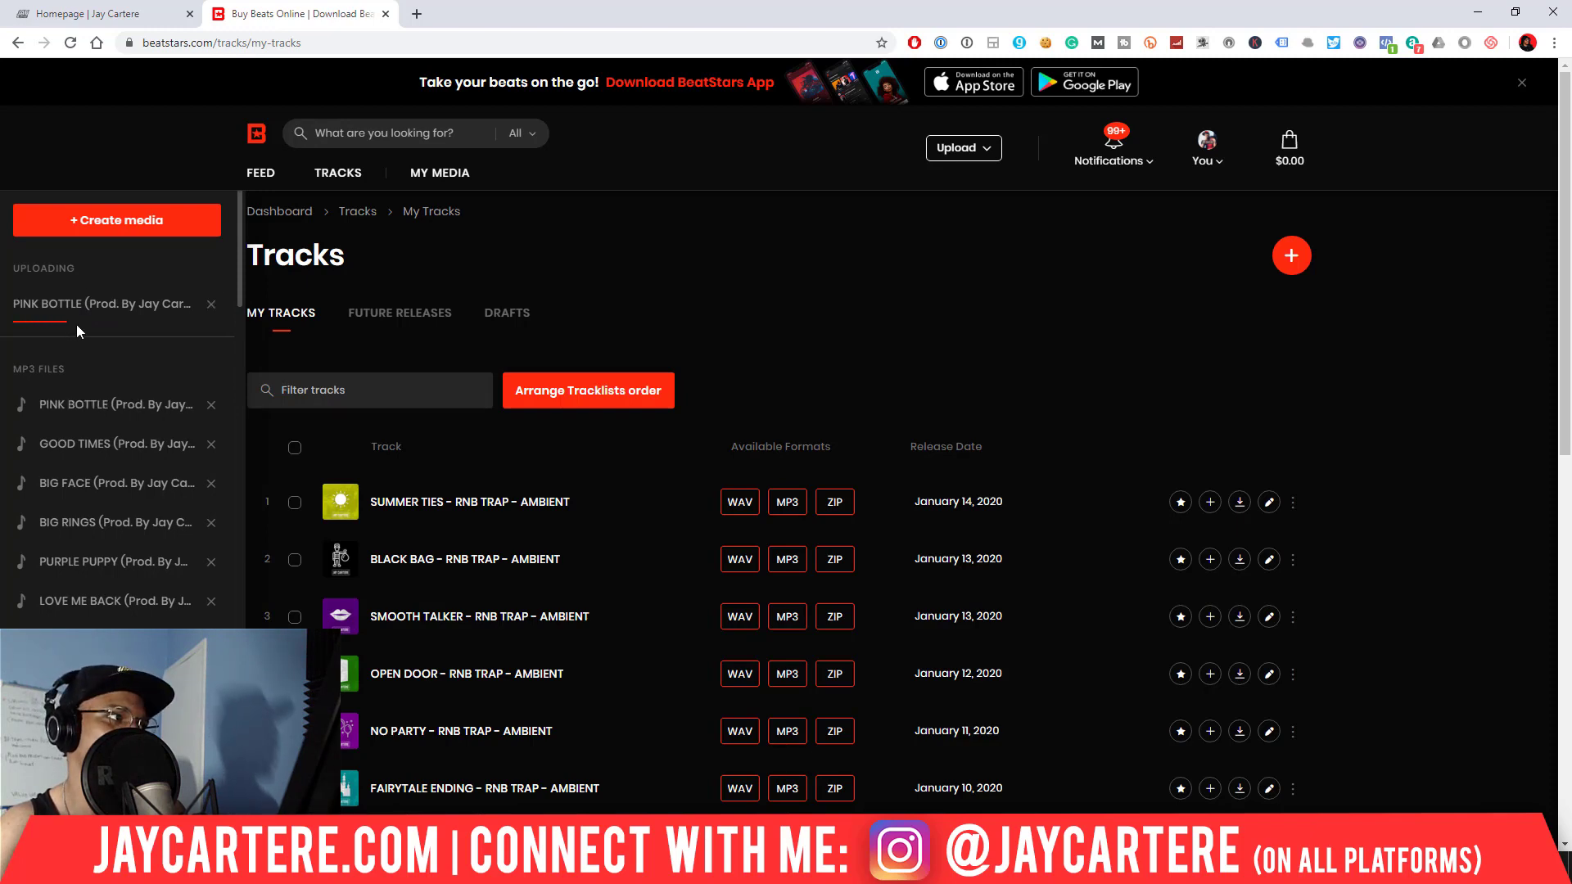
# - Start a new upload, drop in PINK BOTTLE STEMS.zip from the stems folder, and upload it
pyautogui.click(986, 147)
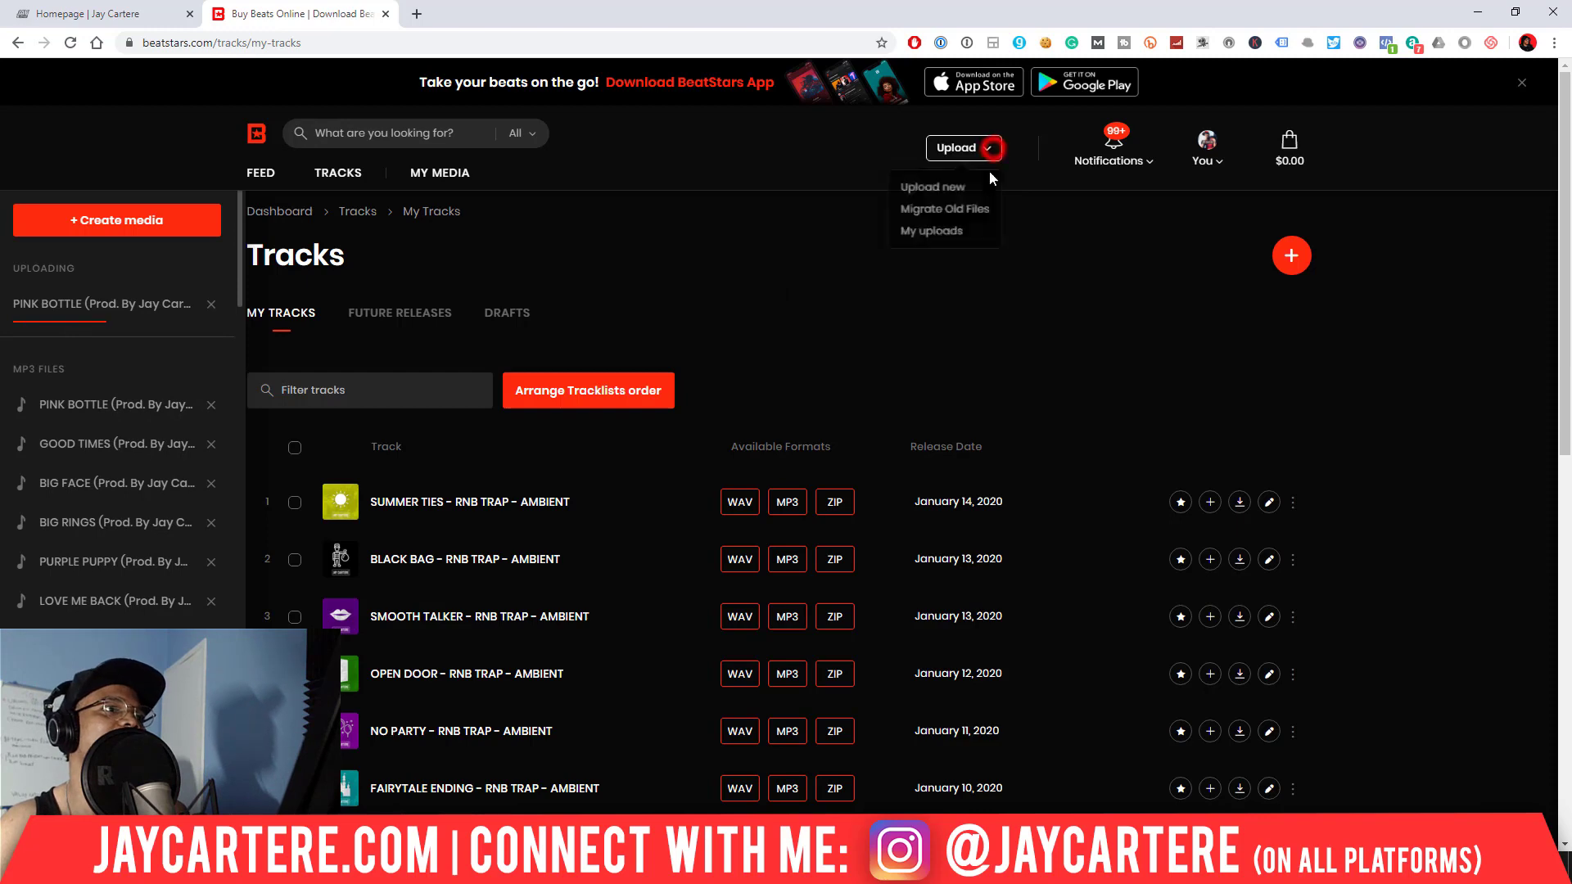
pyautogui.click(950, 189)
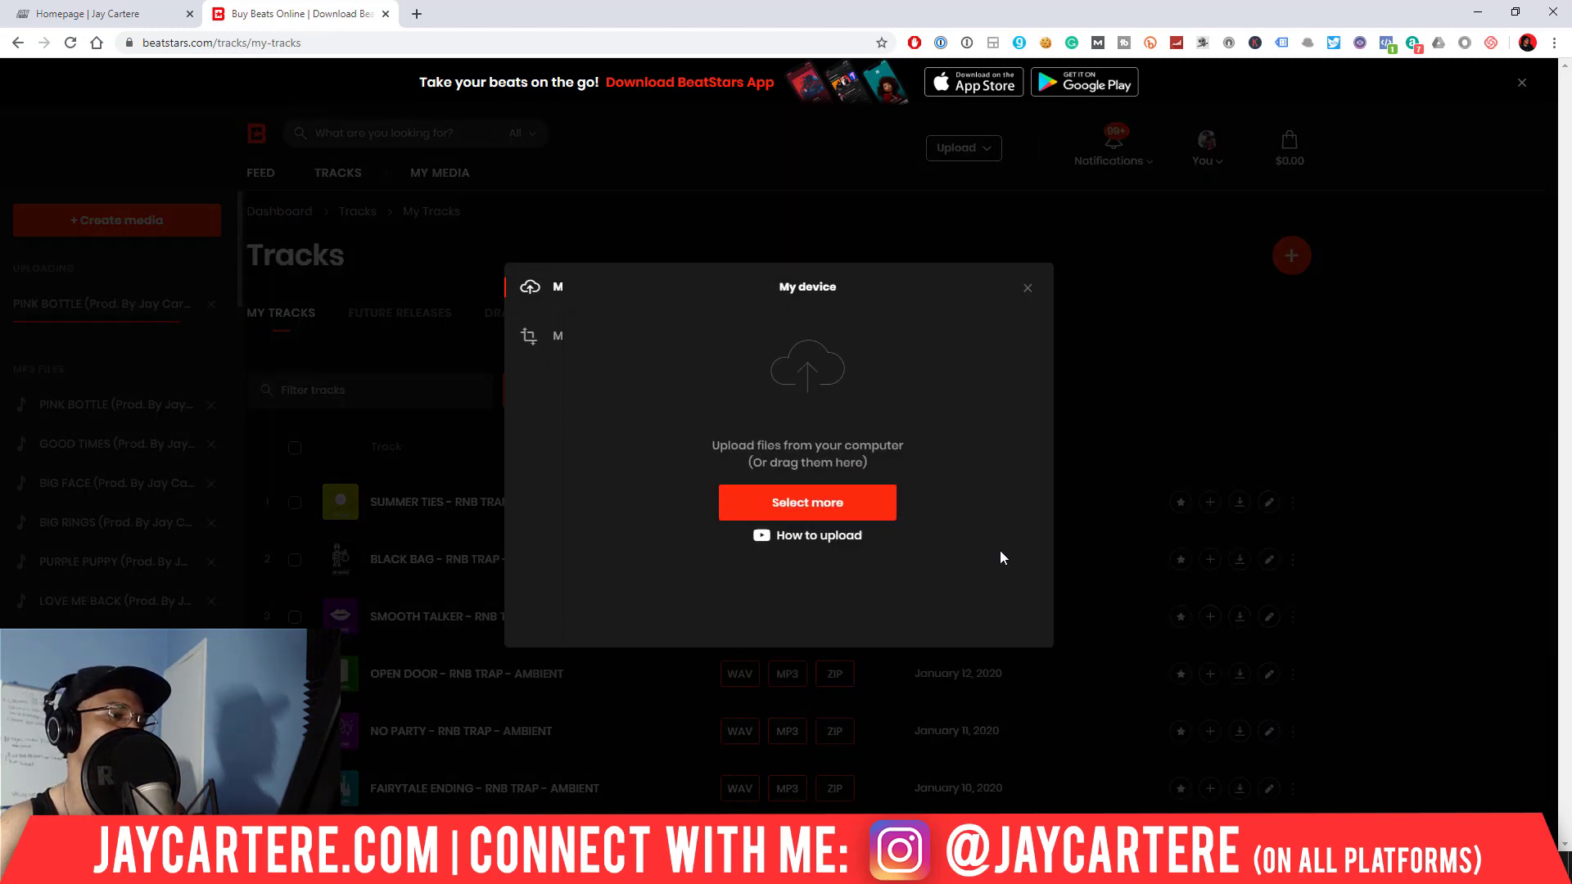
pyautogui.moveTo(491, 868)
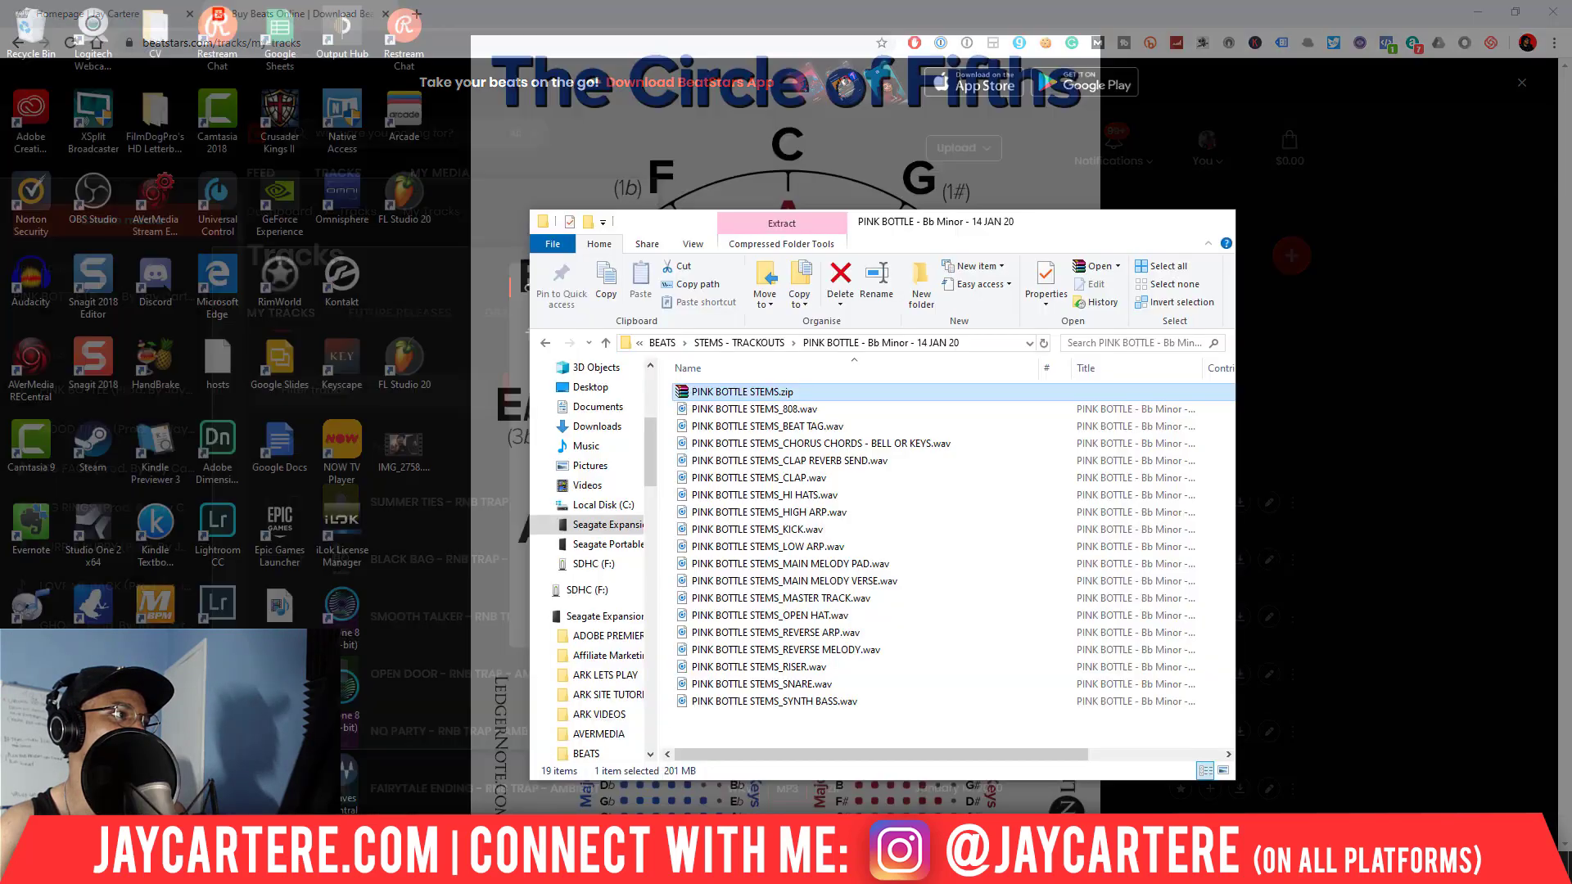
pyautogui.click(463, 770)
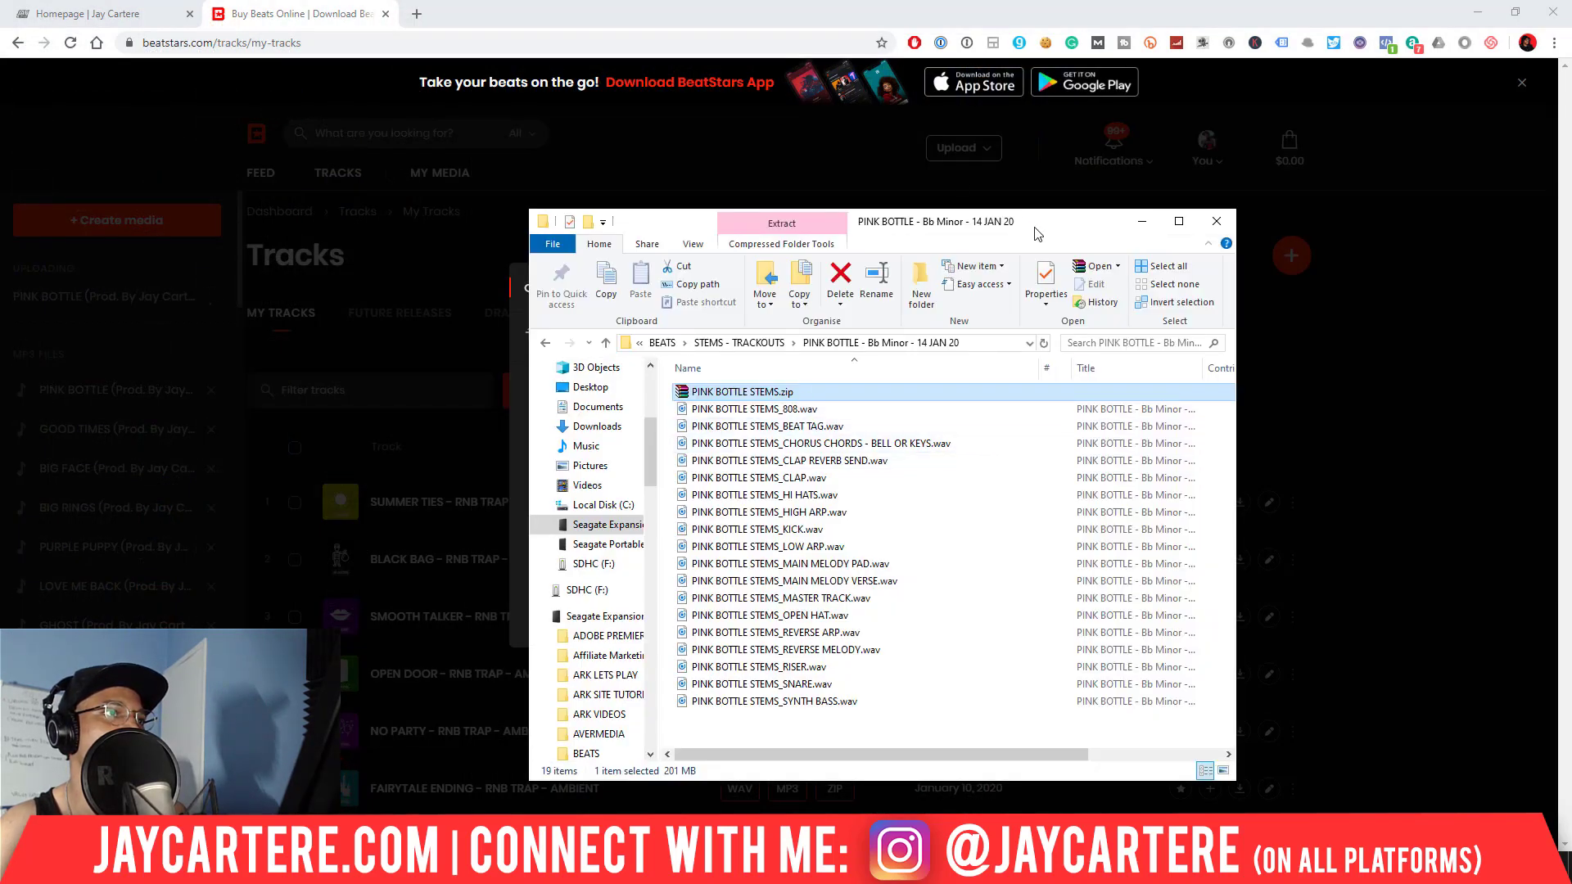
pyautogui.moveTo(1039, 235); pyautogui.dragTo(1296, 235)
pyautogui.moveTo(1020, 398); pyautogui.dragTo(686, 386)
pyautogui.click(974, 620)
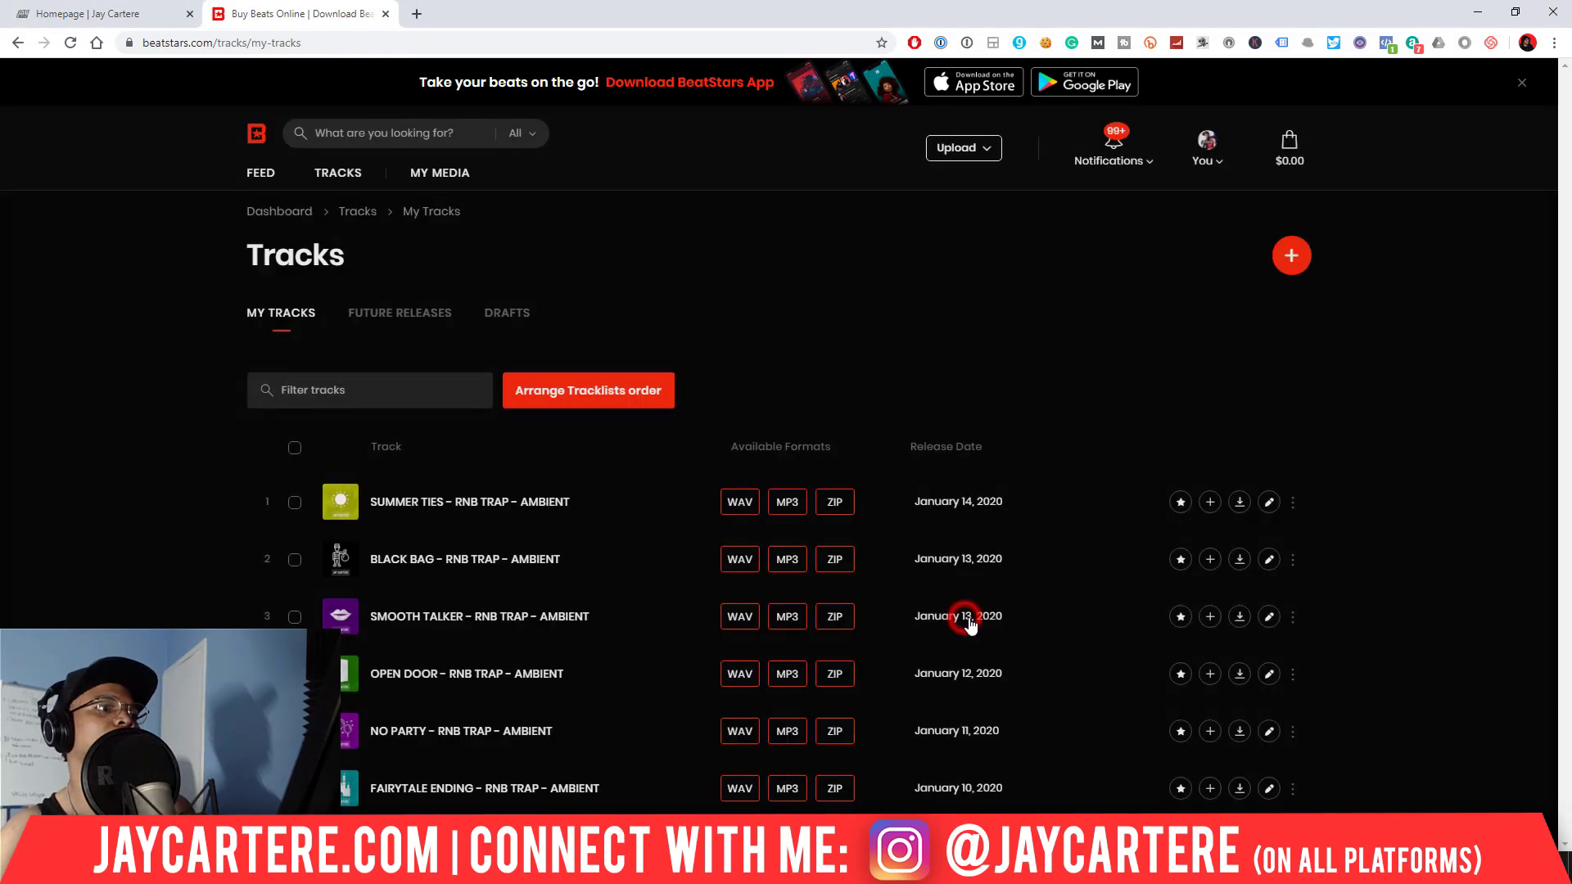